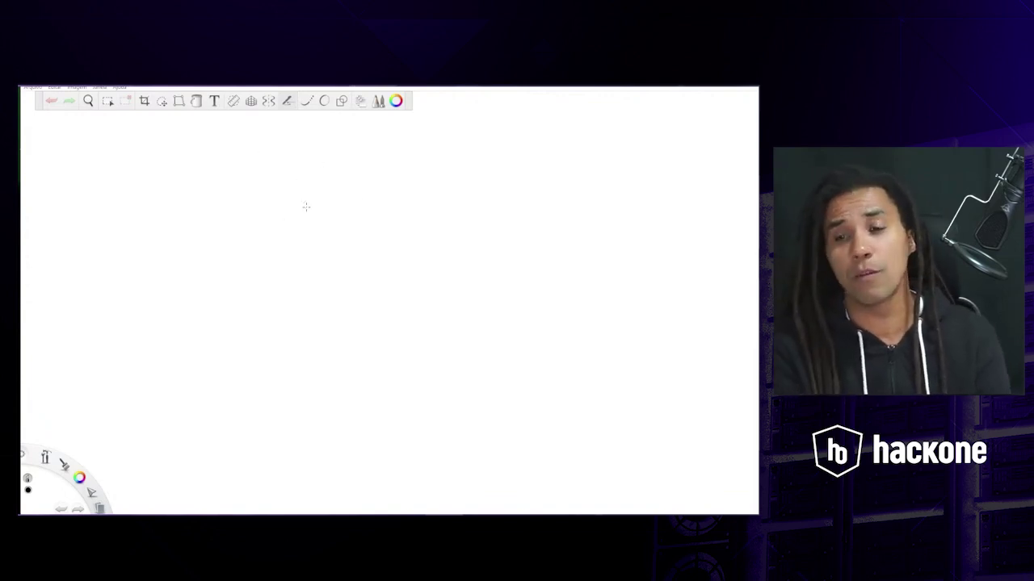
- Draw a square laptop screen with a keyboard base and an arrow at its top-right corner
left_click(311, 193)
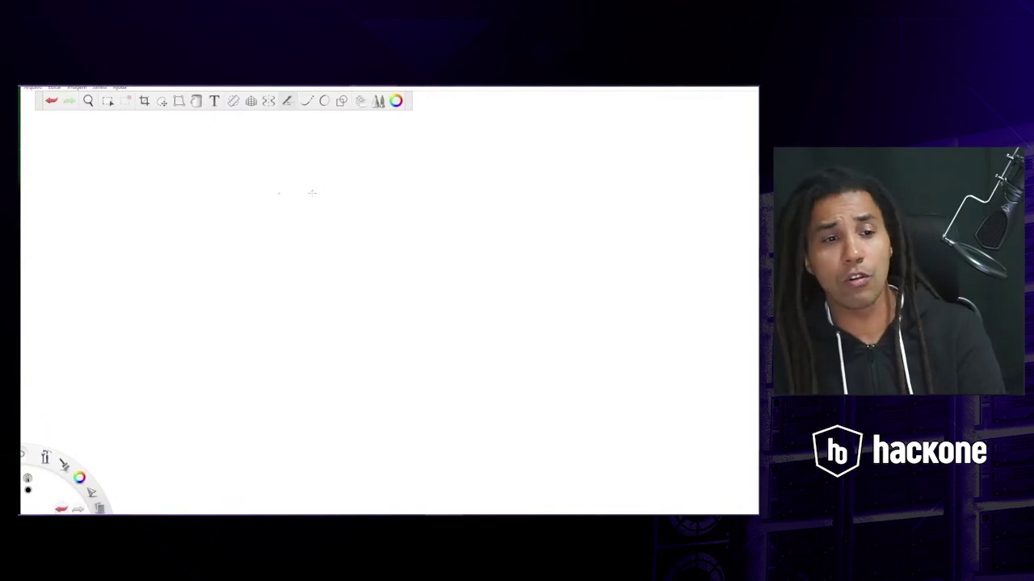
left_click_drag(315, 192, 243, 198)
left_click_drag(316, 193, 319, 267)
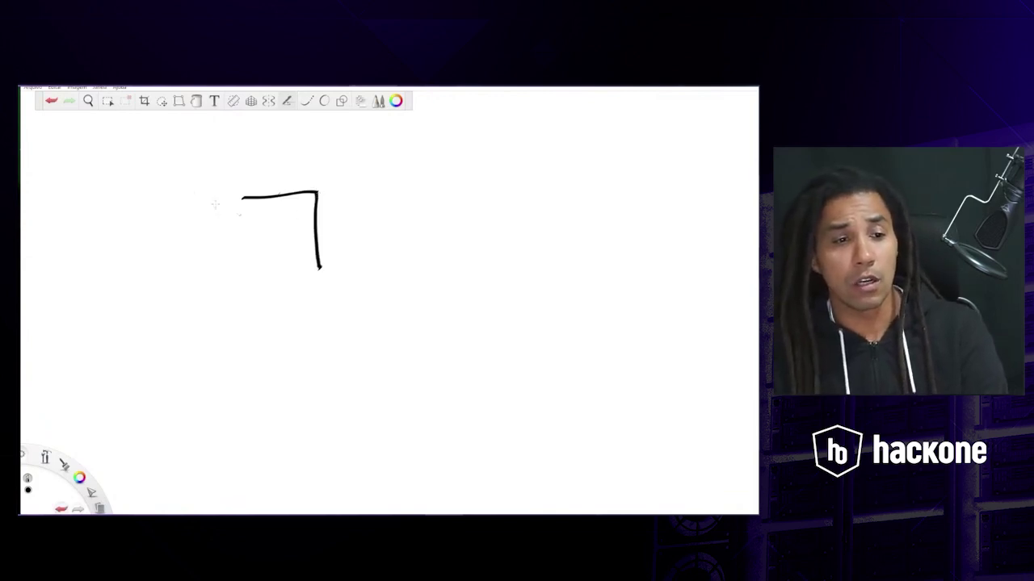
mouse_move(233, 197)
left_mouse_down()
mouse_move(238, 271)
mouse_move(316, 270)
mouse_move(319, 306)
mouse_move(231, 301)
left_mouse_up()
mouse_move(248, 260)
left_mouse_down()
mouse_move(240, 272)
mouse_move(264, 311)
left_mouse_up()
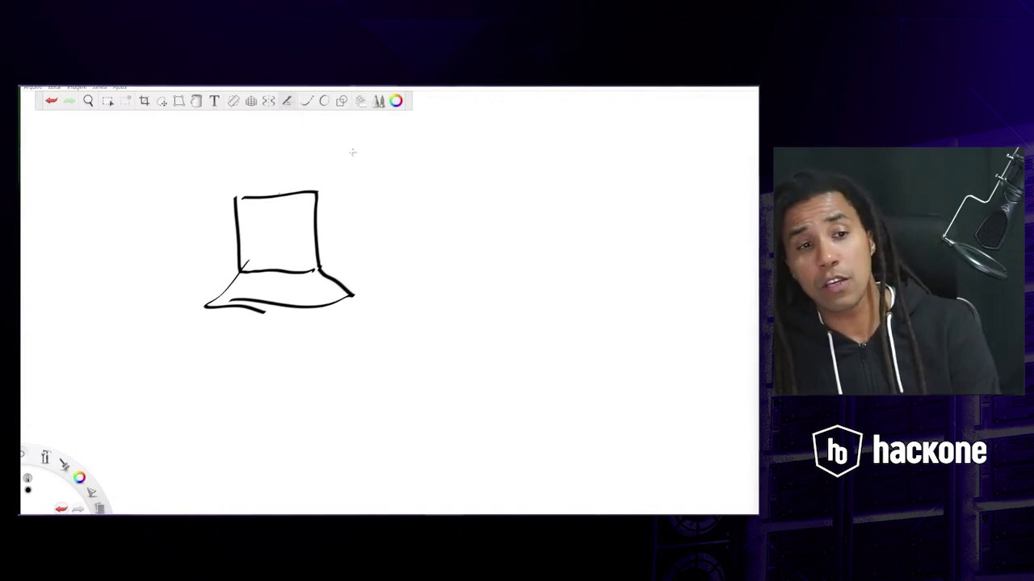
mouse_move(368, 138)
left_mouse_down()
mouse_move(329, 192)
mouse_move(346, 180)
left_mouse_up()
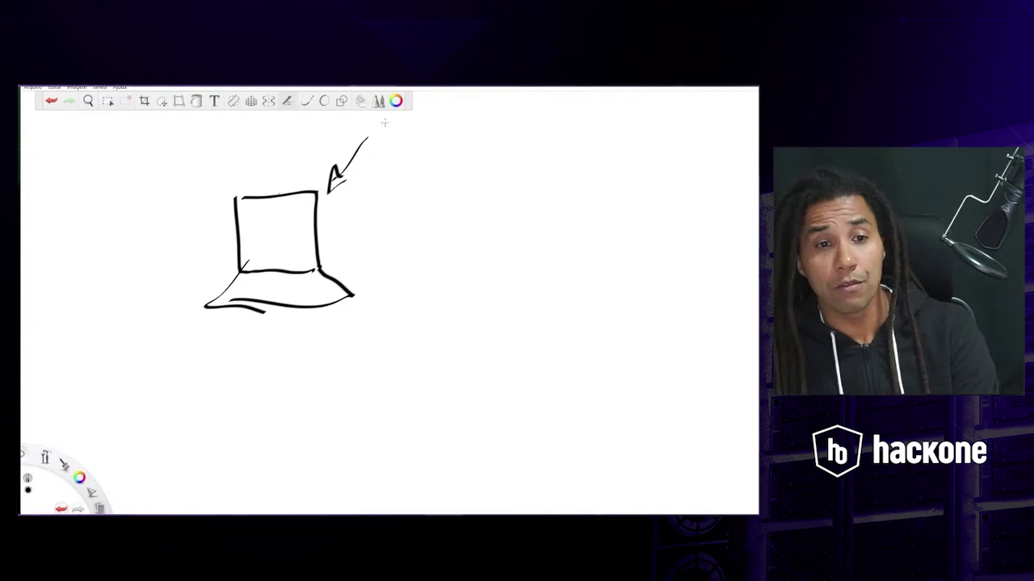
- Handwrite the labels 'Vm Player' and 'Vm Fusion' beside the arrow
left_click_drag(385, 114, 436, 152)
mouse_move(466, 125)
left_mouse_down()
mouse_move(484, 120)
mouse_move(466, 136)
left_mouse_up()
mouse_move(492, 118)
left_mouse_down()
mouse_move(495, 150)
mouse_move(520, 153)
mouse_move(515, 176)
left_mouse_up()
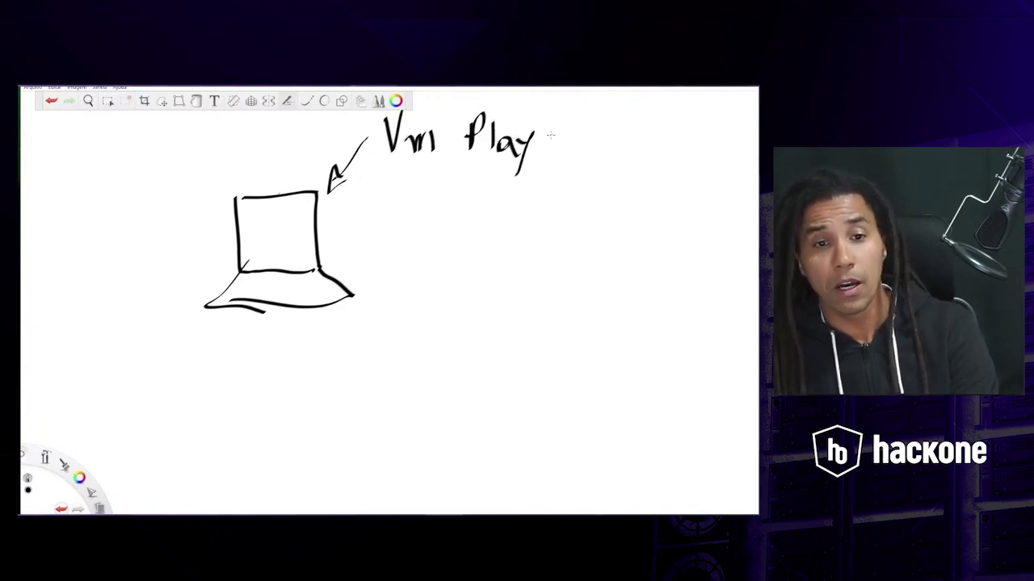
mouse_move(550, 134)
left_mouse_down()
mouse_move(536, 139)
mouse_move(557, 152)
mouse_move(567, 124)
left_mouse_up()
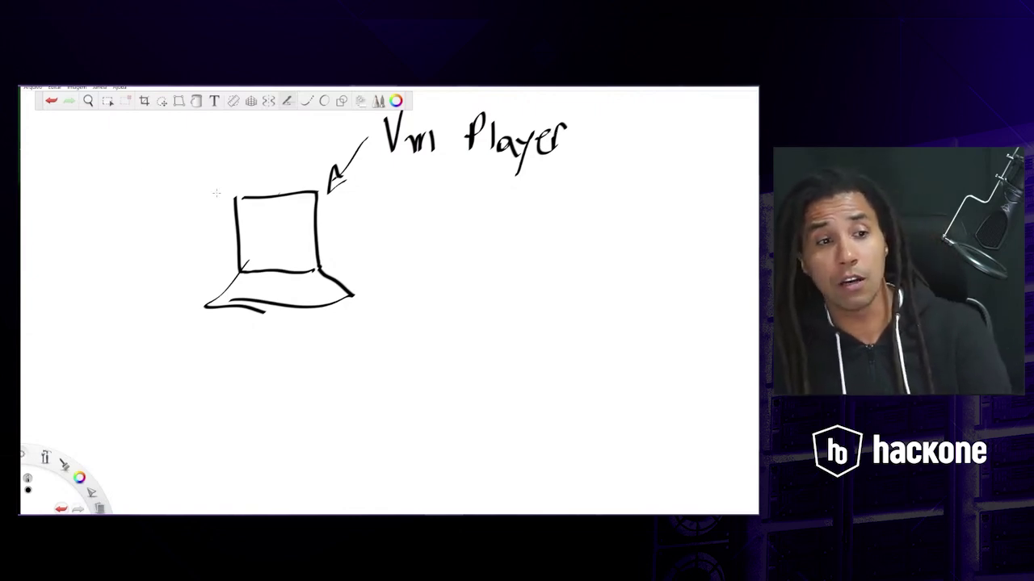
mouse_move(393, 180)
left_mouse_down()
mouse_move(396, 195)
mouse_move(409, 177)
mouse_move(433, 210)
mouse_move(472, 218)
mouse_move(487, 179)
left_mouse_up()
left_click_drag(471, 197, 499, 198)
mouse_move(512, 192)
left_mouse_down()
mouse_move(498, 212)
mouse_move(549, 202)
mouse_move(565, 218)
left_mouse_up()
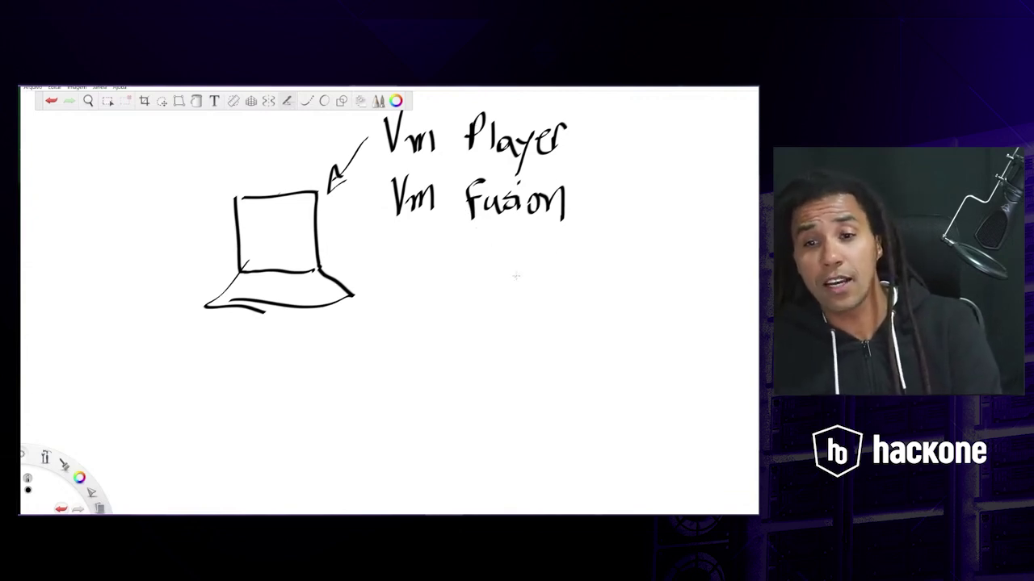
- Add an upward arrow, write 'EVE-NG' below it, and draw another upward arrow
mouse_move(533, 257)
left_mouse_down()
mouse_move(539, 288)
mouse_move(539, 255)
mouse_move(520, 268)
left_mouse_up()
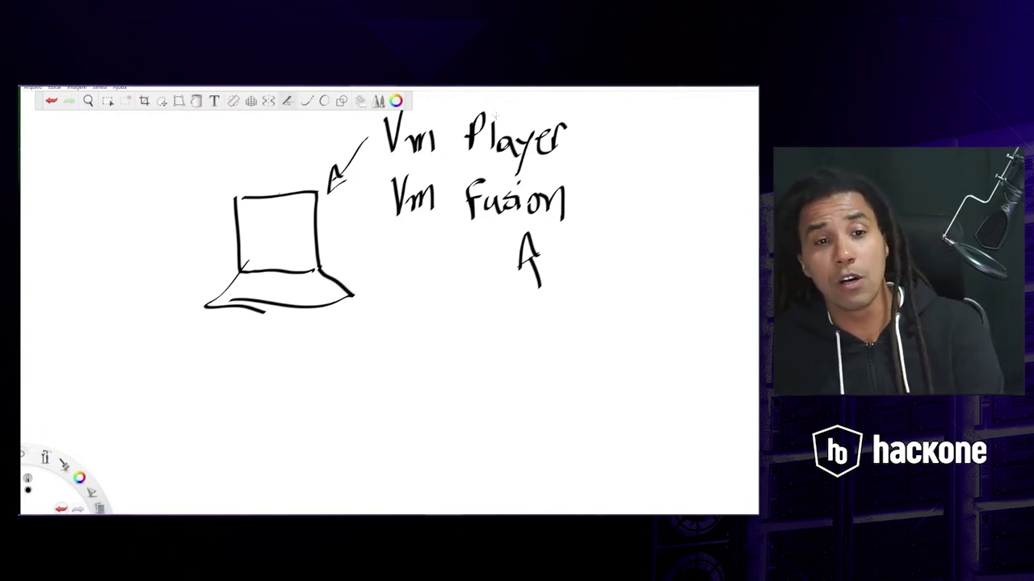
mouse_move(566, 286)
left_mouse_down()
mouse_move(563, 320)
mouse_move(563, 300)
left_mouse_up()
mouse_move(570, 296)
left_mouse_down()
mouse_move(586, 300)
mouse_move(590, 284)
left_mouse_up()
mouse_move(614, 289)
left_mouse_down()
mouse_move(613, 317)
mouse_move(614, 305)
mouse_move(634, 305)
left_mouse_up()
mouse_move(649, 292)
left_mouse_down()
mouse_move(650, 322)
mouse_move(670, 275)
mouse_move(701, 296)
left_mouse_up()
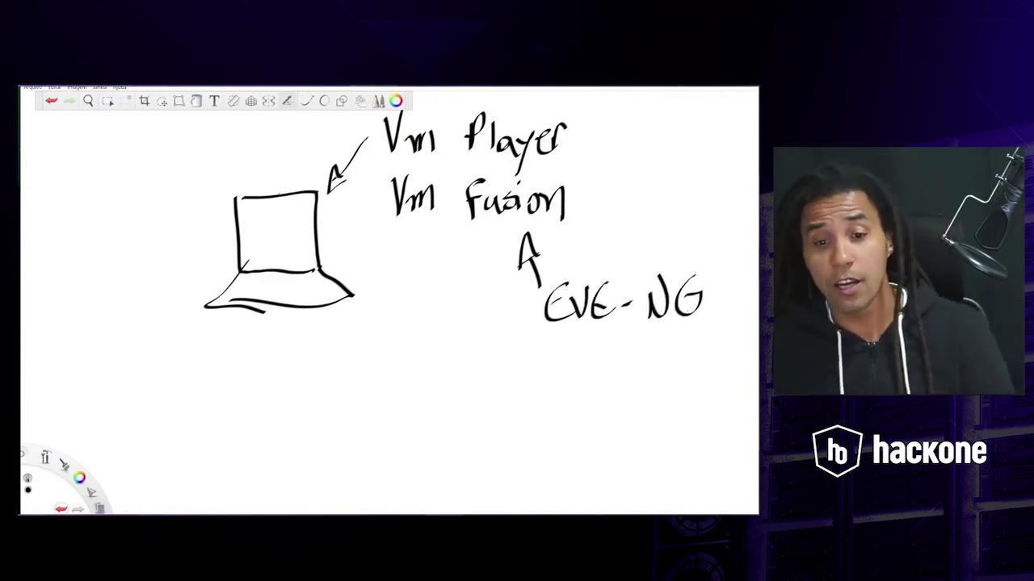
left_click_drag(590, 350, 588, 384)
mouse_move(590, 335)
left_mouse_down()
mouse_move(597, 352)
mouse_move(591, 336)
left_mouse_up()
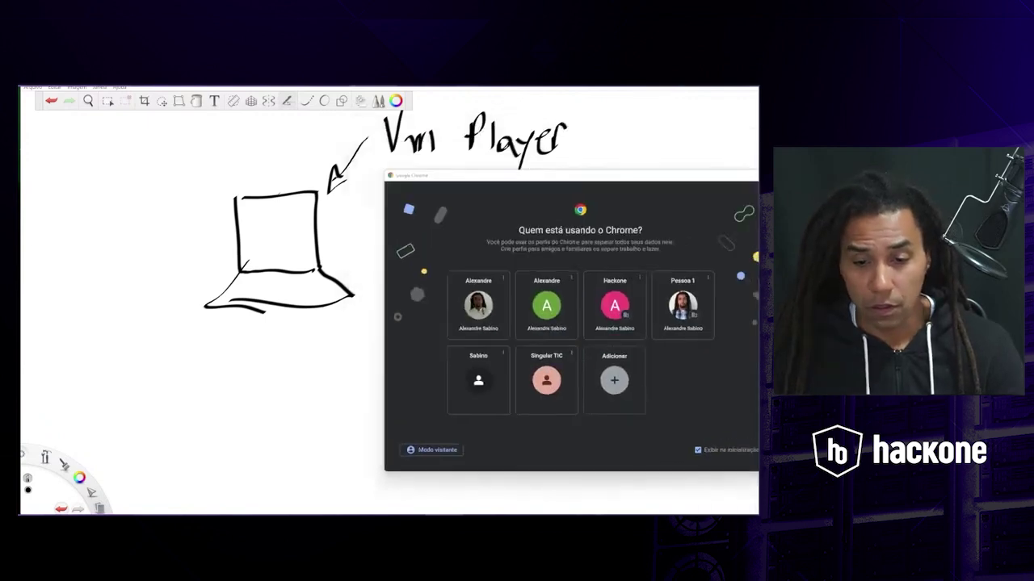
- Switch to Chrome, check the eve-ng.net address, and open the DOWNLOAD page
key("alt+Tab")
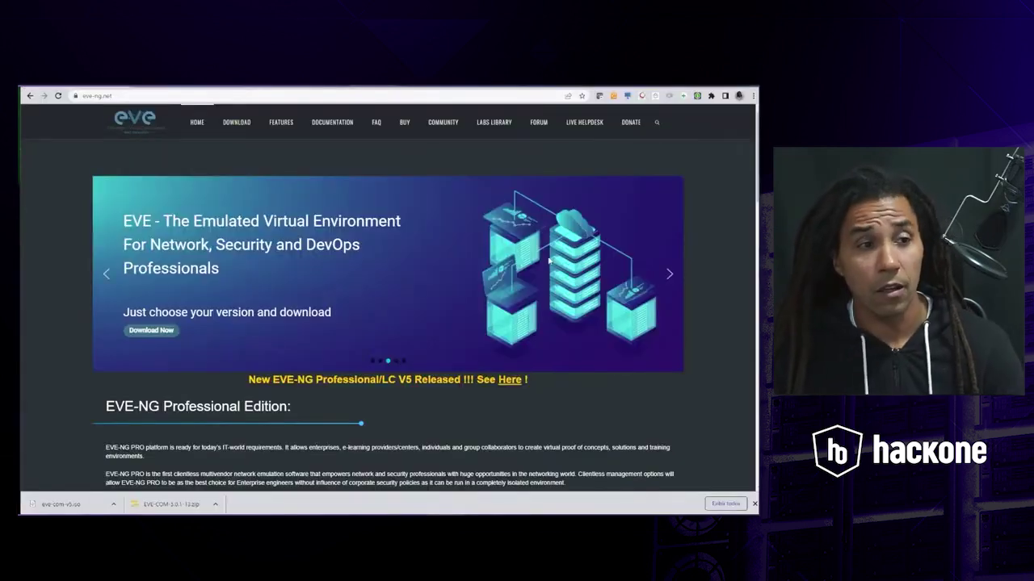
left_click(121, 97)
left_click(121, 96)
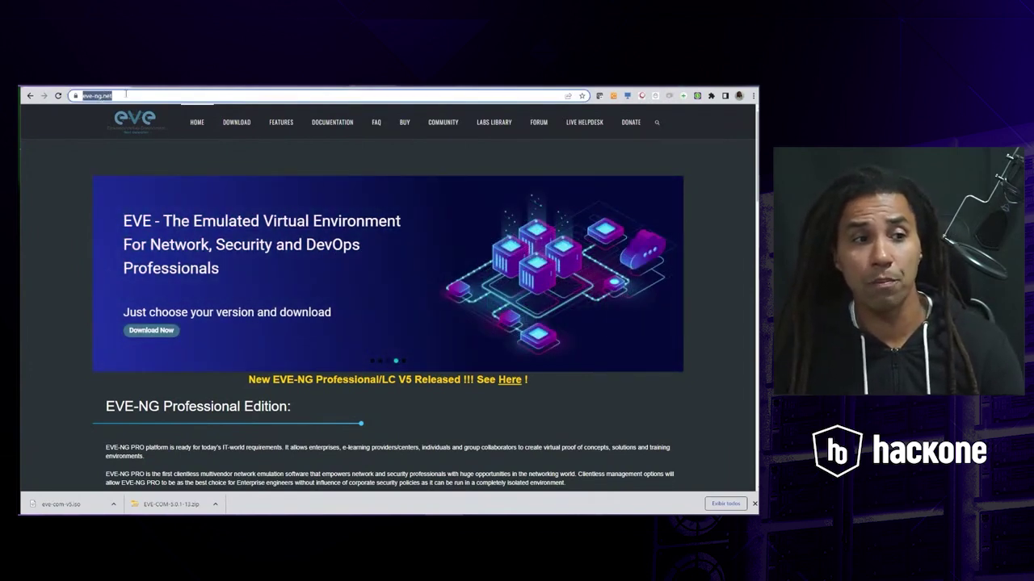
left_click(125, 96)
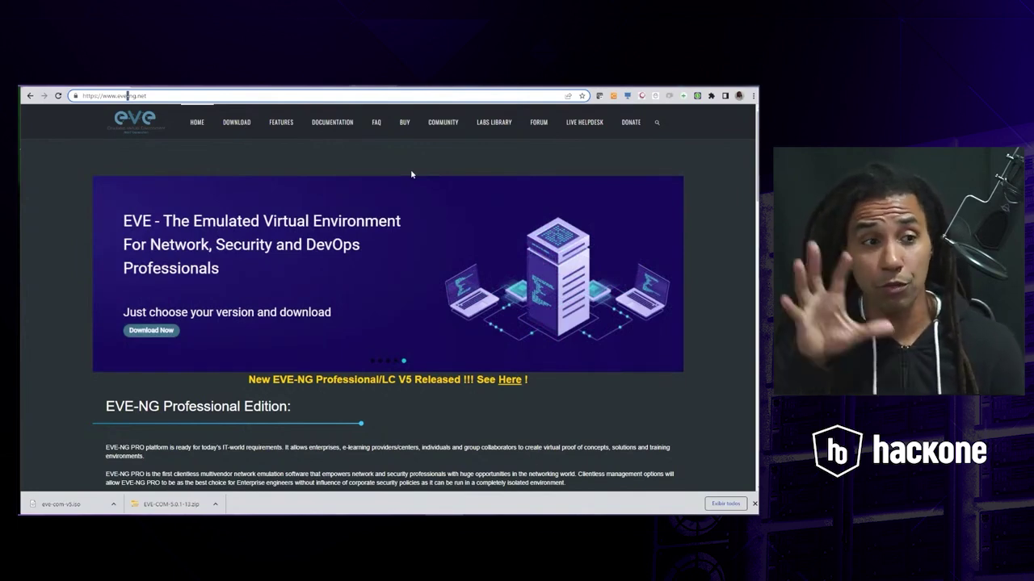
left_click(246, 132)
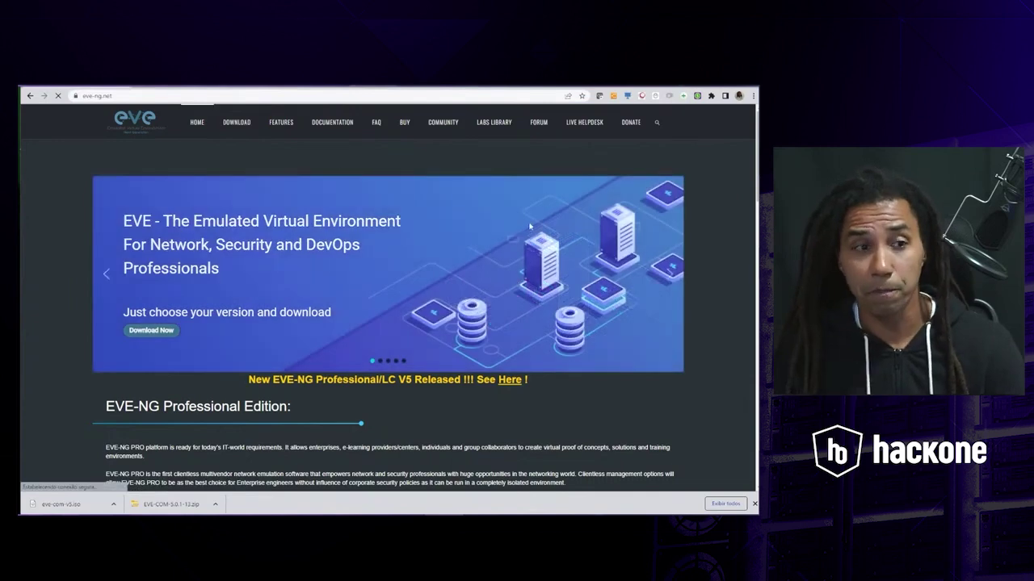
scroll(580, 234, "down", 5)
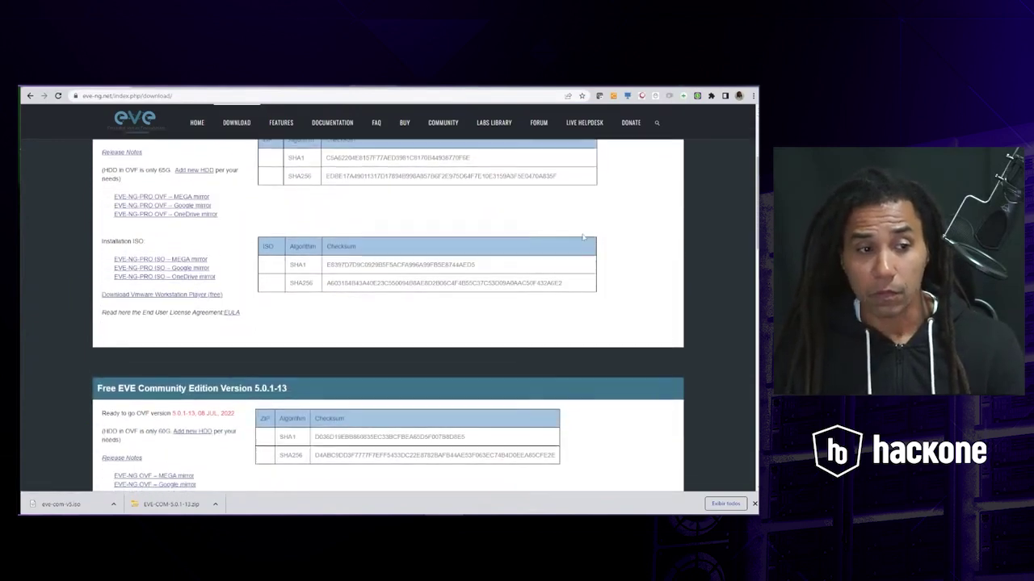
scroll(583, 235, "up", 2)
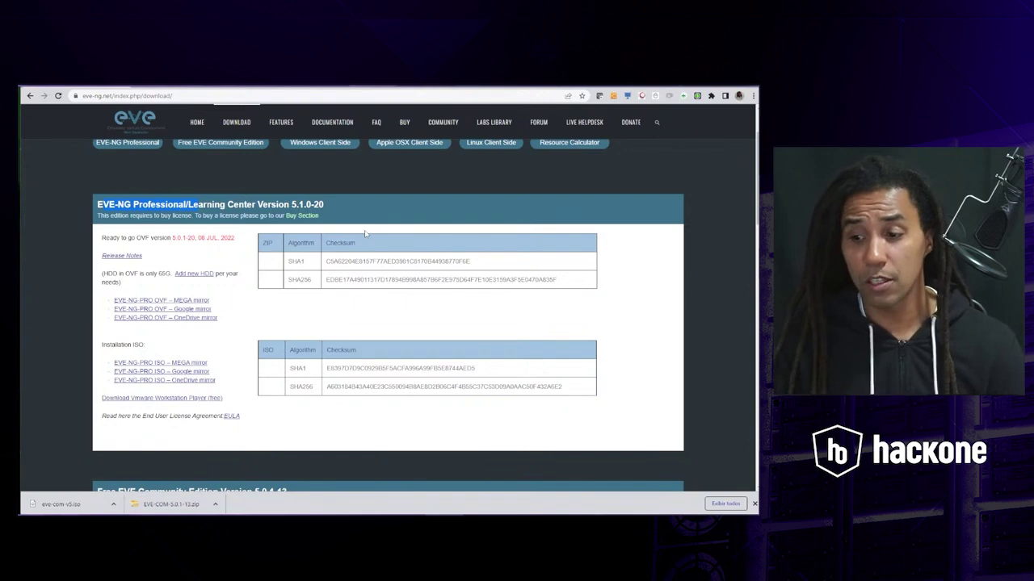
scroll(222, 276, "down", 5)
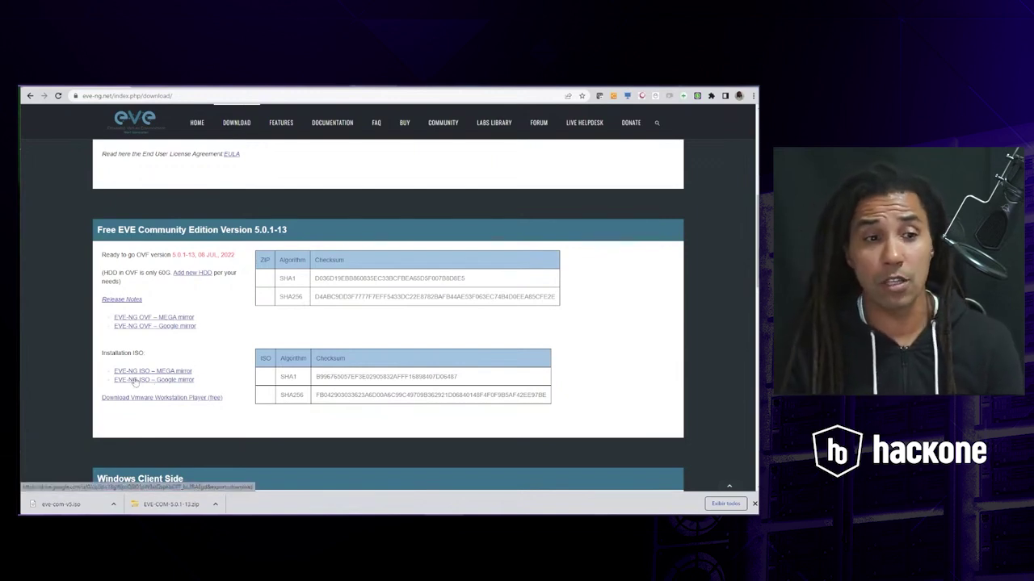
scroll(457, 354, "down", 3)
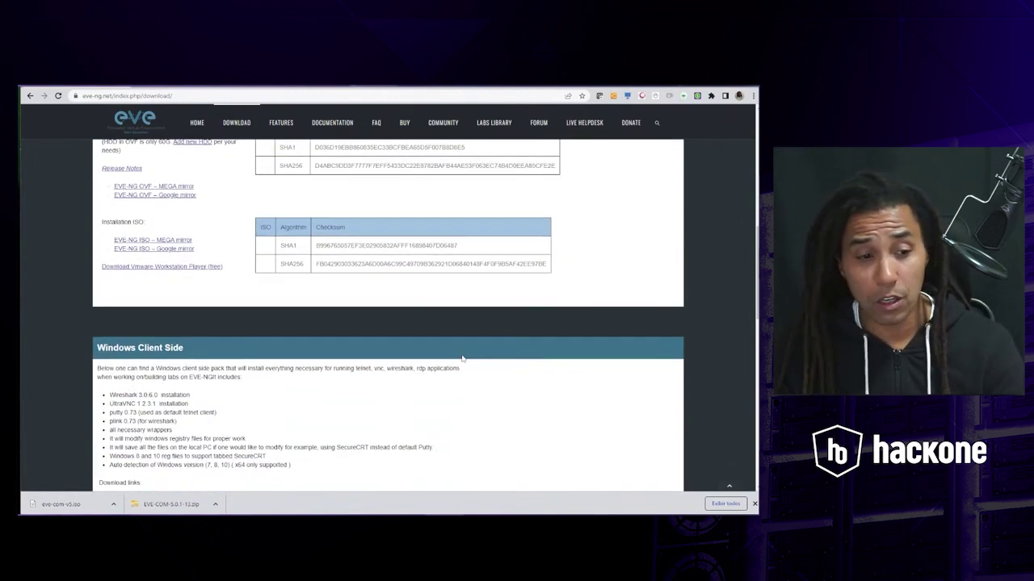
scroll(463, 357, "up", 5)
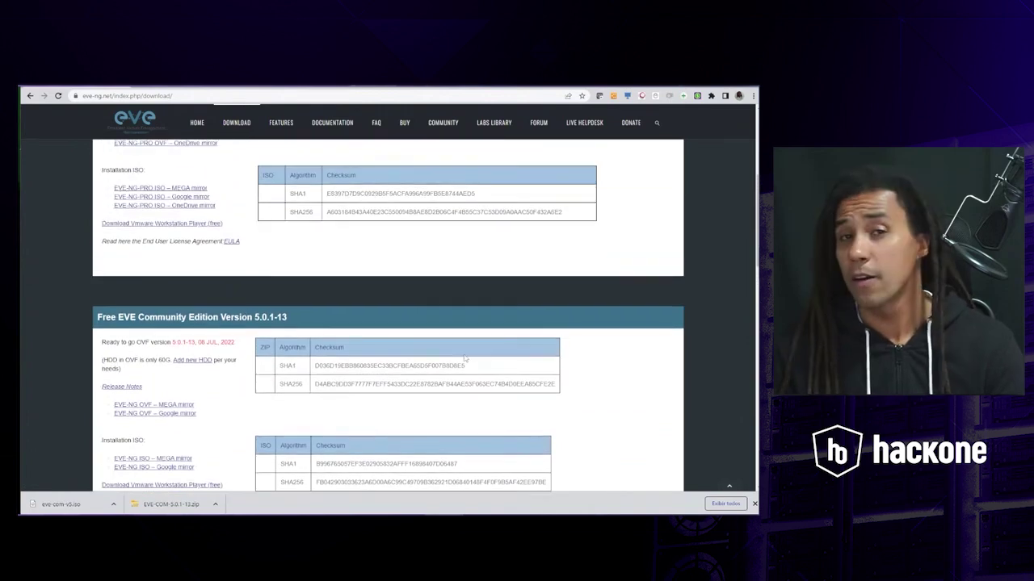
- Open DOCUMENTATION from the eve-ng.net top menu to see the guide list
left_click(337, 124)
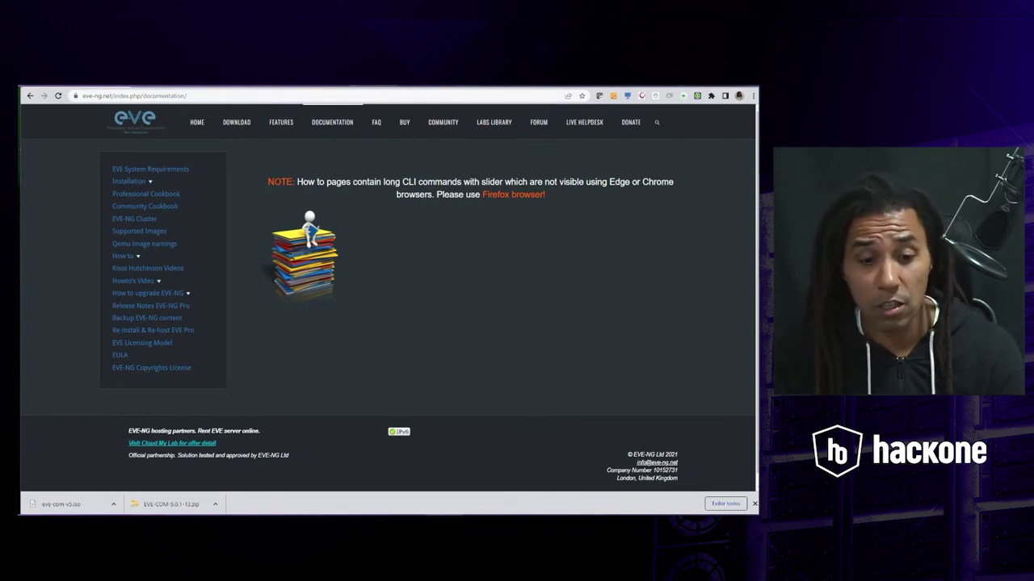
- Check the EVE-COM-5.0.1-13 folder in Downloads, then minimize Chrome to reveal the whiteboard
key("alt+Tab")
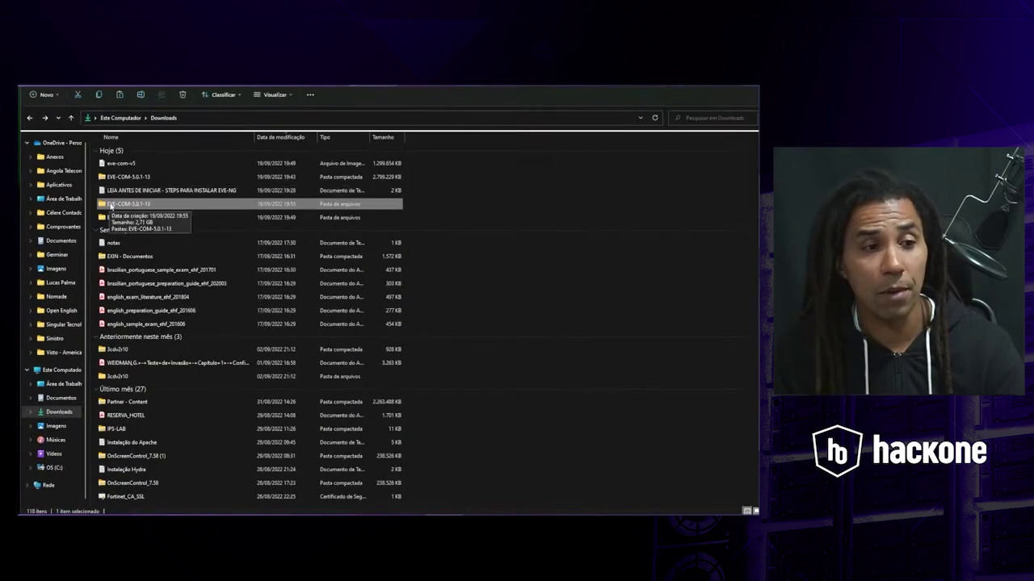
key("alt+Tab")
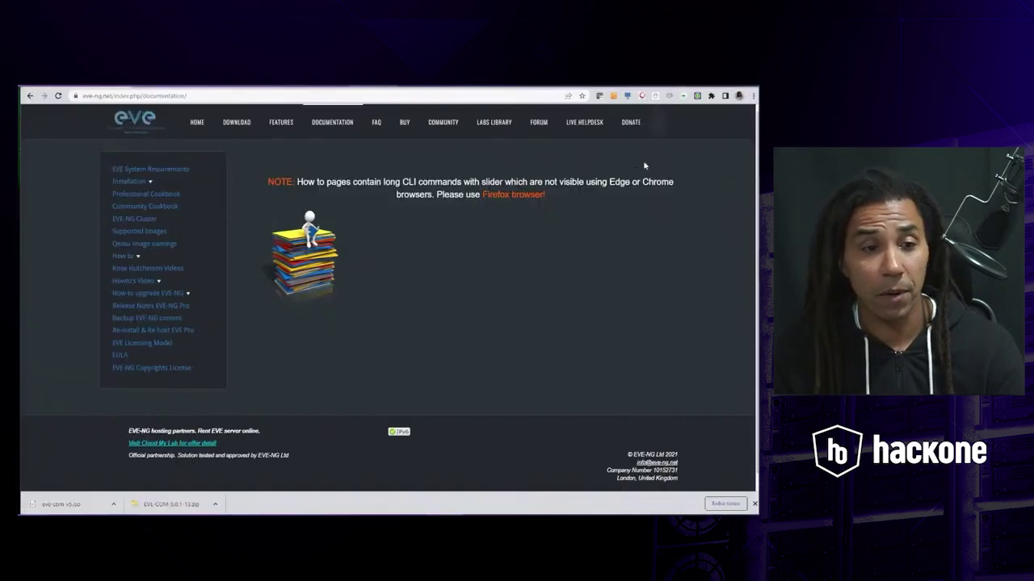
left_click(712, 86)
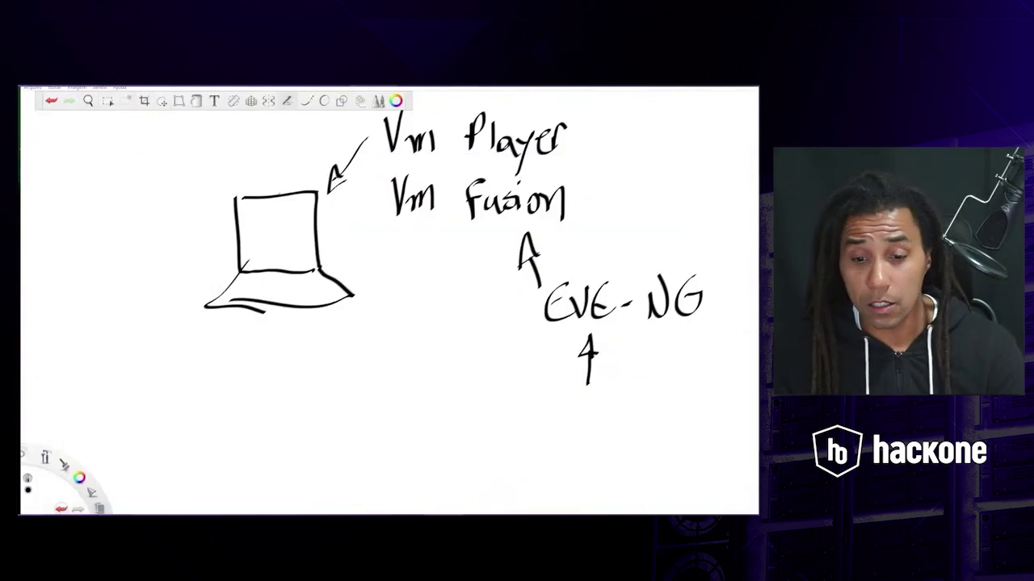
- Restore Chrome, go back to the Community Edition 5.0.1-13 downloads, then raise VMware Player
left_click(692, 487)
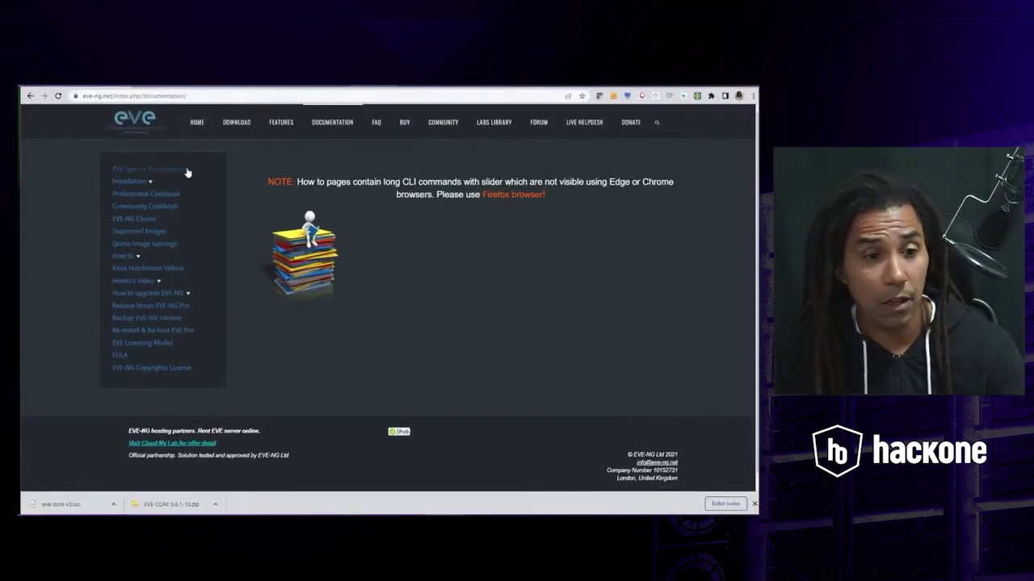
left_click(31, 95)
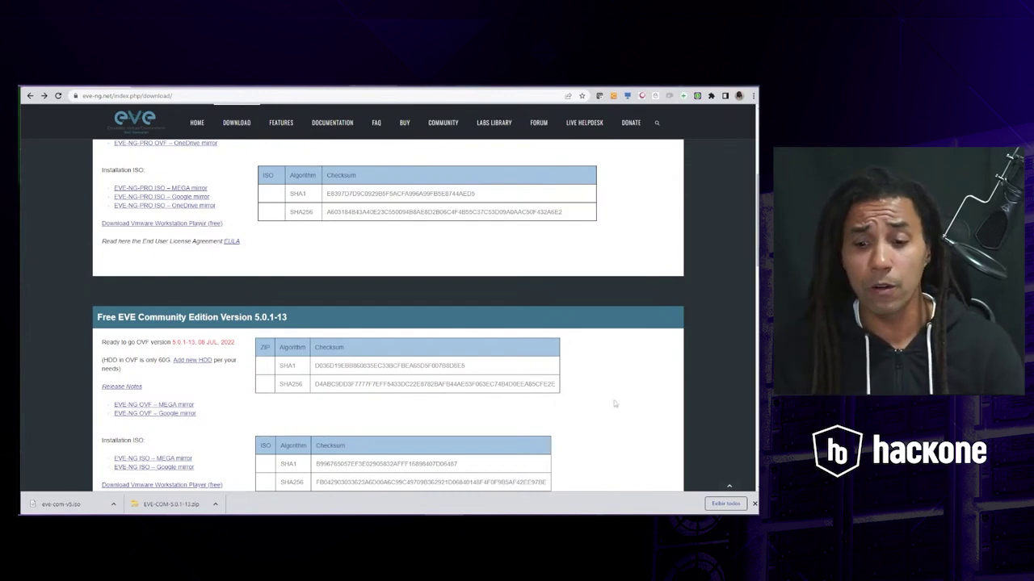
left_click(755, 525)
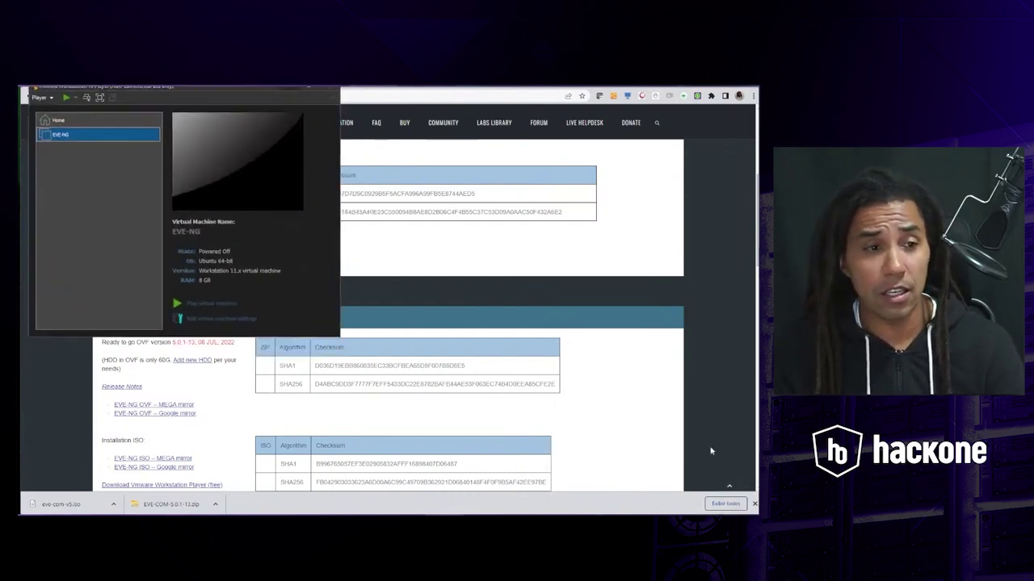
- Maximize, restore and reposition the VMware Player window showing the powered-off EVE-NG VM
double_click(308, 89)
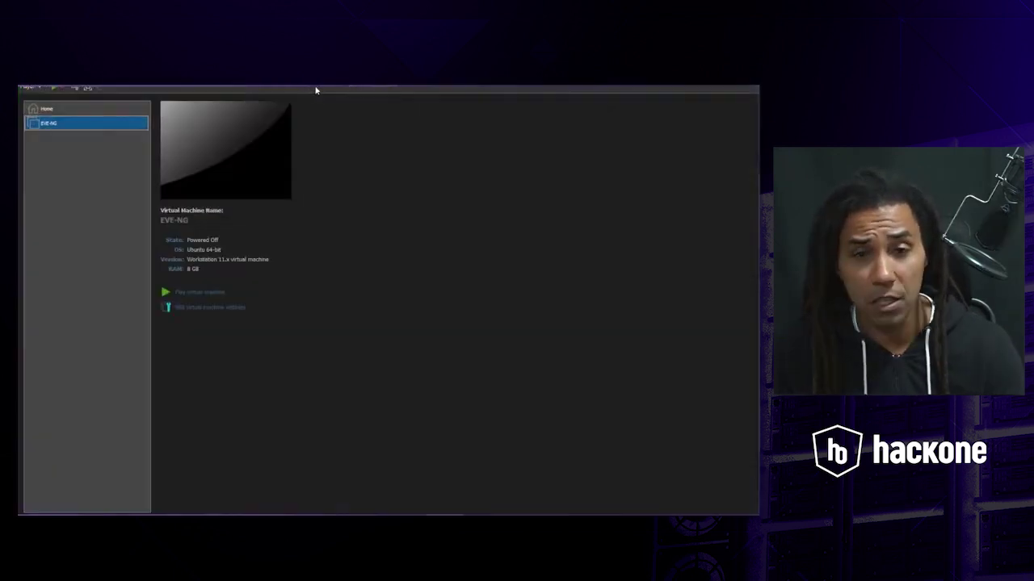
left_click(732, 86)
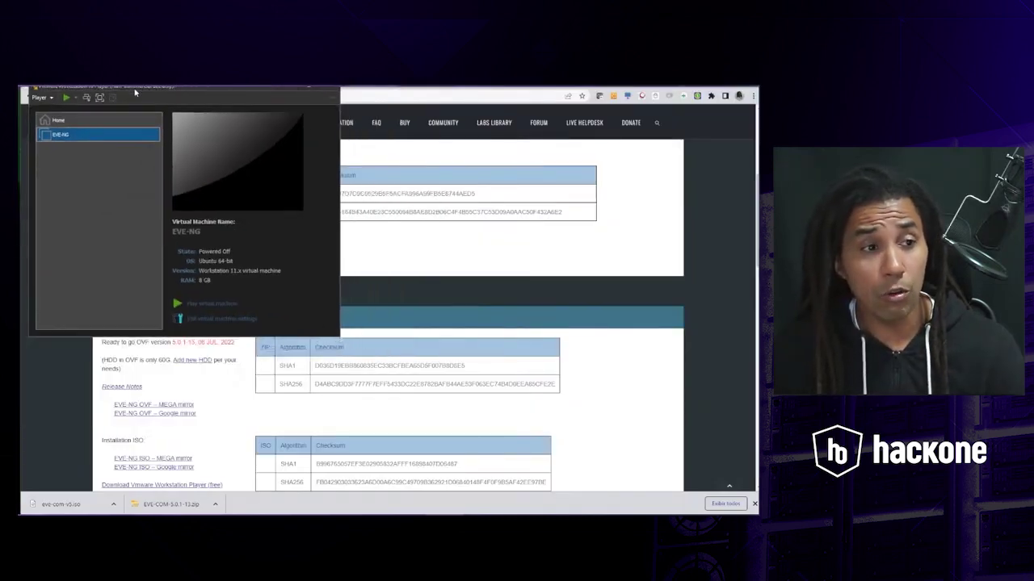
left_click_drag(165, 92, 208, 119)
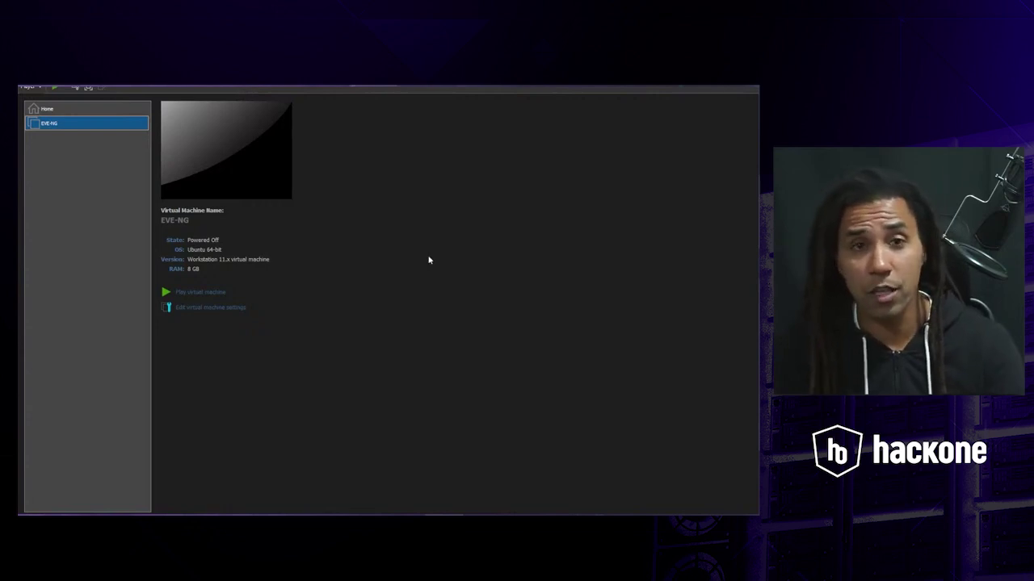
- Choose File > Open... from the Player menu to browse the EVE-COM-5.0.1-13 folder
left_click(40, 88)
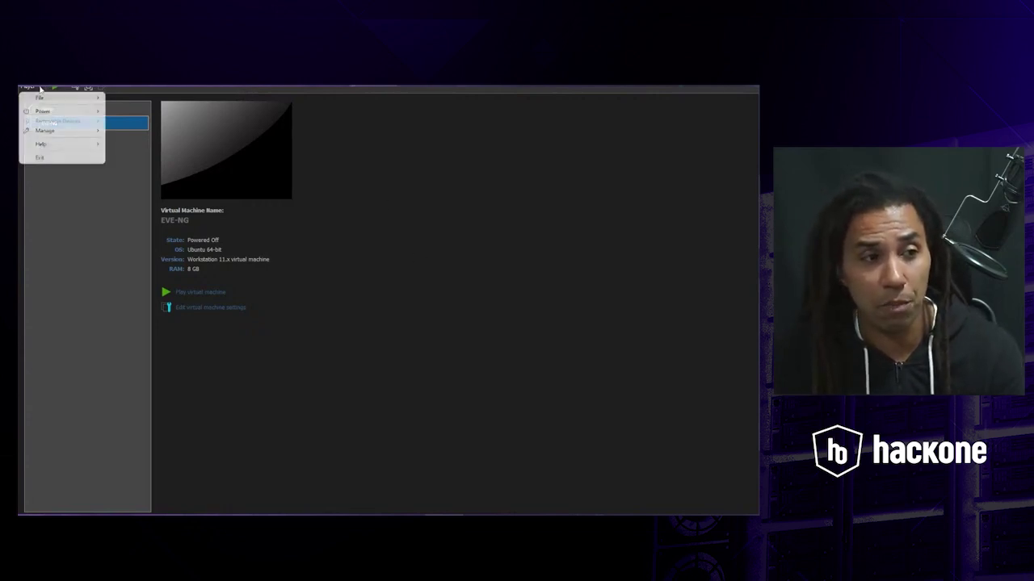
mouse_move(65, 100)
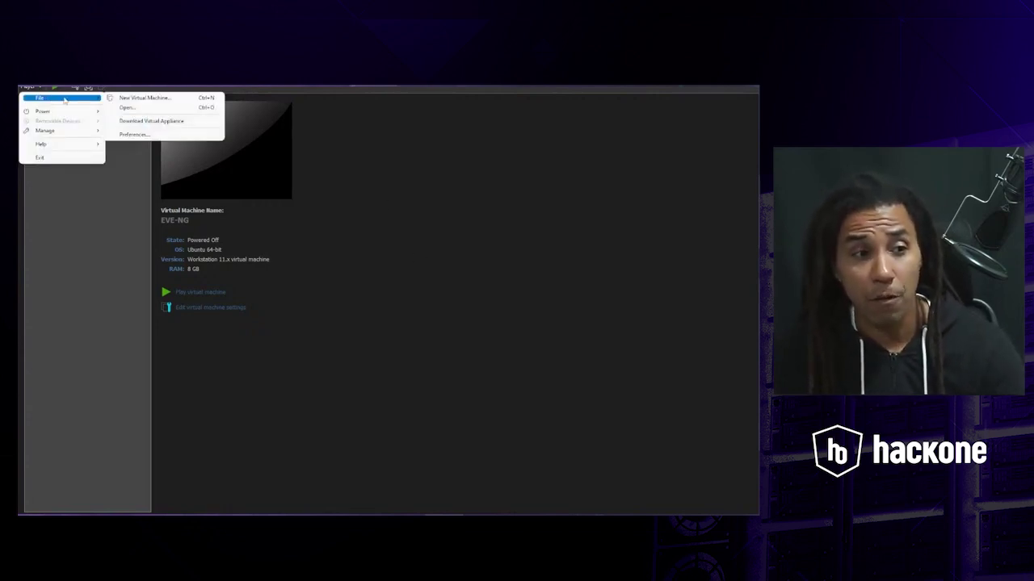
left_click(129, 108)
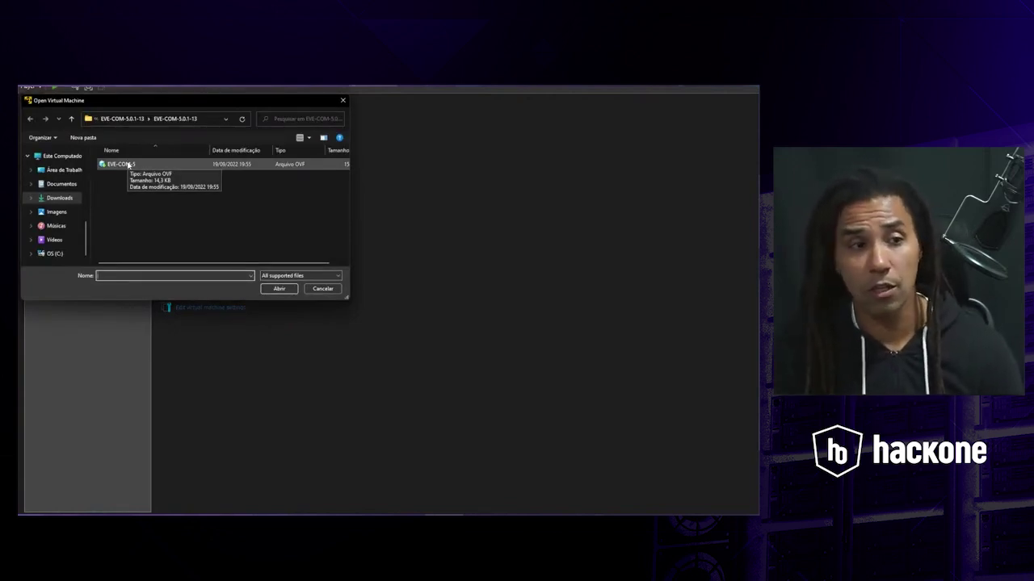
- Open the EVE-COM-5 OVF file to import it as the virtual machine EVE-NG
left_click(128, 164)
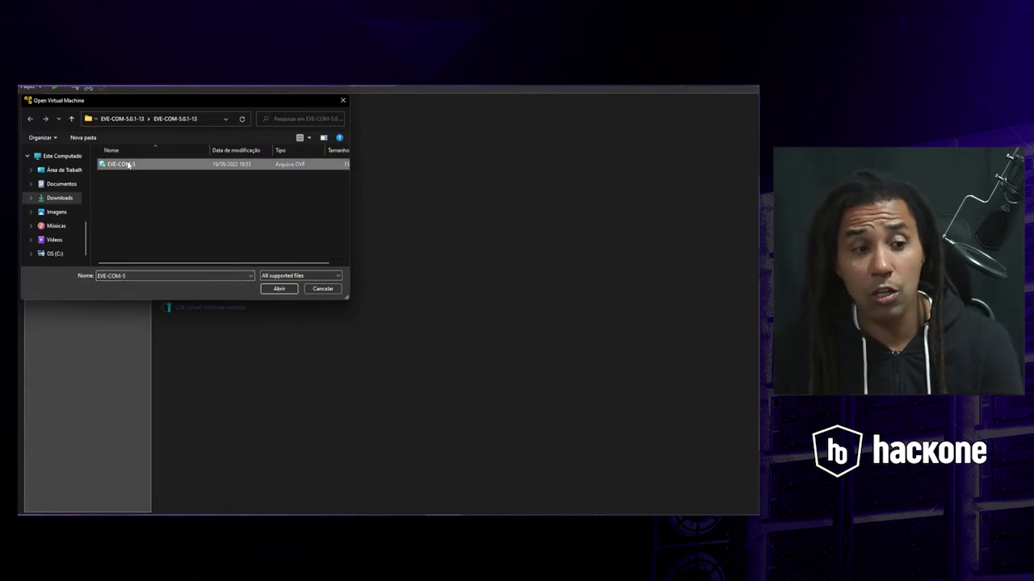
left_click(290, 291)
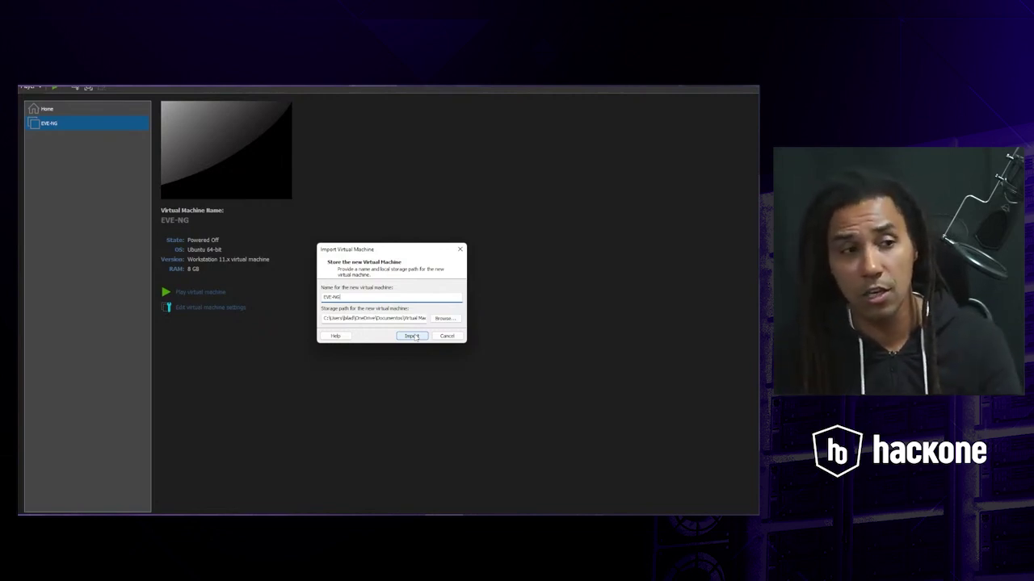
- Import the EVE-NG appliance and wait until it appears powered off with 8 GB RAM
left_click(413, 336)
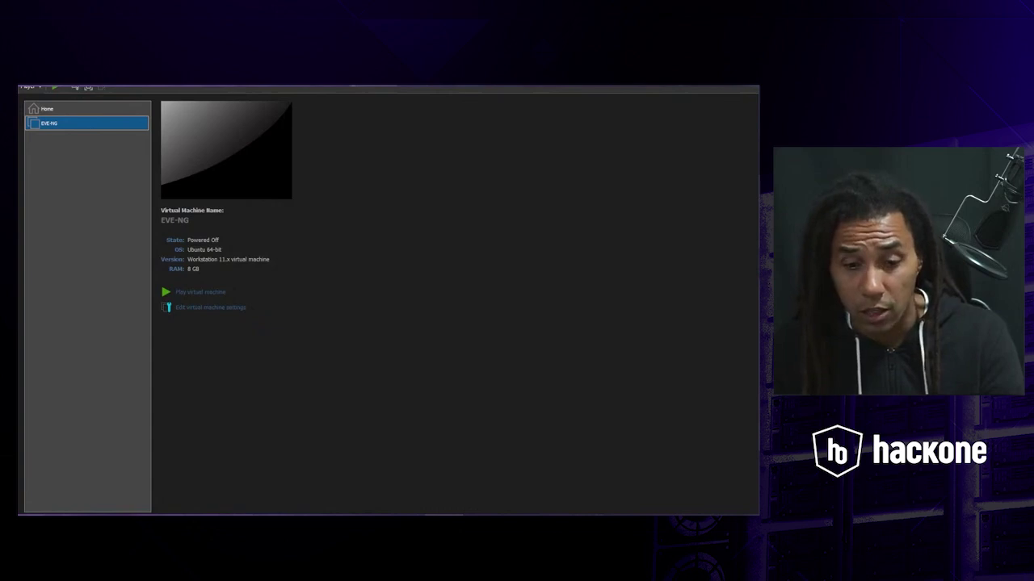
- Try powering on the first EVE-NG VM, then dismiss its VT-x/EPT failure error and the import prompt
double_click(60, 123)
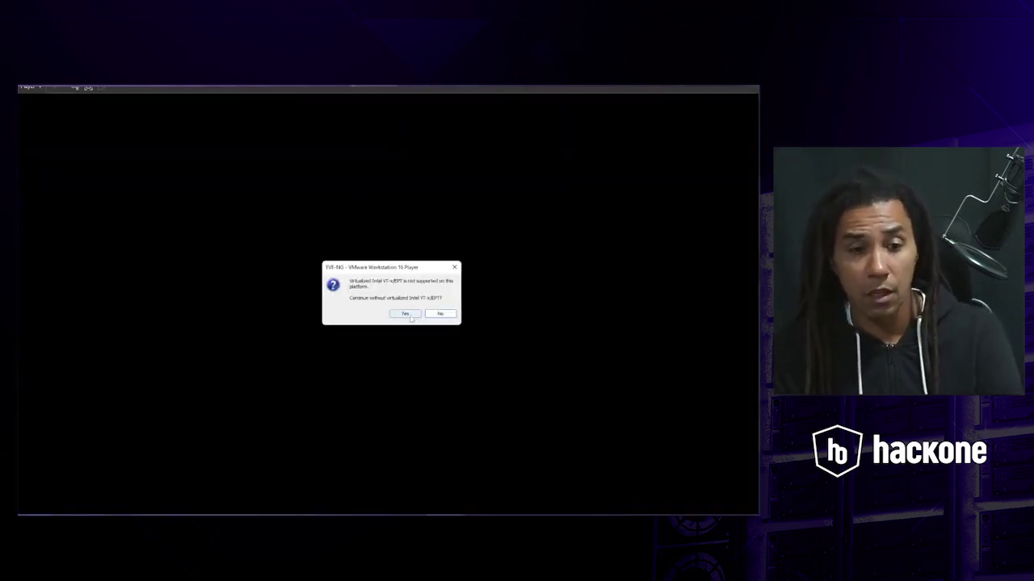
left_click(406, 314)
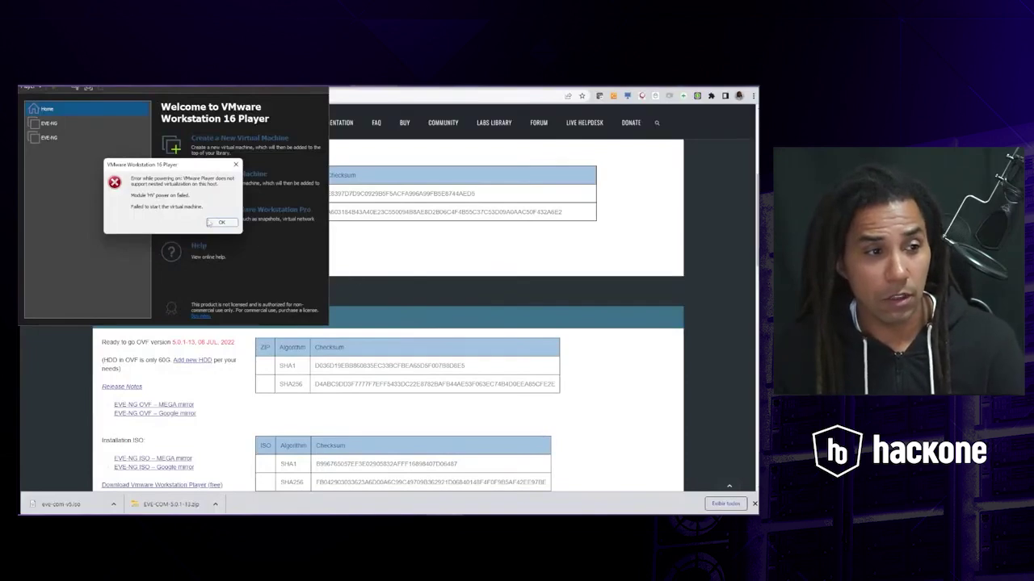
left_click(228, 228)
double_click(65, 125)
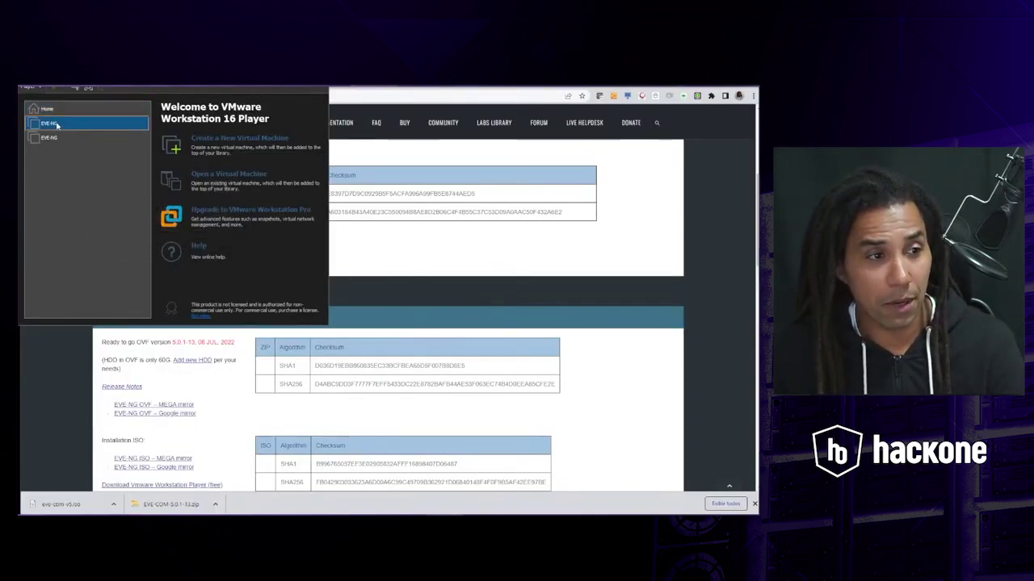
left_click(228, 239)
- Power on the second EVE-NG VM, decline running without VT-x/EPT, and dismiss the error
left_click(50, 138)
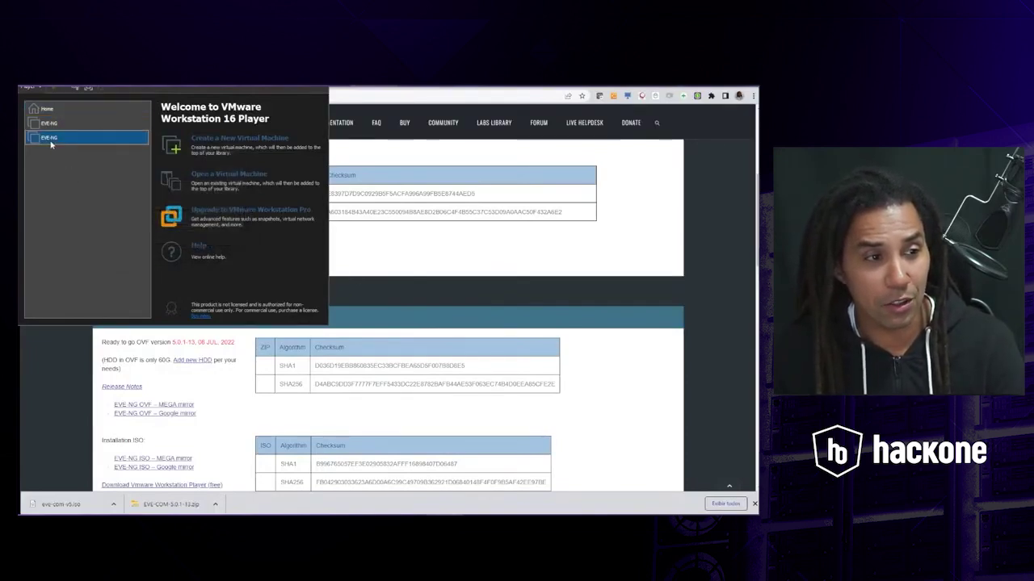
left_click(54, 89)
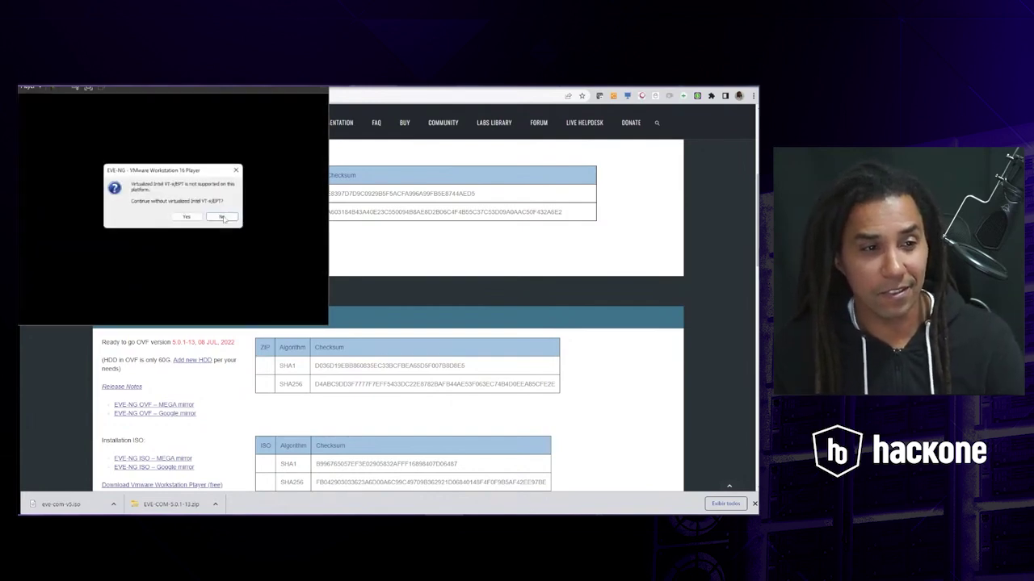
left_click(220, 217)
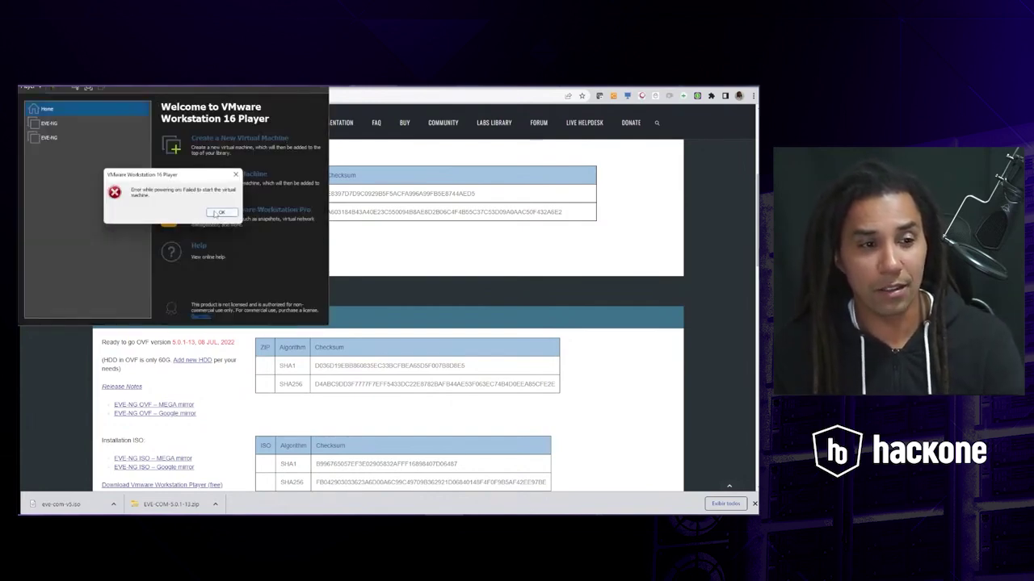
left_click(216, 214)
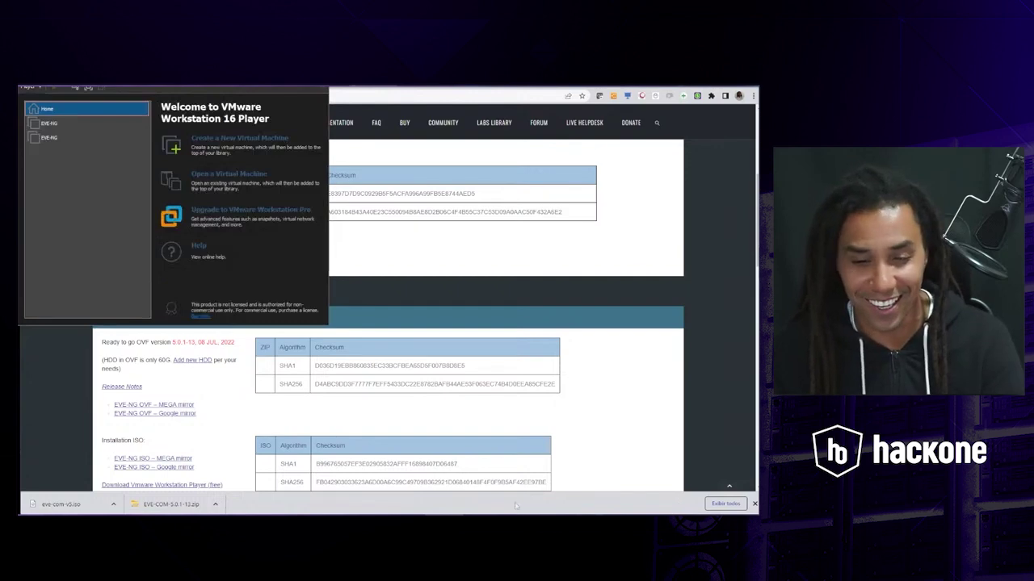
- Bring up the Downloads folder, then minimize it and the VMware Player window
key("alt+Tab")
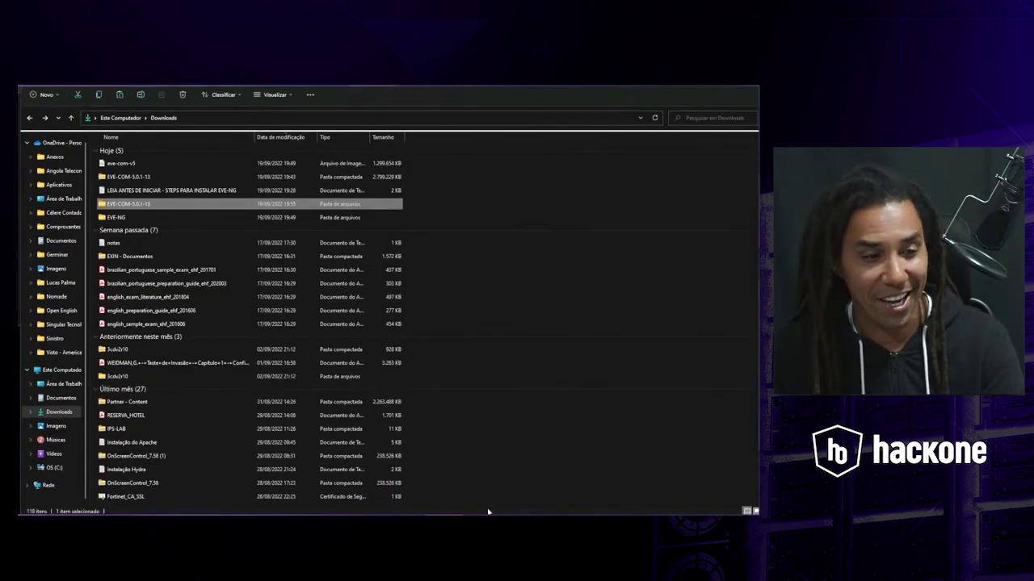
left_click(714, 86)
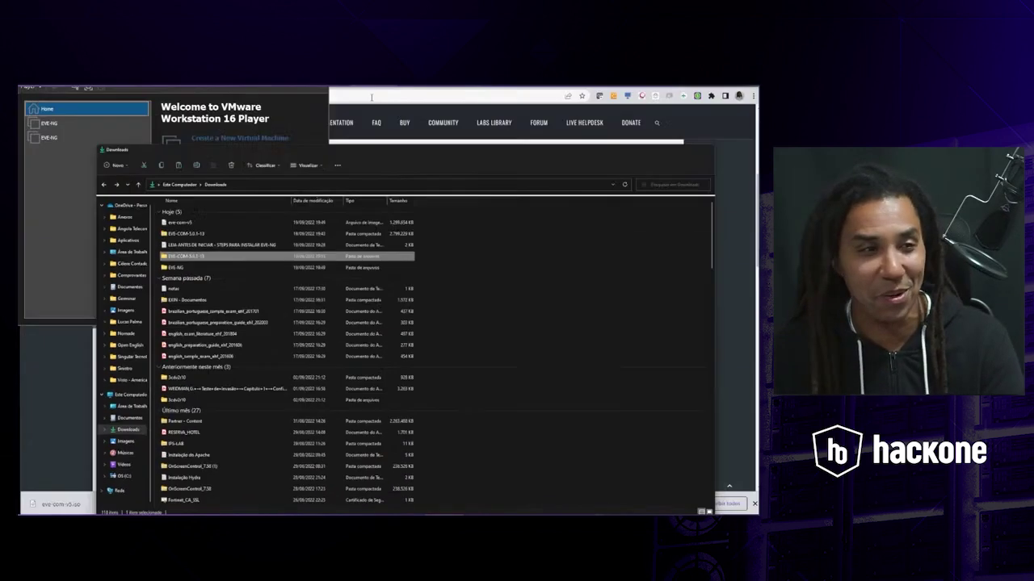
left_click(714, 90)
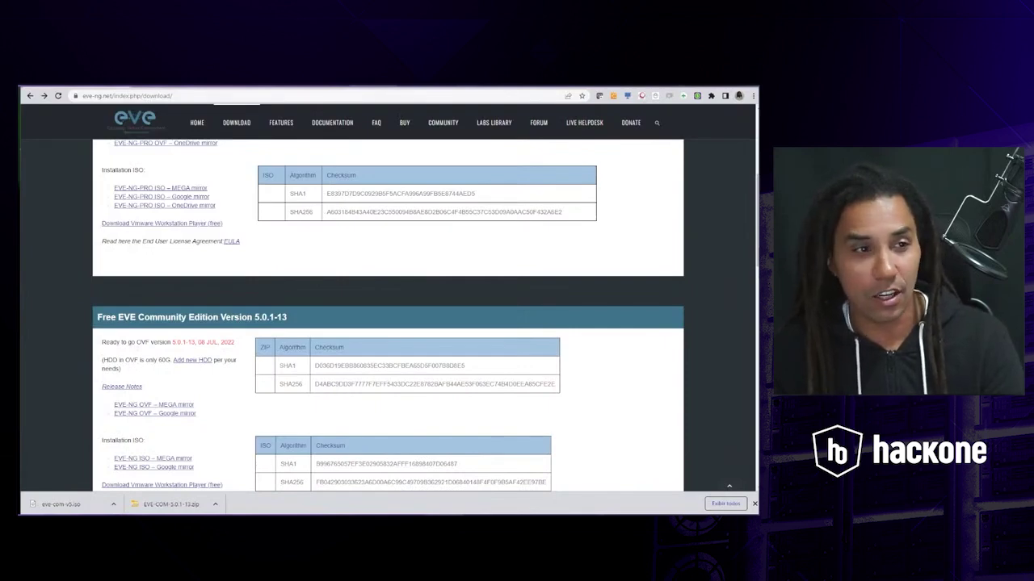
- In a new tab, browse to 192.168.250.250 and proceed past the certificate warning
key("ctrl+t")
type("192")
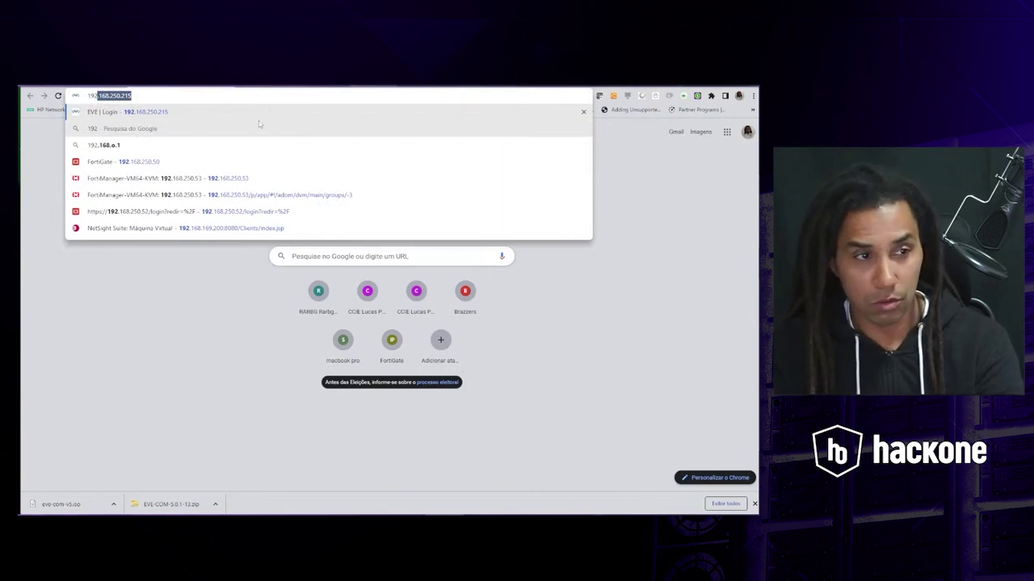
left_click(193, 99)
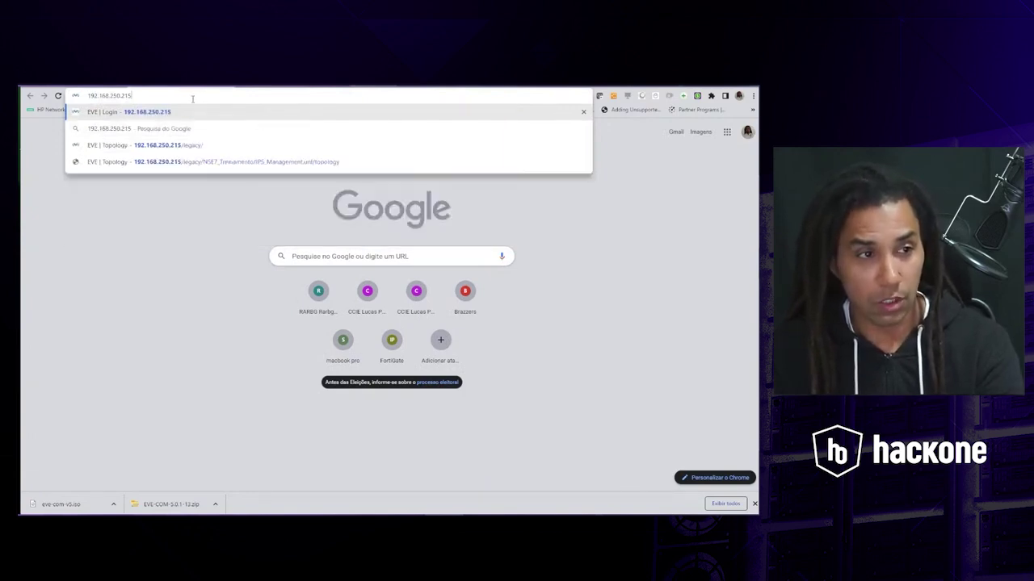
key("BackSpace")
key("BackSpace")
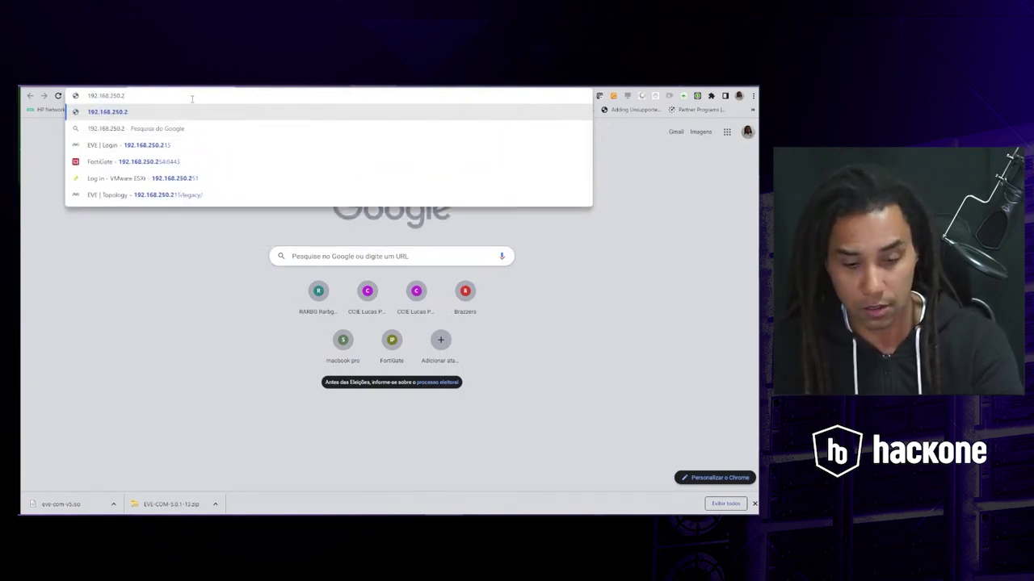
type("50")
key("Return")
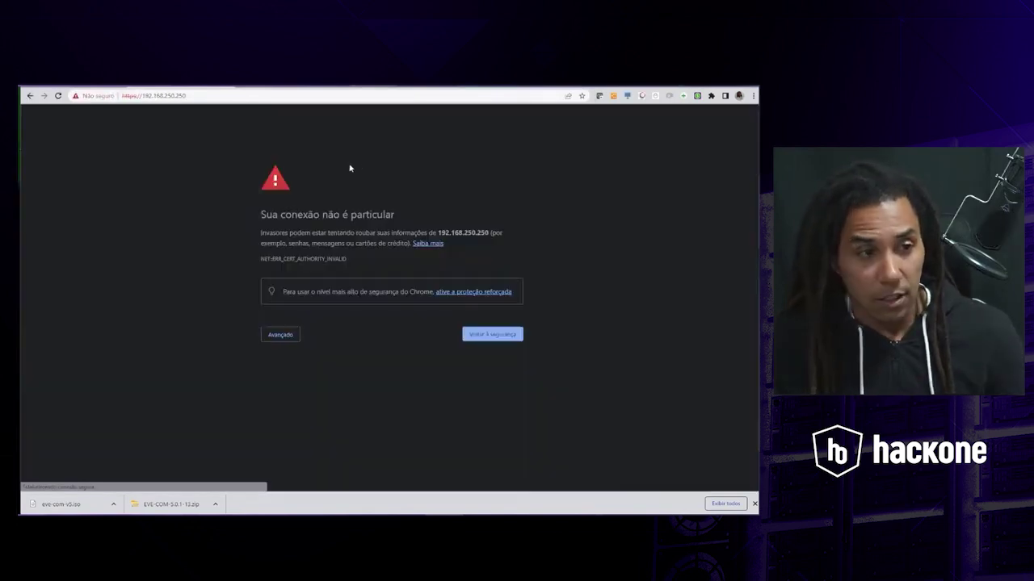
left_click(281, 338)
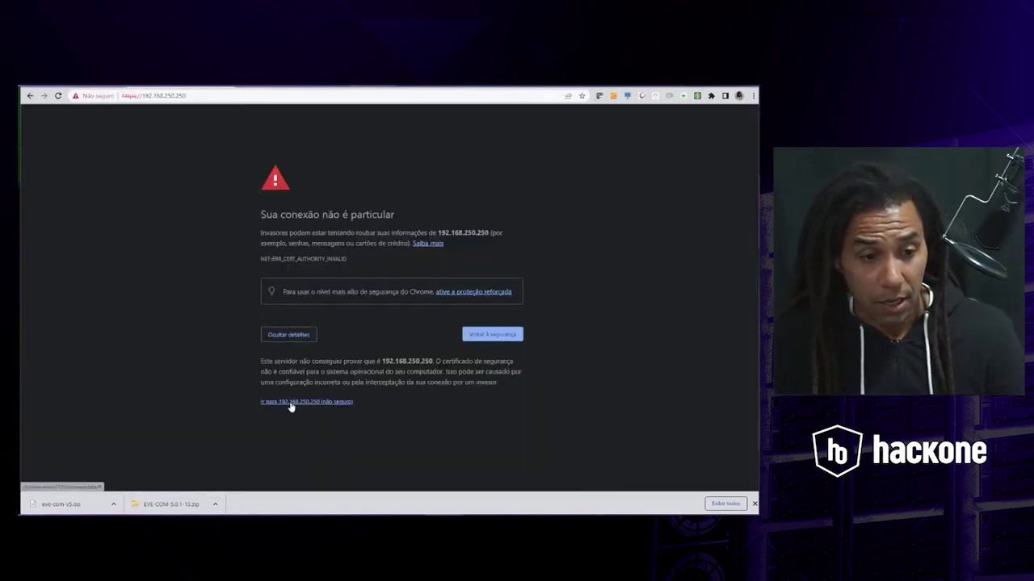
left_click(290, 402)
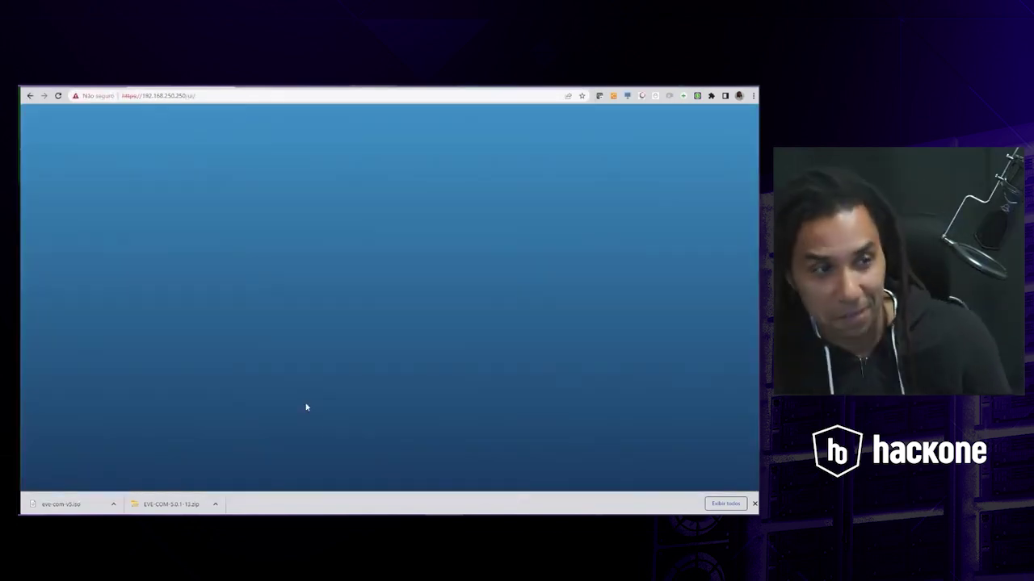
- Log in to the ESXi host as root and open the EVE-NG virtual machine's console
left_click(153, 253)
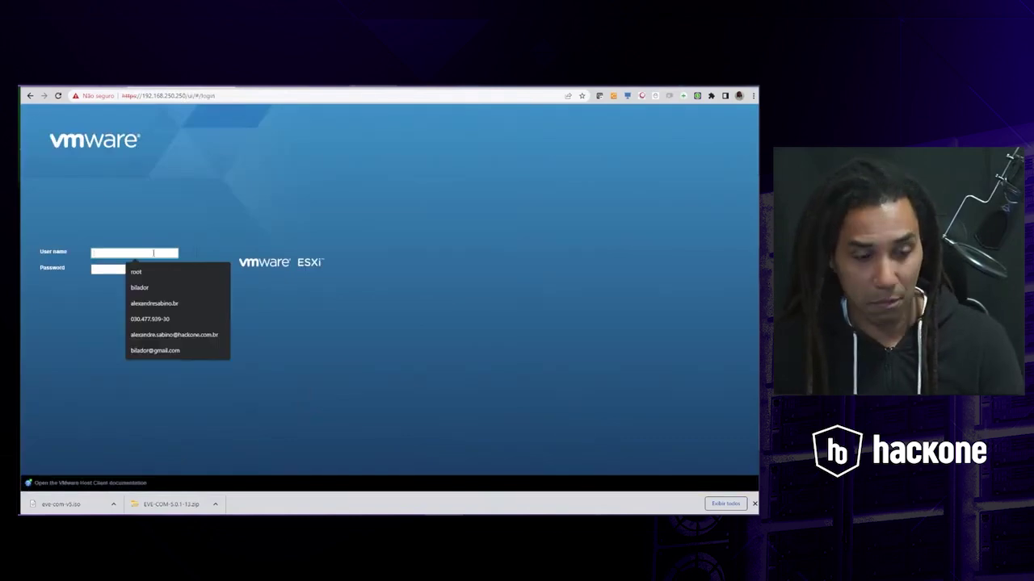
key("Down")
key("Return")
key("Tab")
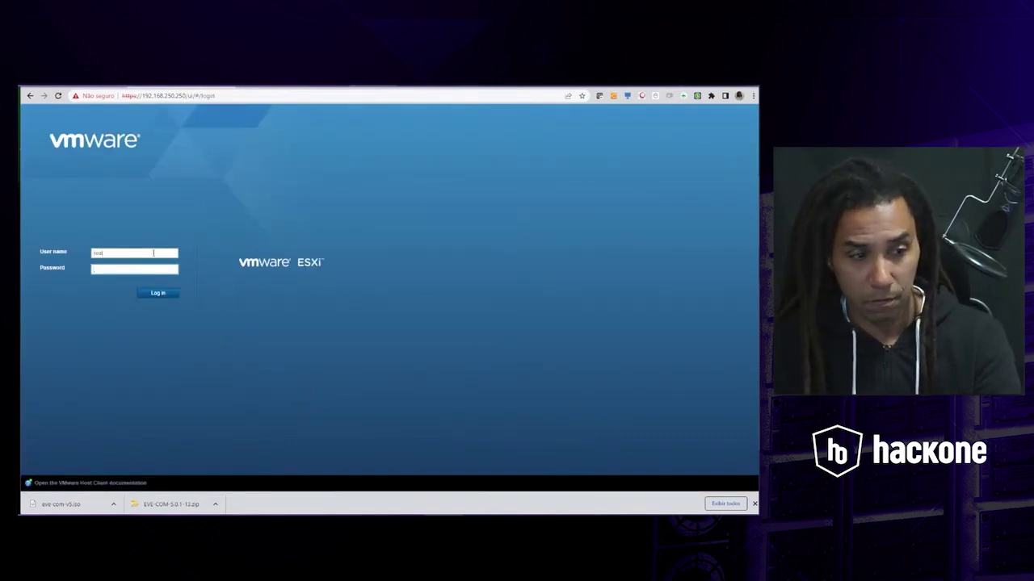
key("Return")
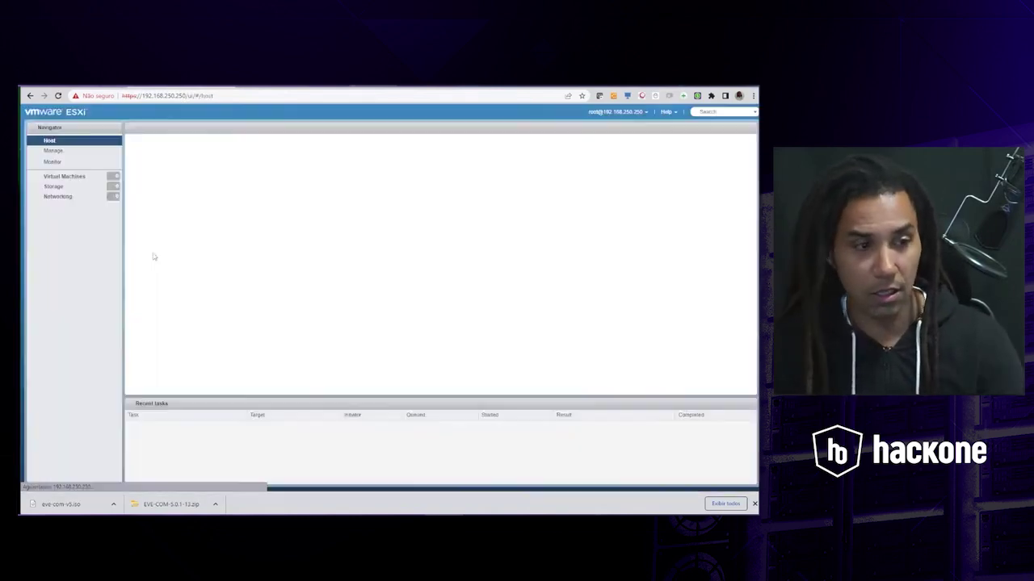
left_click(64, 176)
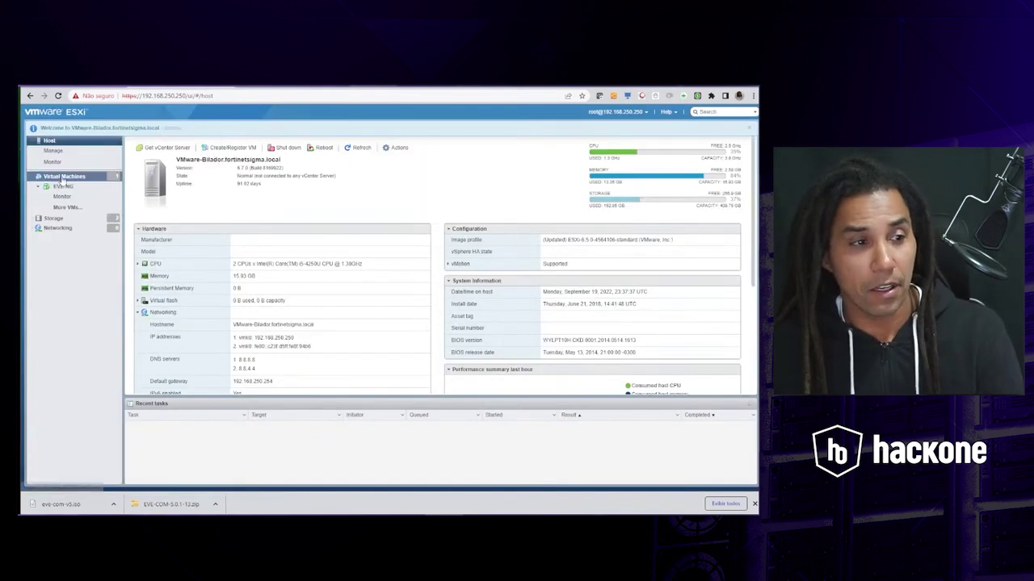
left_click(63, 186)
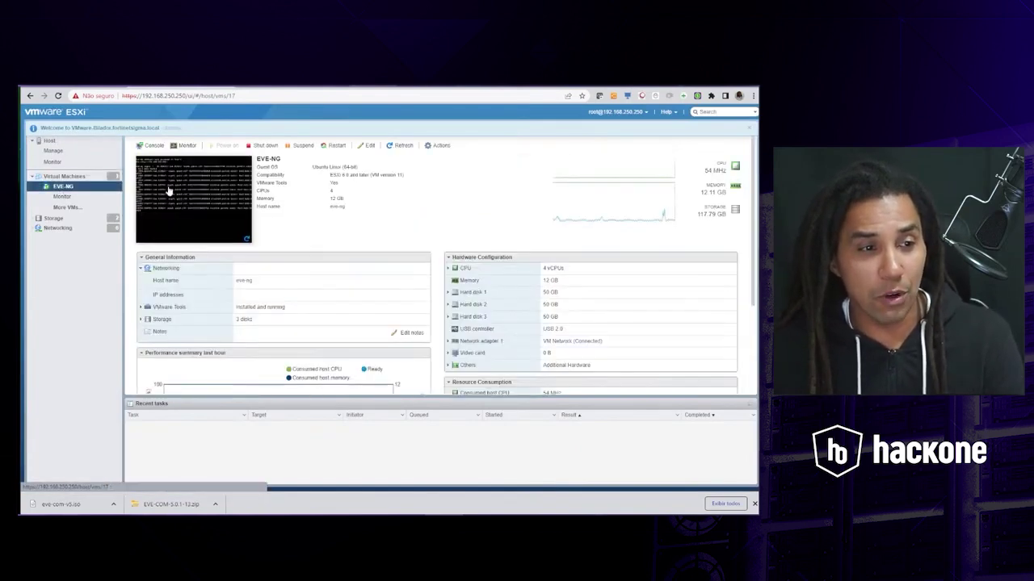
left_click(208, 202)
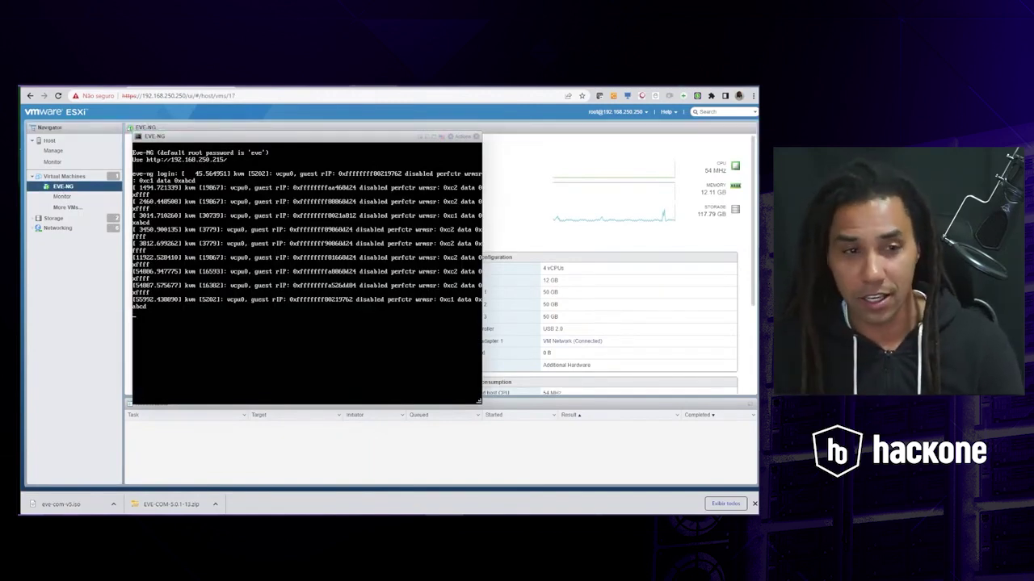
- Log in as root on the EVE-NG console and run the reboot command
key("Return")
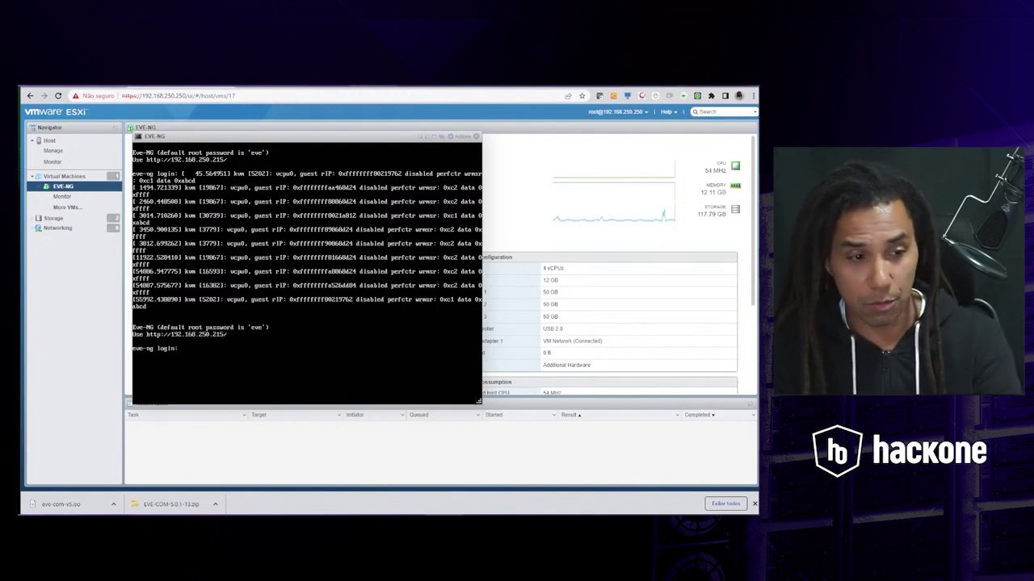
type("ad")
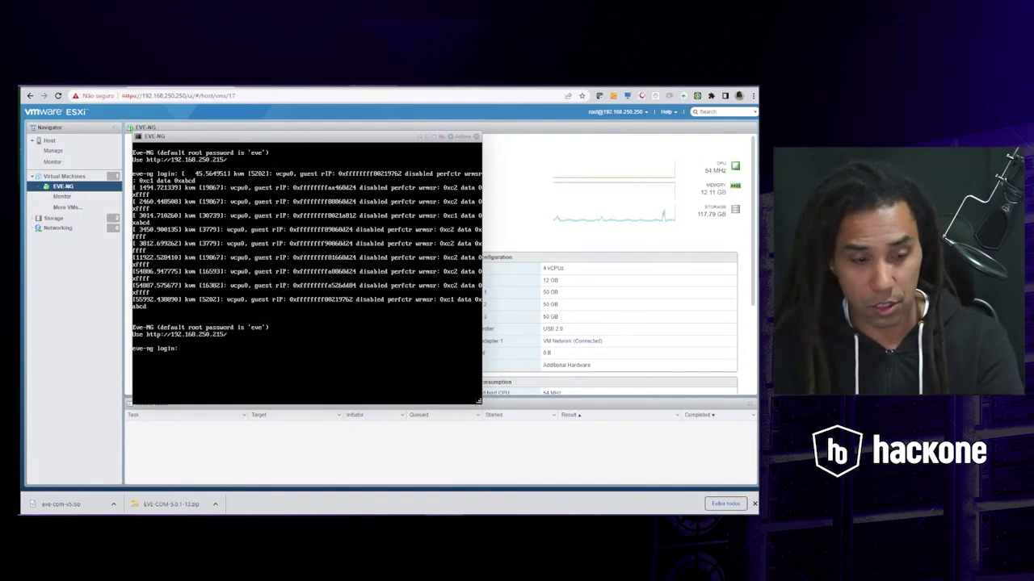
type("root")
key("Return")
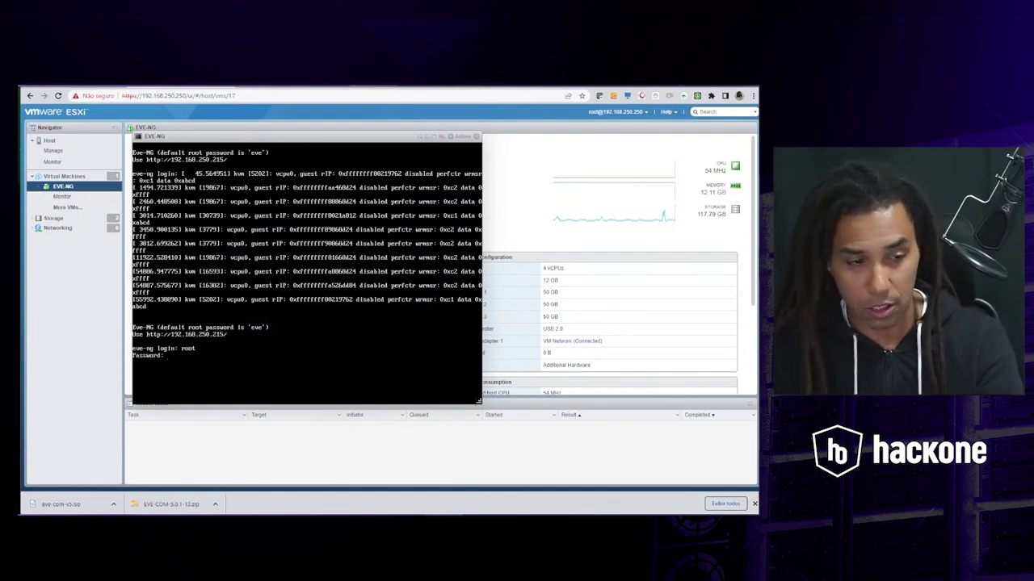
key("Return")
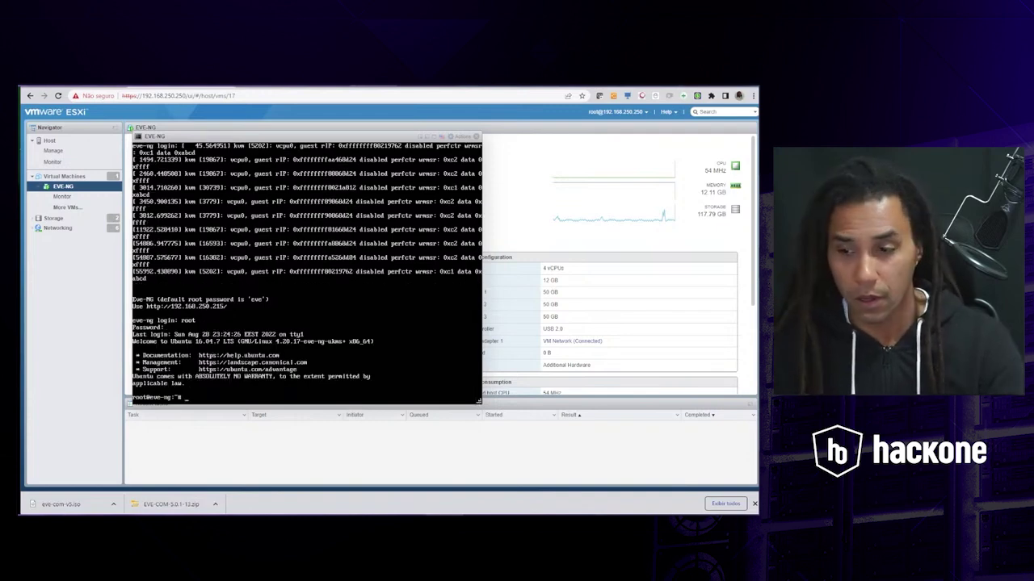
type("r")
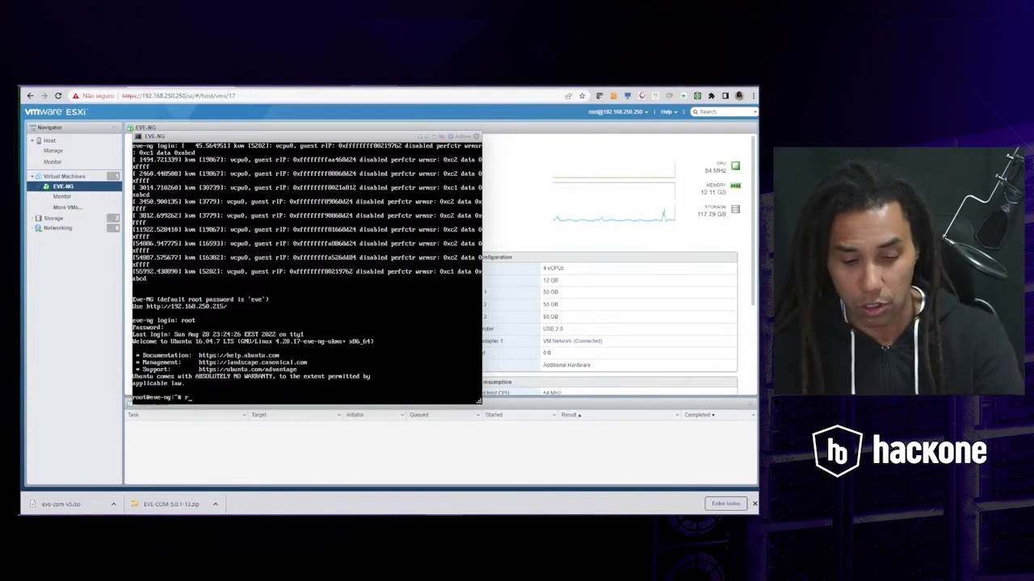
type("eboot")
key("Return")
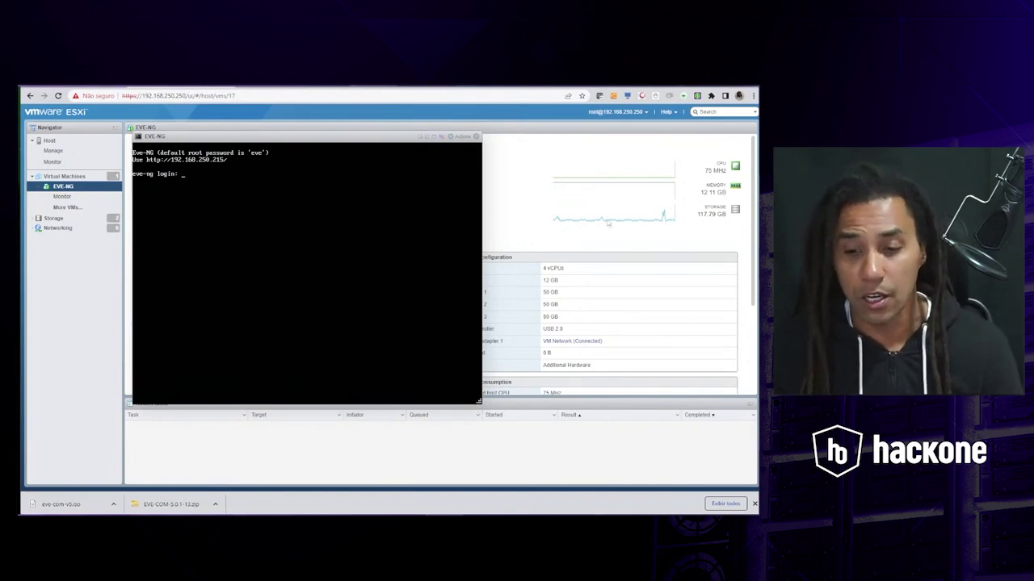
- Review the EVE-NG VM settings: Network Adapter set to NAT, Network Adapter 2 Bridged
key("alt+Tab")
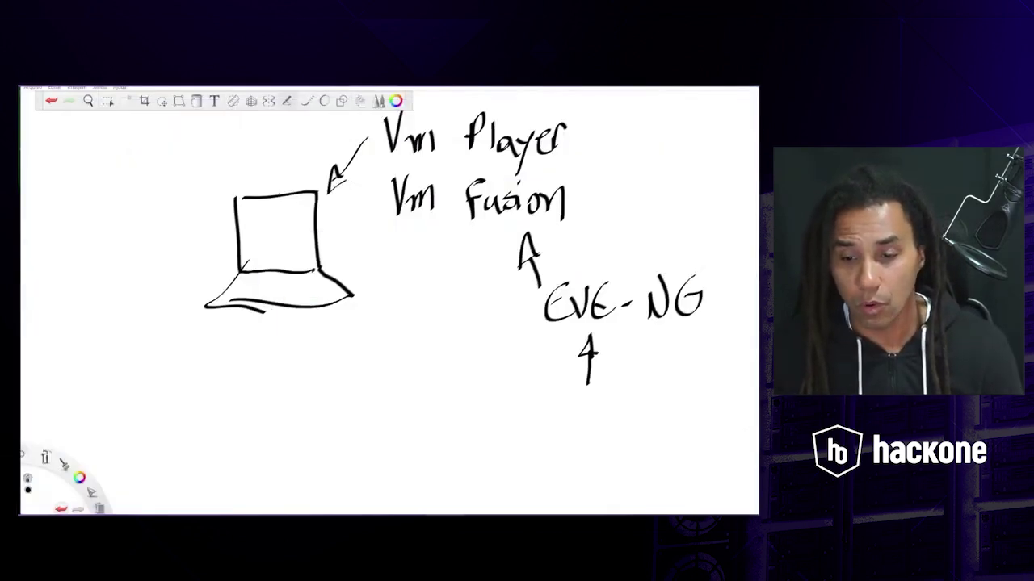
key("alt+Tab")
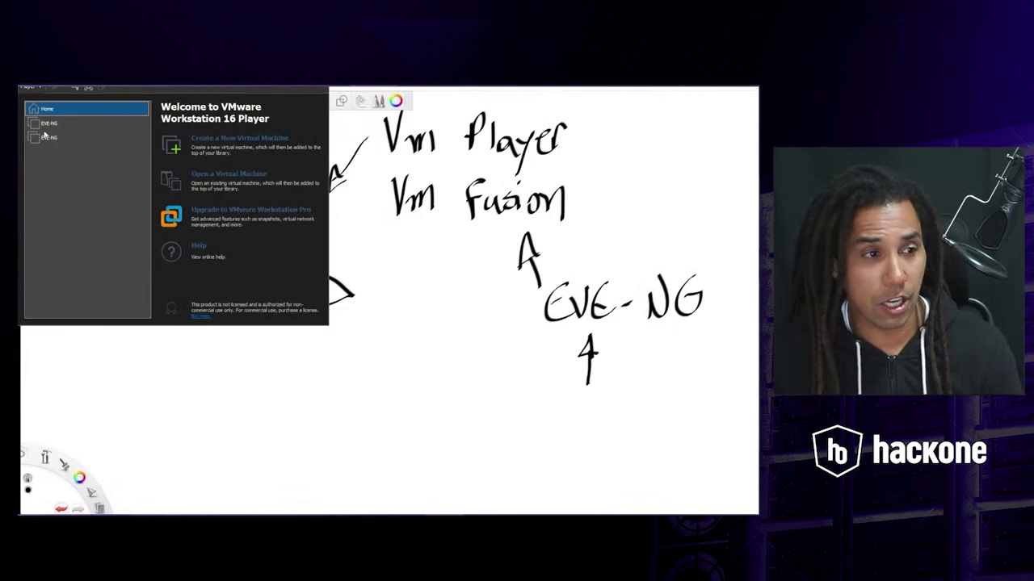
left_click(45, 123)
right_click(45, 126)
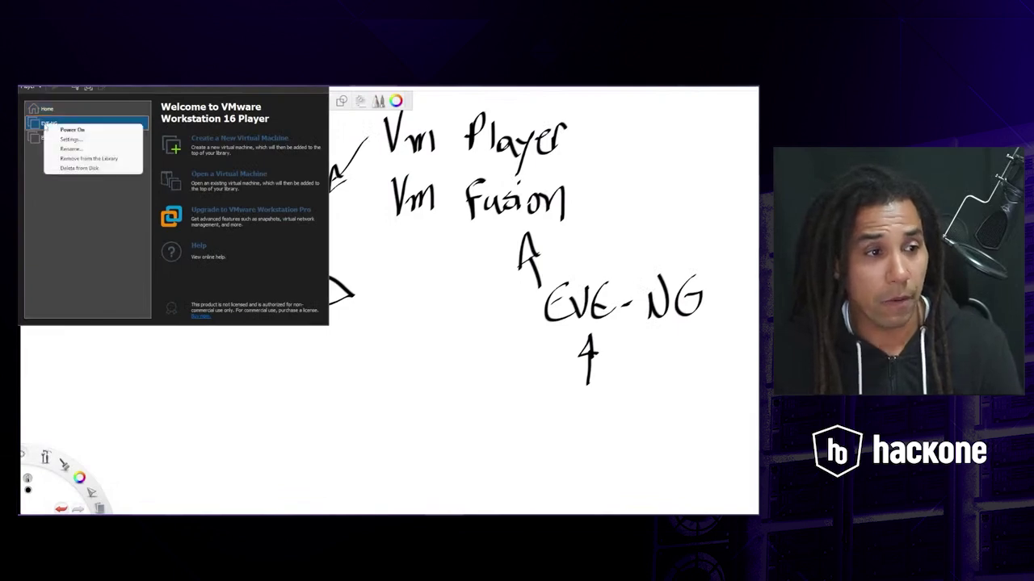
left_click(64, 139)
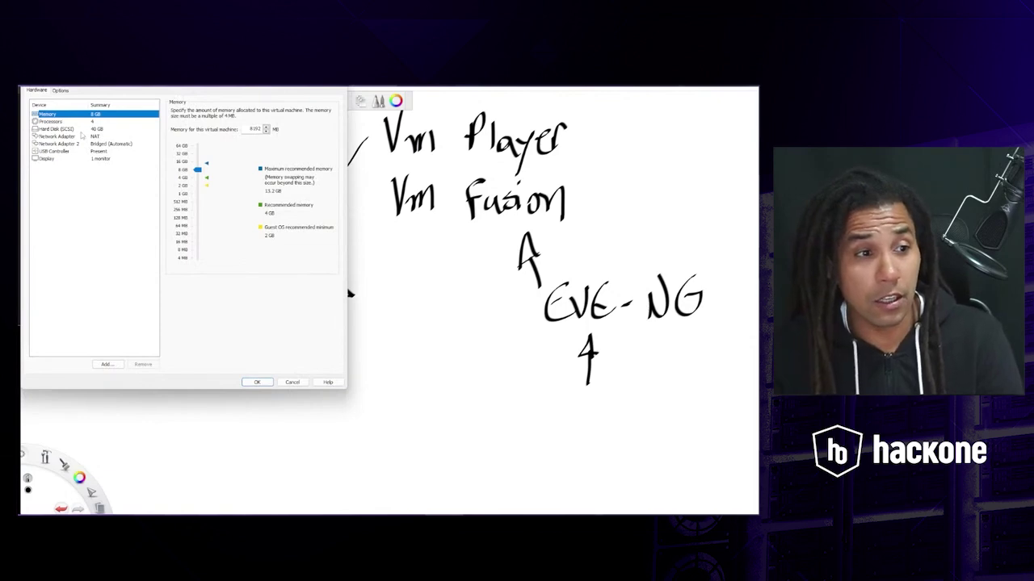
left_click(74, 136)
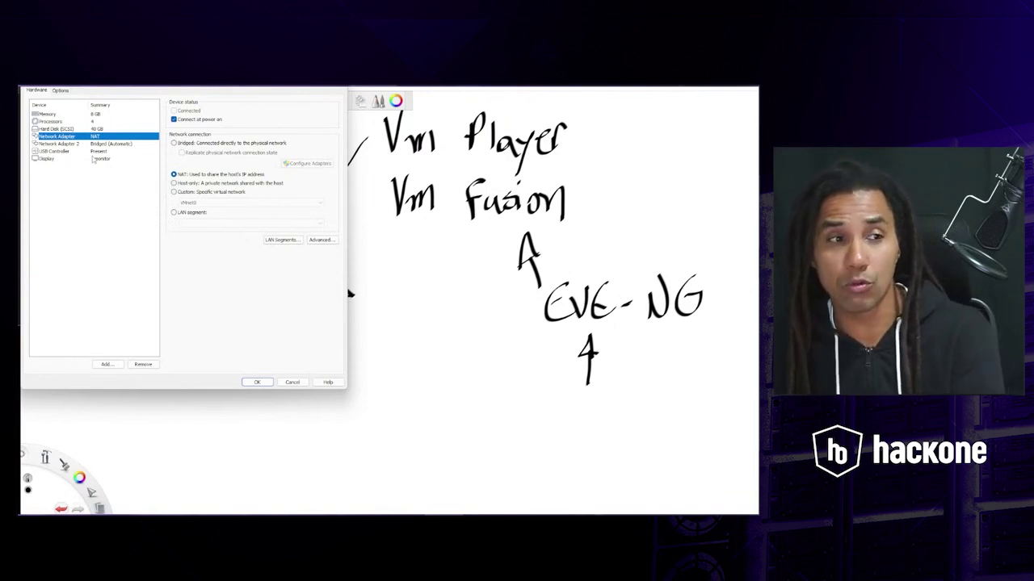
left_click(65, 144)
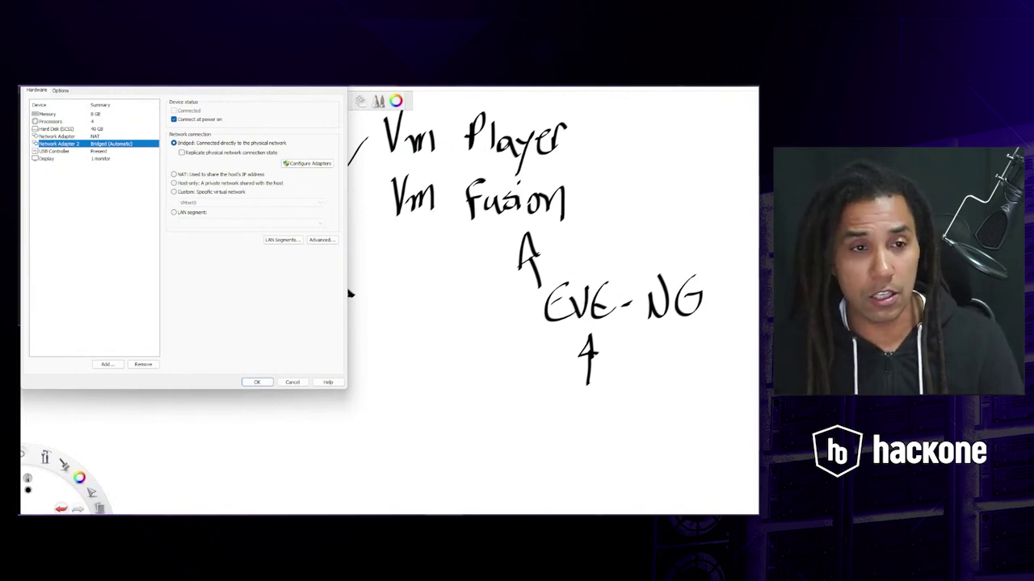
left_click(257, 382)
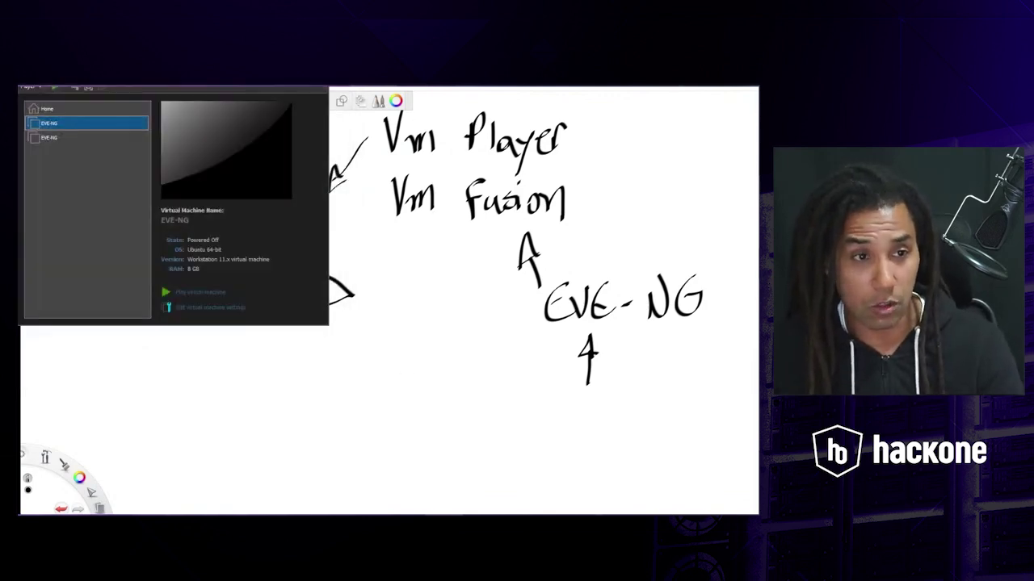
- Minimize the Player and erase everything on the whiteboard
left_click(282, 84)
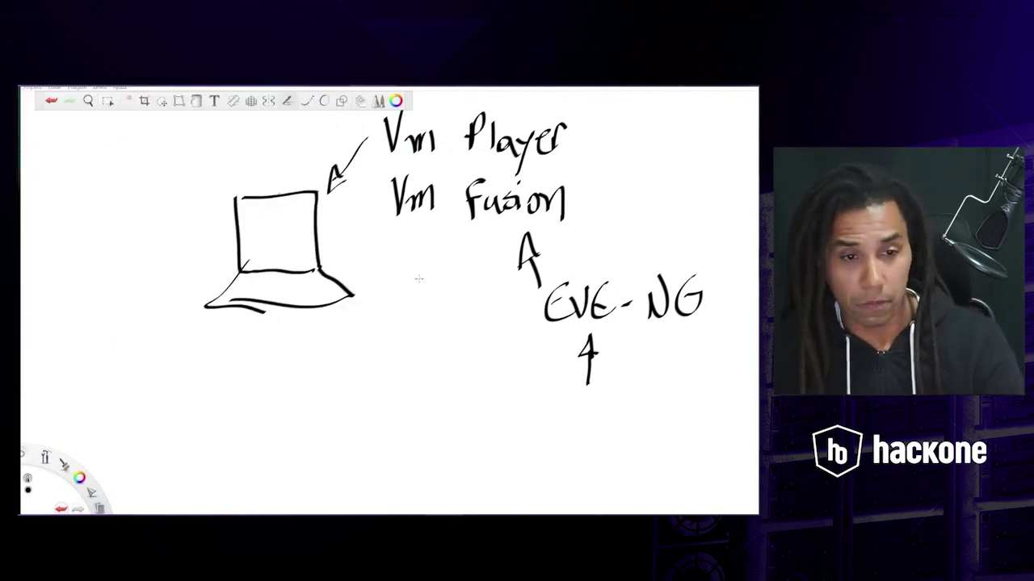
key("ctrl+a")
key("Delete")
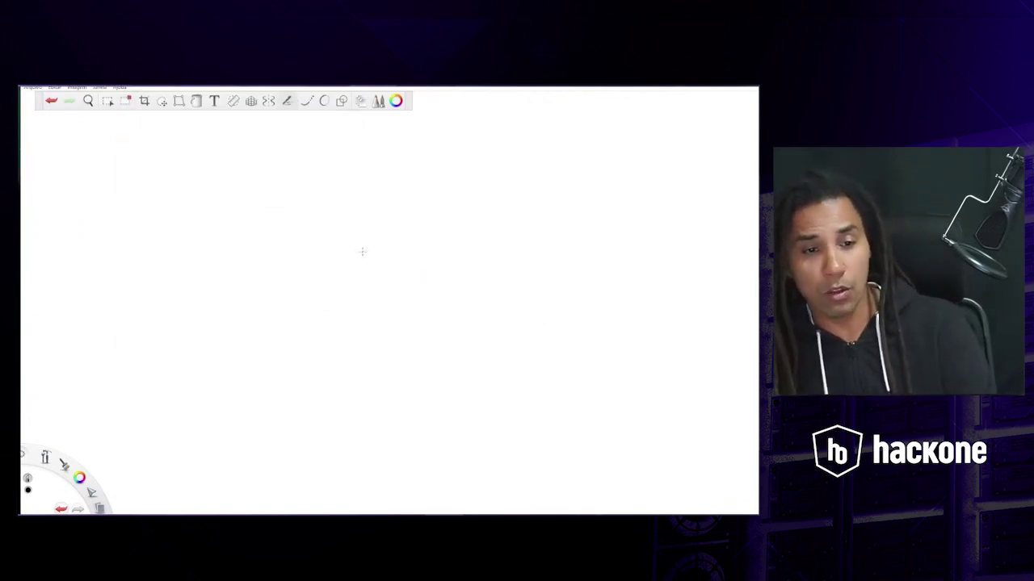
- Sketch a computer with an outgoing arrow to the right labelled rede
mouse_move(314, 200)
left_mouse_down()
mouse_move(369, 190)
mouse_move(374, 252)
left_mouse_up()
mouse_move(316, 202)
left_mouse_down()
mouse_move(343, 258)
mouse_move(382, 251)
left_mouse_up()
mouse_move(377, 255)
left_mouse_down()
mouse_move(404, 295)
mouse_move(311, 305)
left_mouse_up()
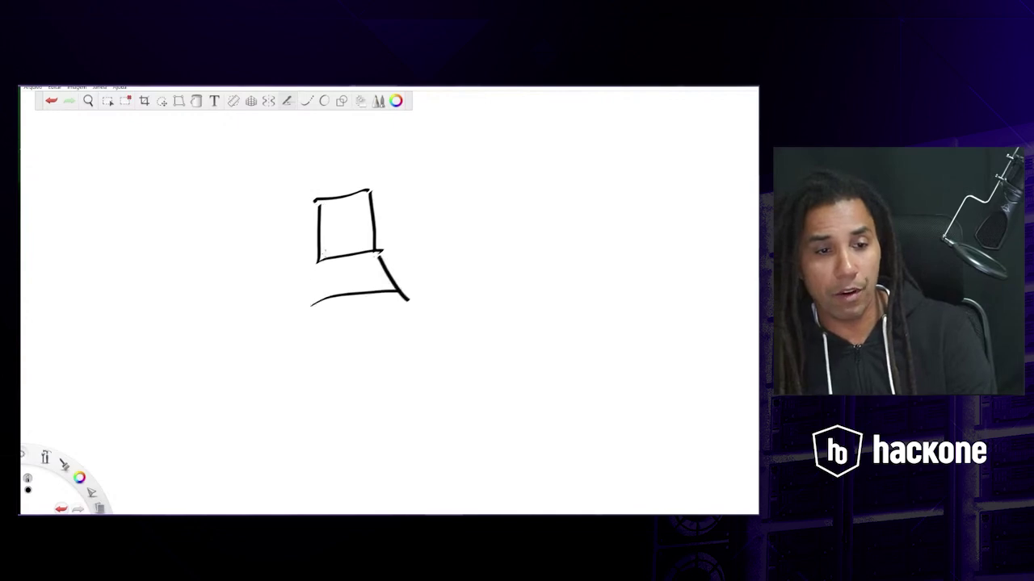
left_click_drag(326, 255, 296, 309)
mouse_move(385, 252)
left_mouse_down()
mouse_move(462, 246)
mouse_move(462, 260)
left_mouse_up()
left_click_drag(461, 238, 485, 244)
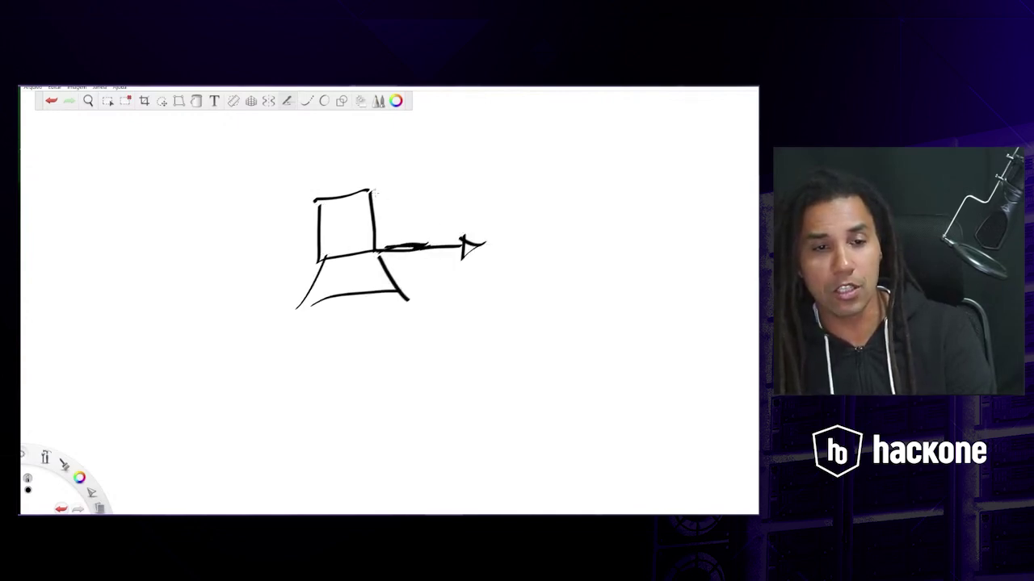
mouse_move(398, 223)
left_mouse_down()
mouse_move(404, 202)
mouse_move(430, 212)
mouse_move(446, 181)
mouse_move(469, 186)
left_mouse_up()
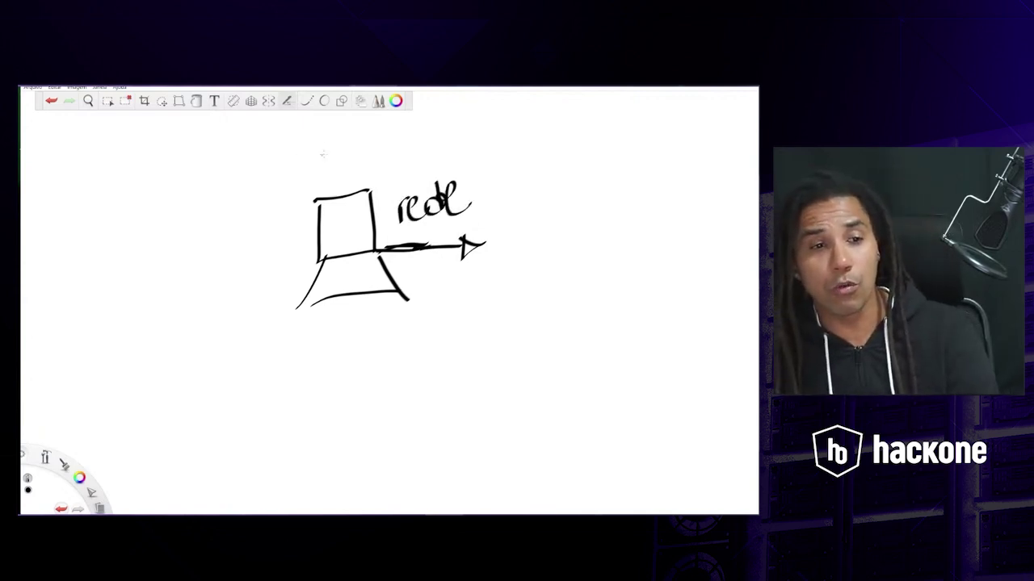
- Add a downward arrow above the computer and a left incoming arrow labelled NAT
mouse_move(331, 139)
left_mouse_down()
mouse_move(333, 180)
mouse_move(340, 161)
left_mouse_up()
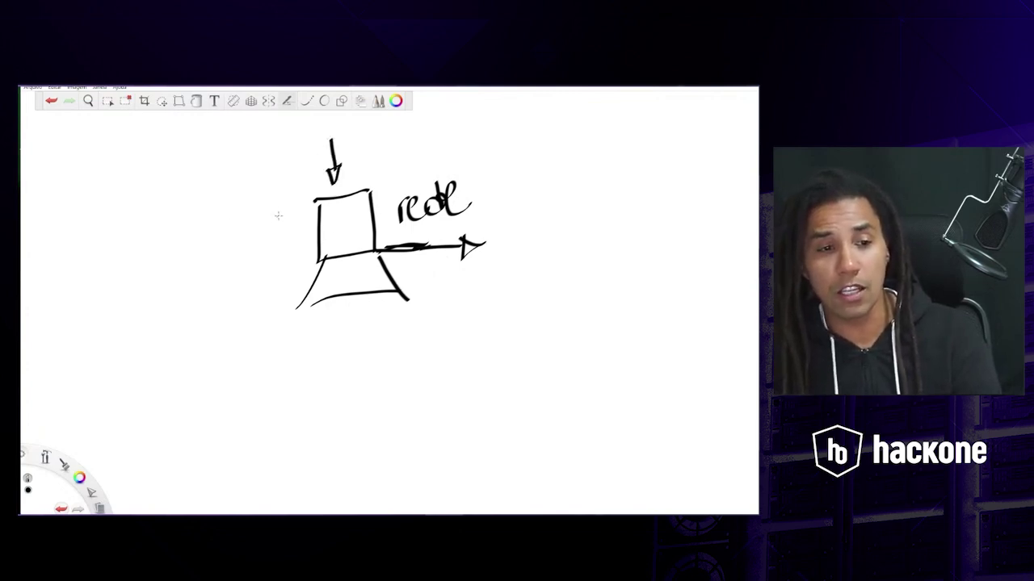
mouse_move(252, 217)
left_mouse_down()
mouse_move(284, 216)
mouse_move(276, 224)
left_mouse_up()
mouse_move(168, 229)
left_mouse_down()
mouse_move(187, 202)
mouse_move(207, 227)
left_mouse_up()
left_click_drag(194, 218, 234, 187)
left_click_drag(220, 197, 223, 226)
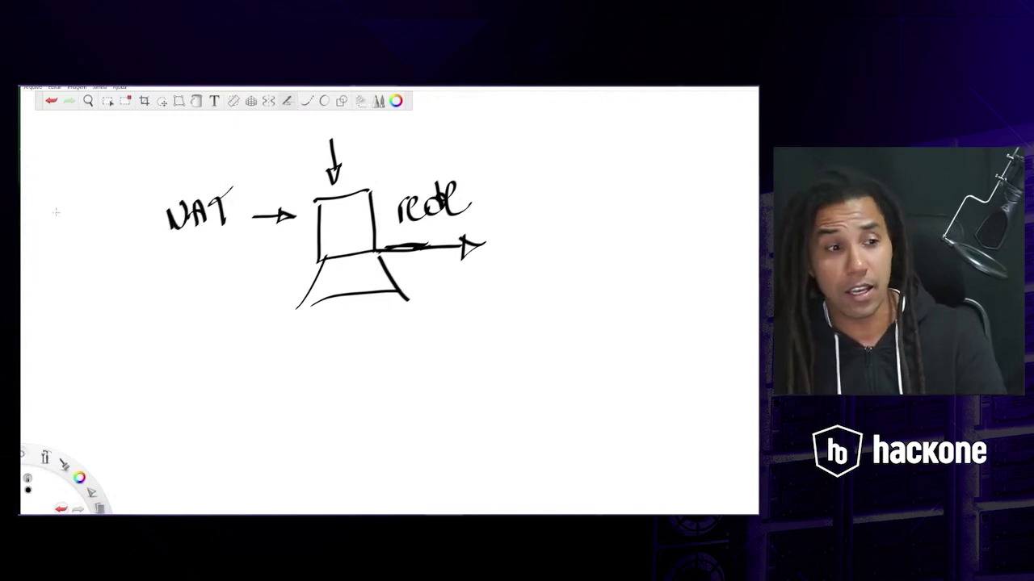
- Write Pnet-Ø and 1 on the left, and bolden the right-hand arrowhead
mouse_move(51, 200)
left_mouse_down()
mouse_move(52, 232)
mouse_move(52, 215)
left_mouse_up()
mouse_move(59, 228)
left_mouse_down()
mouse_move(68, 215)
mouse_move(97, 226)
left_mouse_up()
left_click_drag(107, 189, 112, 224)
left_click_drag(104, 207, 126, 201)
left_click_drag(135, 192, 127, 232)
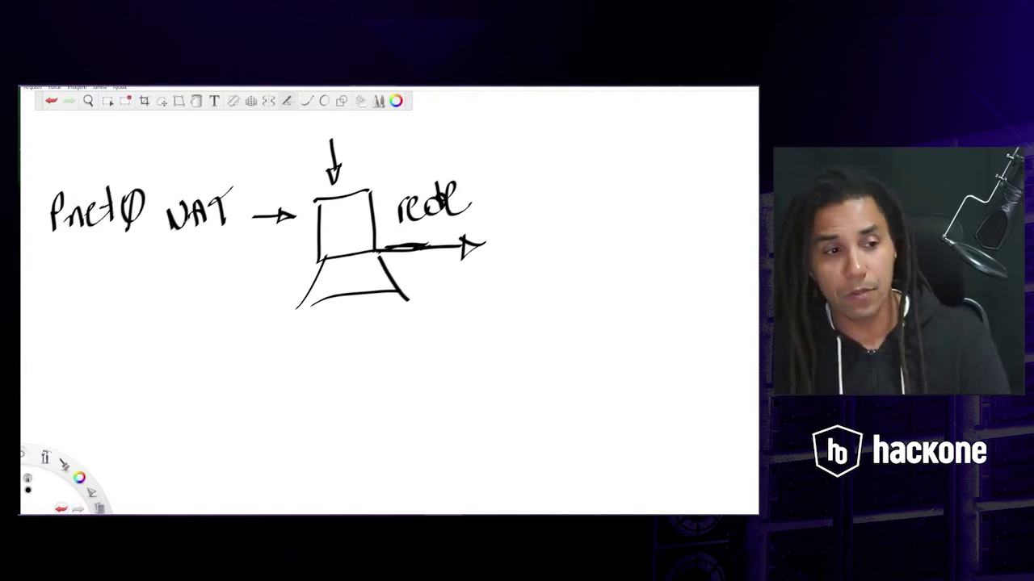
mouse_move(134, 259)
left_mouse_down()
mouse_move(136, 287)
mouse_move(164, 273)
mouse_move(468, 241)
mouse_move(458, 260)
mouse_move(491, 240)
left_mouse_up()
left_click_drag(491, 240, 458, 226)
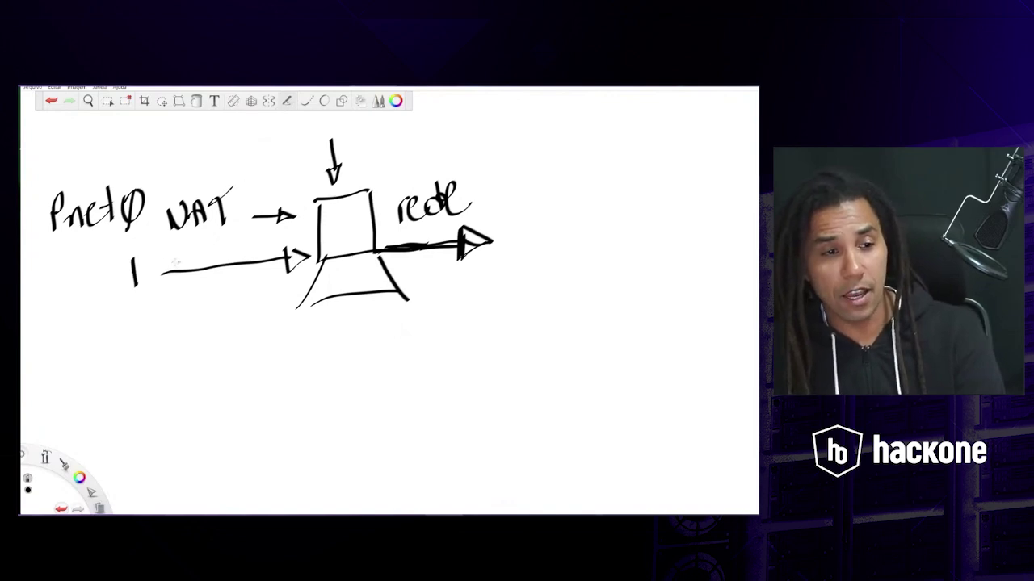
left_click_drag(161, 273, 313, 257)
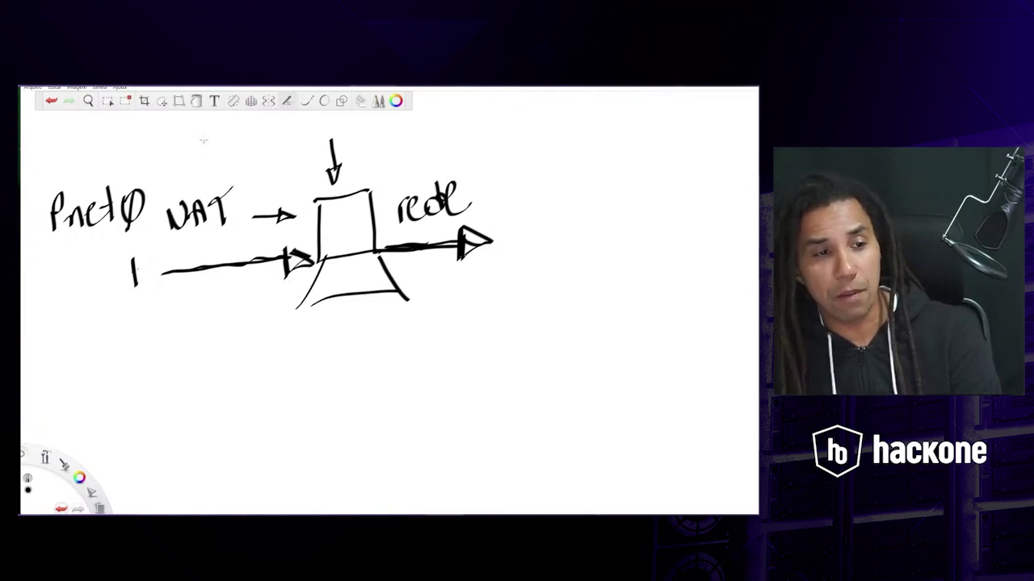
mouse_move(204, 134)
left_mouse_down()
mouse_move(204, 180)
mouse_move(212, 160)
left_mouse_up()
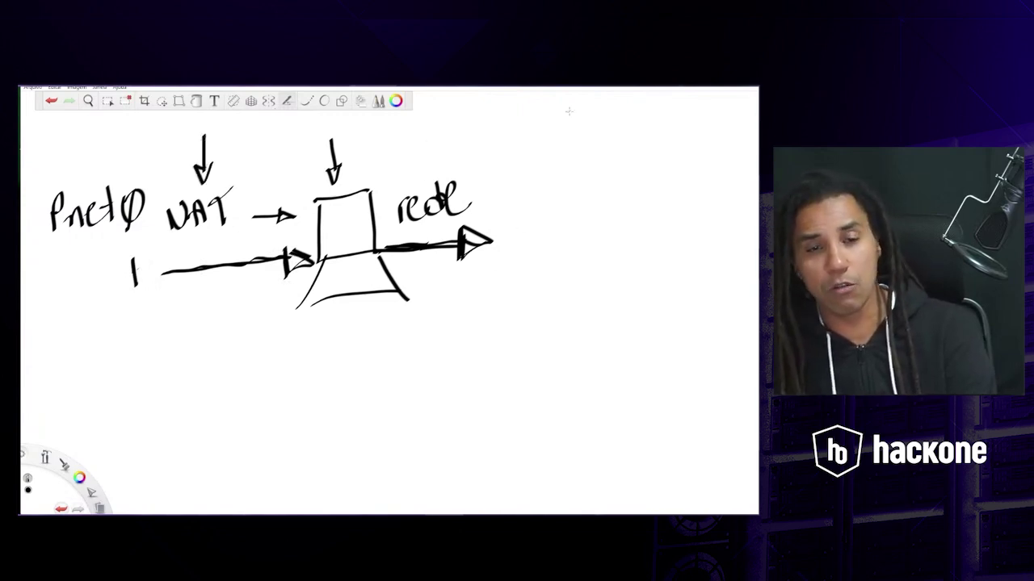
mouse_move(526, 110)
left_mouse_down()
mouse_move(526, 143)
mouse_move(548, 142)
left_mouse_up()
left_click_drag(552, 108, 556, 140)
left_click_drag(563, 102, 571, 134)
mouse_move(576, 123)
left_mouse_down()
mouse_move(578, 148)
mouse_move(594, 118)
mouse_move(602, 137)
left_mouse_up()
mouse_move(618, 108)
left_mouse_down()
mouse_move(609, 140)
mouse_move(642, 137)
left_mouse_up()
left_click_drag(645, 114, 653, 138)
left_click(659, 135)
mouse_move(667, 115)
left_mouse_down()
mouse_move(667, 137)
mouse_move(735, 141)
left_mouse_up()
left_click(702, 137)
mouse_move(733, 111)
left_mouse_down()
mouse_move(721, 143)
mouse_move(735, 142)
left_mouse_up()
mouse_move(743, 125)
left_mouse_down()
mouse_move(754, 145)
mouse_move(741, 146)
left_mouse_up()
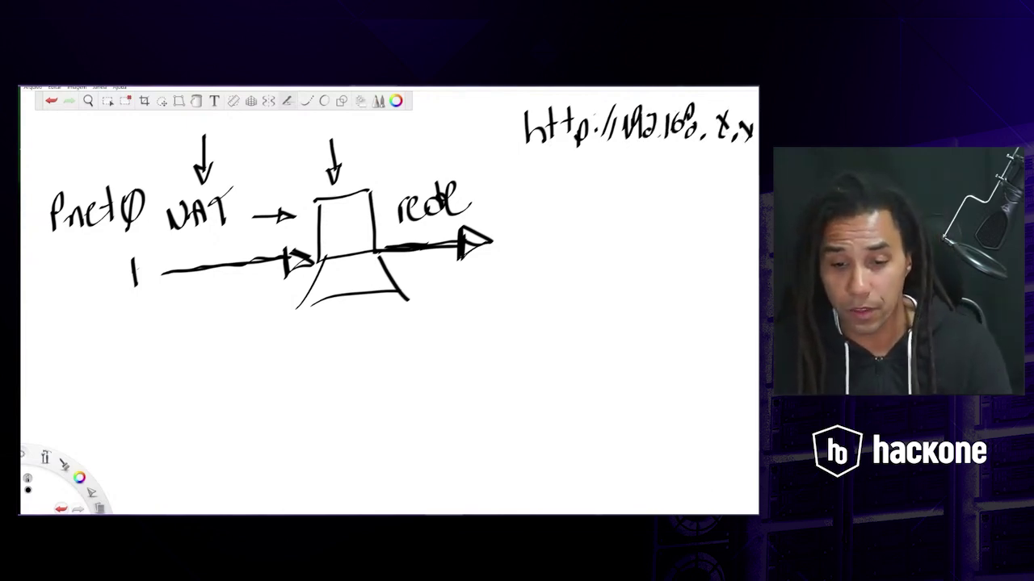
mouse_move(691, 520)
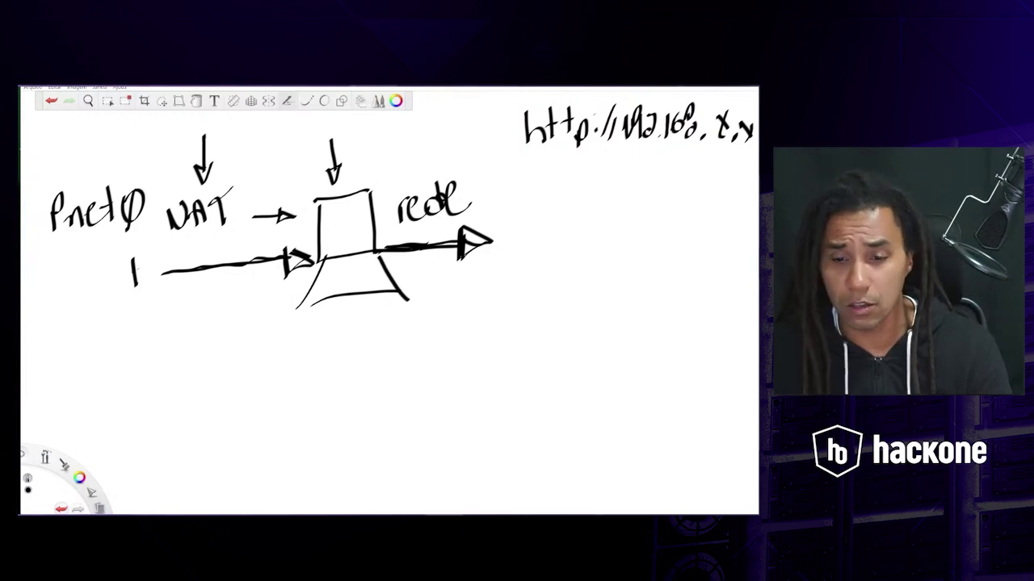
key("alt+Tab")
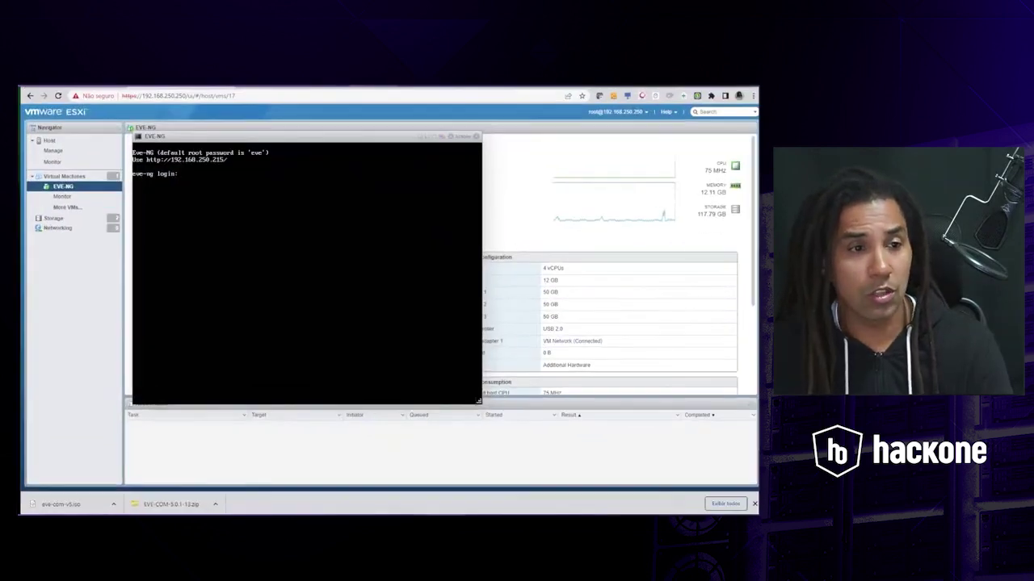
key("alt+Tab")
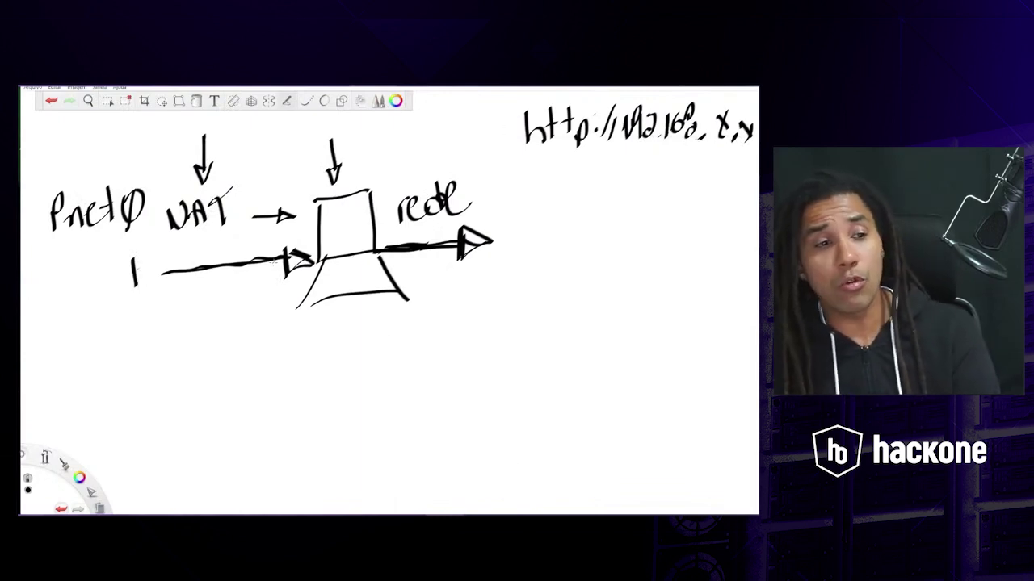
- Retrace the arrowheads into and out of the computer more boldly, then switch to VMware Player
mouse_move(282, 259)
left_mouse_down()
mouse_move(281, 242)
mouse_move(320, 268)
mouse_move(317, 252)
left_mouse_up()
left_click_drag(407, 252, 457, 243)
mouse_move(455, 220)
left_mouse_down()
mouse_move(457, 257)
mouse_move(500, 242)
left_mouse_up()
left_click_drag(501, 242, 464, 255)
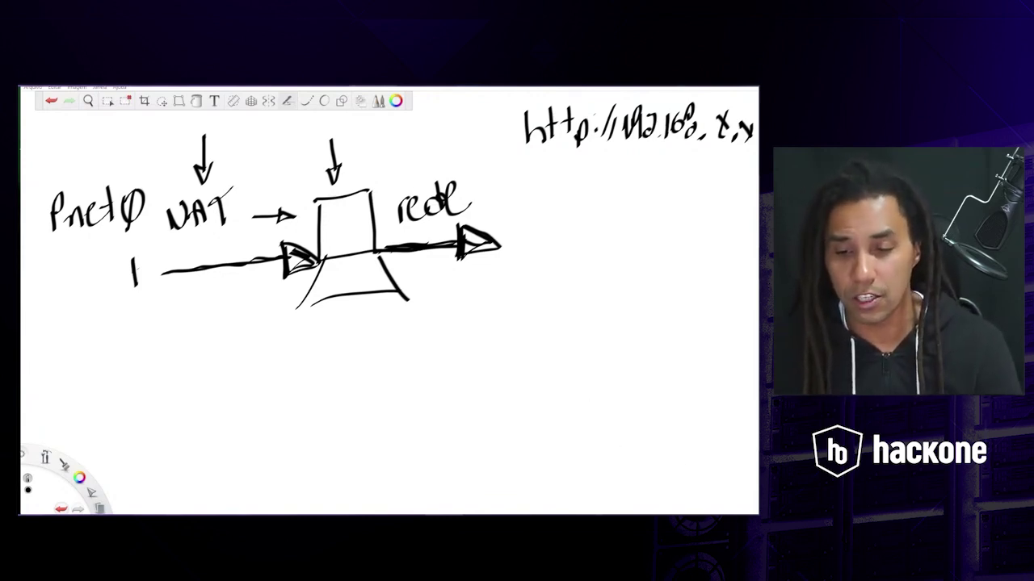
key("alt+Tab")
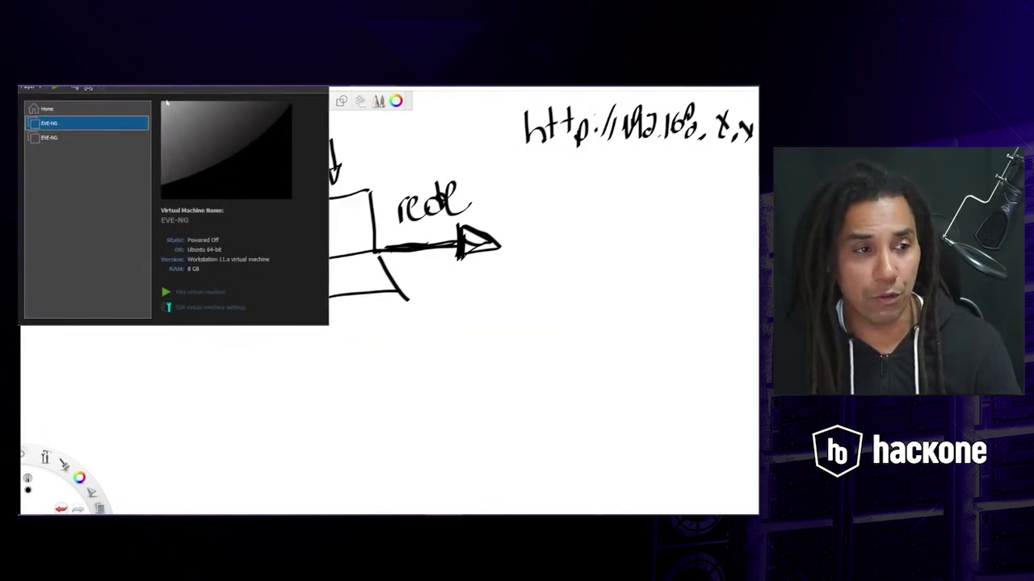
- Compare the EVE-NG VM's NAT and Bridged adapters, underlining the whiteboard URL in between
right_click(92, 128)
left_click(110, 146)
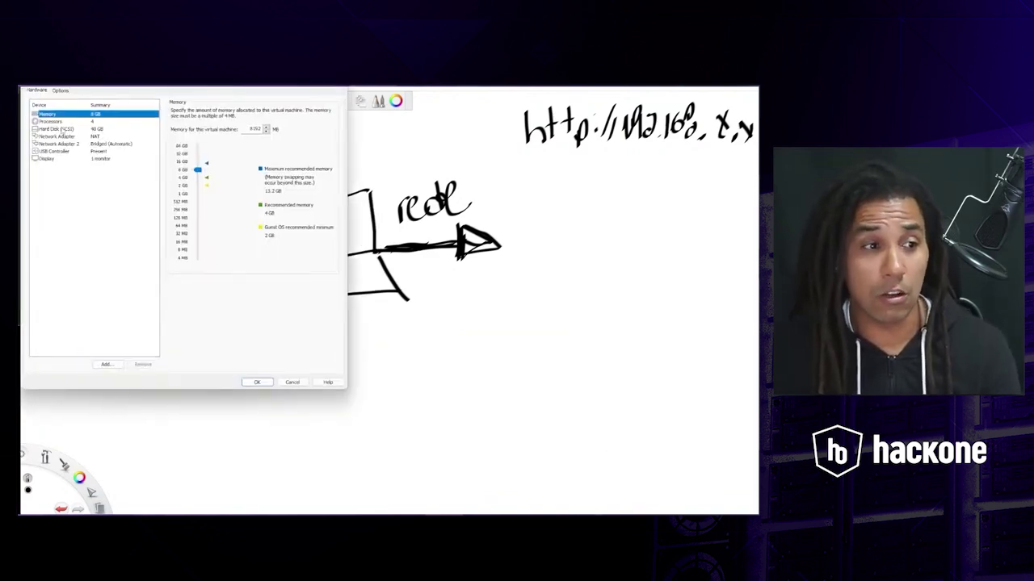
left_click(61, 130)
left_click(73, 136)
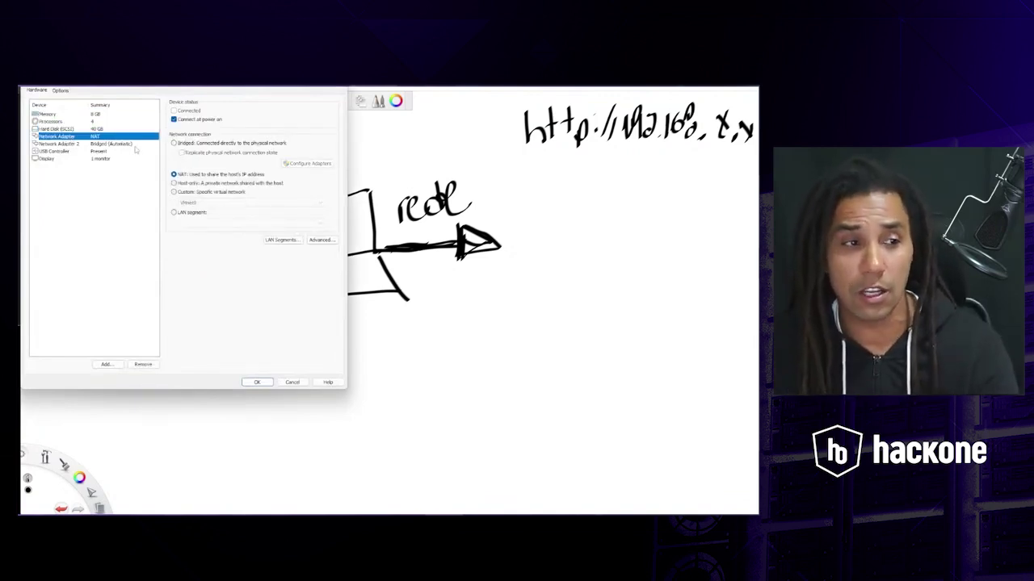
left_click(64, 143)
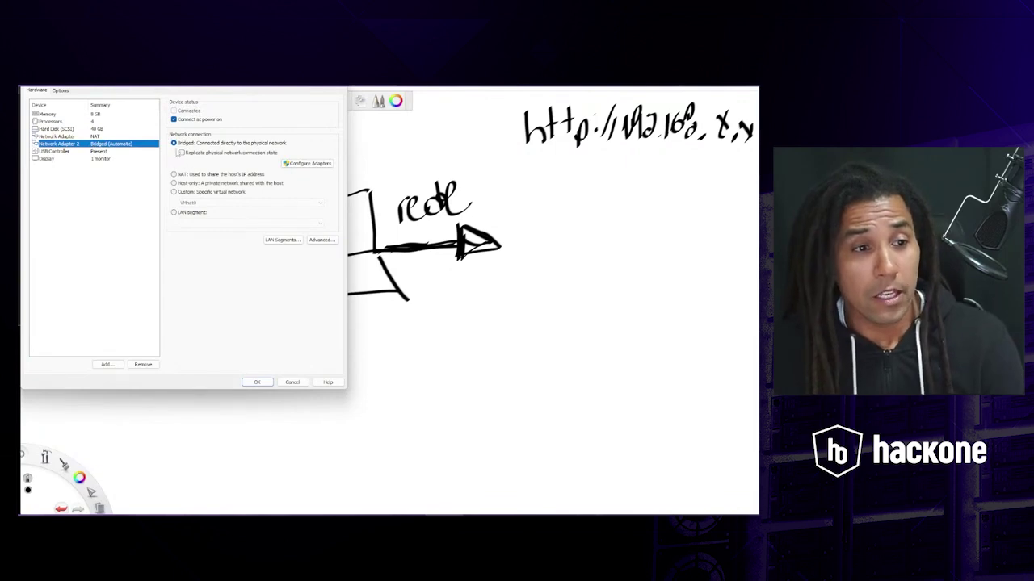
left_click(57, 136)
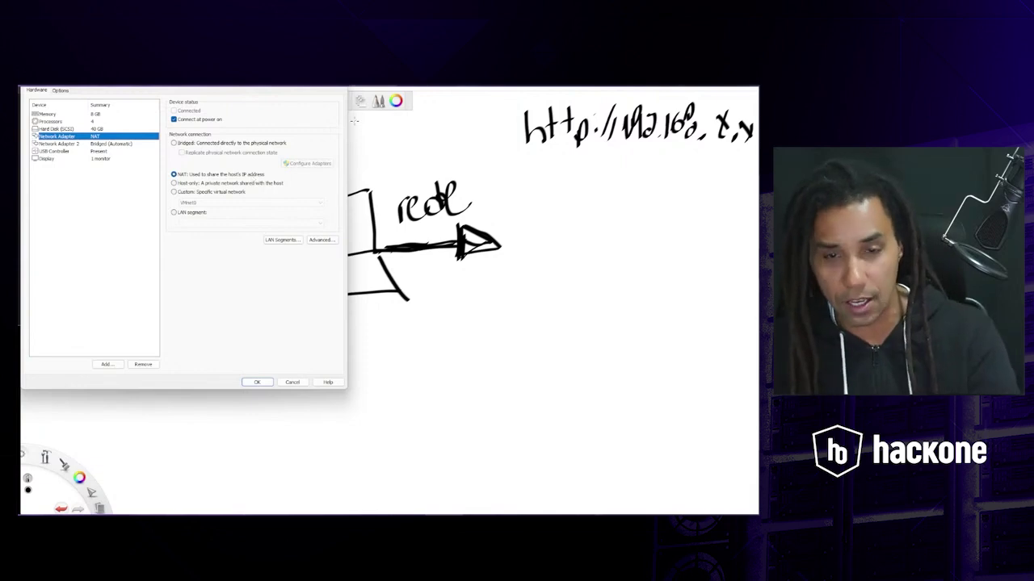
left_click_drag(729, 169, 534, 168)
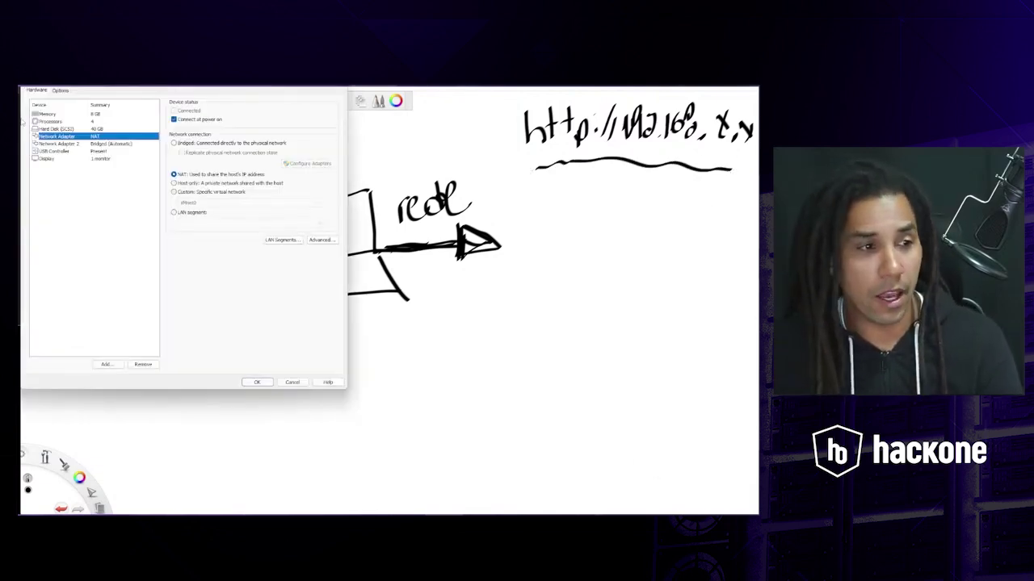
left_click(57, 143)
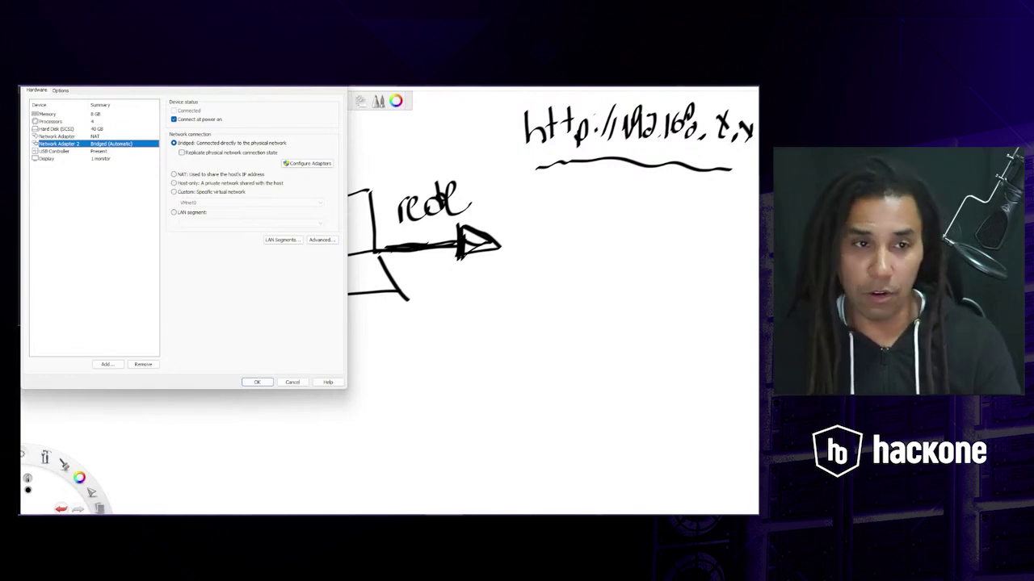
key("alt+Tab")
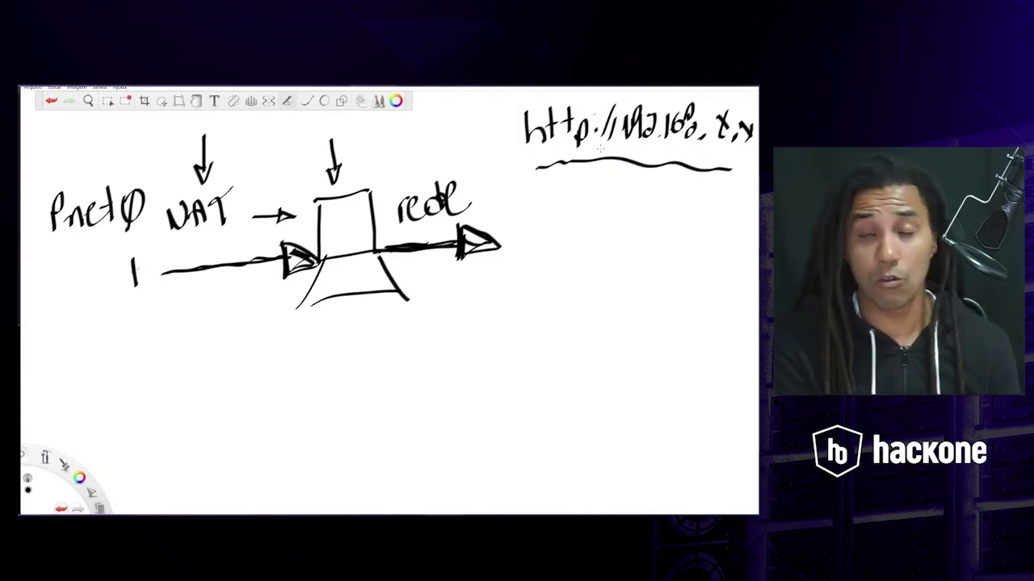
- Minimize the whiteboard, restore the ESXi EVE-NG console, then open a blank Chrome tab
left_click(716, 88)
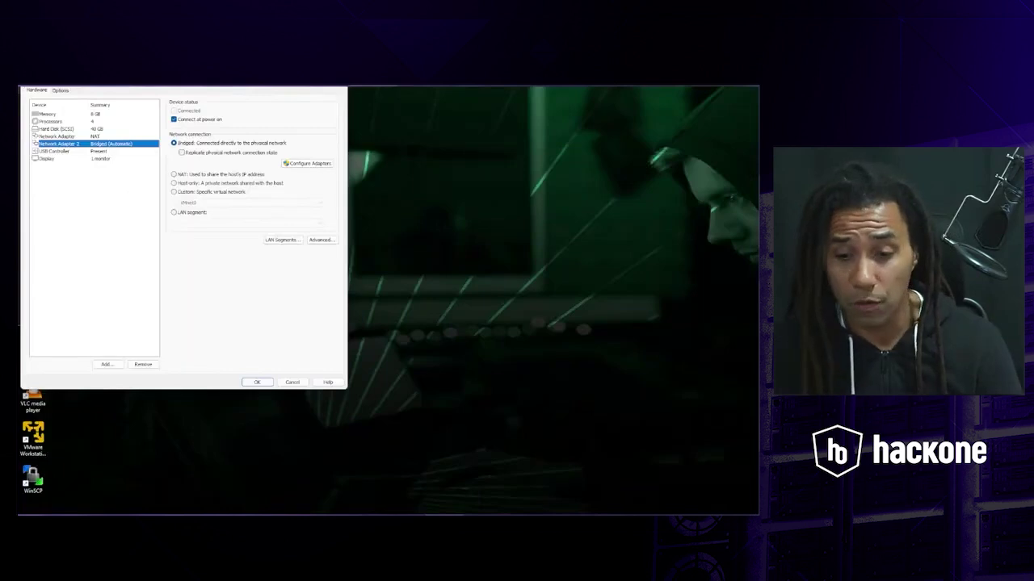
left_click(682, 520)
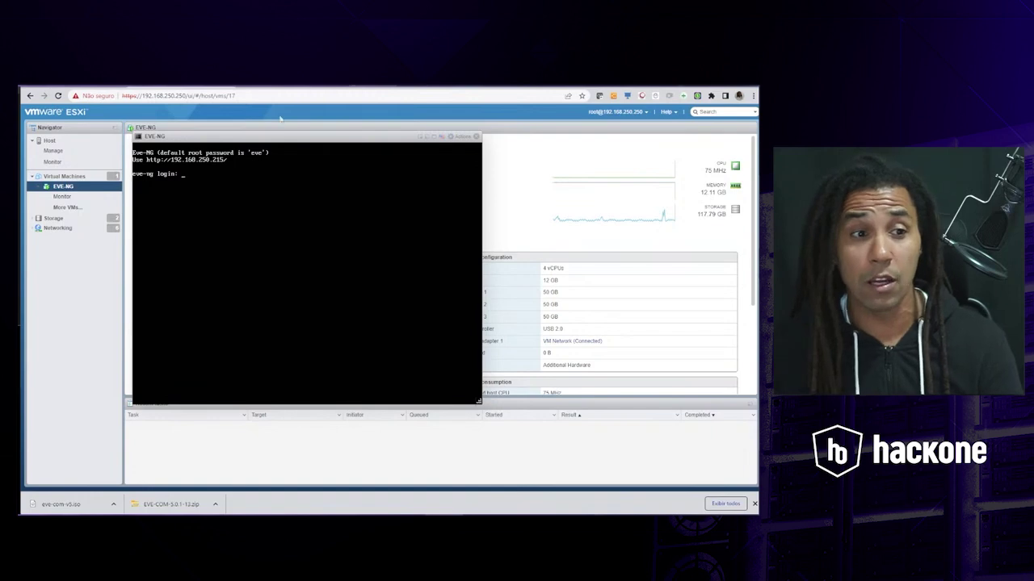
left_click(244, 80)
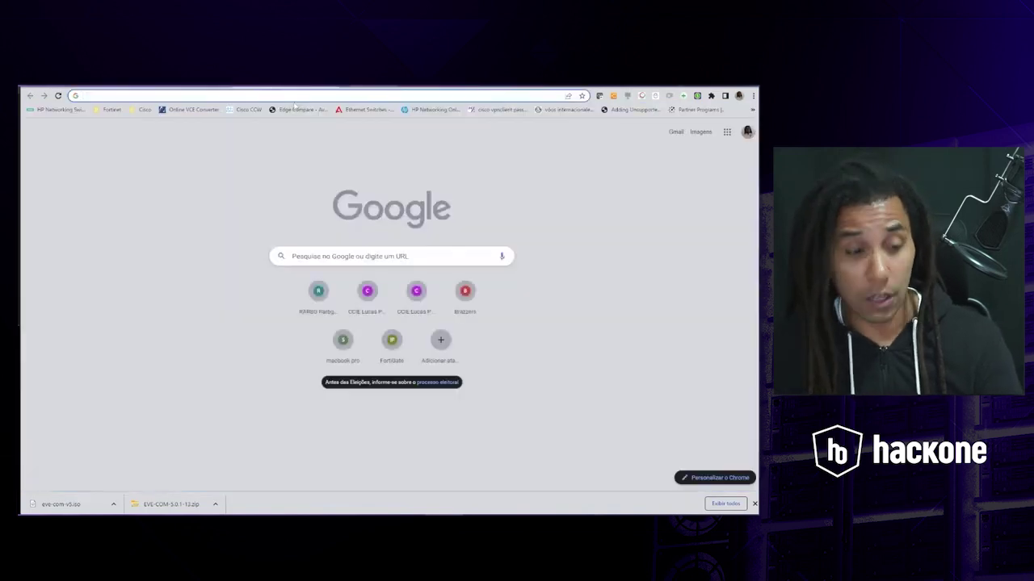
- Load the EVE-NG web sign-in page at 192.168.250.215 in Chrome
type("192.168")
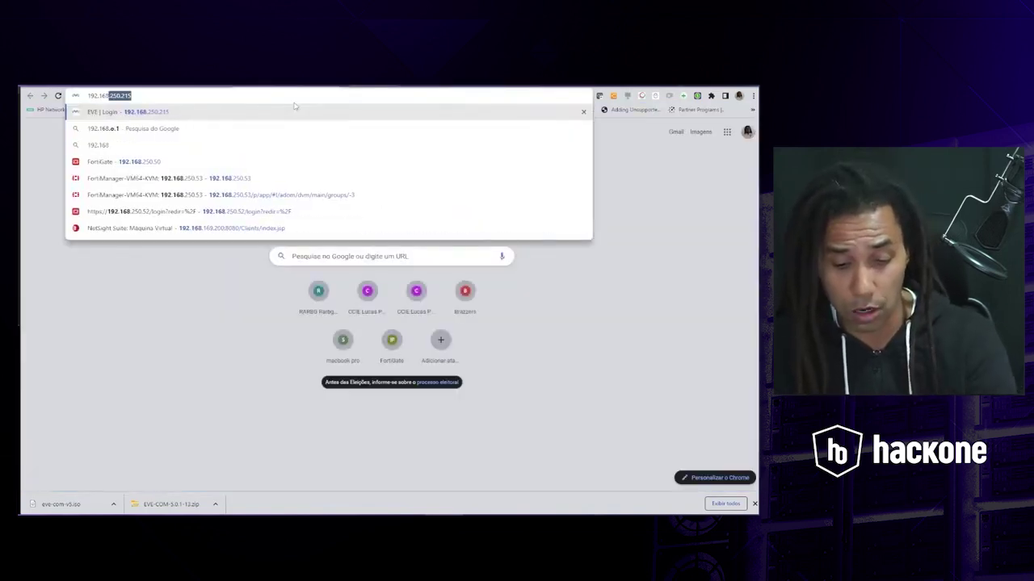
type(".250")
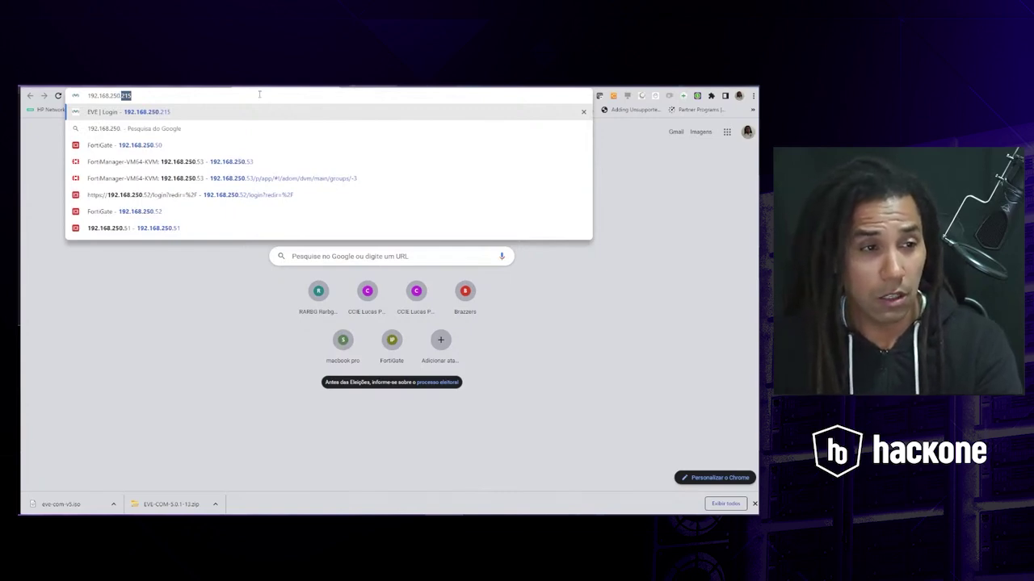
type(".21")
key("Return")
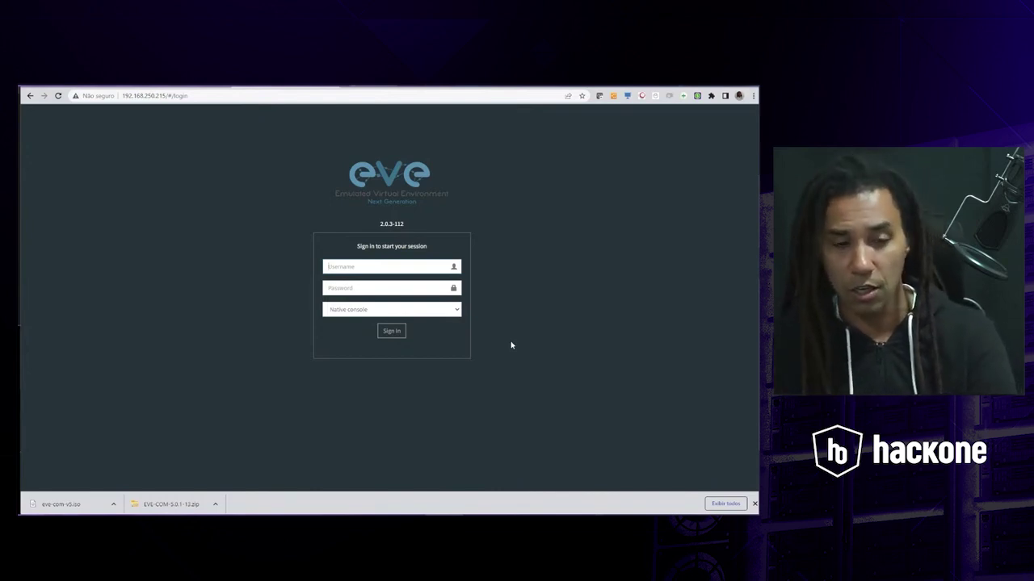
- Enter the default EVE-NG username and password, then switch to the whiteboard desktop
type("admin")
key("Tab")
type("eve")
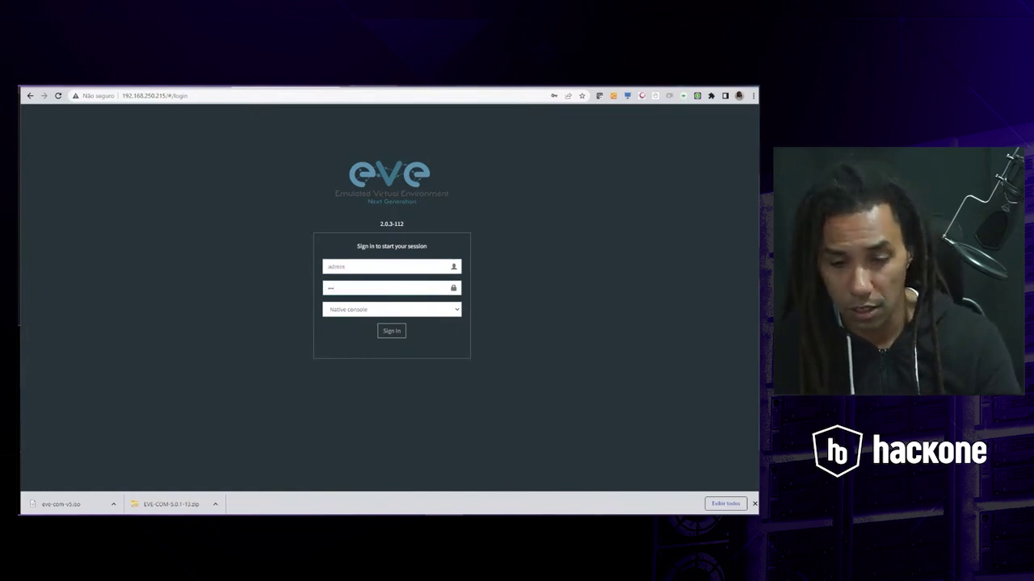
key("ctrl+super+Right")
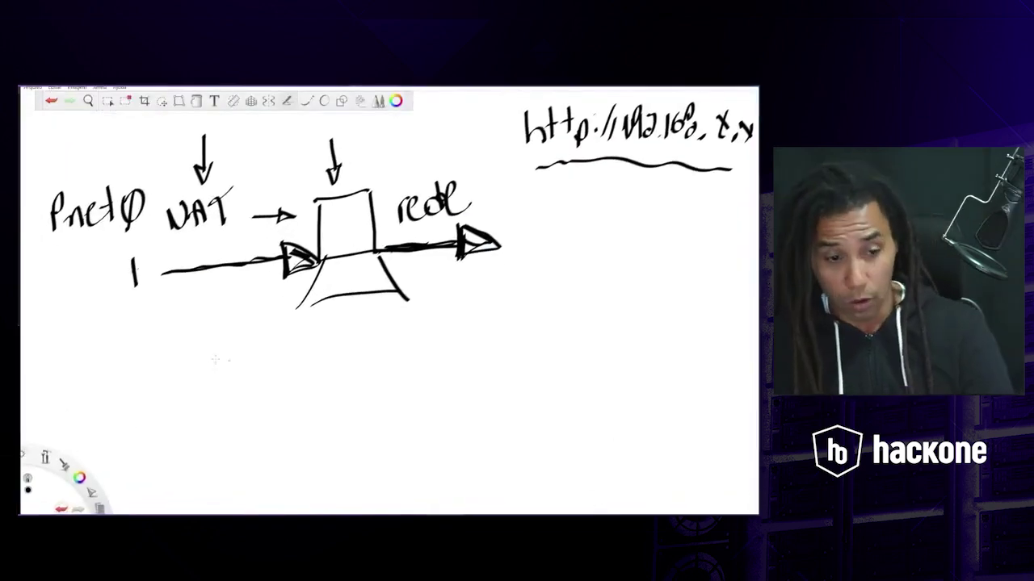
- Handwrite the web username and password, a divider, then the root console username and password
mouse_move(213, 370)
left_mouse_down()
mouse_move(236, 377)
mouse_move(271, 337)
left_mouse_up()
left_click_drag(279, 373, 352, 373)
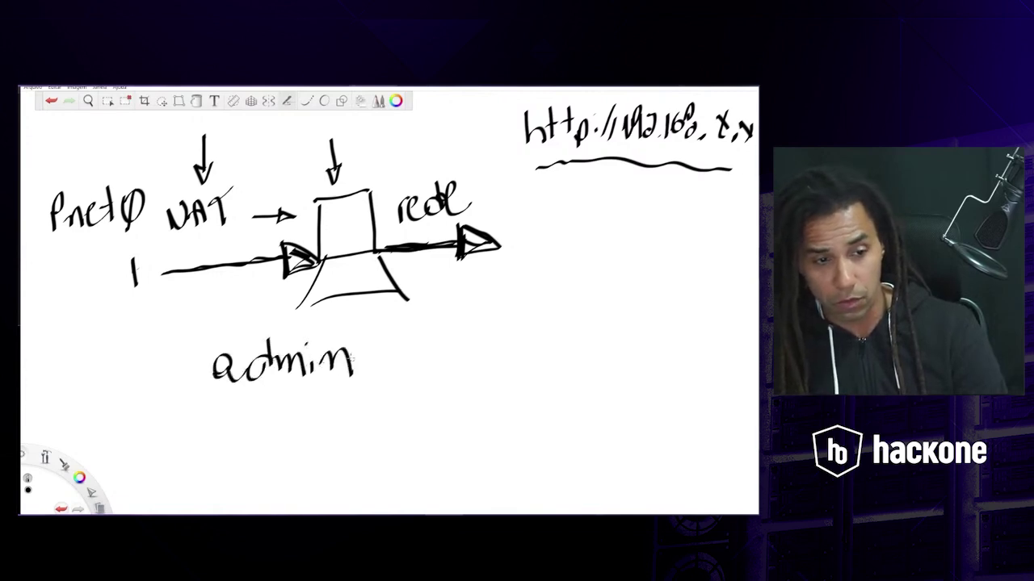
mouse_move(234, 424)
left_mouse_down()
mouse_move(250, 443)
mouse_move(273, 409)
mouse_move(307, 436)
left_mouse_up()
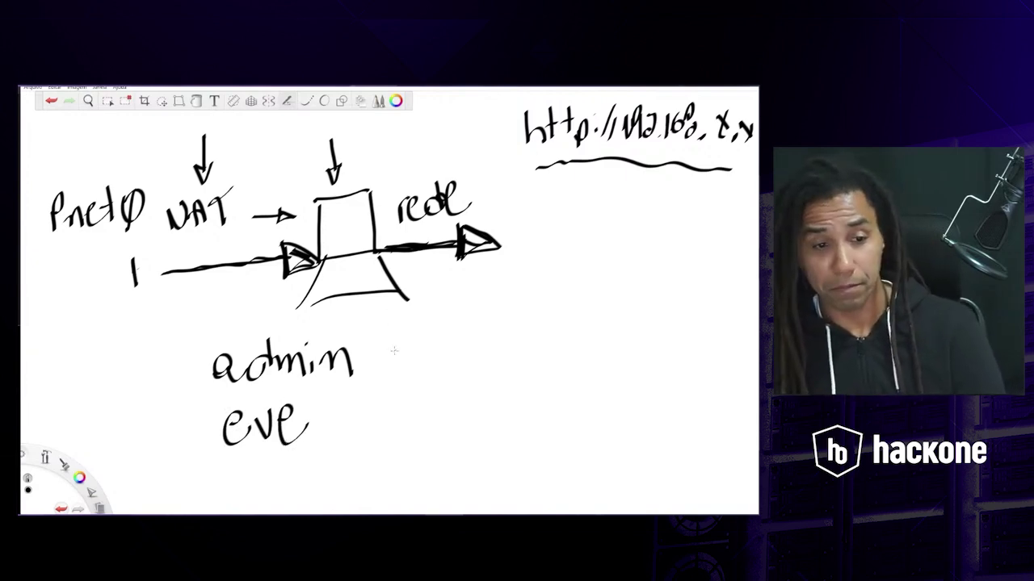
left_click_drag(426, 321, 355, 473)
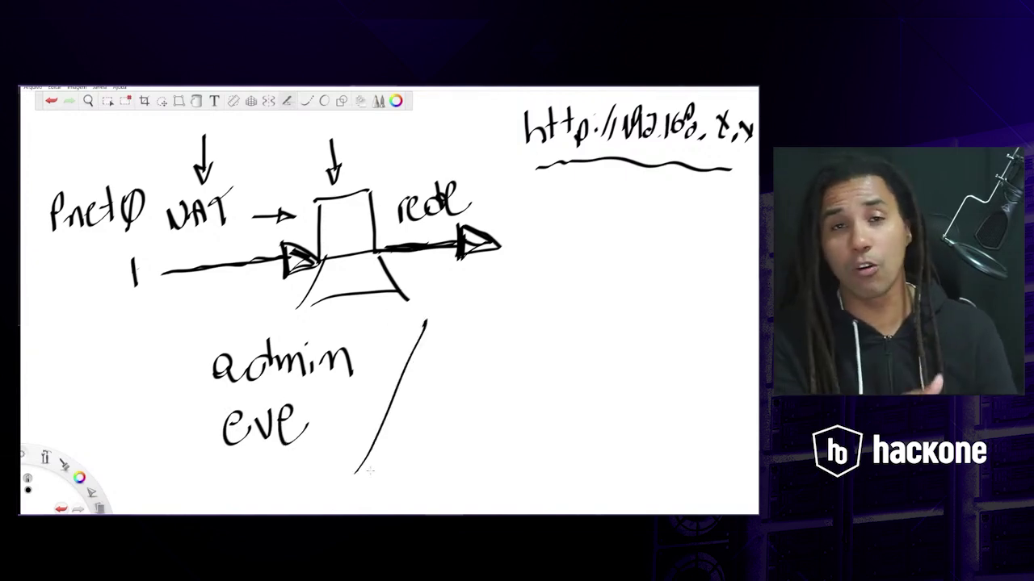
mouse_move(444, 328)
left_mouse_down()
mouse_move(447, 356)
mouse_move(473, 332)
mouse_move(502, 334)
left_mouse_up()
left_click_drag(512, 296, 510, 345)
left_click_drag(498, 319, 521, 315)
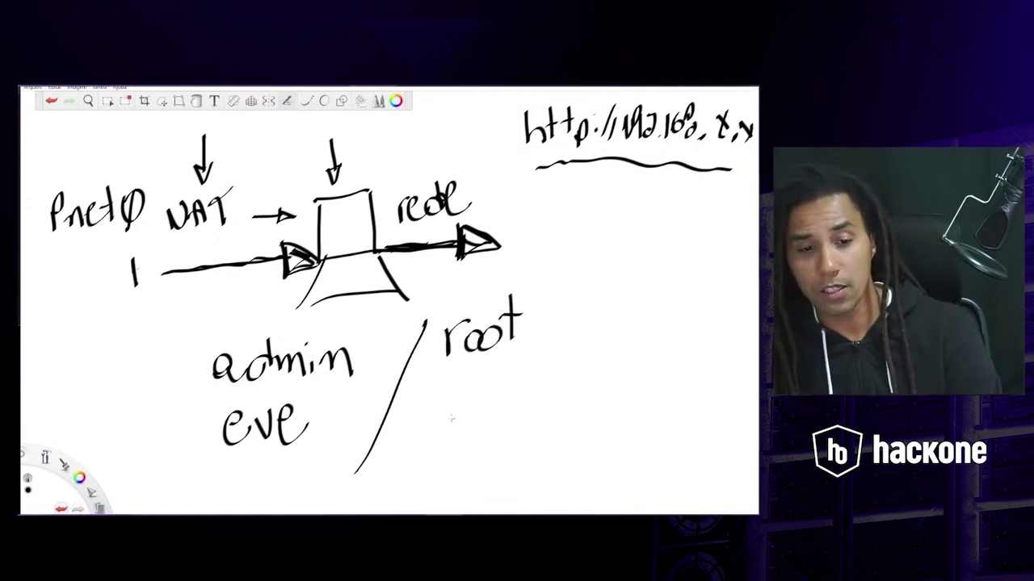
mouse_move(447, 418)
left_mouse_down()
mouse_move(473, 434)
mouse_move(495, 408)
mouse_move(529, 428)
mouse_move(537, 413)
left_mouse_up()
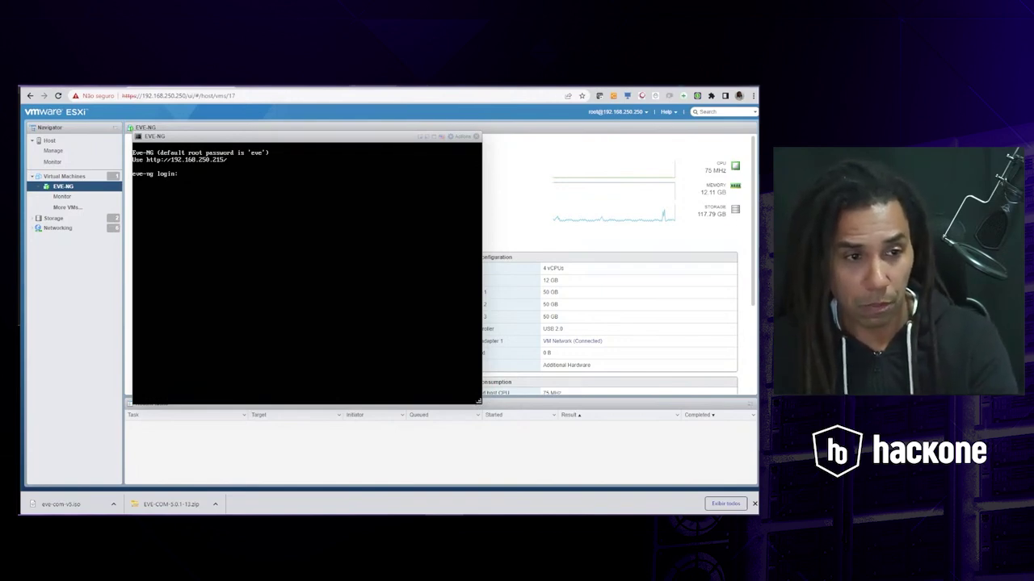
- Submit the root username at the EVE-NG console login prompt
type("roo")
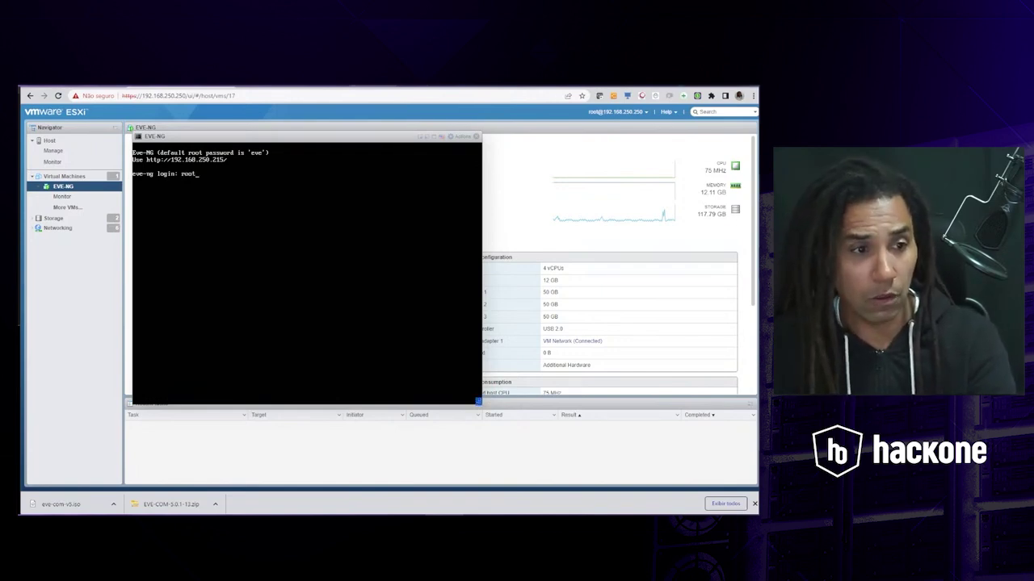
type("t")
key("Return")
key("Return")
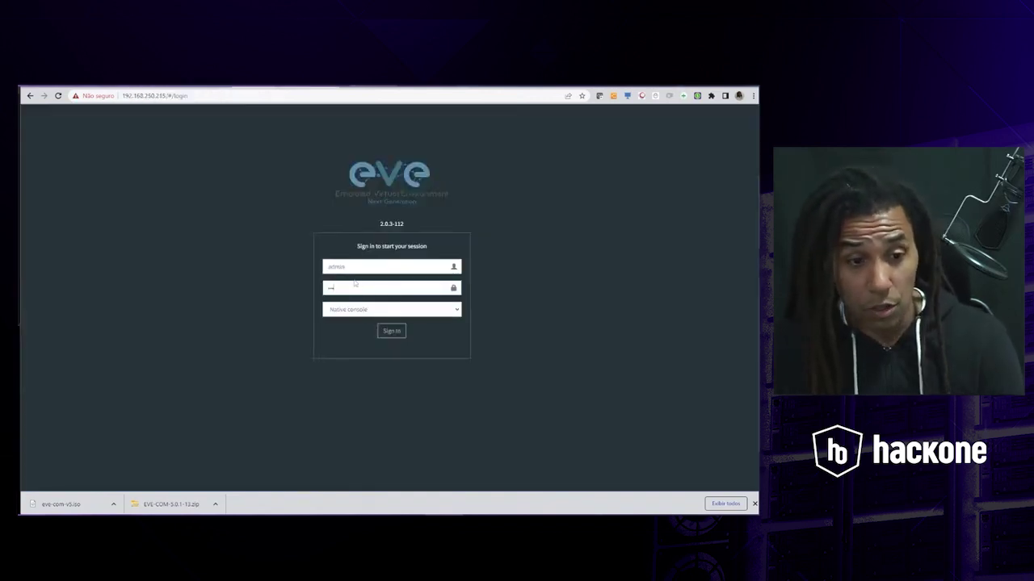
- Sign in to EVE-NG with the corrected password and close the open lab
type("•••••••••")
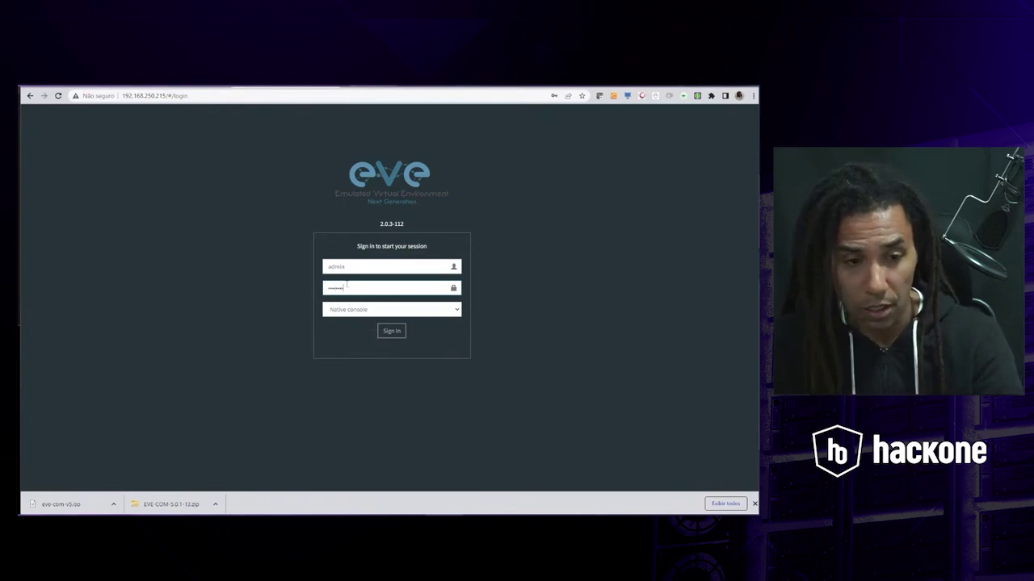
key("Return")
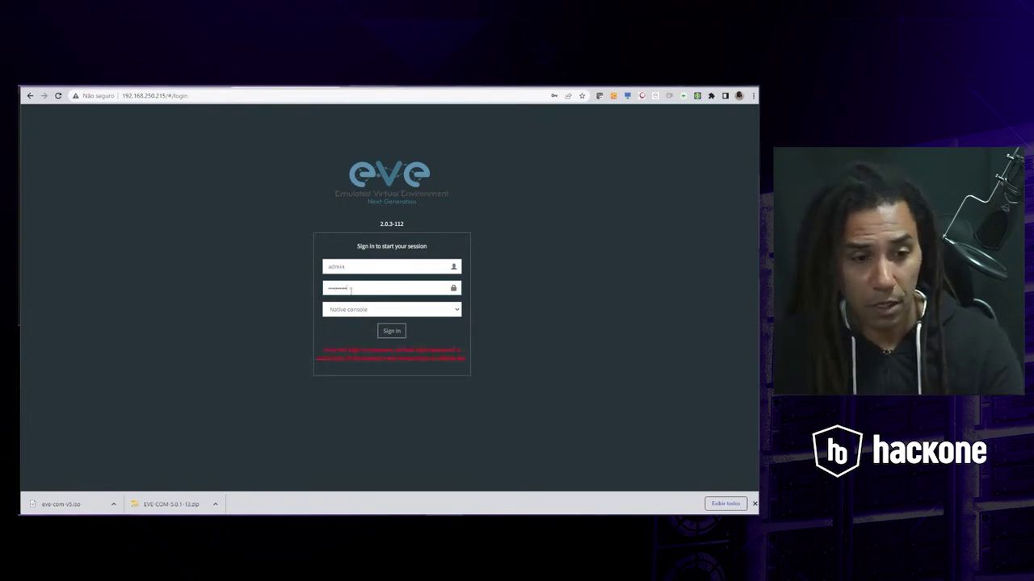
double_click(350, 289)
type("•••••••••")
key("Return")
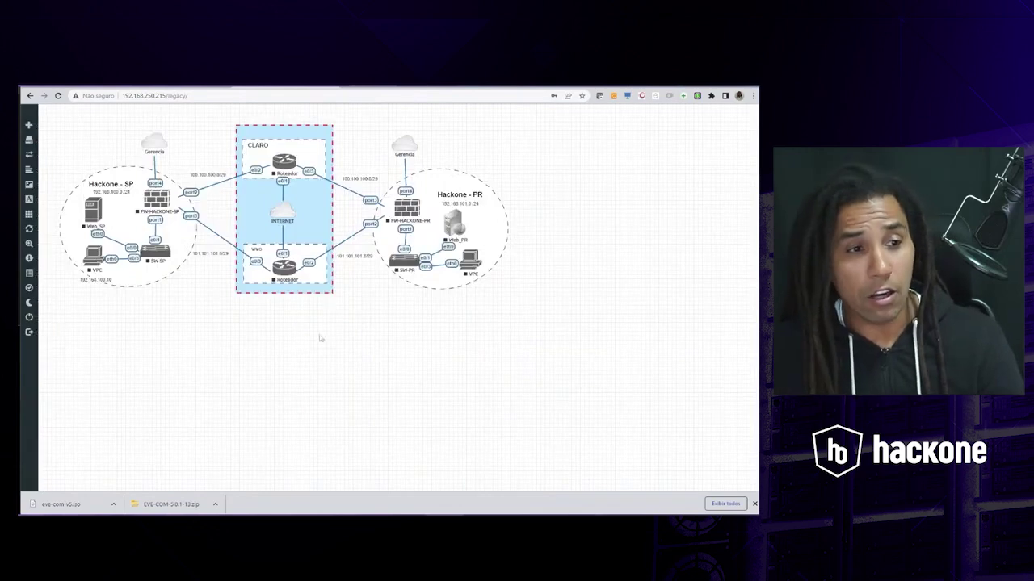
mouse_move(29, 132)
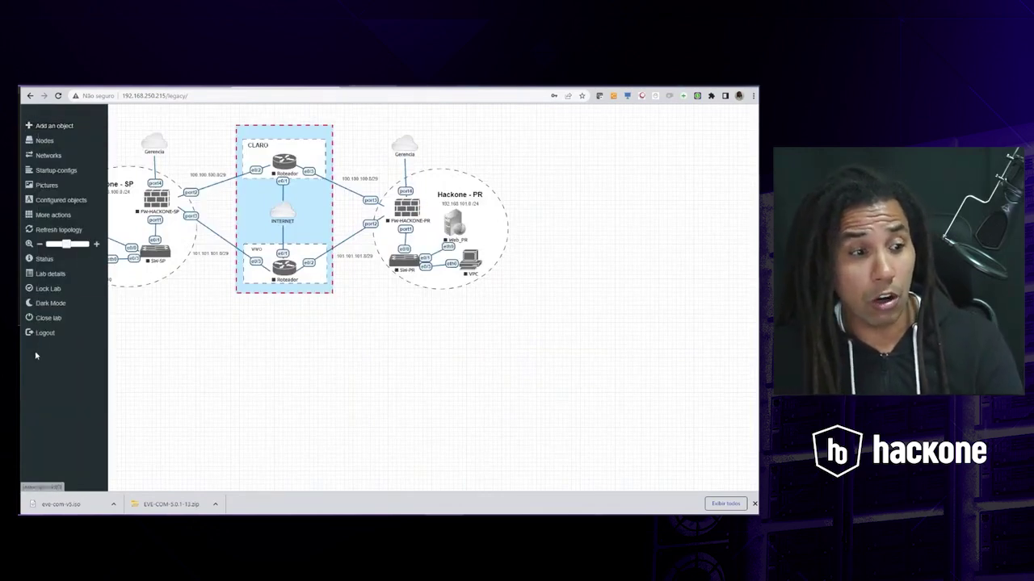
left_click(47, 319)
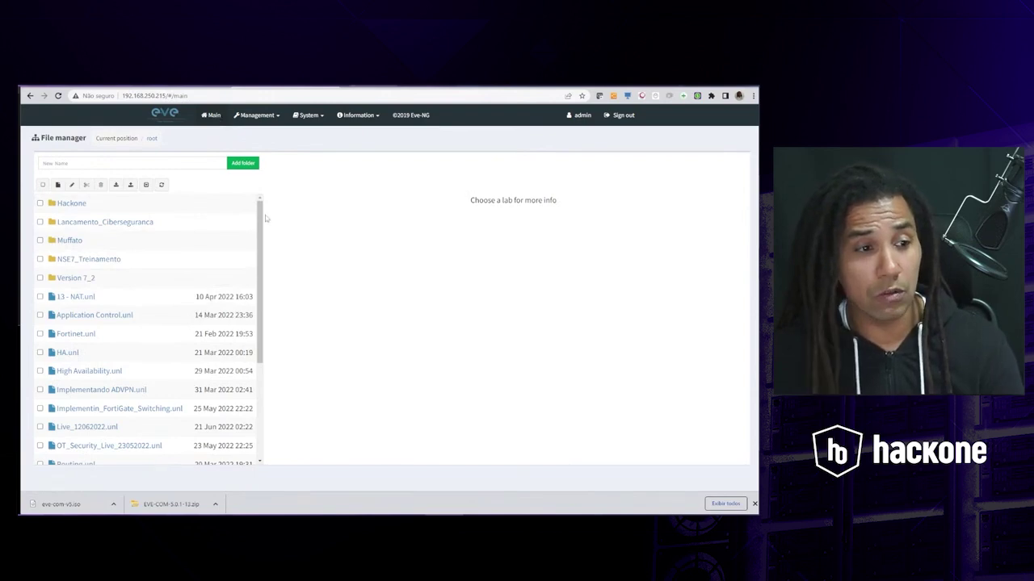
left_click_drag(260, 218, 237, 334)
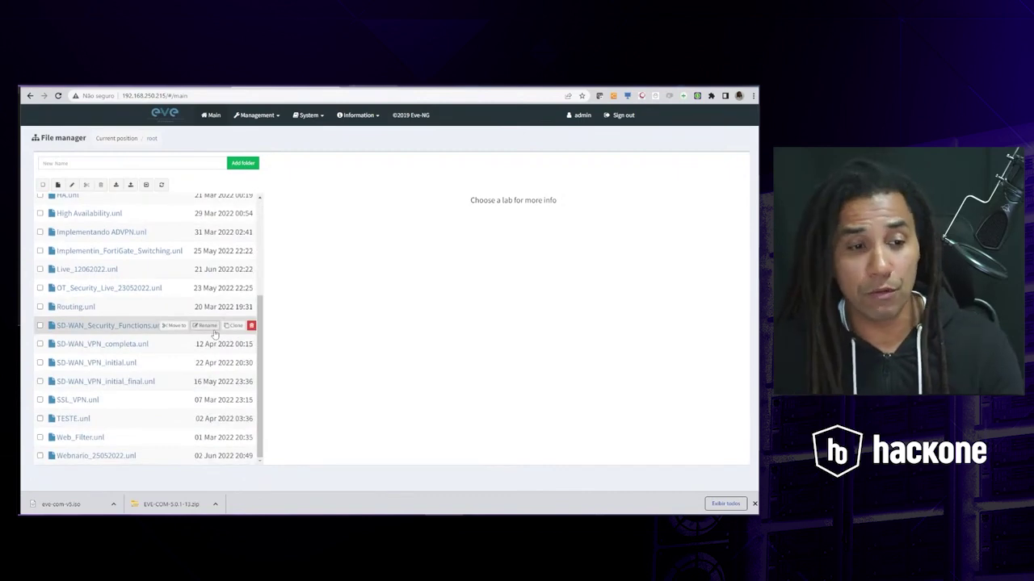
left_click_drag(259, 362, 253, 204)
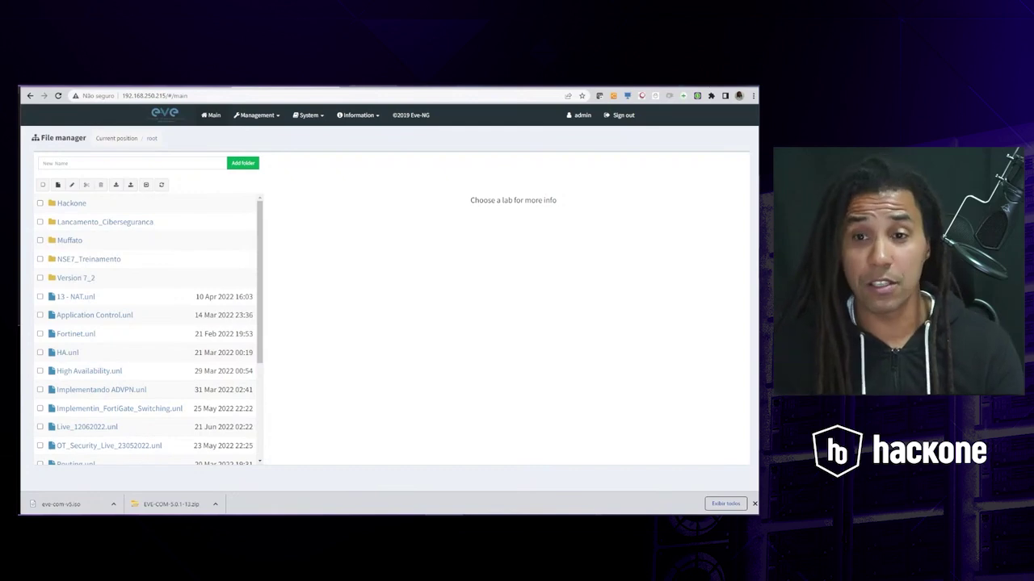
- Review the eve-ng.net Windows client pack list, highlighting Wireshark, then return to the File manager
left_click(154, 85)
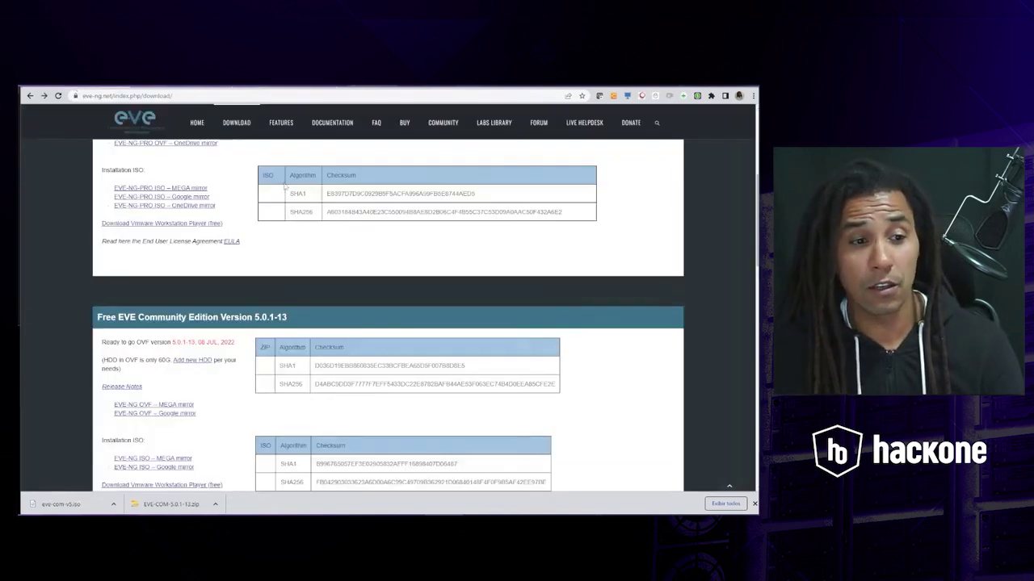
scroll(355, 277, "down", 2)
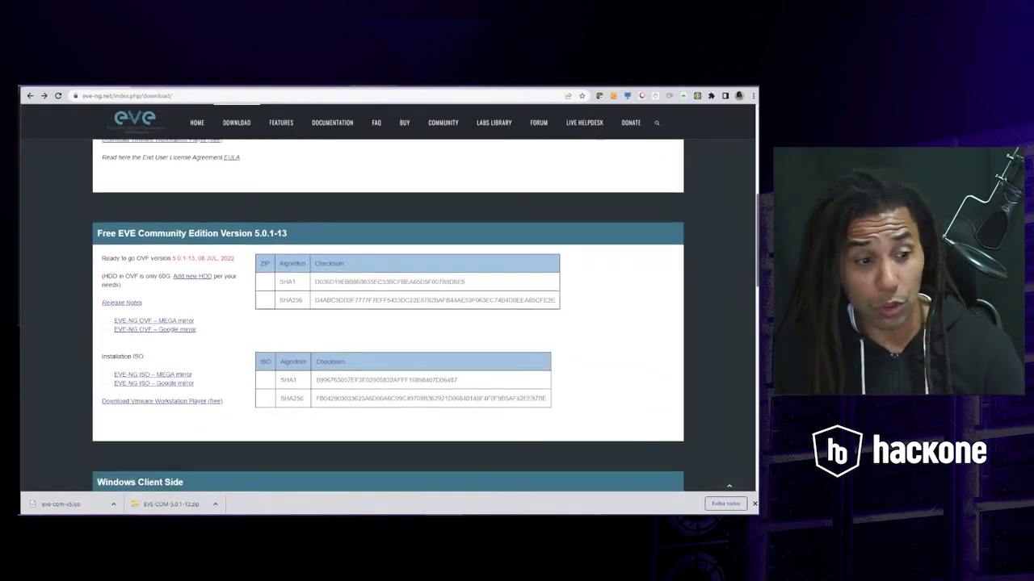
scroll(217, 267, "down", 3)
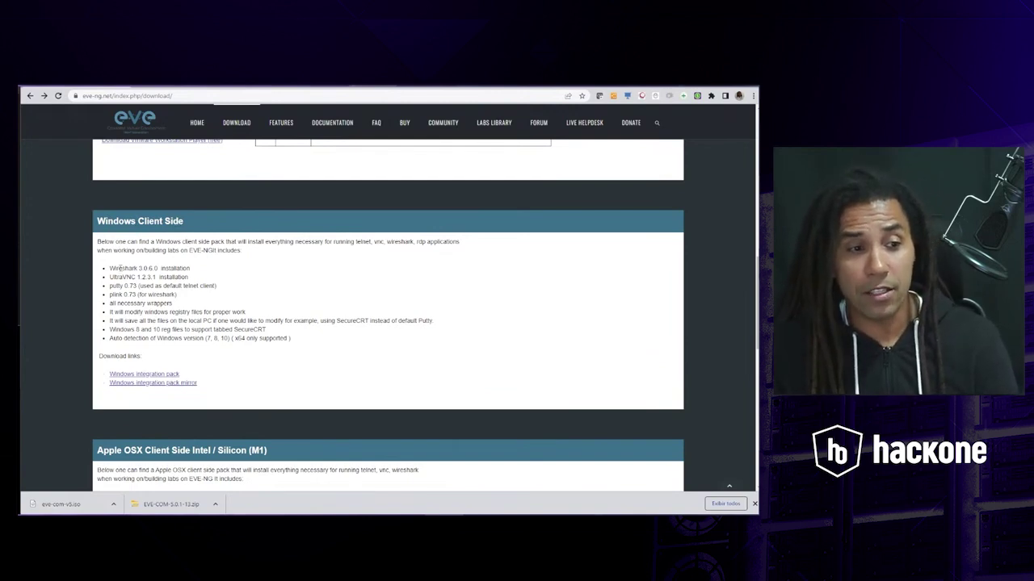
left_click_drag(109, 268, 136, 286)
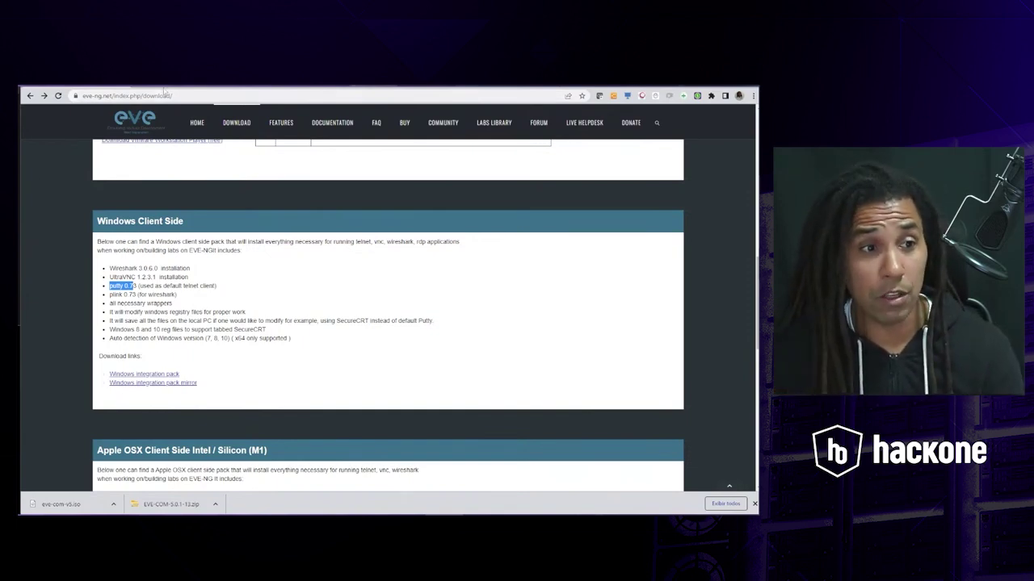
left_click(259, 85)
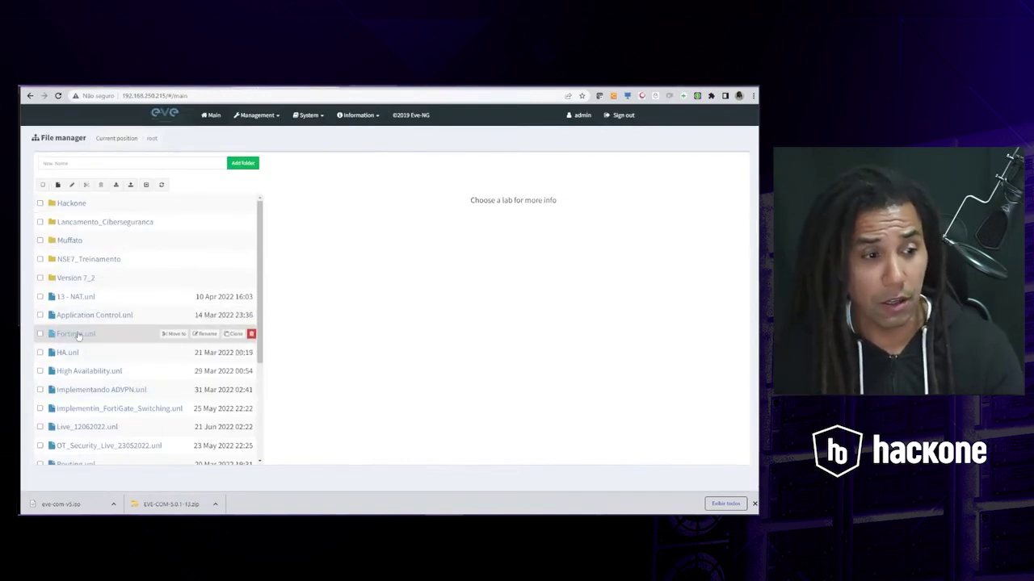
- Open Fortinet.unl, start the FW-HACKONE-SP firewall node and request its telnet console
left_click(78, 335)
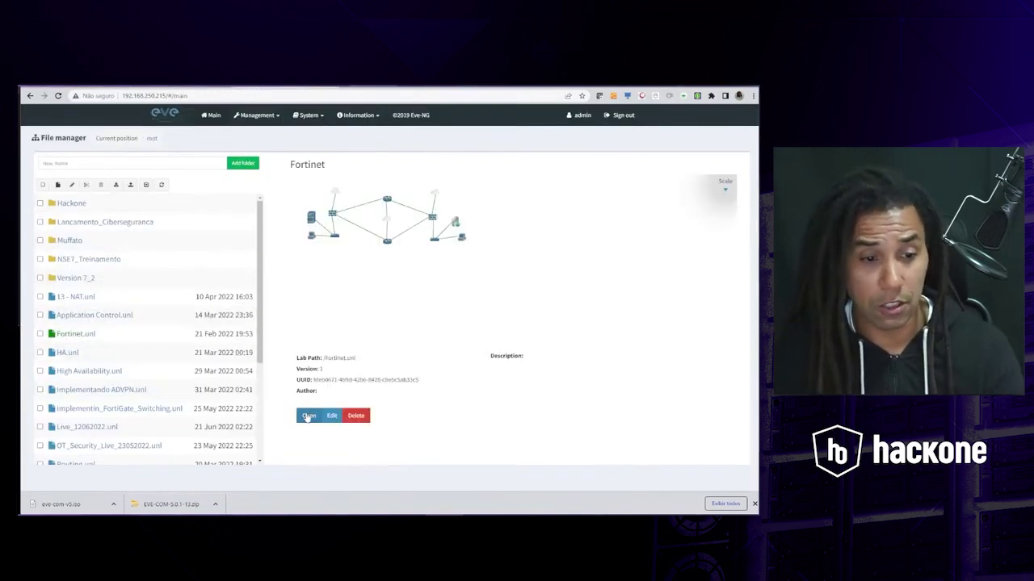
left_click(307, 416)
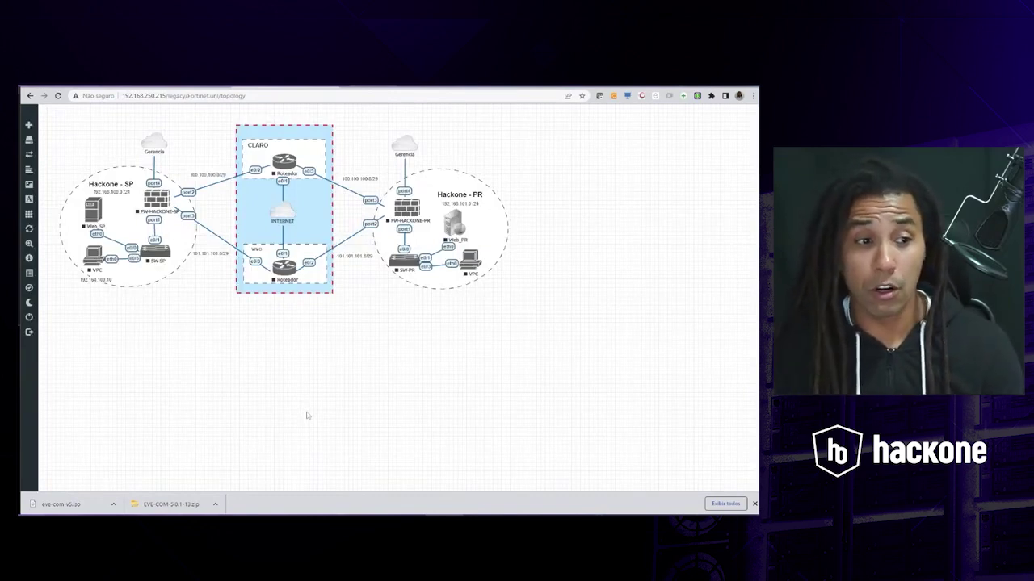
right_click(158, 200)
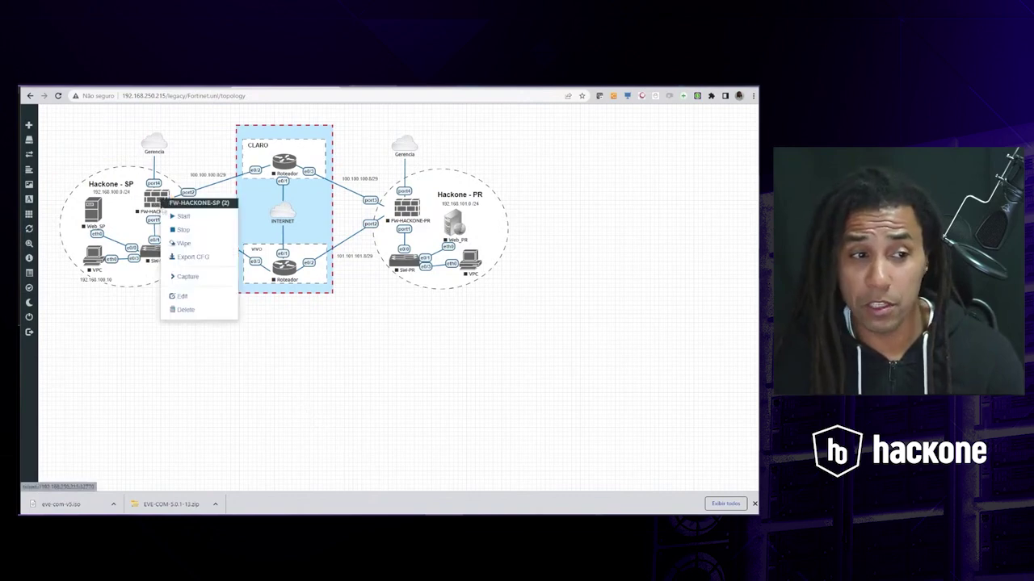
left_click(182, 218)
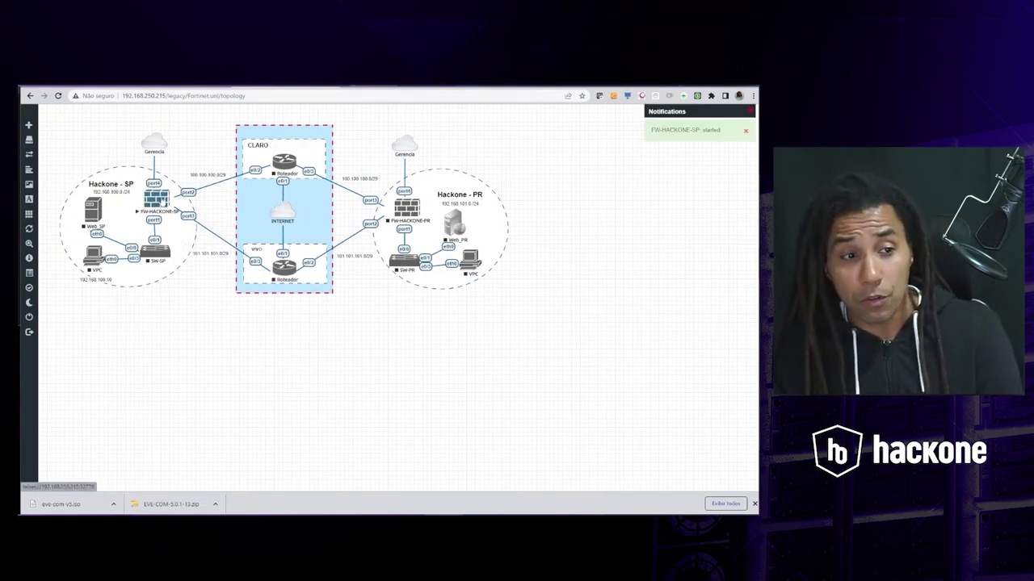
left_click(162, 202)
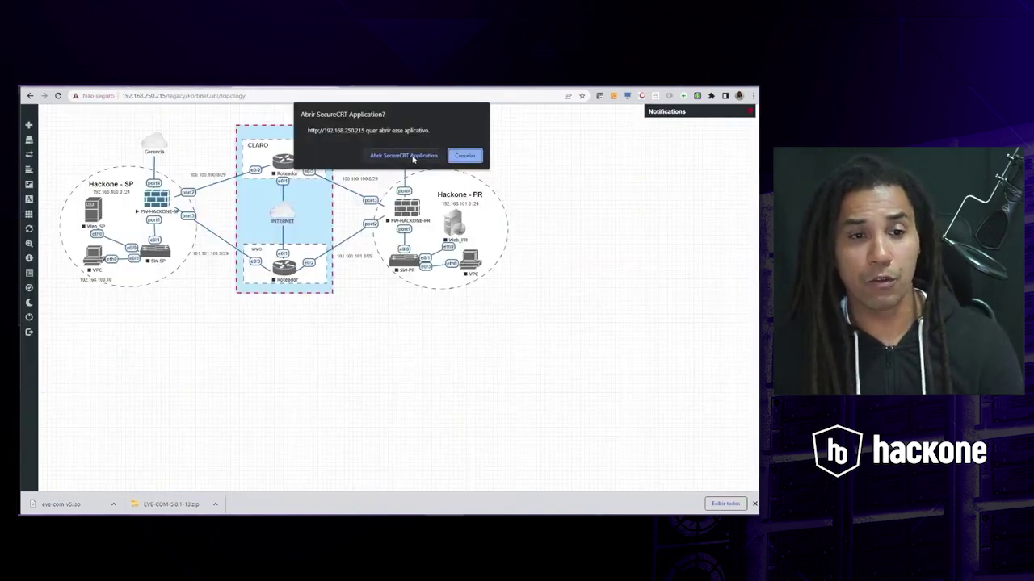
- Open the FW-HACKONE-SP console in SecureCRT to its login prompt, then disconnect it
left_click(421, 158)
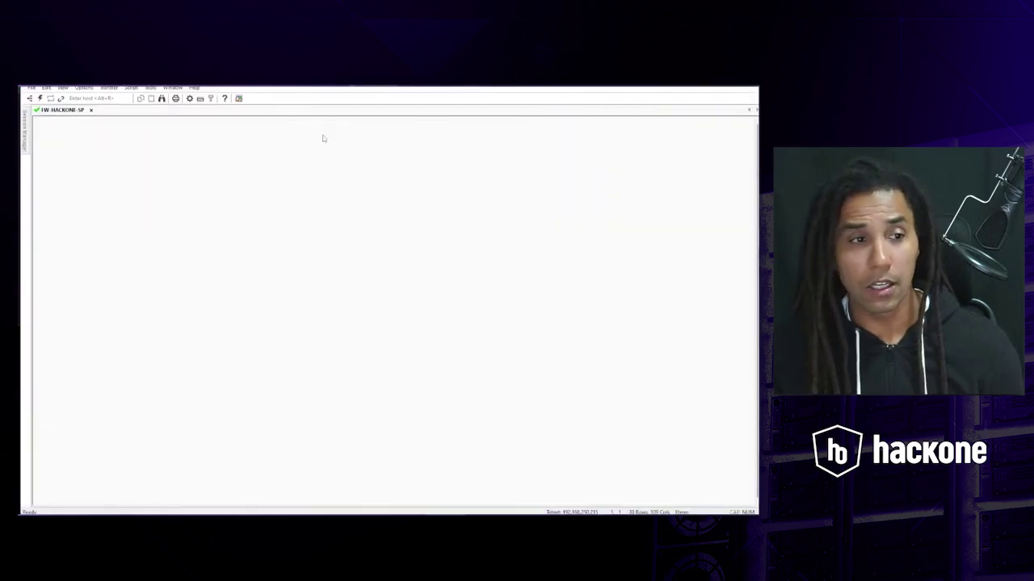
key("Return")
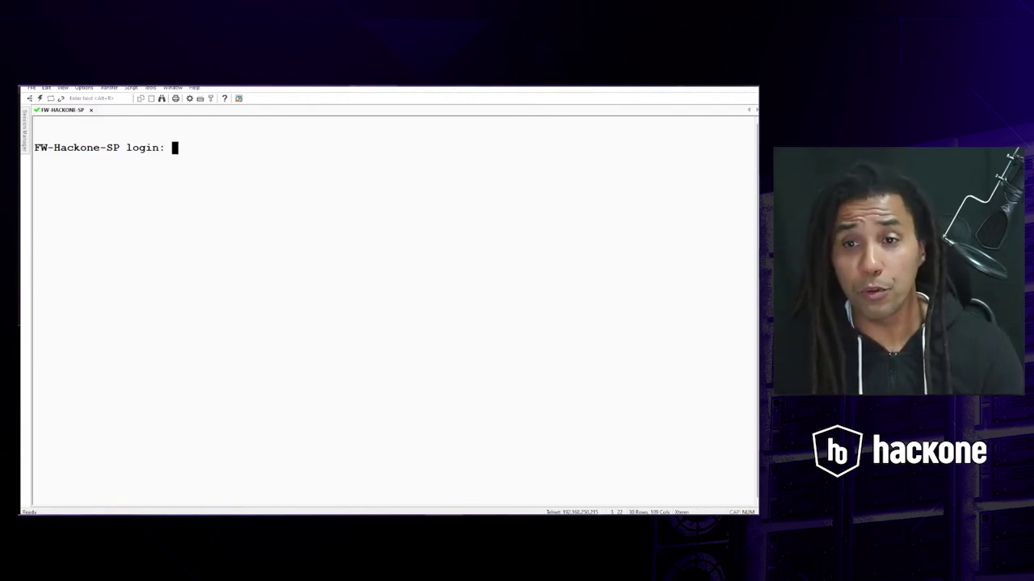
left_click(747, 86)
left_click(415, 317)
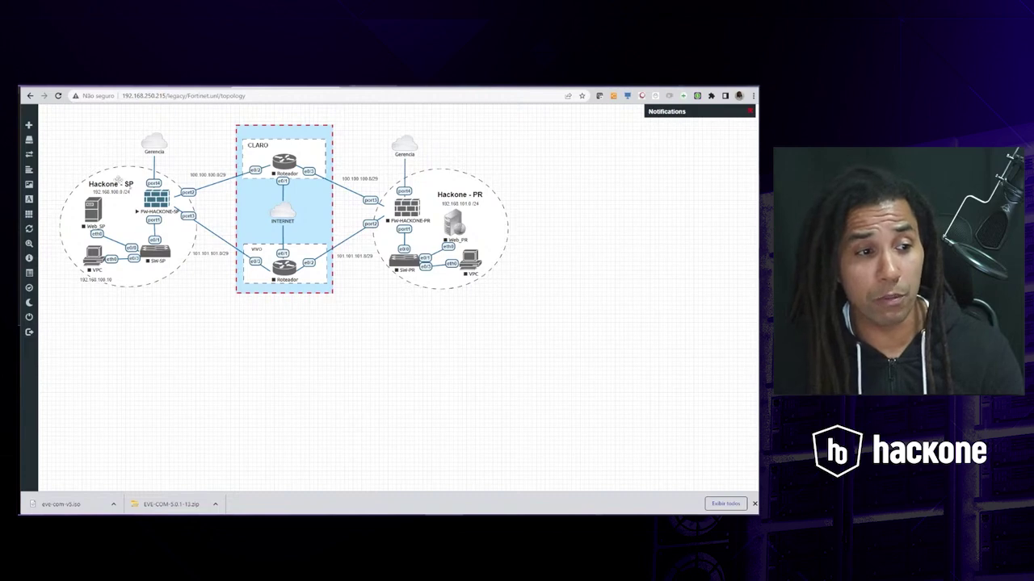
- Check the SP VPC node's actions, then return to the eve-ng.net download page
right_click(95, 254)
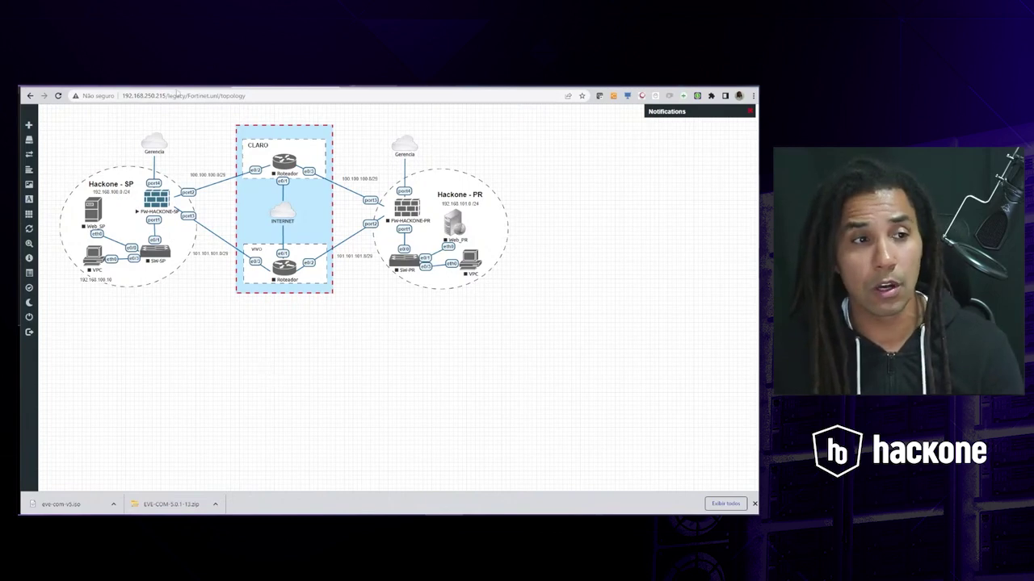
left_click(153, 86)
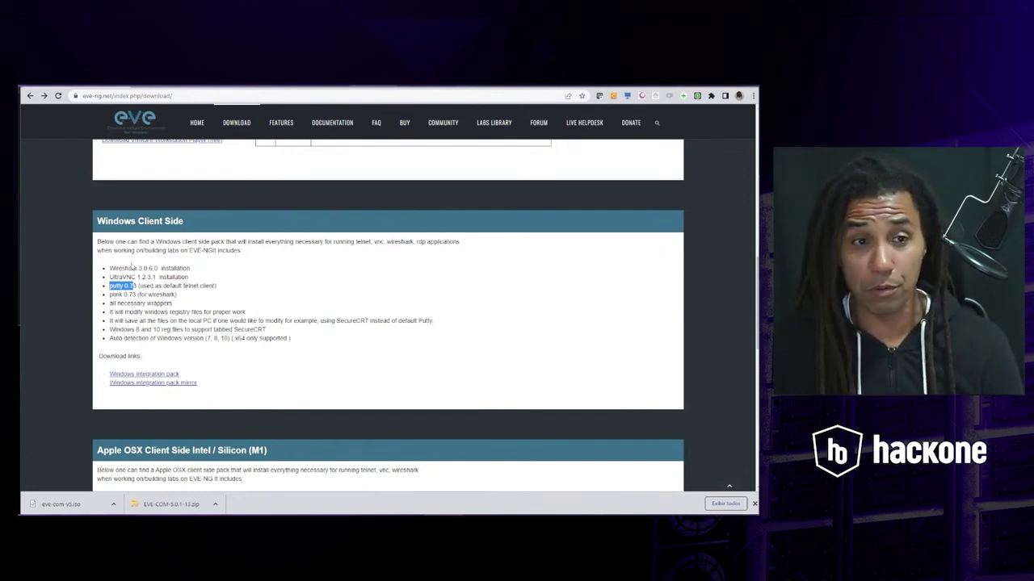
- Scroll through the eve-ng.net client-side sections, then wipe the SketchBook whiteboard to a blank canvas
left_click(287, 87)
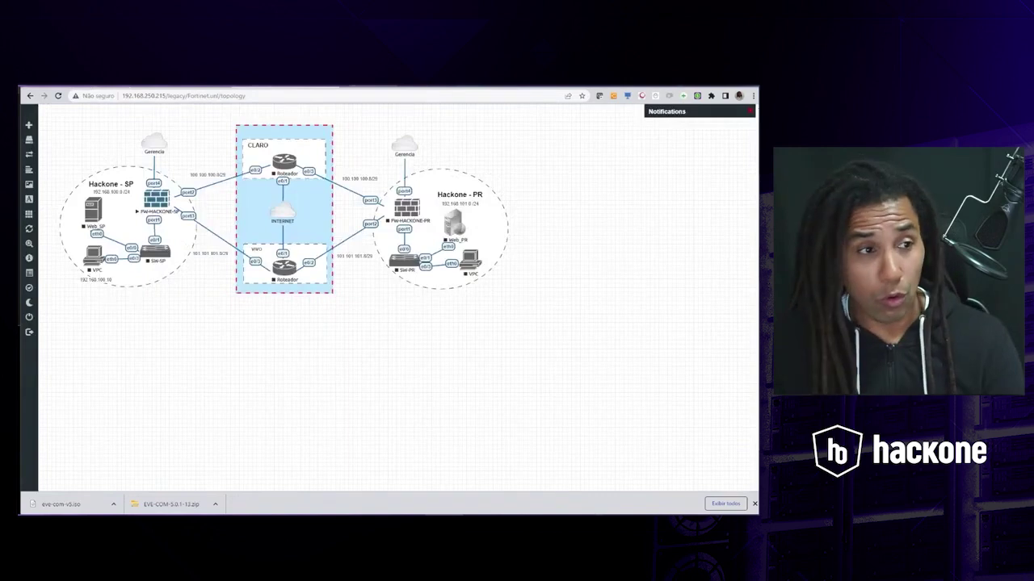
left_click(167, 87)
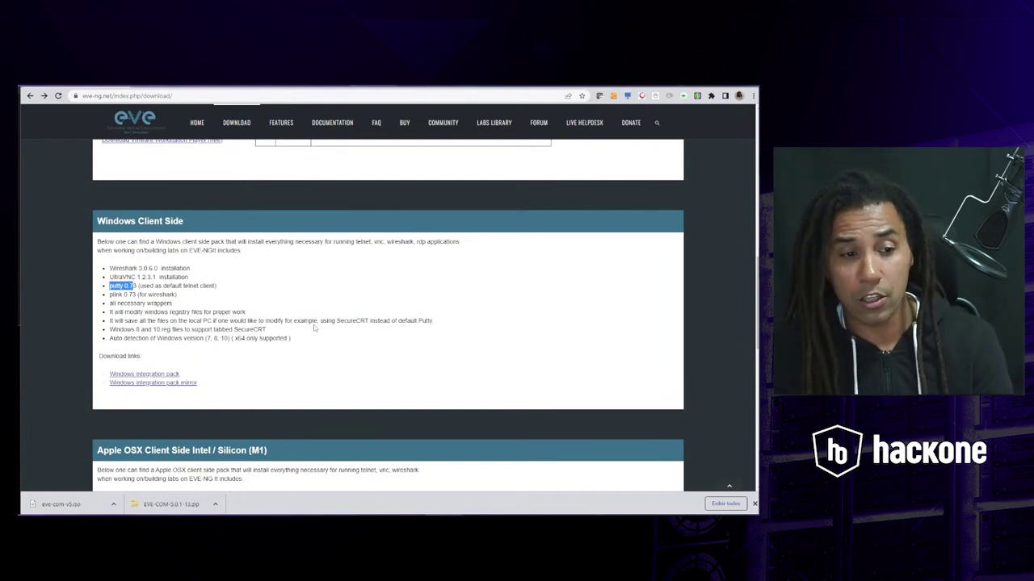
scroll(312, 326, "down", 1)
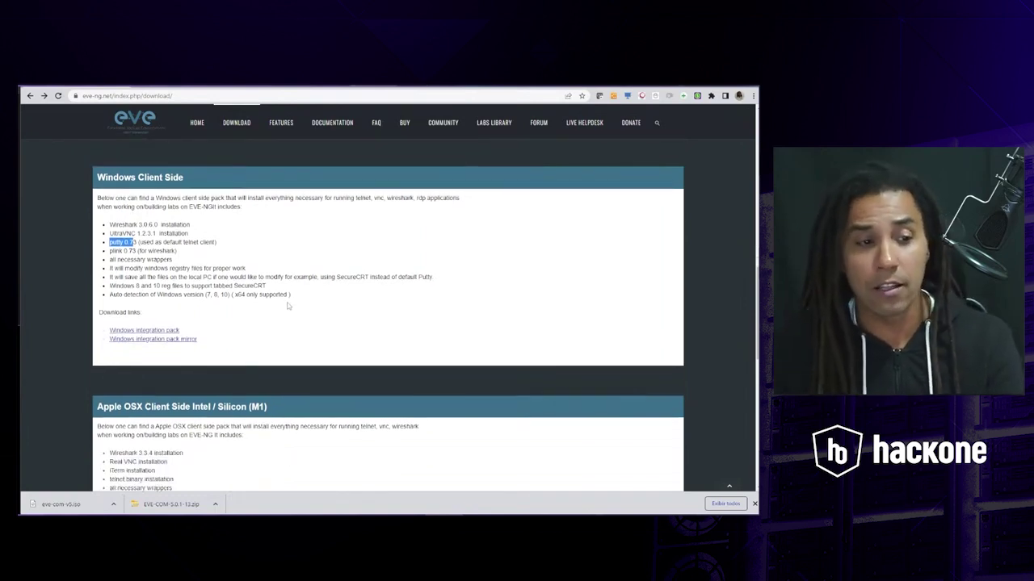
scroll(311, 325, "down", 2)
scroll(274, 327, "down", 3)
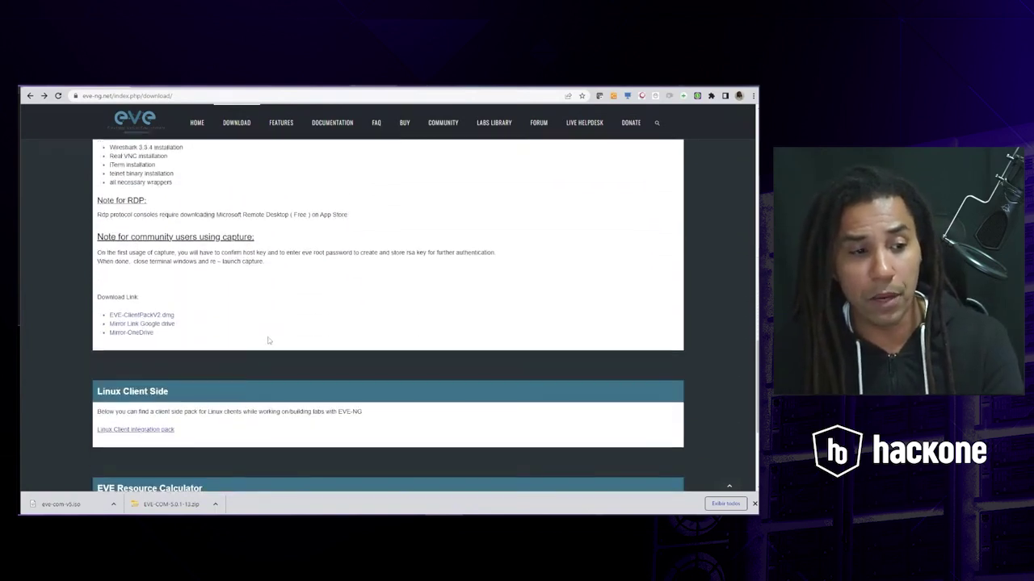
scroll(269, 341, "up", 1)
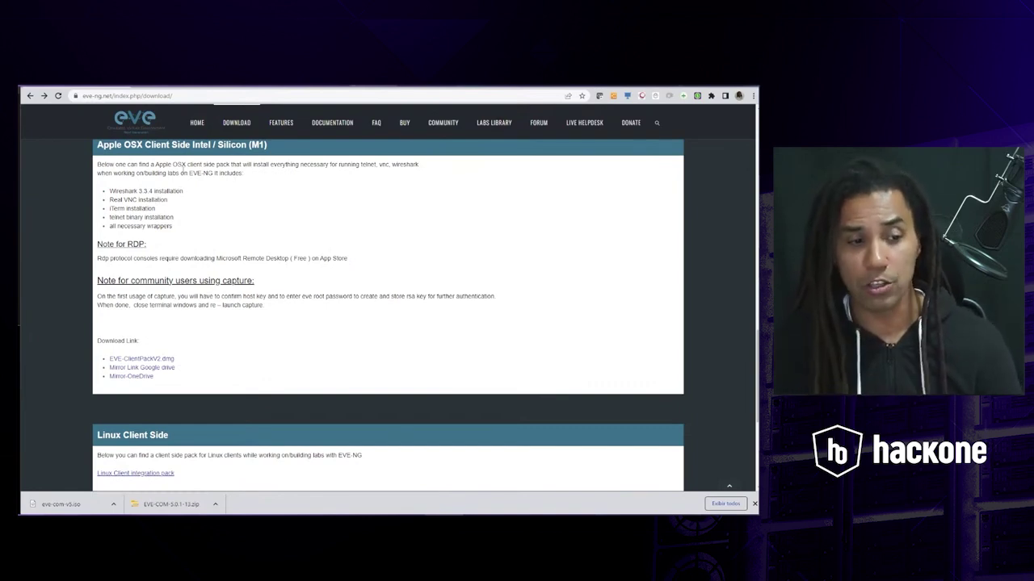
scroll(400, 332, "down", 3)
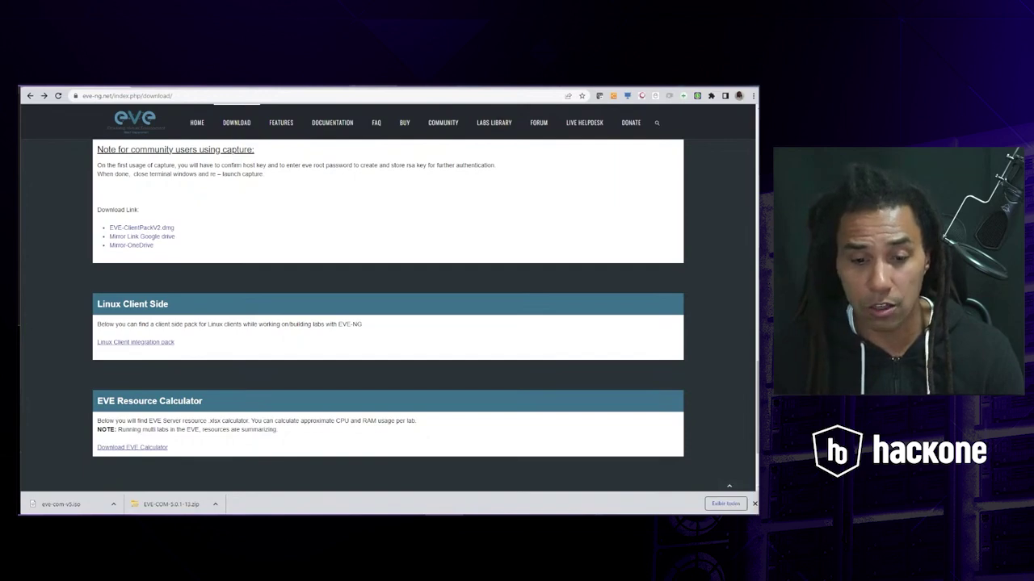
key("alt+Tab")
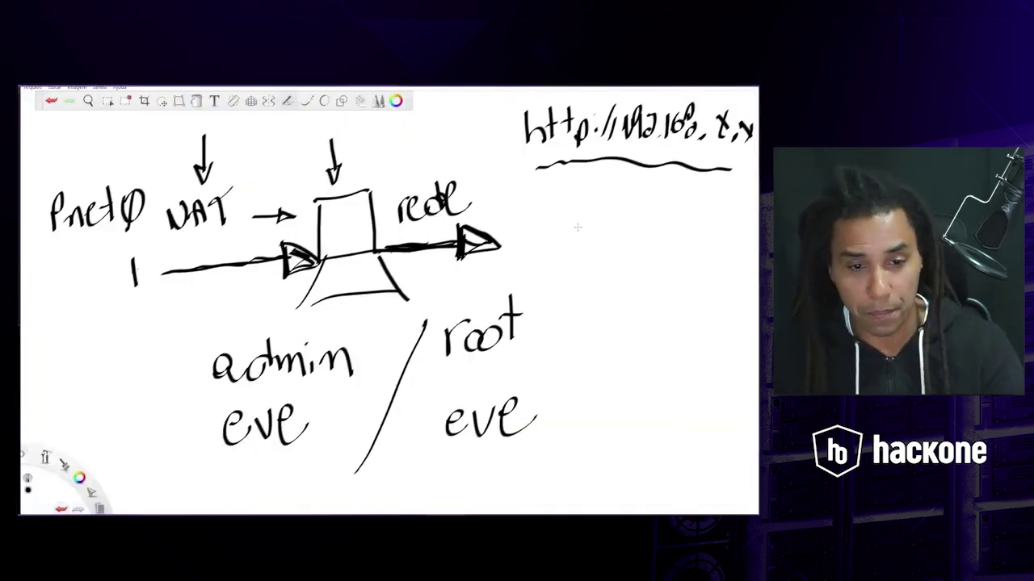
key("Delete")
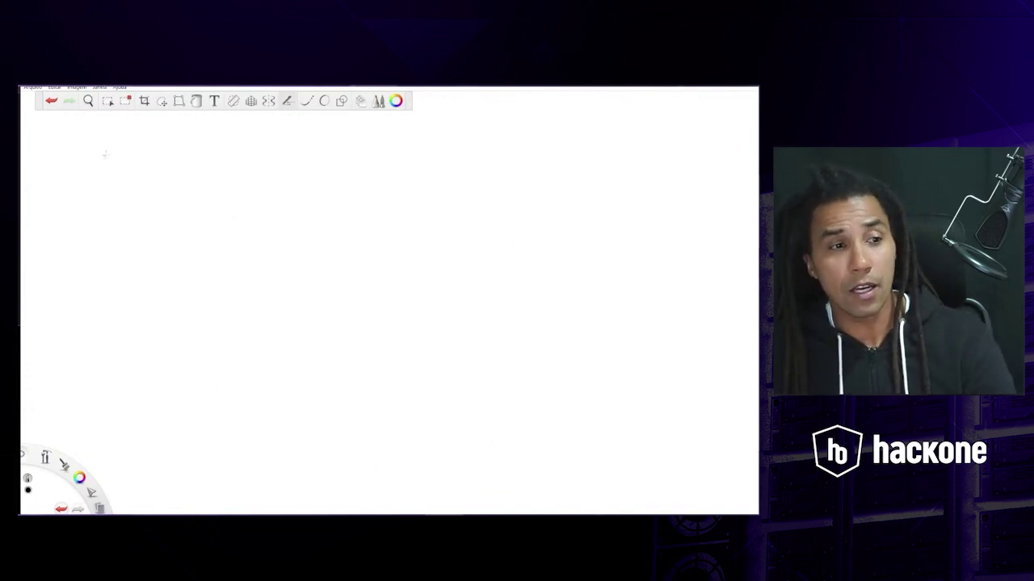
- Handwrite the first list item, '1) Instalar VM Player', at the top left
left_click_drag(105, 150, 113, 176)
left_click_drag(125, 132, 139, 190)
left_click_drag(173, 152, 196, 139)
left_click_drag(185, 145, 187, 171)
left_click_drag(178, 178, 231, 171)
mouse_move(249, 136)
left_mouse_down()
mouse_move(252, 168)
mouse_move(289, 138)
mouse_move(328, 183)
left_mouse_up()
mouse_move(350, 148)
left_mouse_down()
mouse_move(368, 171)
mouse_move(378, 132)
left_mouse_up()
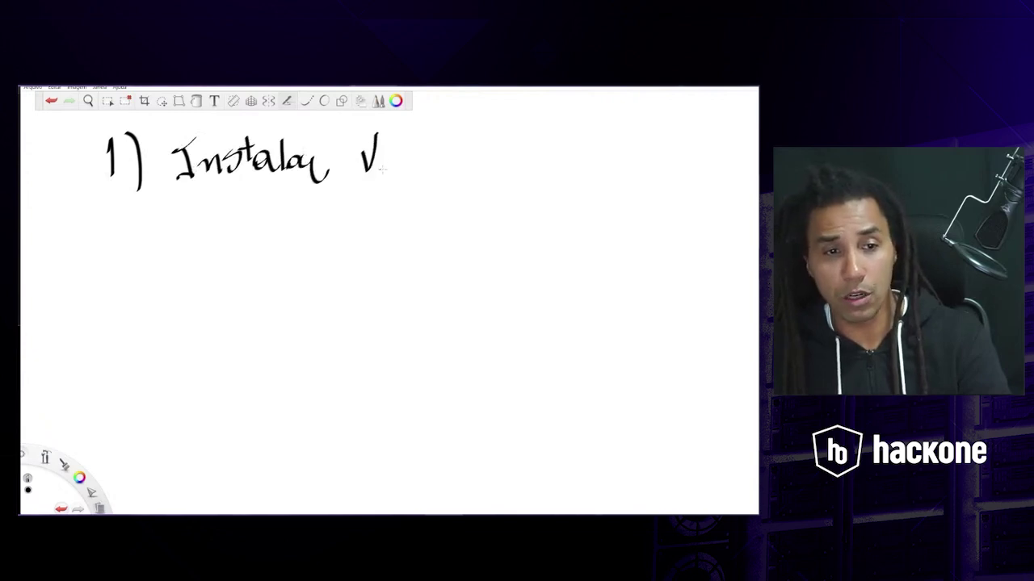
left_click_drag(380, 173, 408, 171)
mouse_move(432, 135)
left_mouse_down()
mouse_move(433, 173)
mouse_move(449, 149)
left_mouse_up()
mouse_move(454, 142)
left_mouse_down()
mouse_move(466, 166)
mouse_move(494, 158)
mouse_move(491, 190)
mouse_move(540, 145)
left_mouse_up()
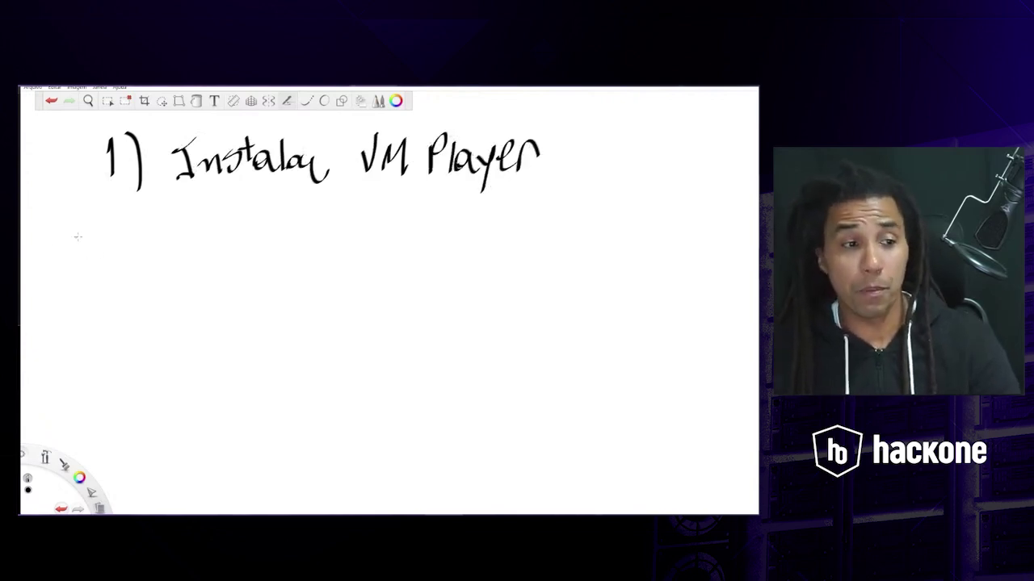
- Write '2) EVE-NG' on the line below
mouse_move(78, 237)
left_mouse_down()
mouse_move(87, 226)
mouse_move(105, 263)
left_mouse_up()
mouse_move(100, 215)
left_mouse_down()
mouse_move(113, 257)
mouse_move(101, 280)
left_mouse_up()
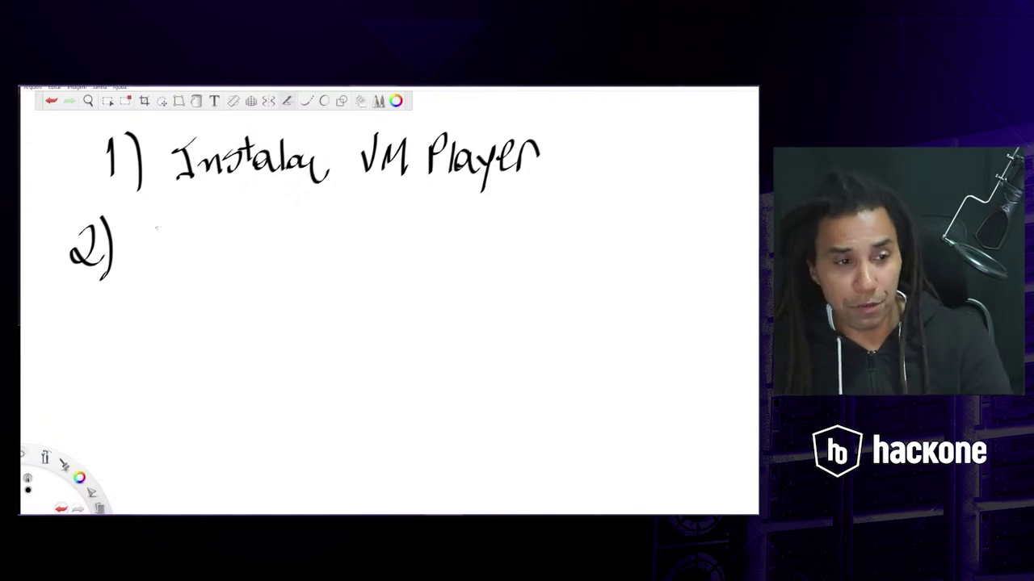
left_click_drag(161, 224, 168, 256)
mouse_move(139, 248)
left_mouse_down()
mouse_move(158, 248)
mouse_move(186, 223)
mouse_move(215, 267)
left_mouse_up()
mouse_move(192, 246)
left_mouse_down()
mouse_move(239, 253)
mouse_move(274, 228)
mouse_move(311, 256)
mouse_move(311, 248)
left_mouse_up()
left_click_drag(79, 334, 83, 365)
- Write '3) Windows int' and '4) WinSCP', then sketch a box right of the list
left_click_drag(111, 326, 111, 365)
mouse_move(147, 315)
left_mouse_down()
mouse_move(190, 317)
mouse_move(207, 352)
mouse_move(233, 355)
mouse_move(266, 331)
mouse_move(315, 334)
mouse_move(314, 346)
mouse_move(391, 345)
left_mouse_up()
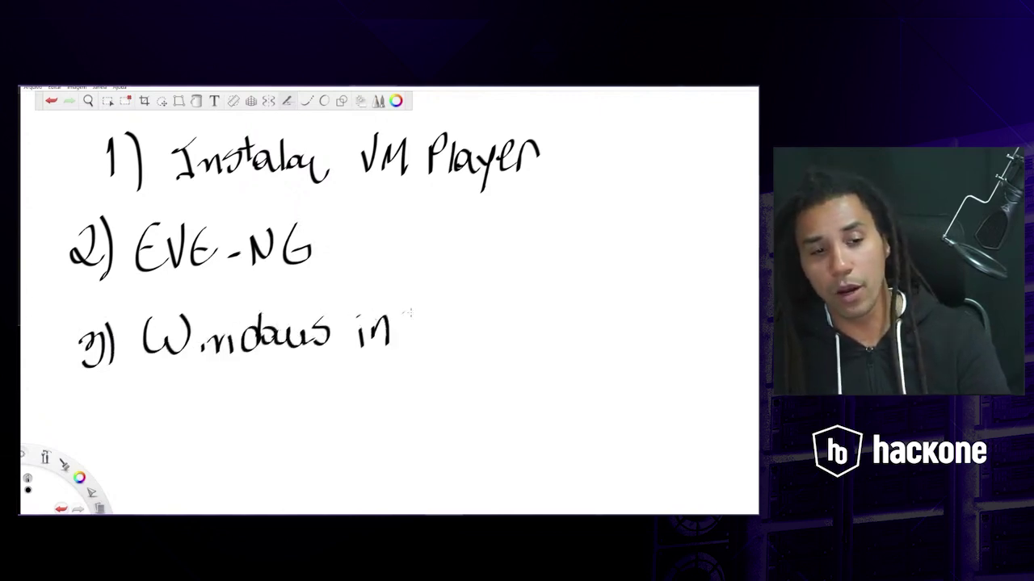
left_click_drag(406, 285, 408, 320)
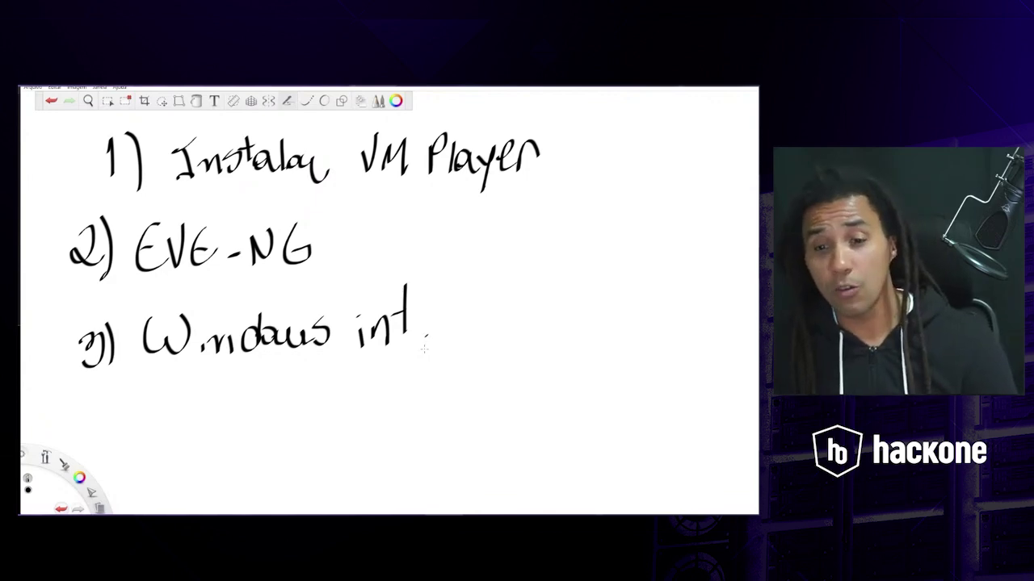
mouse_move(100, 409)
left_mouse_down()
mouse_move(93, 440)
mouse_move(97, 431)
mouse_move(112, 453)
left_mouse_up()
mouse_move(145, 412)
left_mouse_down()
mouse_move(151, 439)
mouse_move(186, 414)
mouse_move(234, 453)
mouse_move(270, 428)
mouse_move(291, 441)
left_mouse_up()
left_click_drag(289, 400, 310, 419)
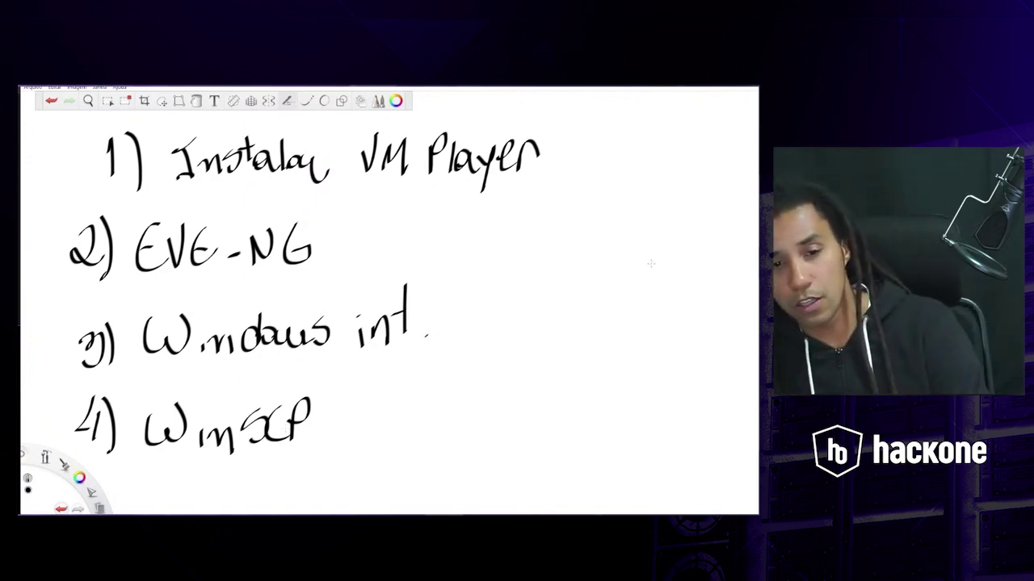
mouse_move(594, 276)
left_mouse_down()
mouse_move(652, 263)
mouse_move(674, 347)
mouse_move(637, 351)
mouse_move(708, 391)
mouse_move(583, 410)
left_mouse_up()
- Turn the box into a laptop labelled Eve-NG and link it to WinSCP with a line
mouse_move(581, 356)
left_mouse_down()
mouse_move(534, 412)
mouse_move(614, 408)
left_mouse_up()
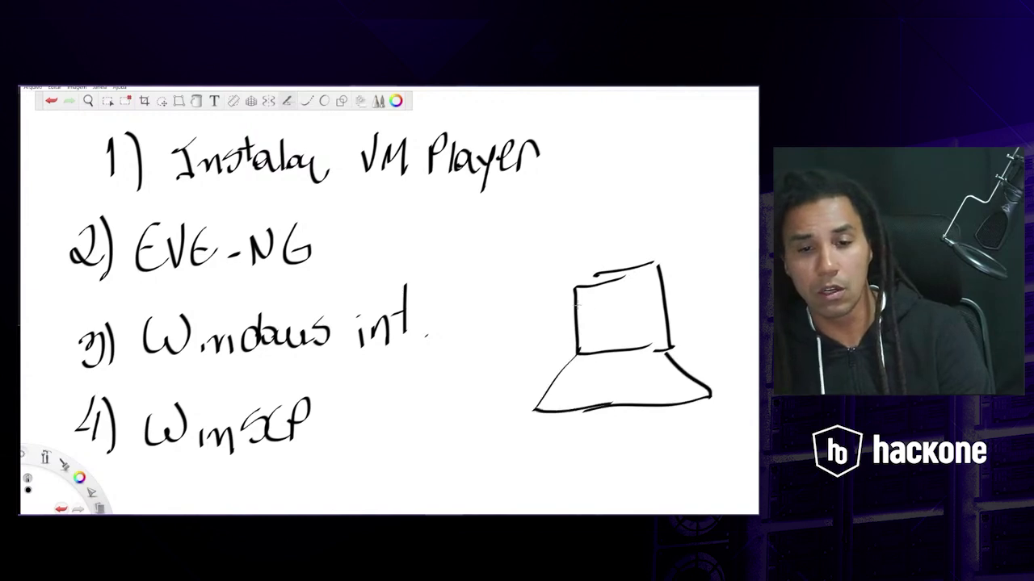
mouse_move(588, 298)
left_mouse_down()
mouse_move(604, 316)
mouse_move(617, 299)
mouse_move(630, 314)
mouse_move(648, 289)
left_mouse_up()
mouse_move(660, 288)
left_mouse_down()
mouse_move(651, 306)
mouse_move(657, 293)
left_mouse_up()
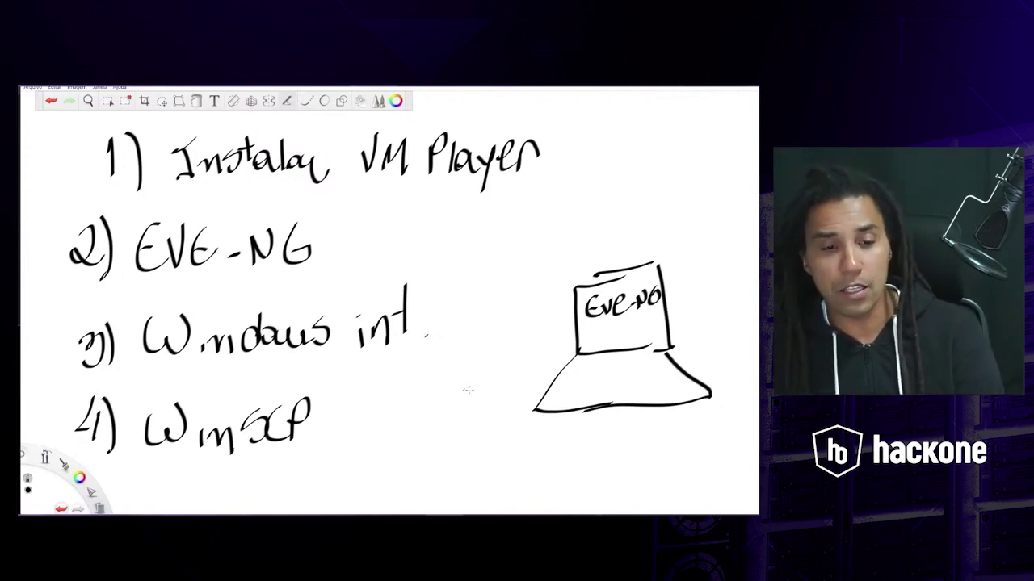
mouse_move(325, 423)
left_mouse_down()
mouse_move(365, 410)
mouse_move(313, 429)
mouse_move(341, 435)
left_mouse_up()
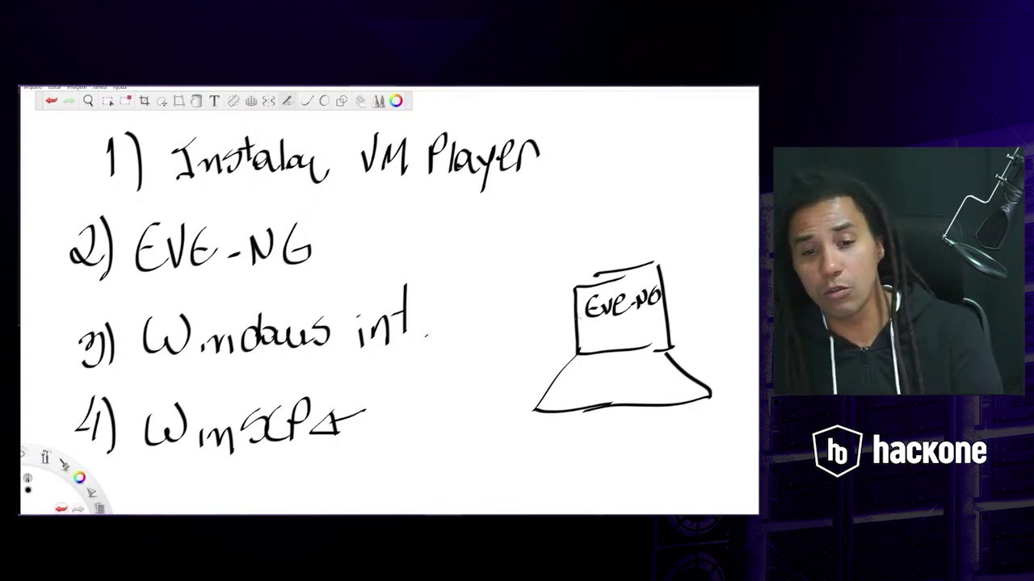
mouse_move(603, 332)
left_mouse_down()
mouse_move(606, 345)
mouse_move(608, 329)
left_mouse_up()
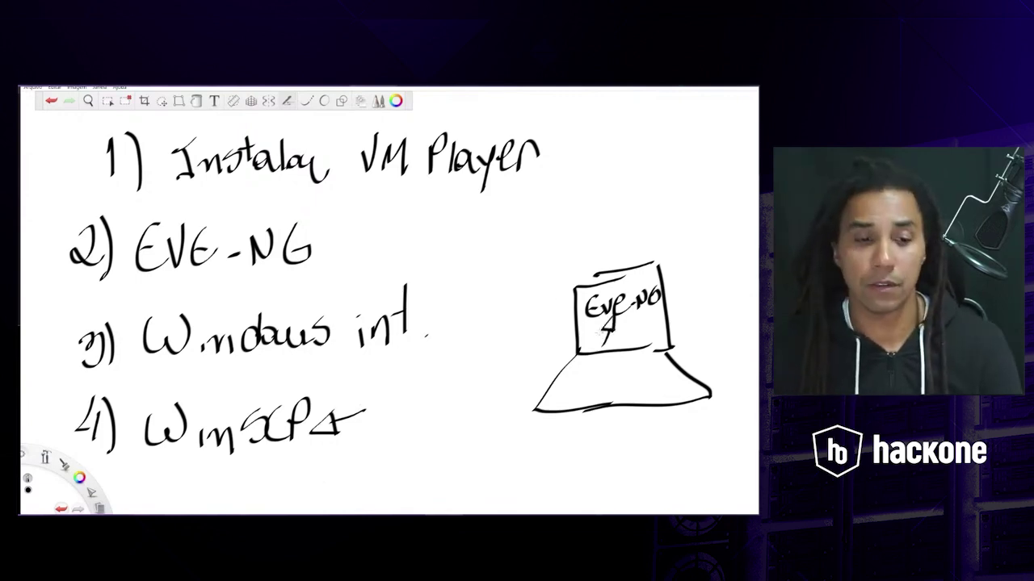
mouse_move(364, 408)
left_mouse_down()
mouse_move(586, 320)
mouse_move(604, 329)
left_mouse_up()
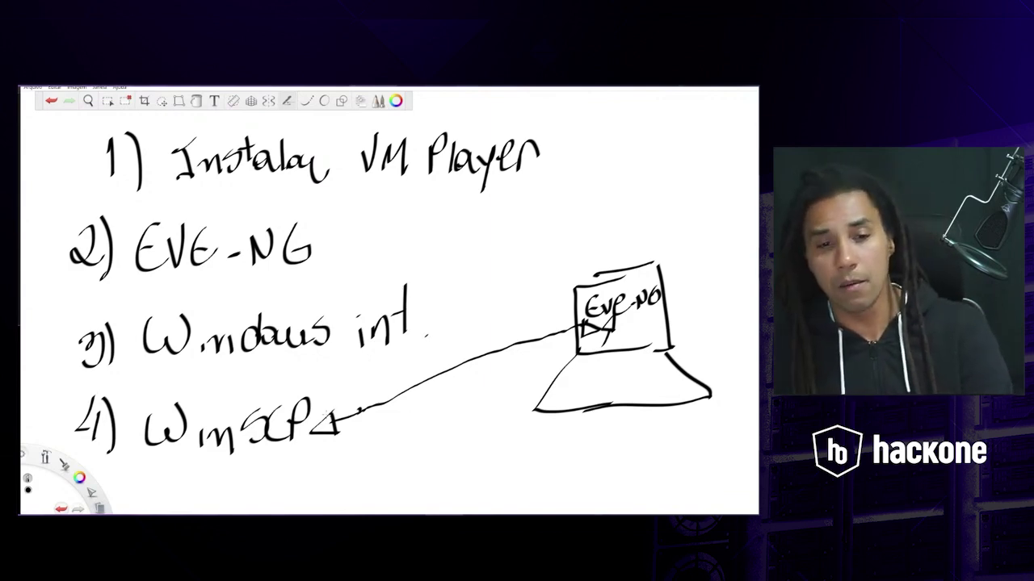
- Draw three downward arrows pointing into the Eve-ng box
left_click_drag(537, 220, 583, 266)
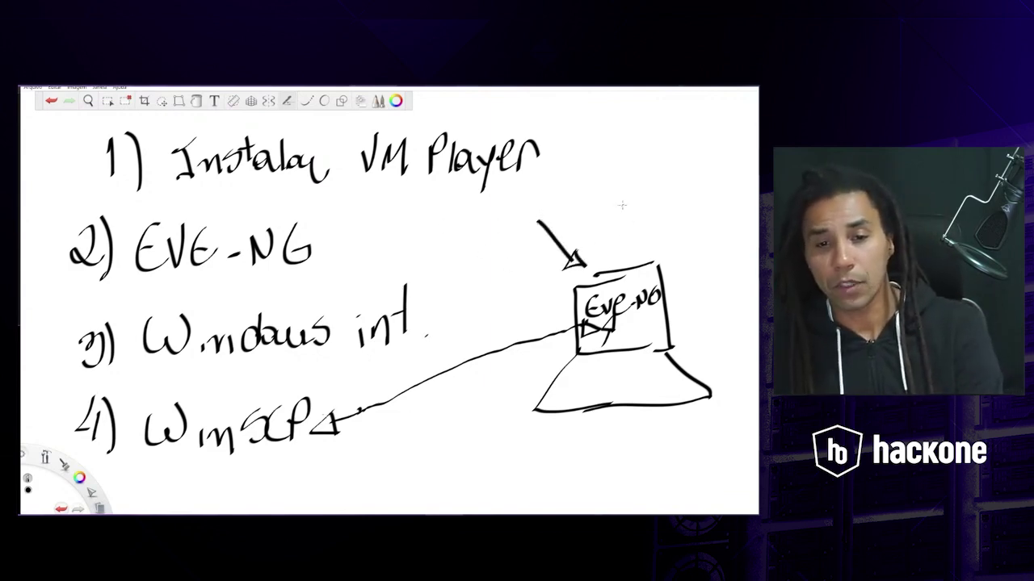
left_click_drag(621, 205, 626, 257)
left_click_drag(617, 236, 638, 236)
mouse_move(693, 202)
left_mouse_down()
mouse_move(677, 248)
mouse_move(688, 250)
left_mouse_up()
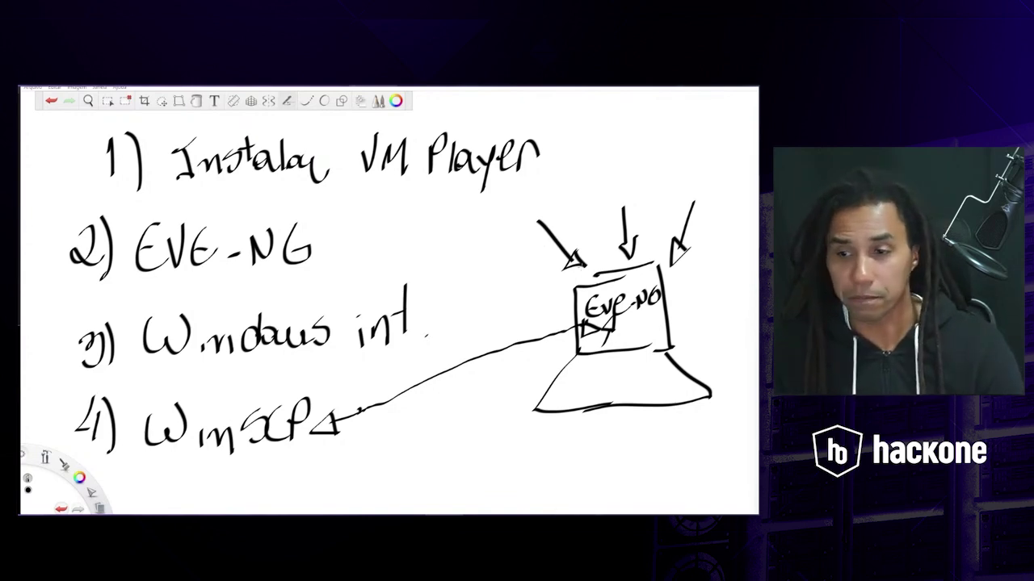
- Erase the numbered setup list and laptop sketch with the Delete shortcut
key("Delete")
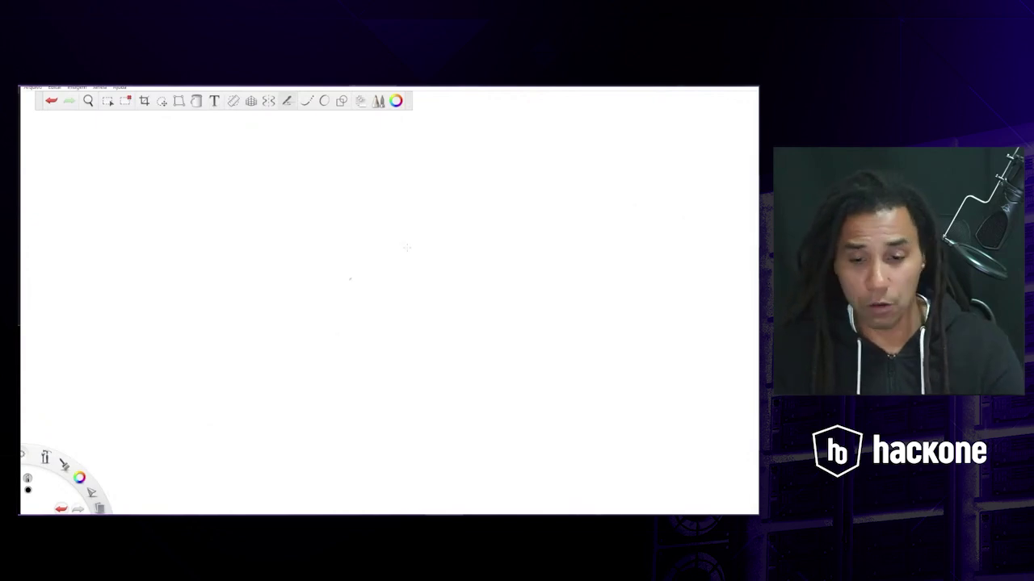
- Cancel the EVE-NG VM settings dialog and minimize VMware Workstation
key("alt+Tab")
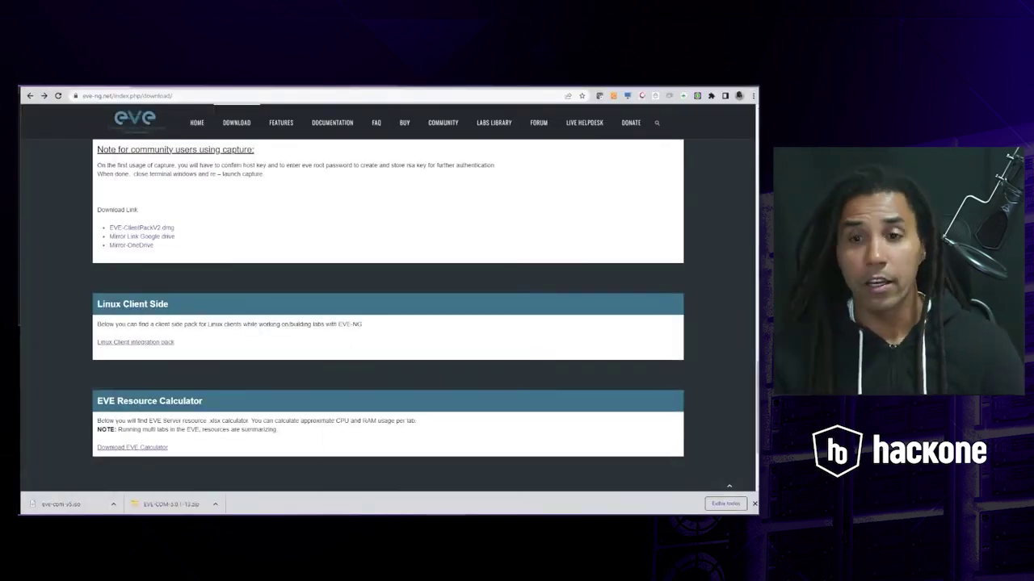
key("alt+Tab")
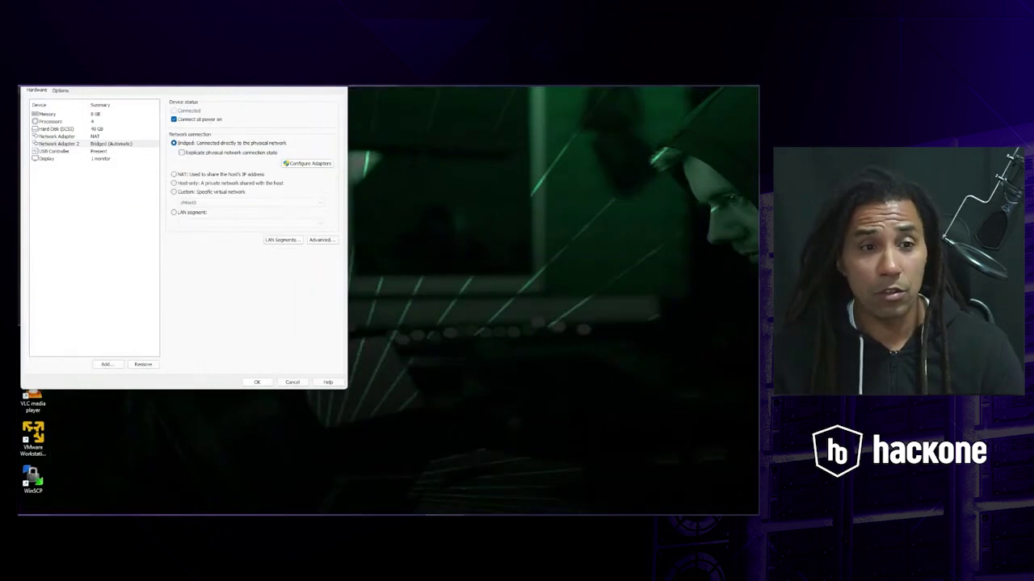
left_click(291, 382)
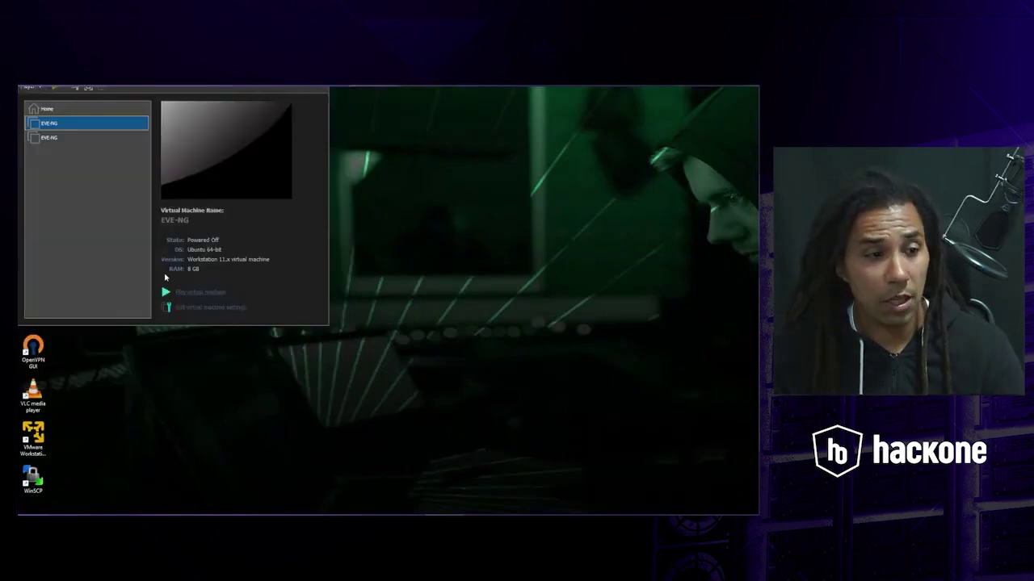
left_click(318, 77)
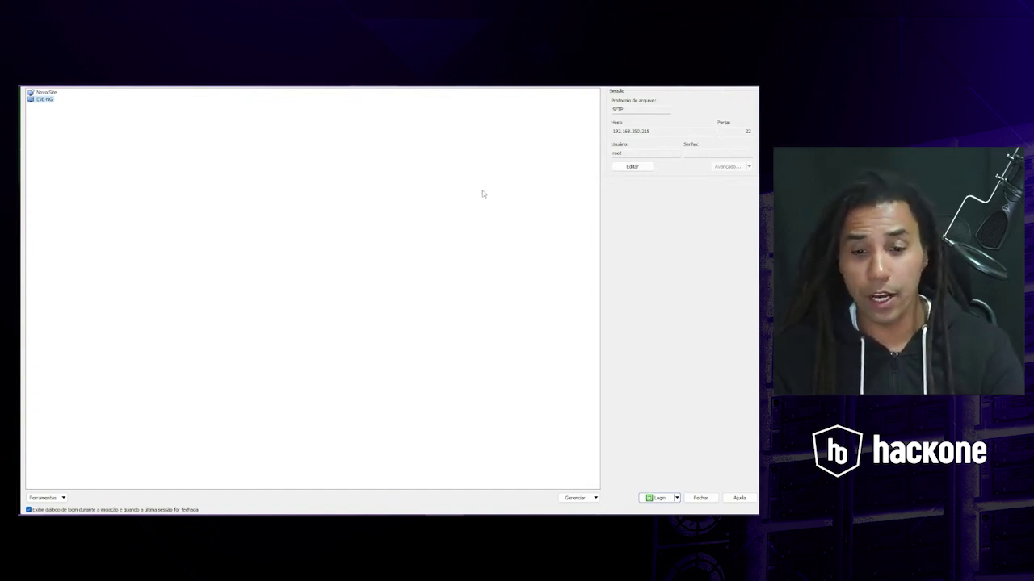
- Select the saved EVE-NG site (SFTP, 192.168.250.215, port 22) and open a session to it
left_click(44, 92)
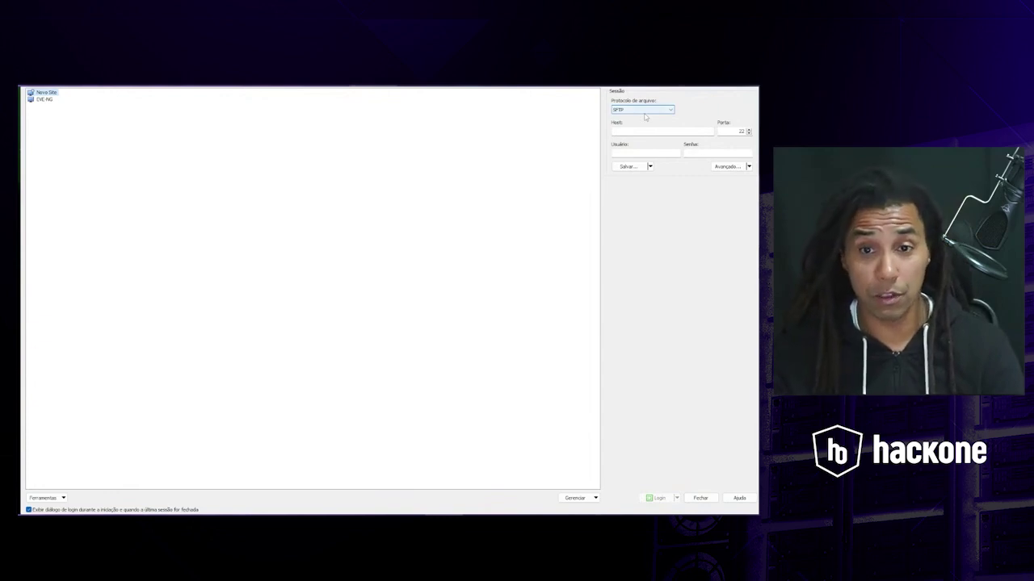
left_click(632, 132)
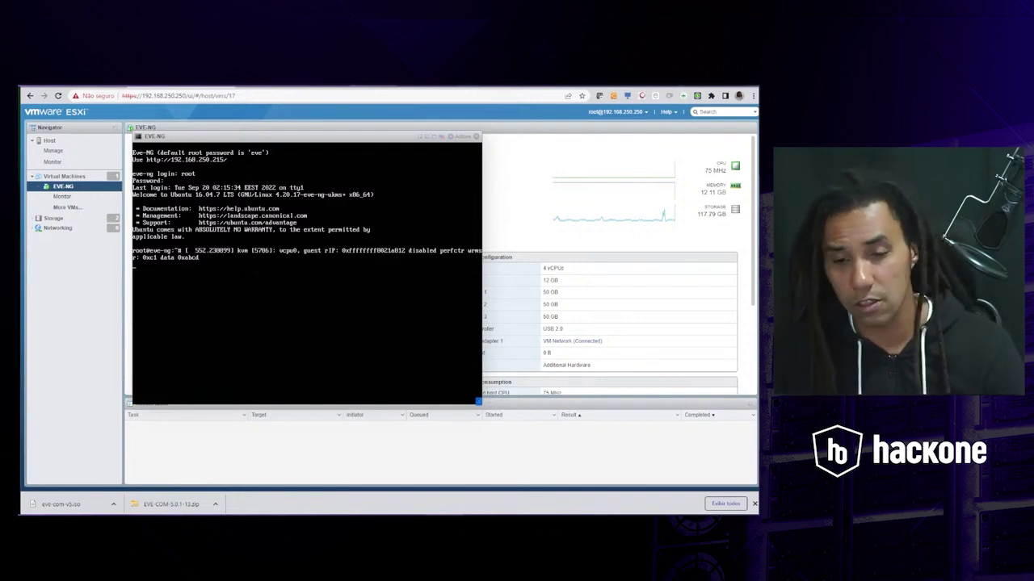
key("alt+Tab")
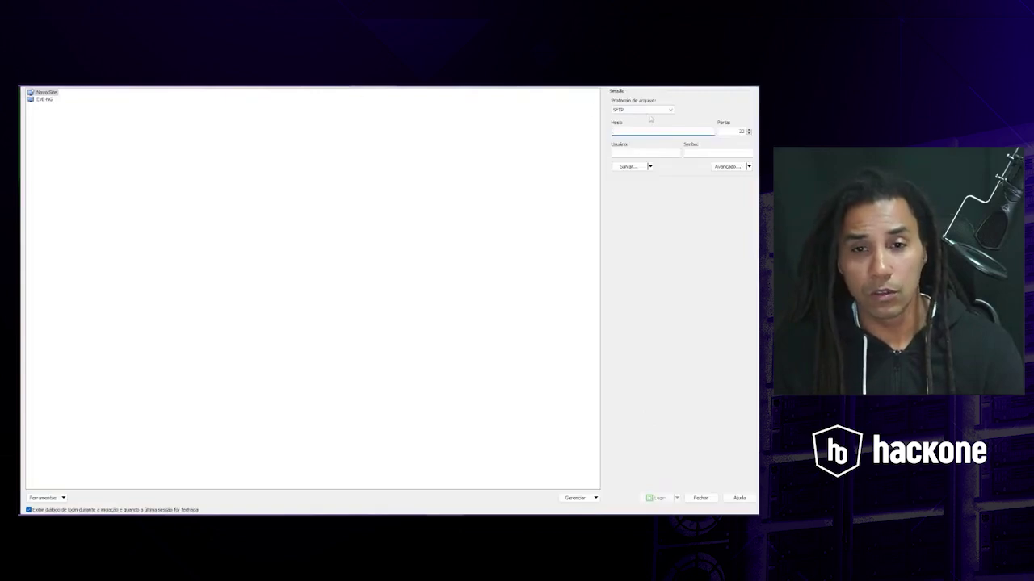
left_click(48, 99)
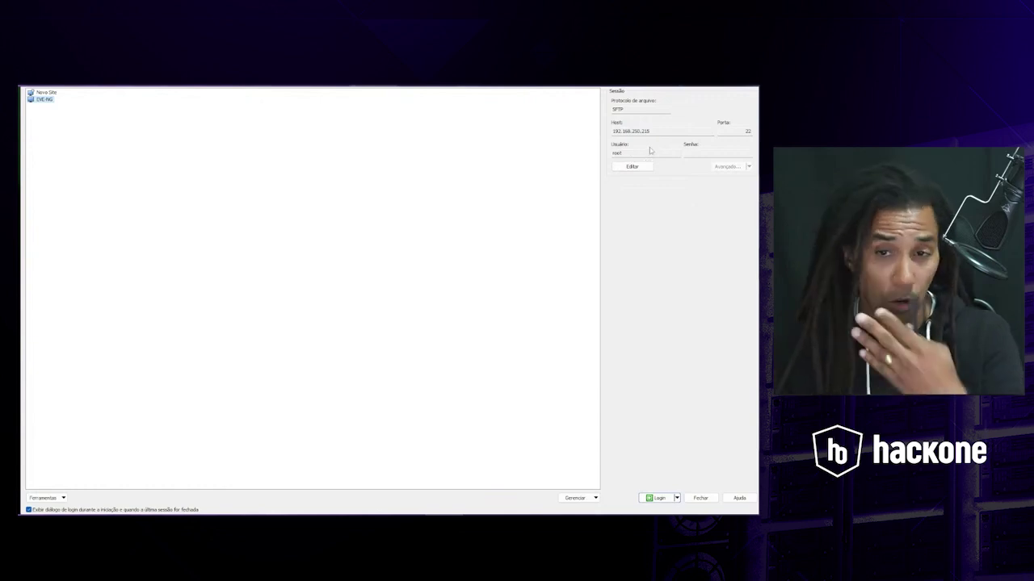
left_click(703, 152)
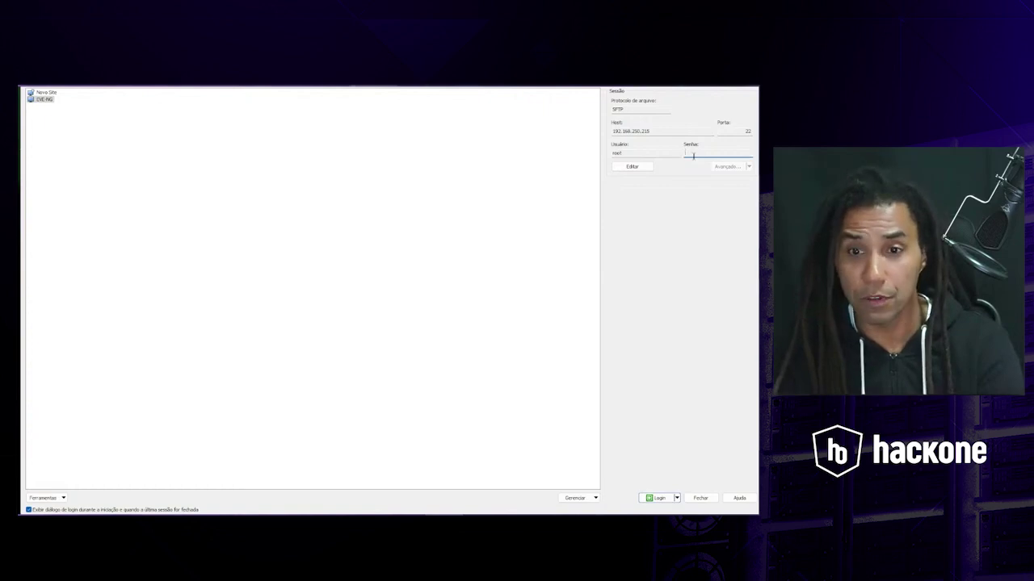
double_click(40, 99)
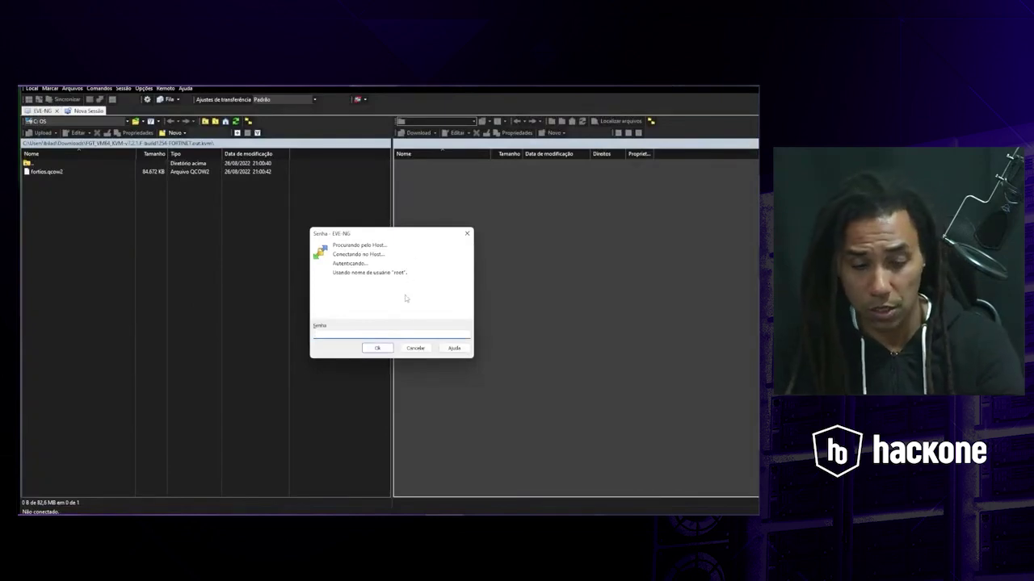
- Log in with the root password, then go up from qemu to the server's root directory
type("eve")
key("Return")
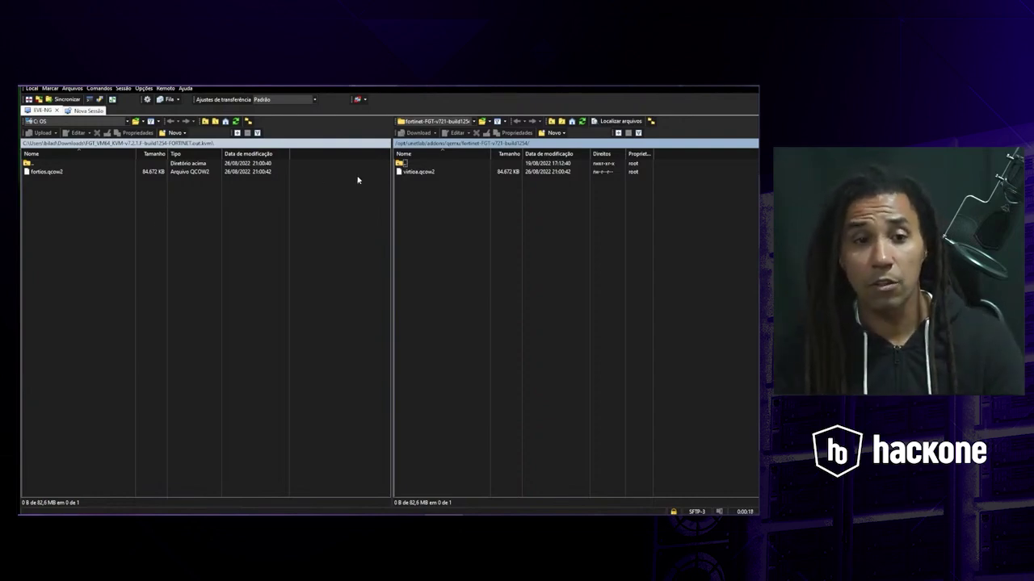
double_click(401, 164)
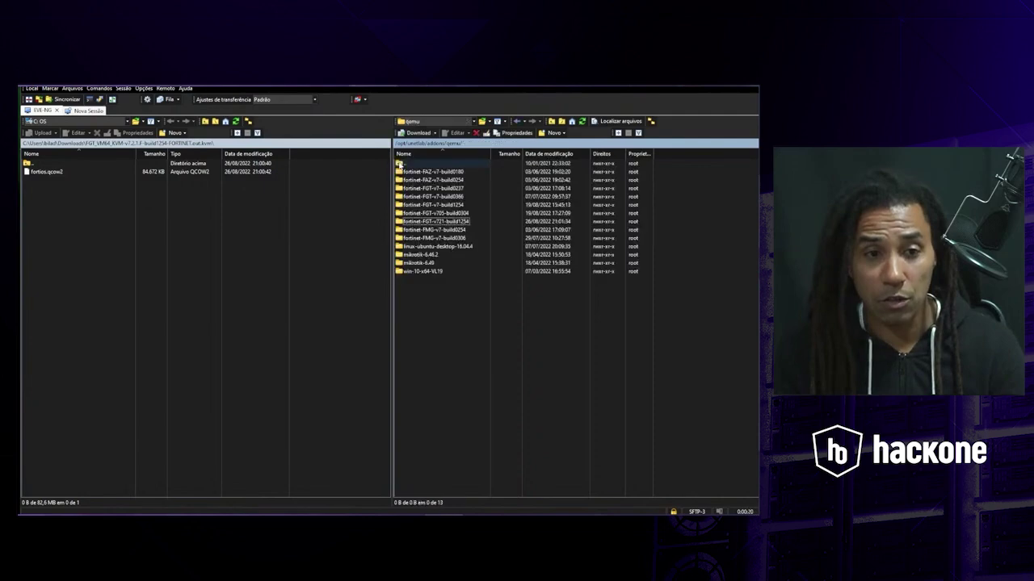
double_click(401, 164)
double_click(399, 164)
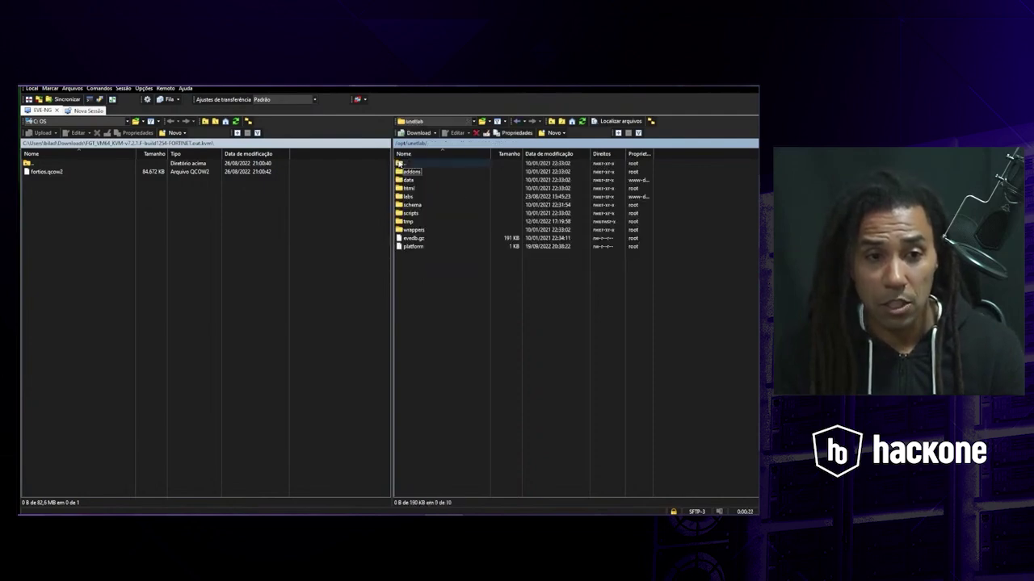
double_click(399, 164)
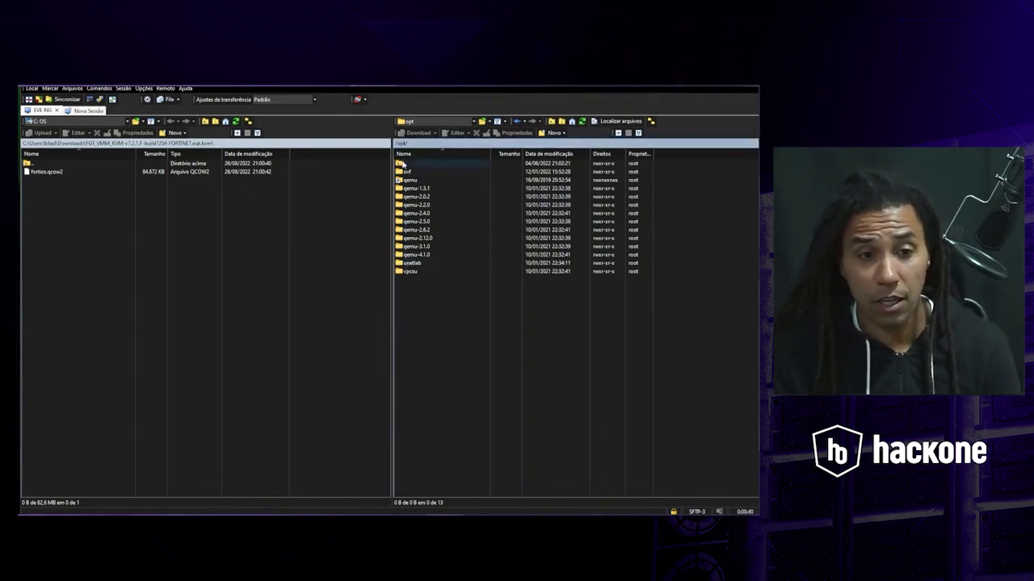
double_click(402, 164)
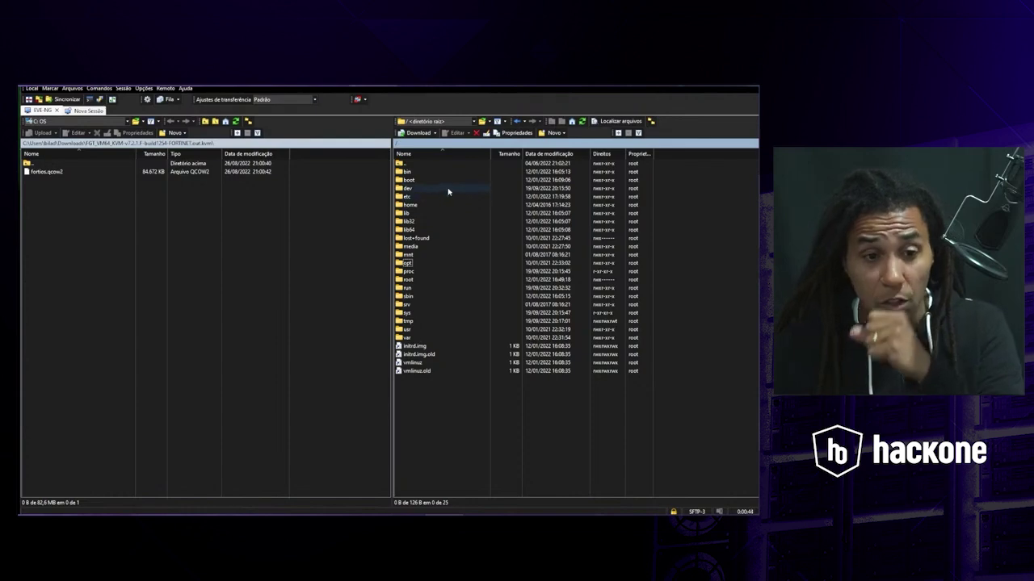
- Open /opt/unetlab/addons in the remote pane
left_click(404, 263)
double_click(404, 264)
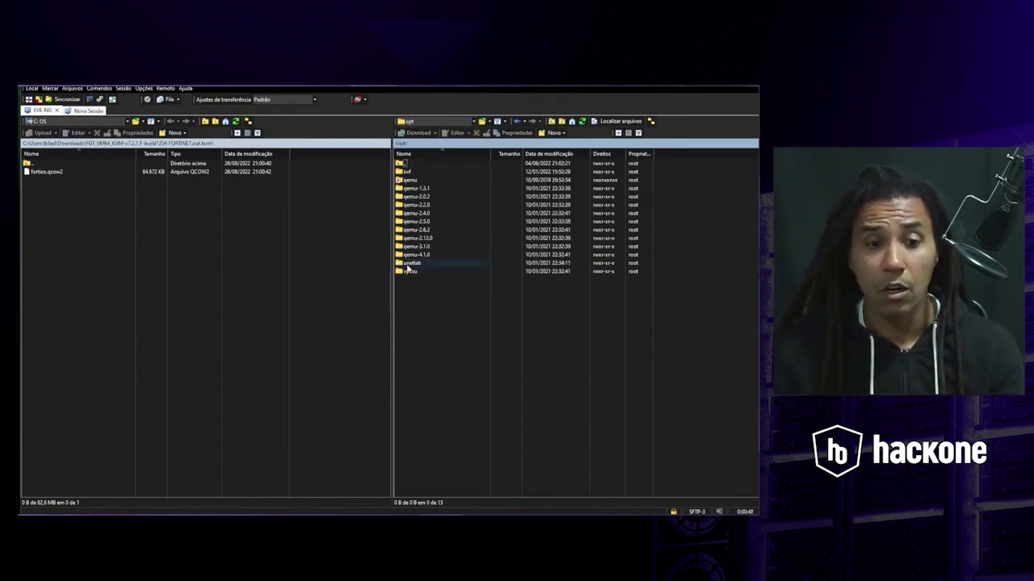
double_click(406, 263)
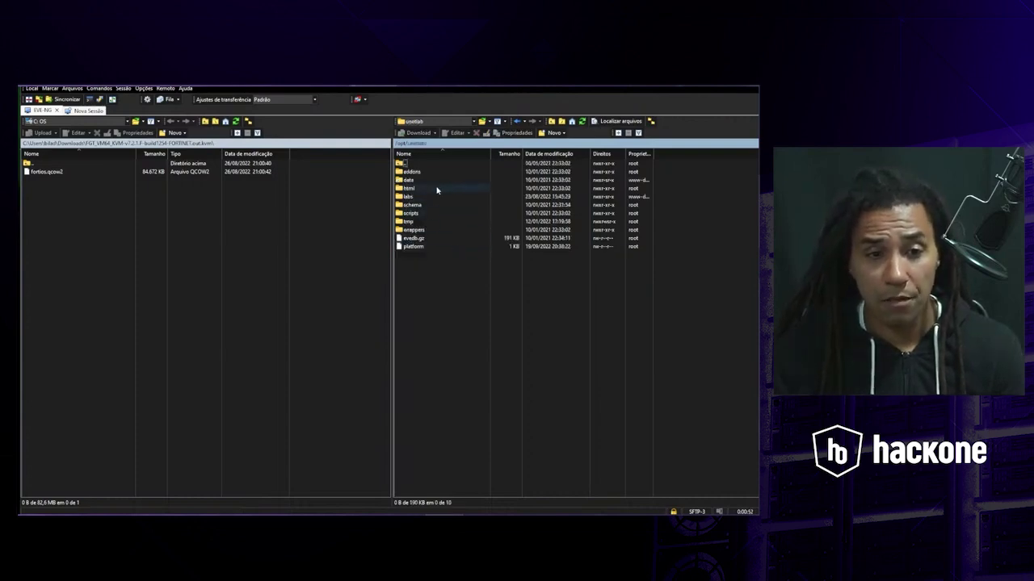
double_click(411, 172)
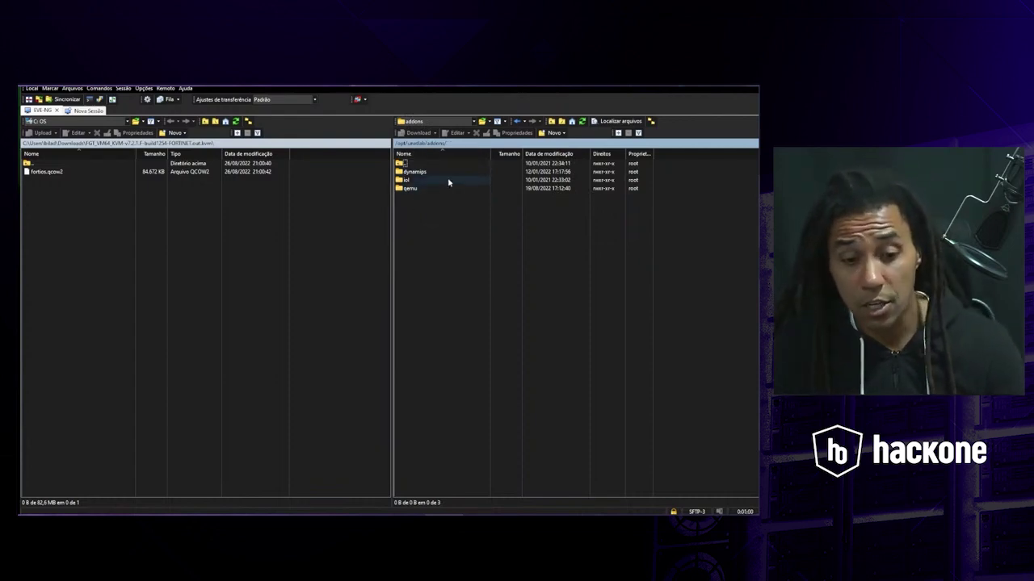
- Open the eve-ng.net DOCUMENTATION page in Chrome, then return to WinSCP
key("alt+Tab")
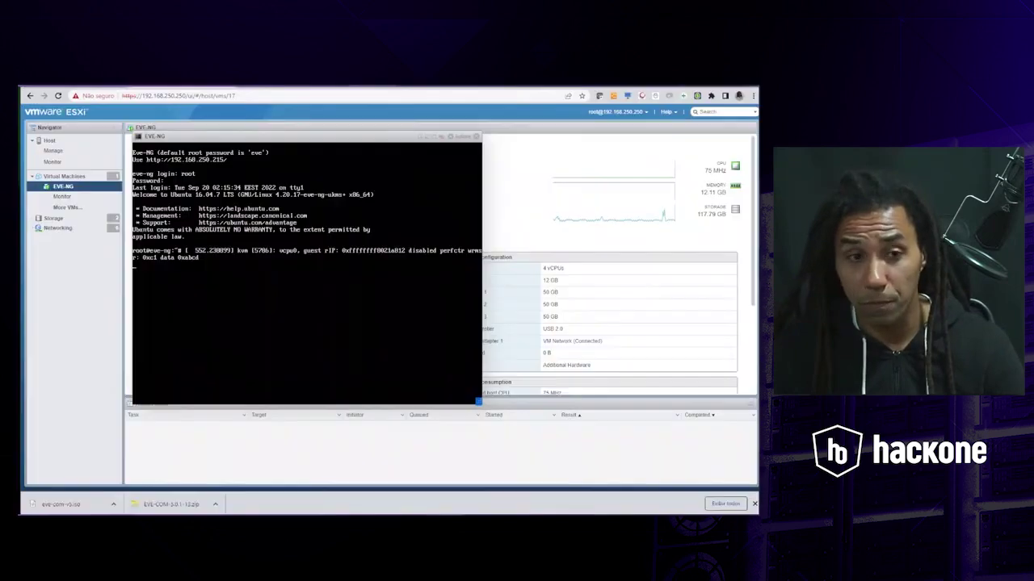
left_click(72, 86)
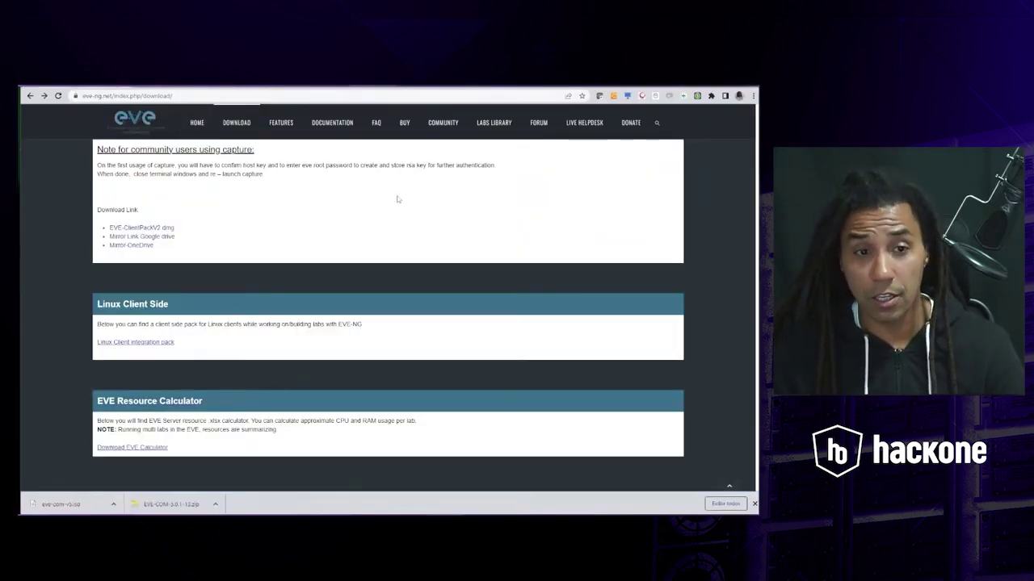
scroll(455, 228, "up", 1)
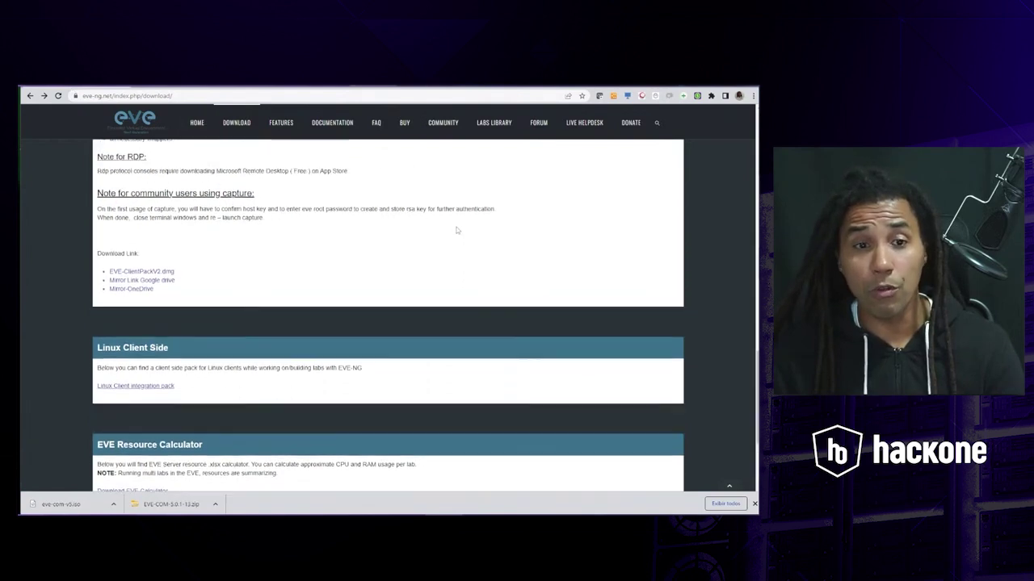
scroll(455, 230, "up", 7)
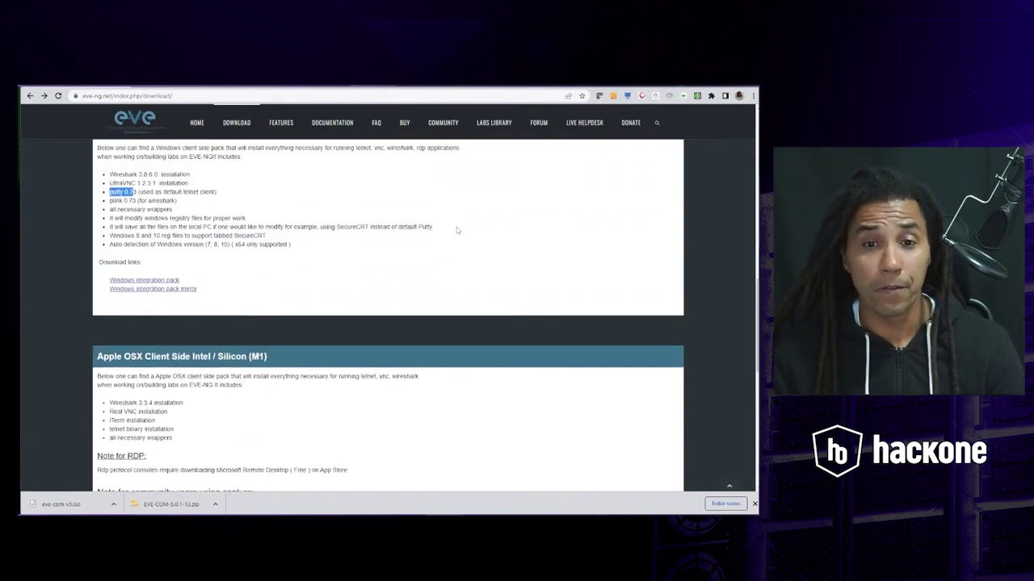
scroll(455, 230, "up", 10)
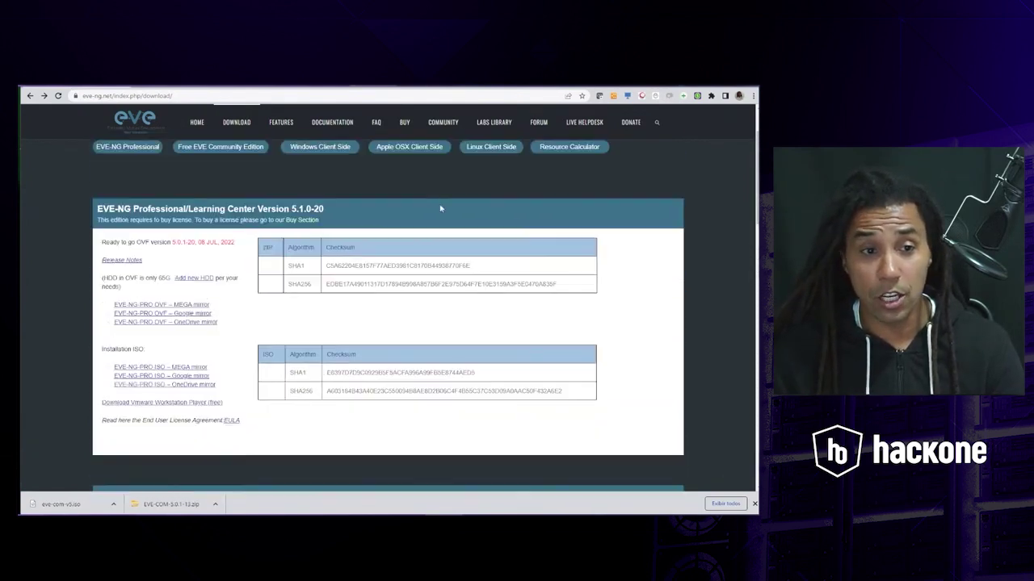
left_click(337, 123)
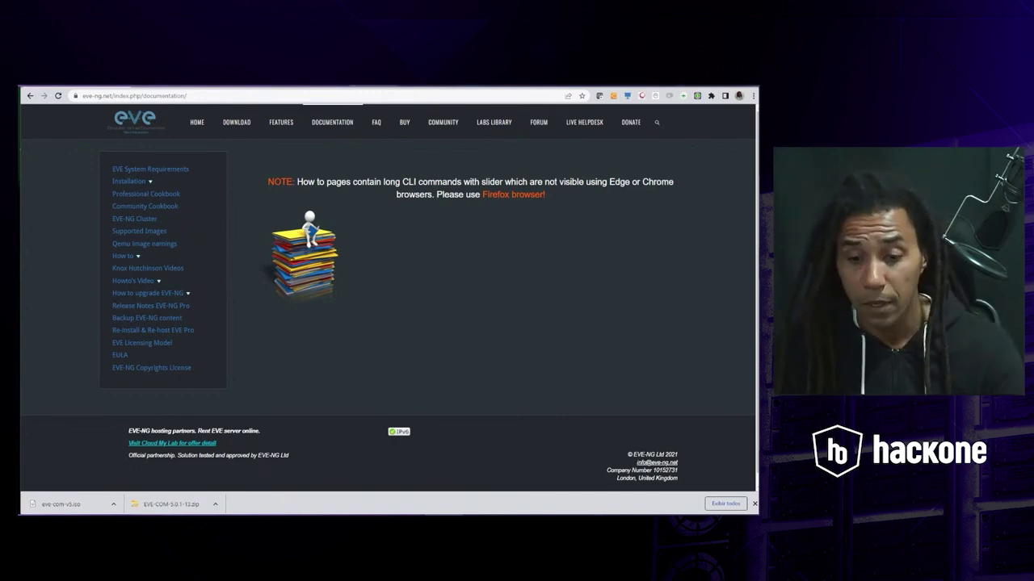
key("alt+Tab")
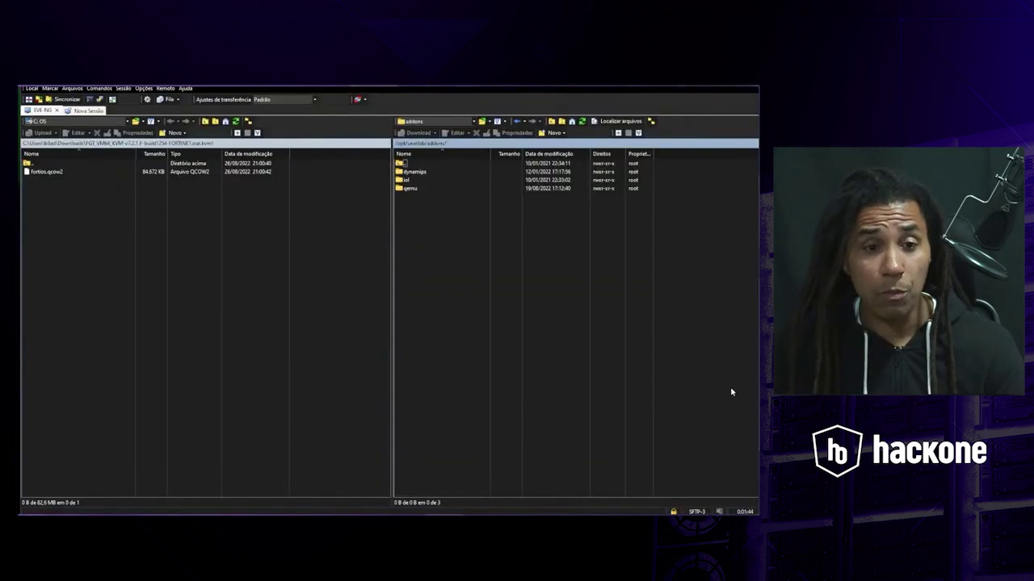
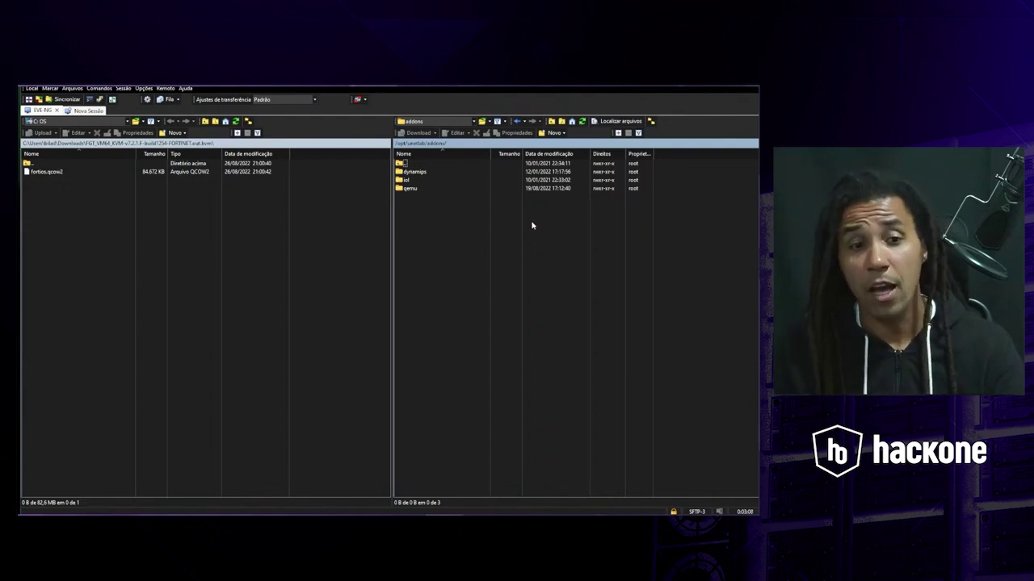
- Open the remote qemu folder and look over image folders such as linux-ubuntu-desktop and win-10-x64-VL19
double_click(410, 188)
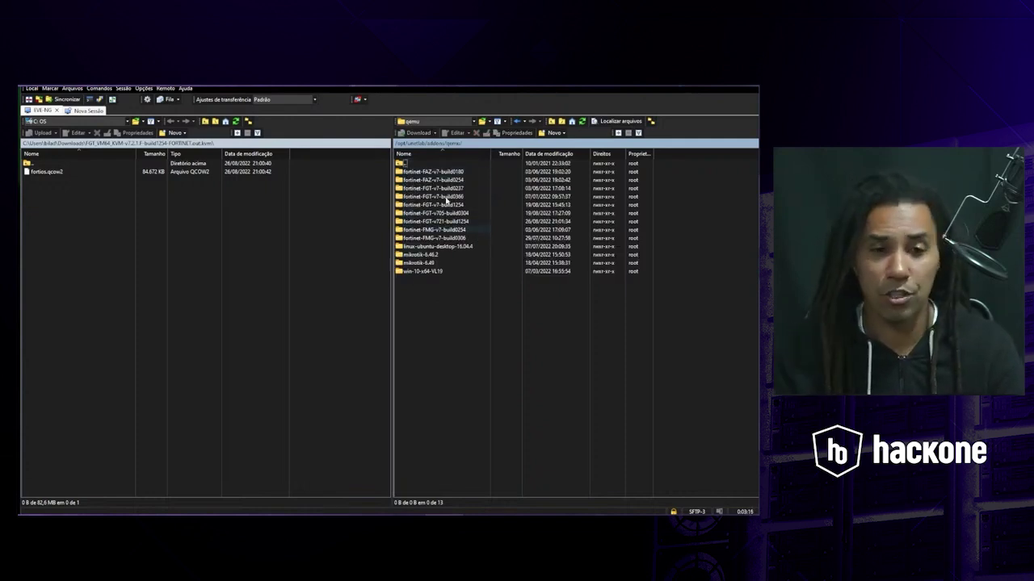
left_click(417, 247)
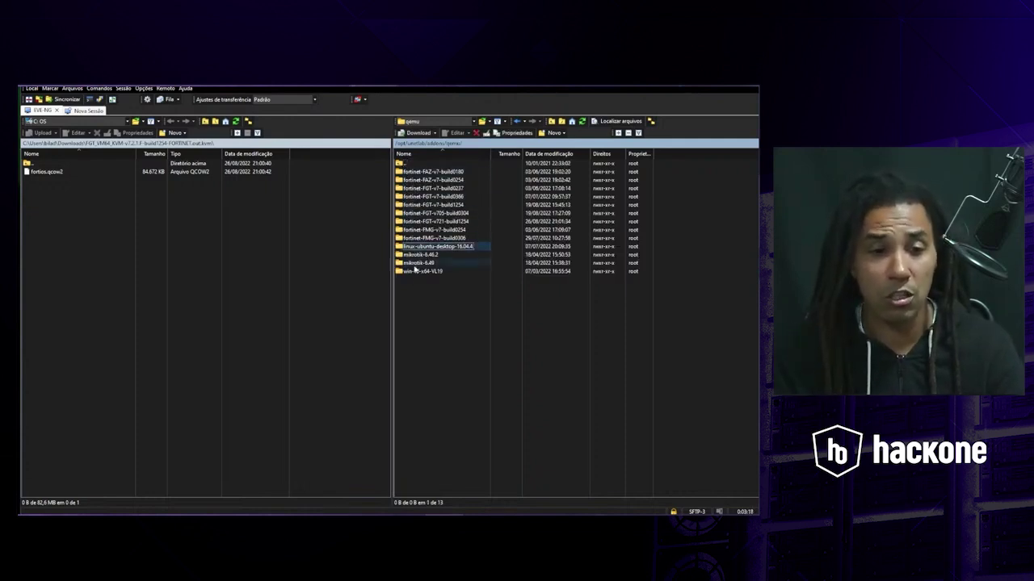
left_click(412, 273)
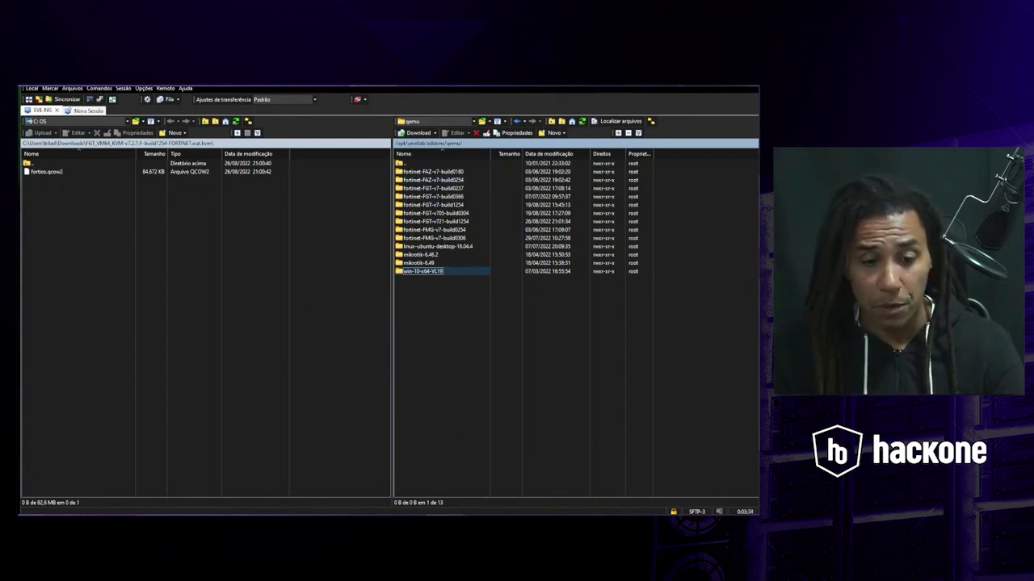
mouse_move(472, 521)
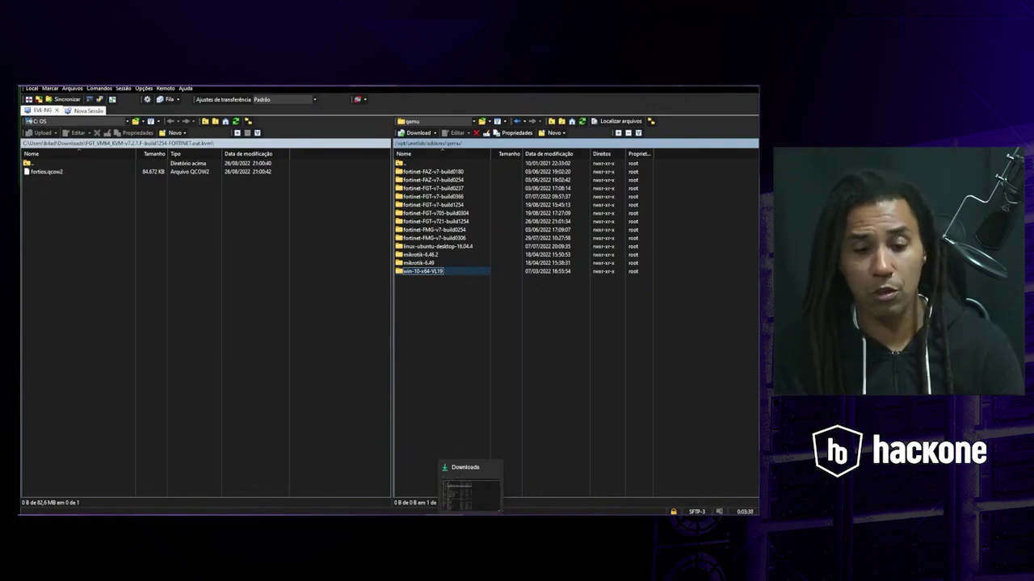
left_click(470, 491)
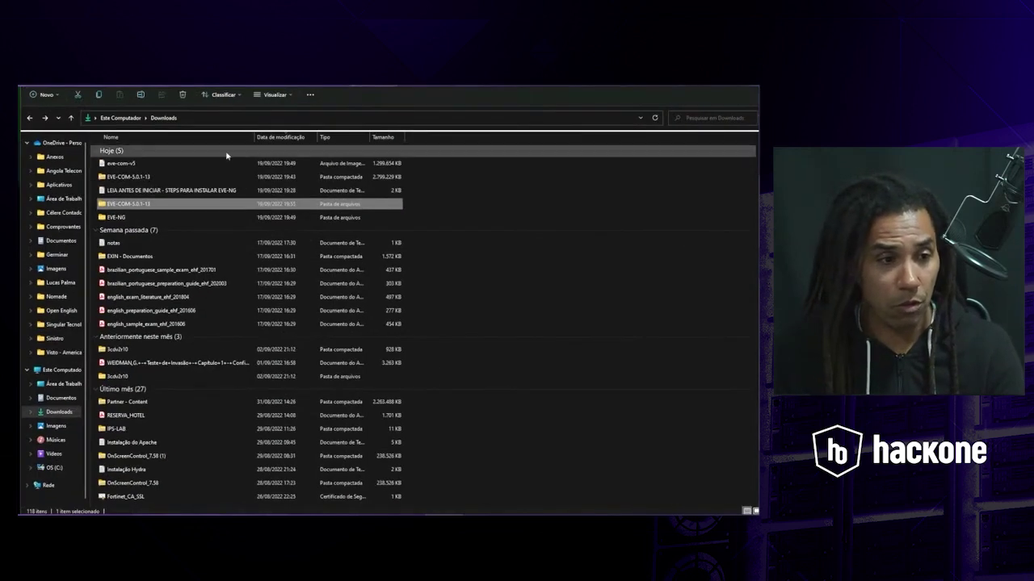
double_click(146, 219)
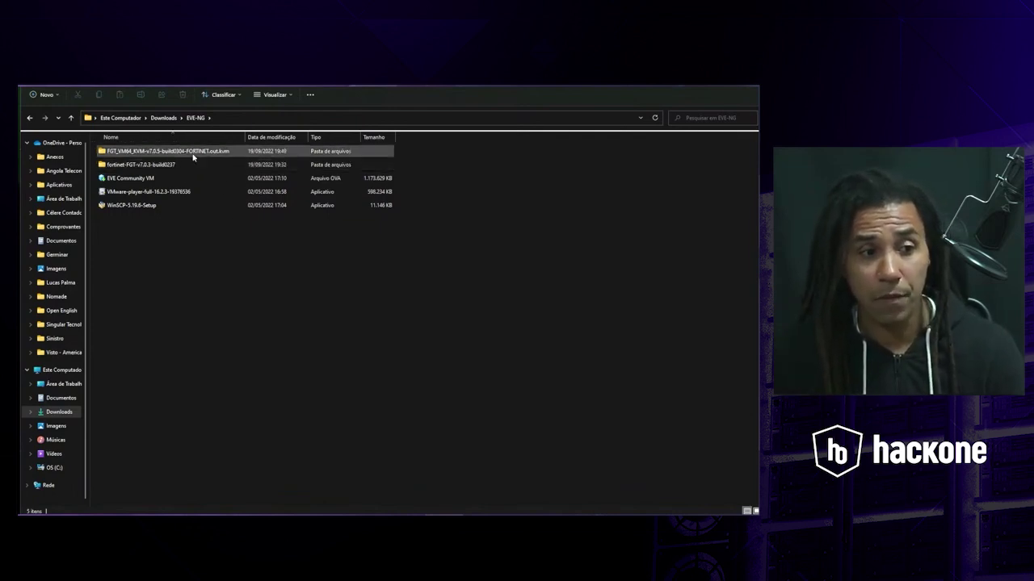
double_click(193, 155)
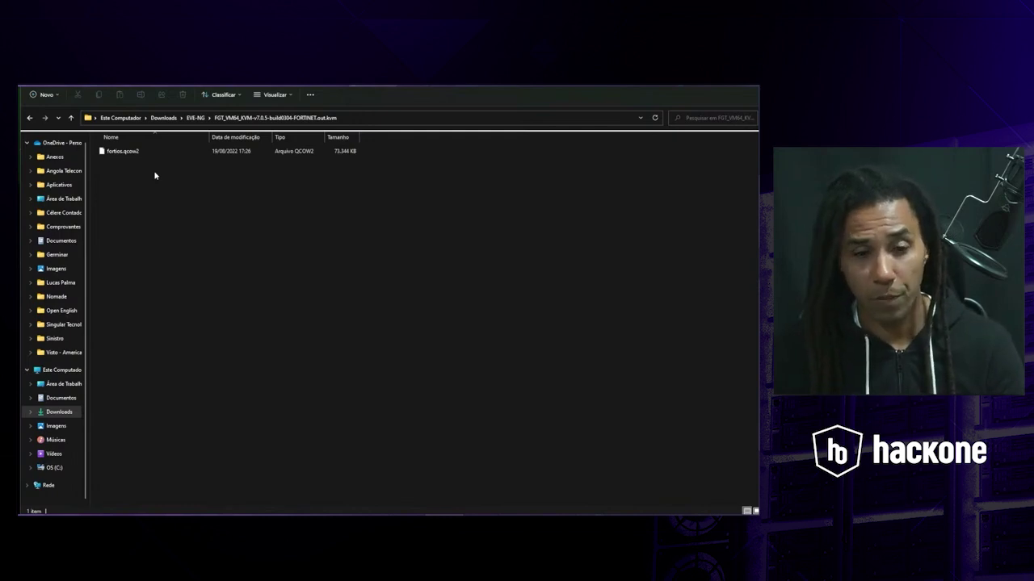
left_click(29, 118)
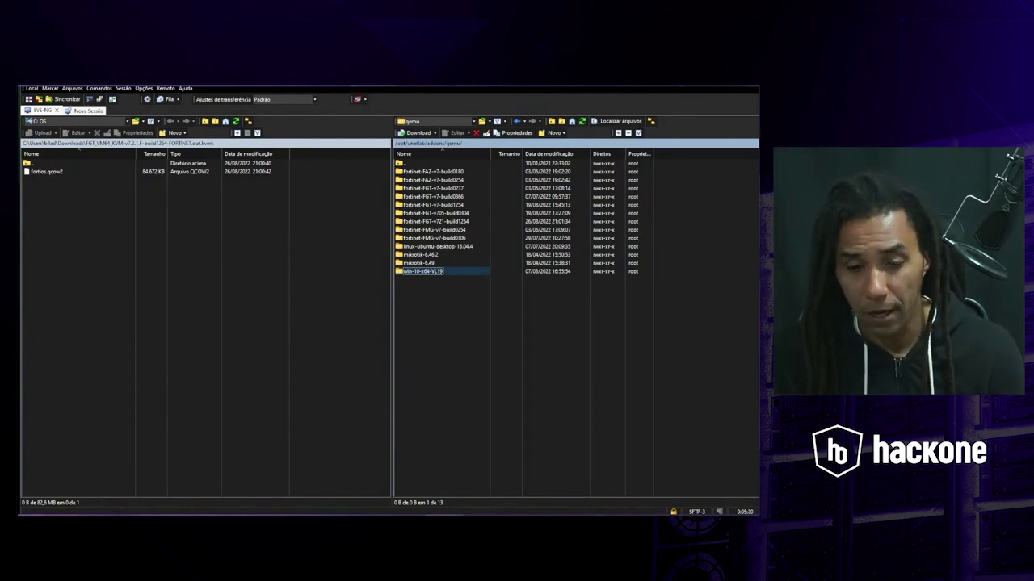
key("alt+Tab")
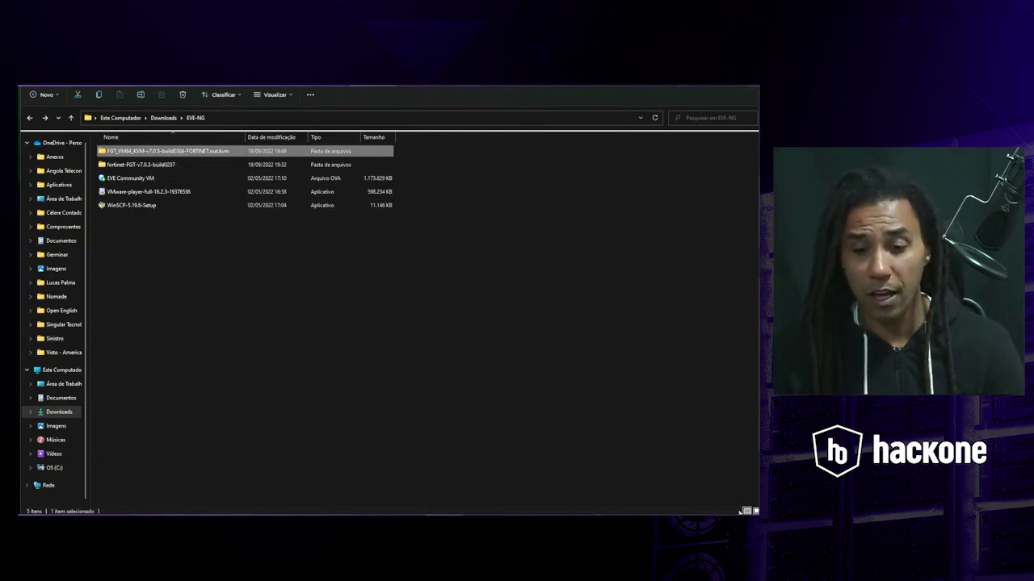
key("alt+Tab")
key("alt+Tab")
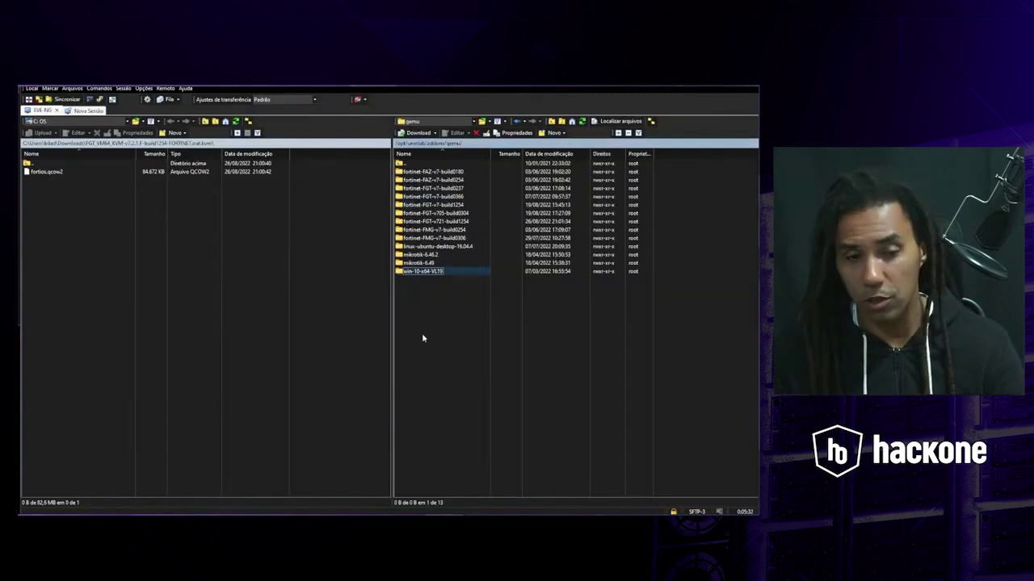
- Add a new directory named fortinet-FGT-705-teste under /opt/unetlab/addons/qemu on the server
right_click(431, 304)
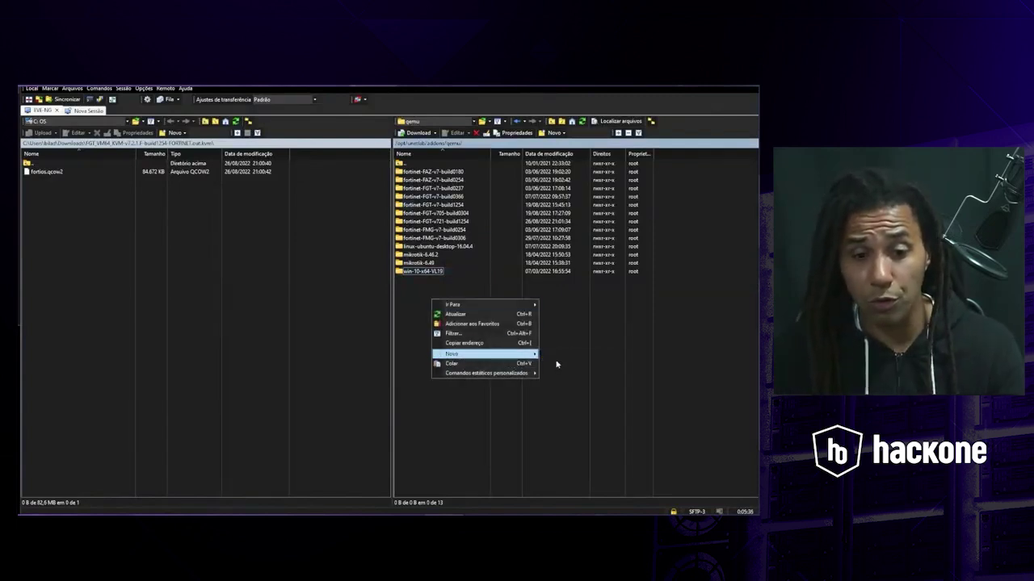
mouse_move(529, 353)
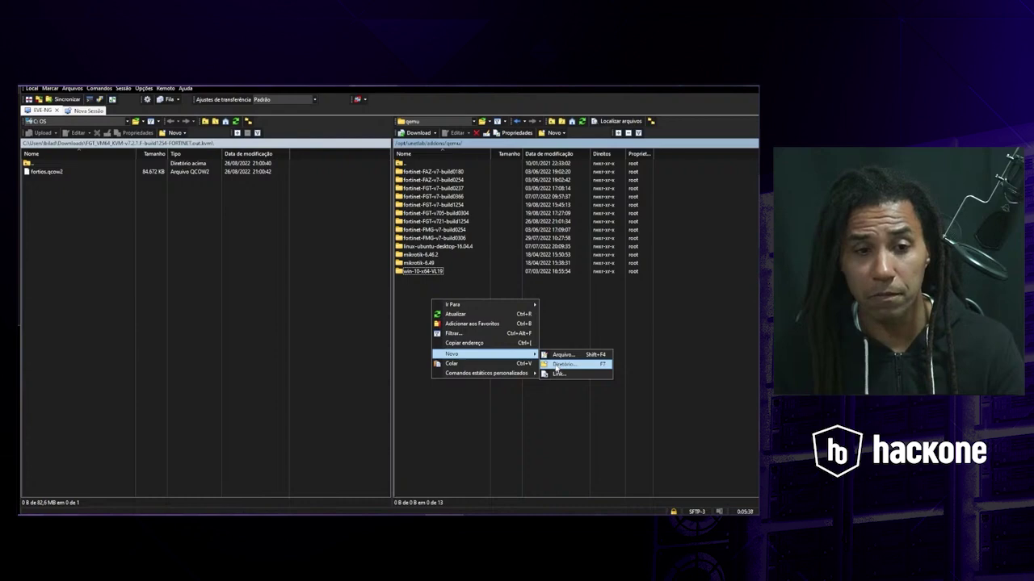
left_click(554, 364)
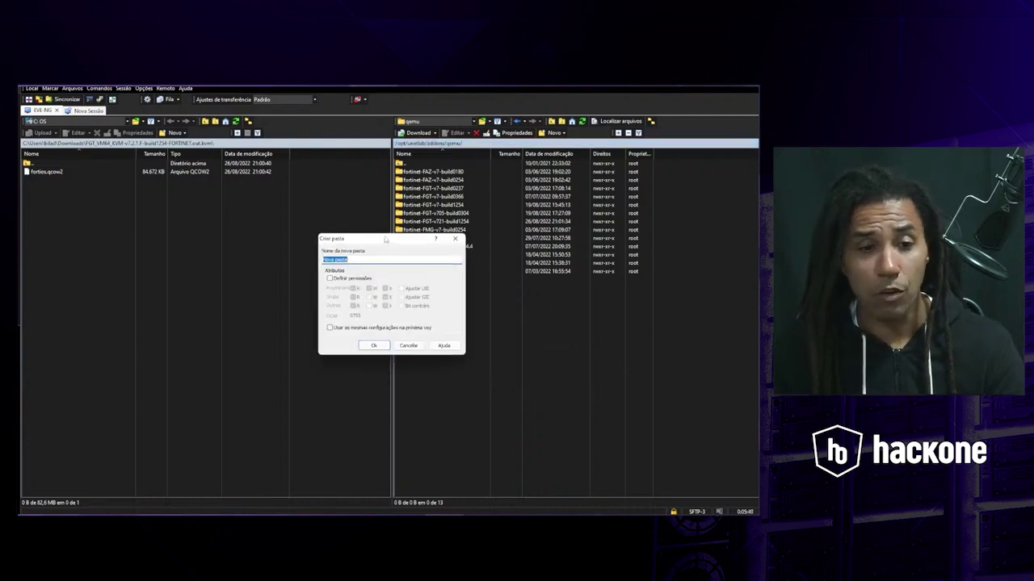
left_click_drag(385, 239, 467, 296)
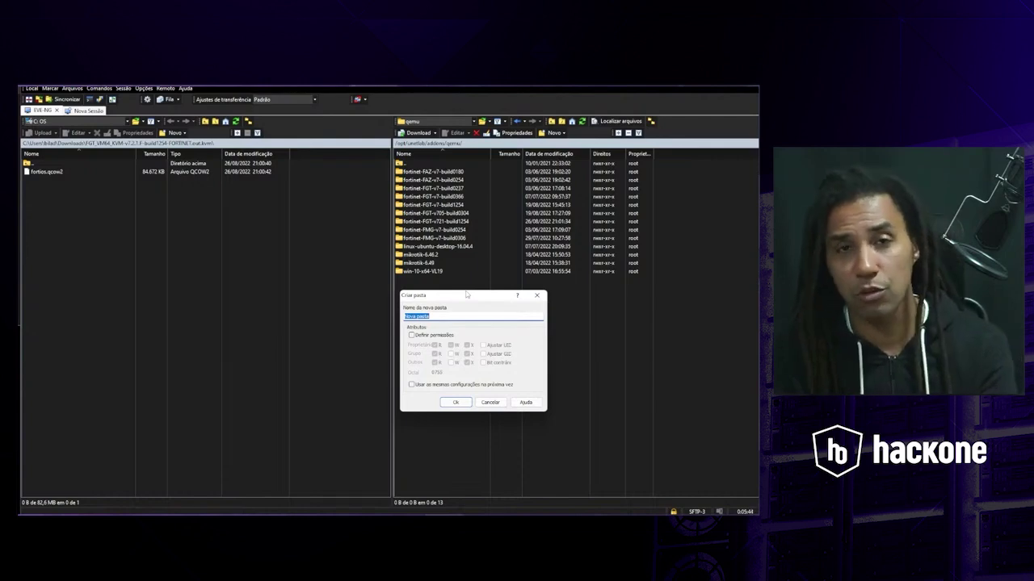
type("fortinet-")
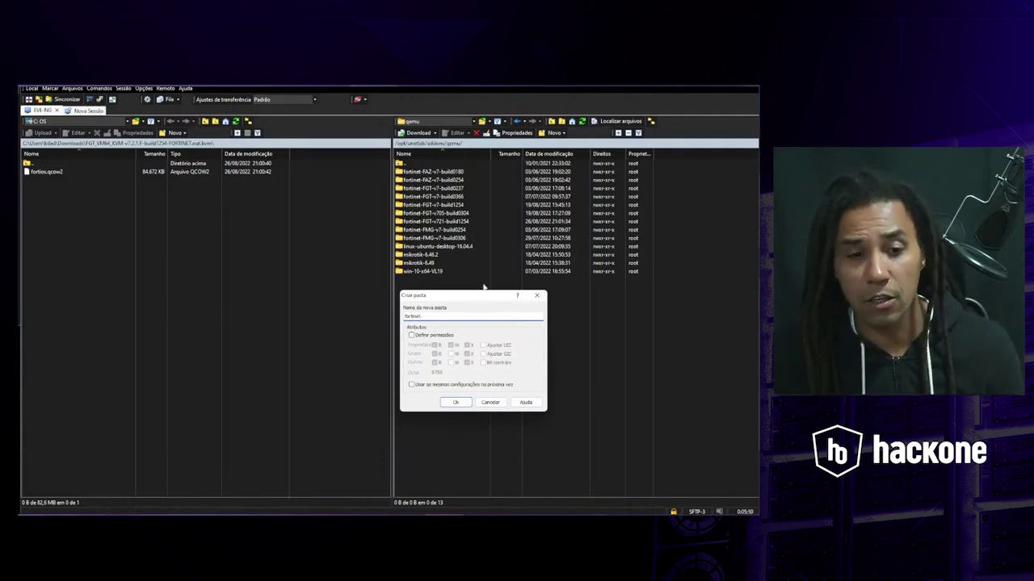
key("ctrl+a")
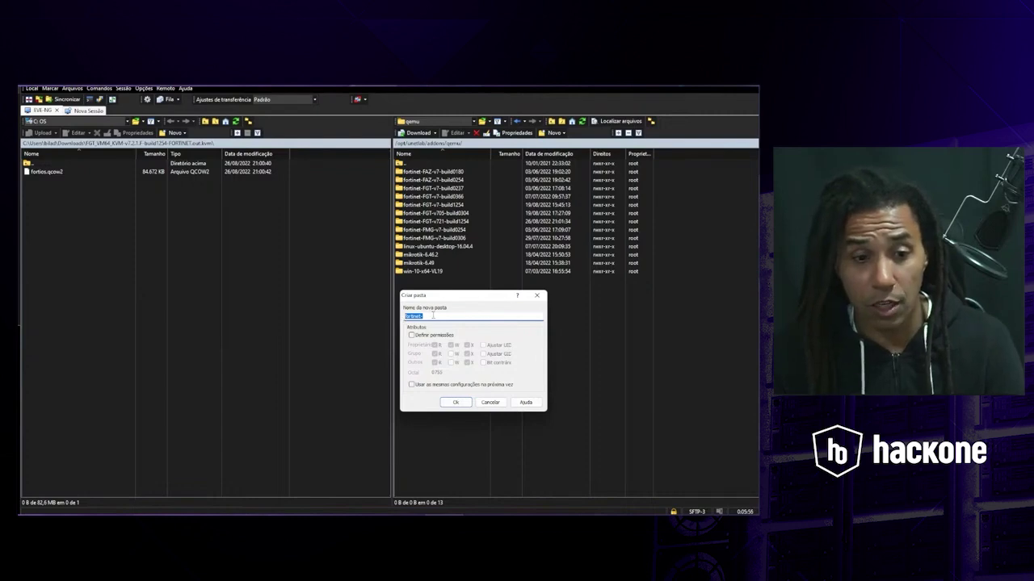
left_click(432, 315)
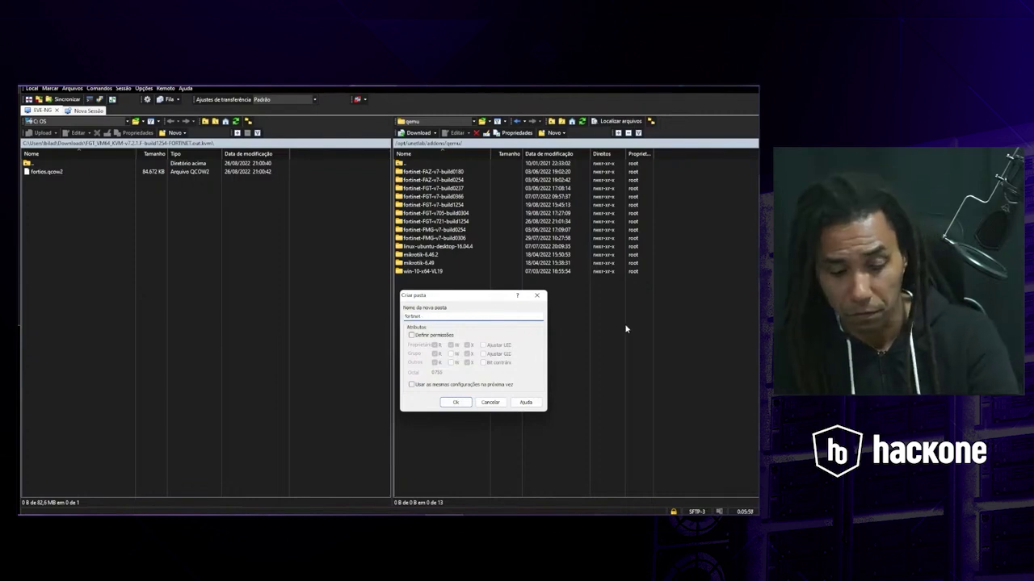
type("-FGT")
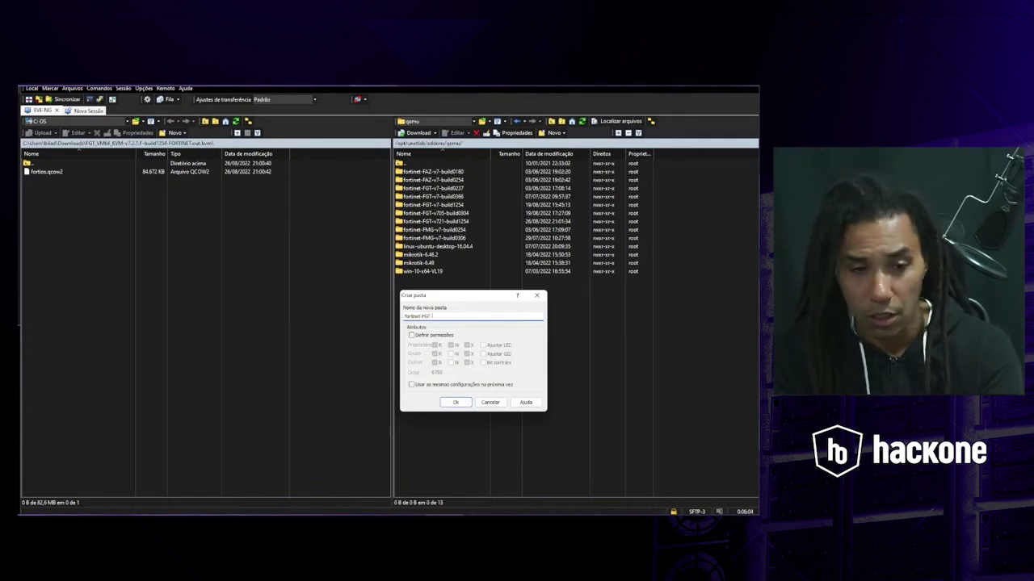
type("-")
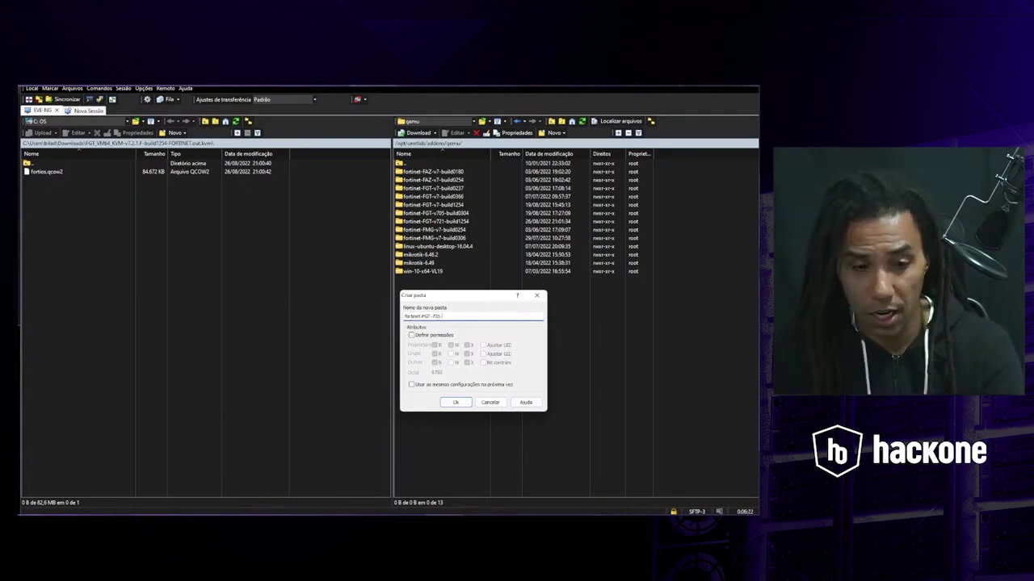
type("build")
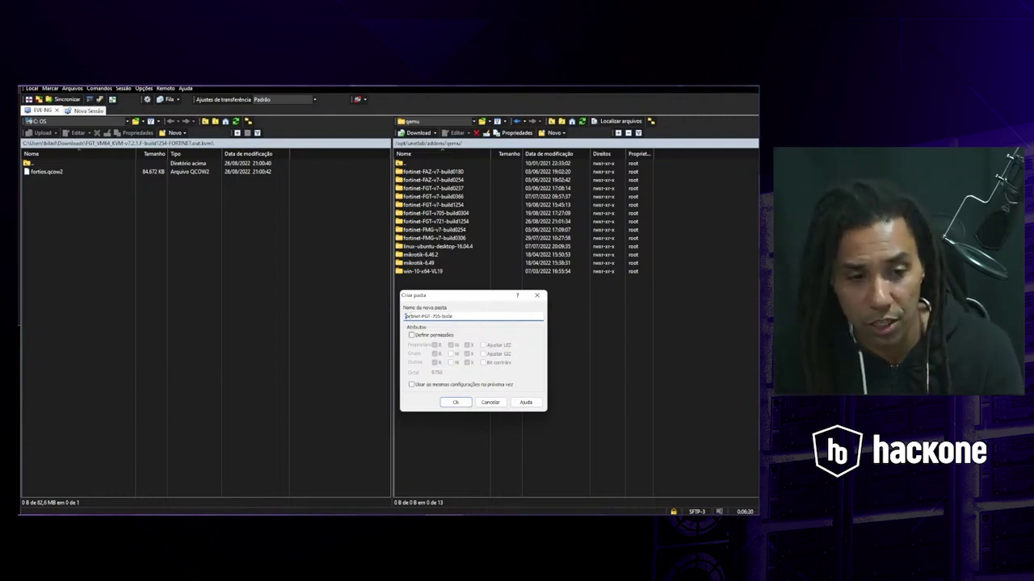
double_click(406, 316)
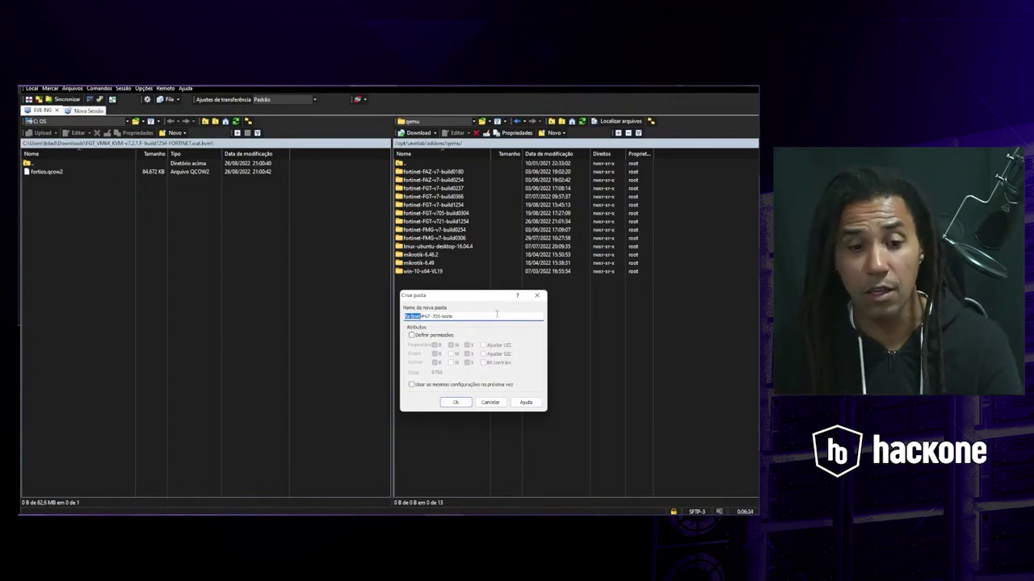
left_click(457, 402)
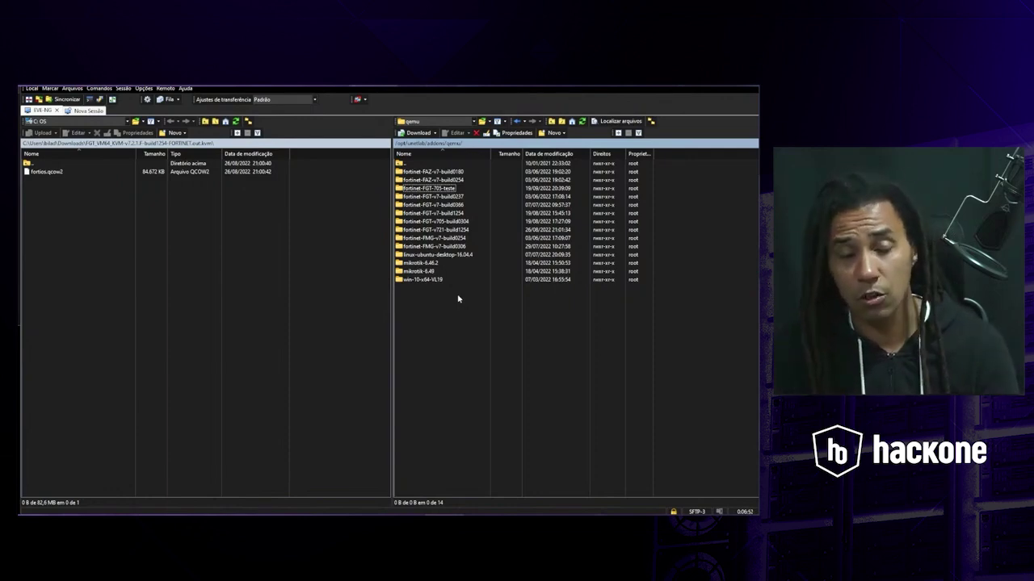
- In the local pane, go to Downloads\EVE-NG and widen the name column to show full file names
left_click(427, 188)
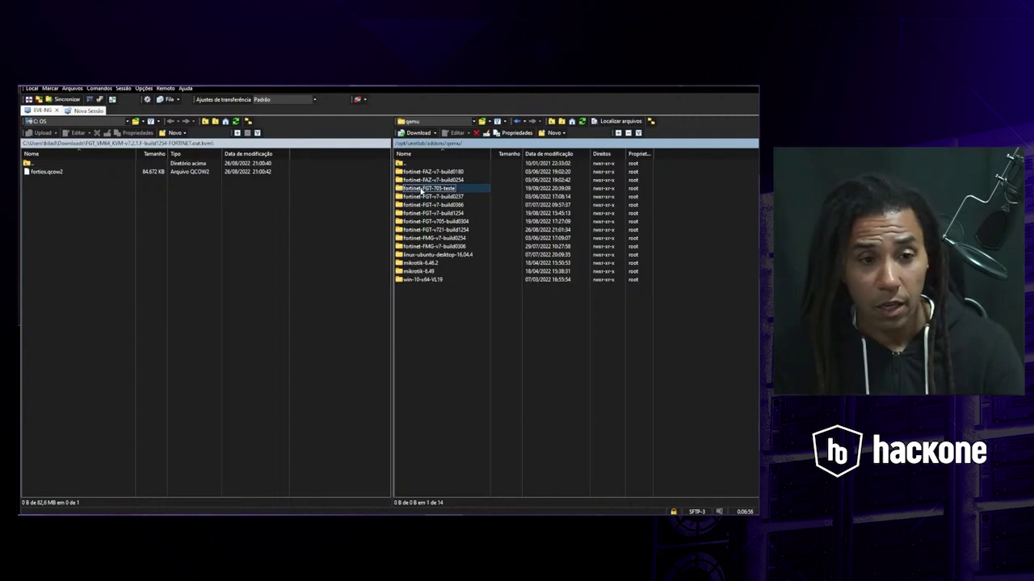
double_click(32, 165)
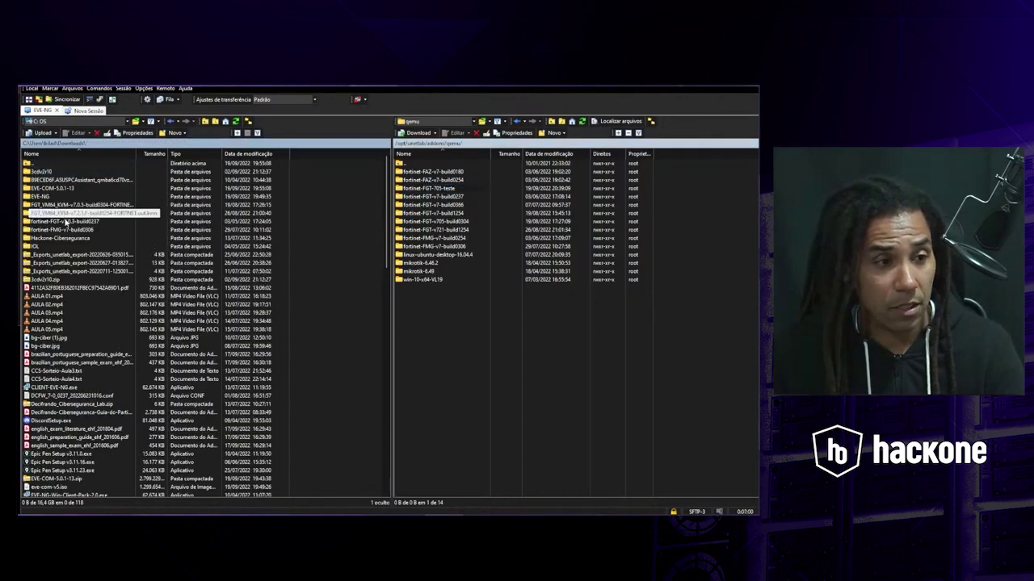
double_click(46, 197)
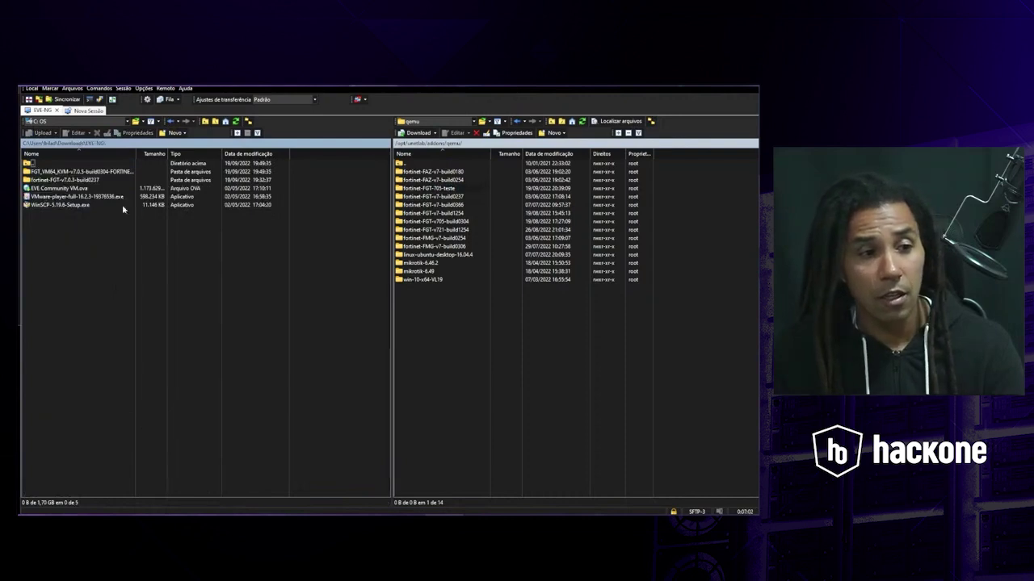
left_click_drag(135, 152, 202, 146)
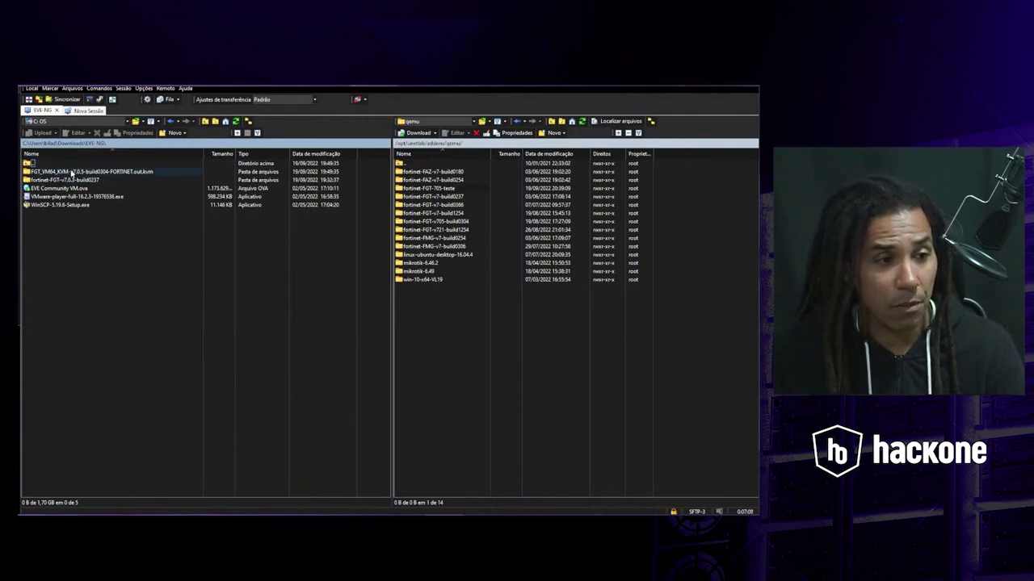
- Open the FGT_VM64_KVM v7.0.5 folder and select its fortios.qcow2 image
left_click(71, 172)
double_click(71, 172)
left_click(42, 173)
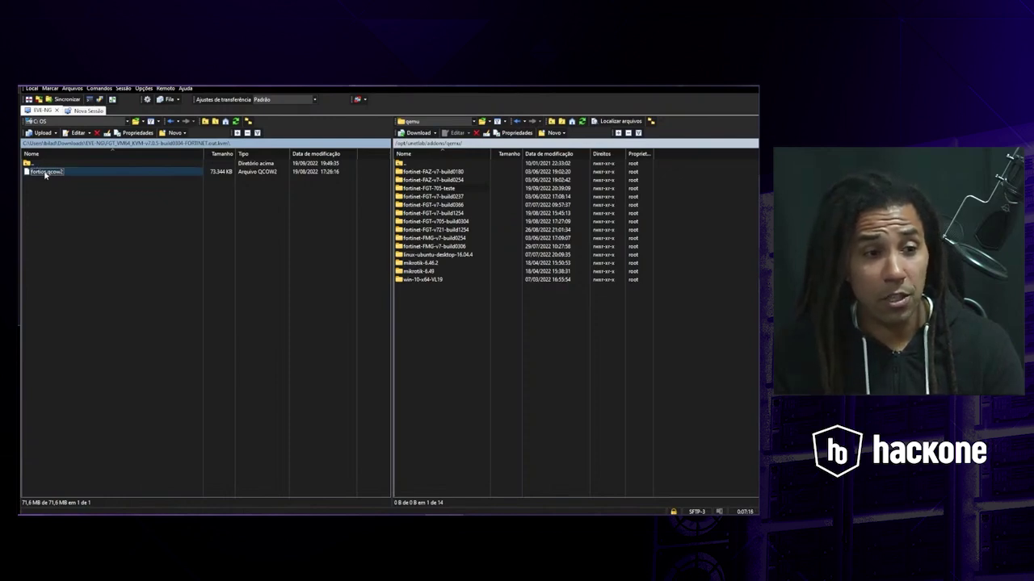
right_click(73, 172)
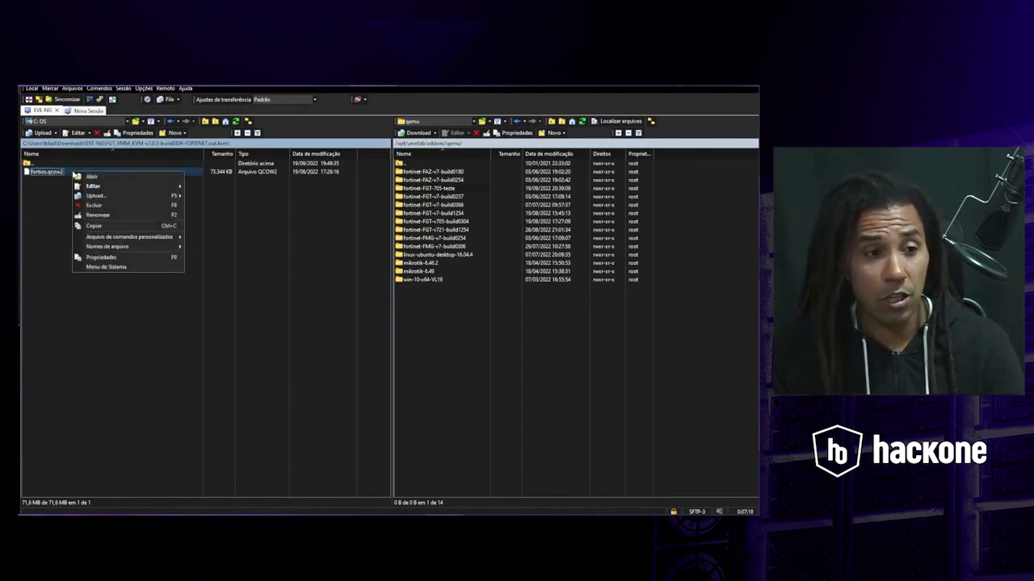
mouse_move(95, 198)
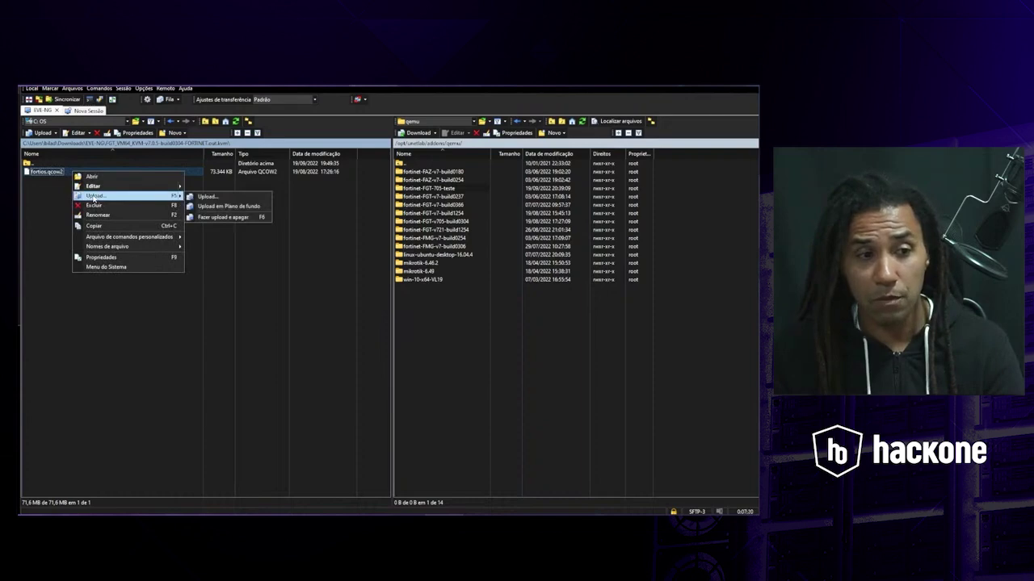
left_click(80, 339)
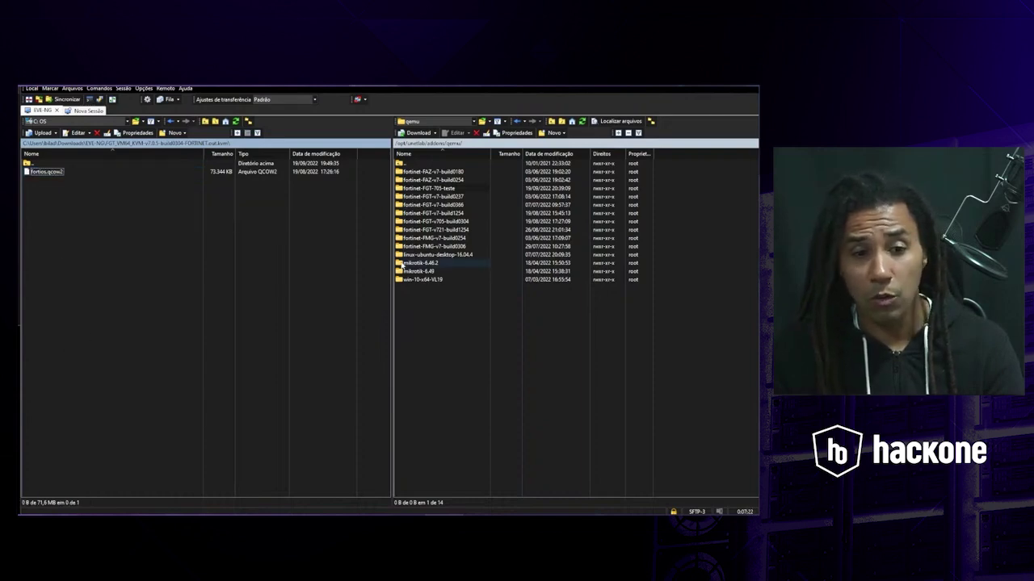
left_click(46, 173)
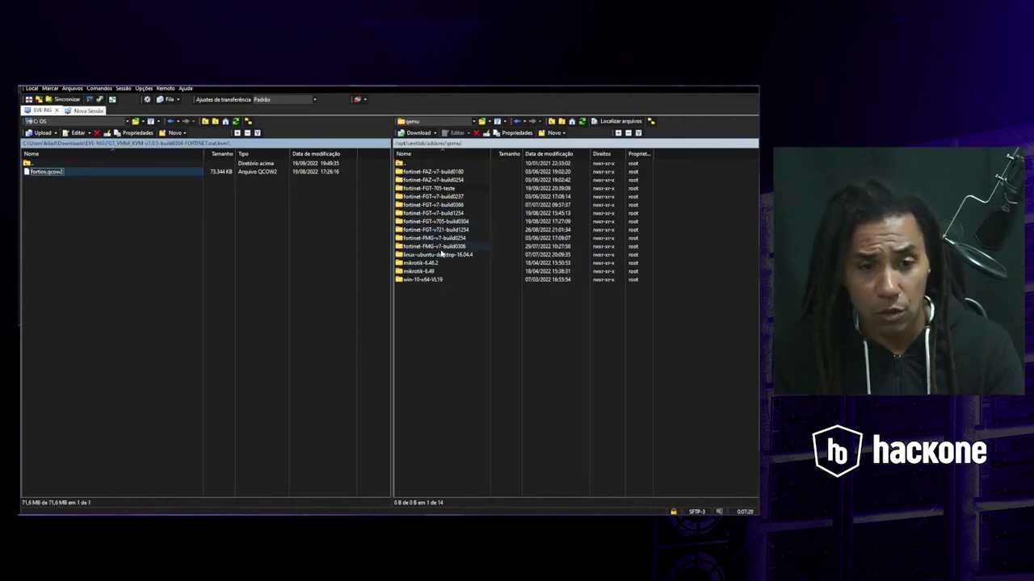
- Drag the 73,344 KB fortios.qcow2 into the opened remote fortinet-FGT-705-teste folder
double_click(428, 189)
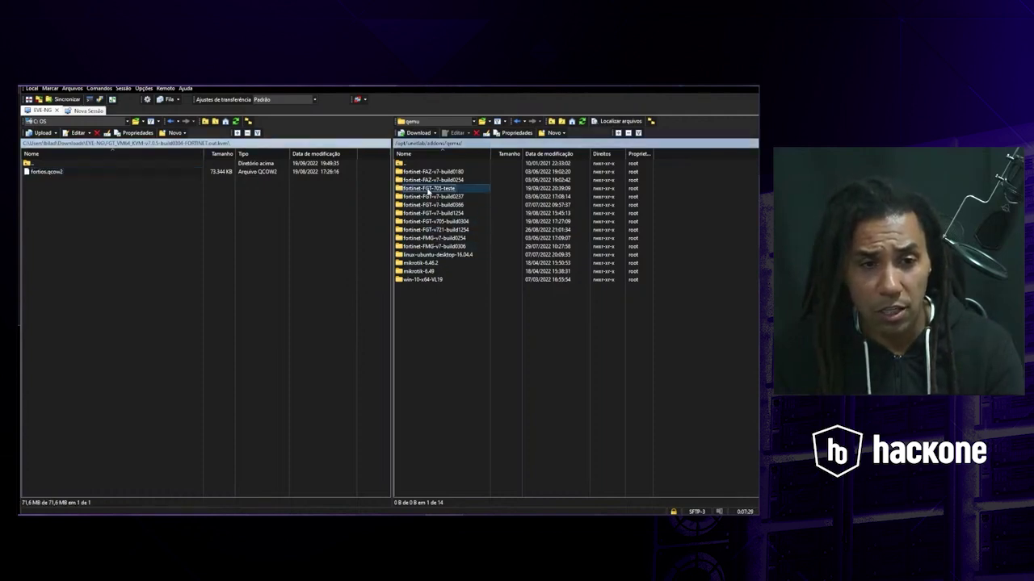
left_click(37, 175)
left_click_drag(37, 175, 433, 194)
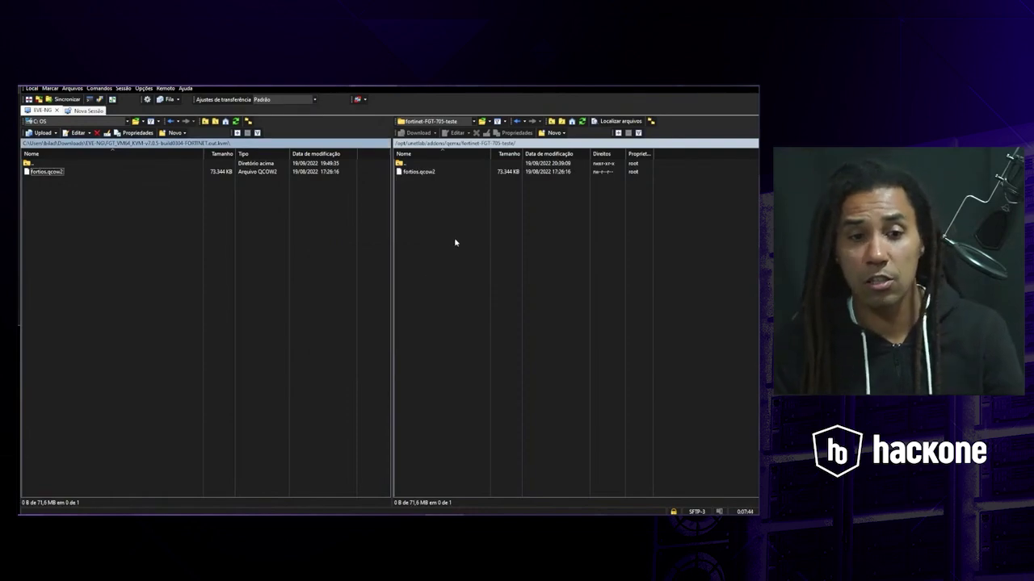
- Compare disk file names in the fortinet-FGT-v7, linux-ubuntu-desktop, mikrotik-6.49 and win-10-x64-VL19 folders
left_click(403, 165)
double_click(406, 165)
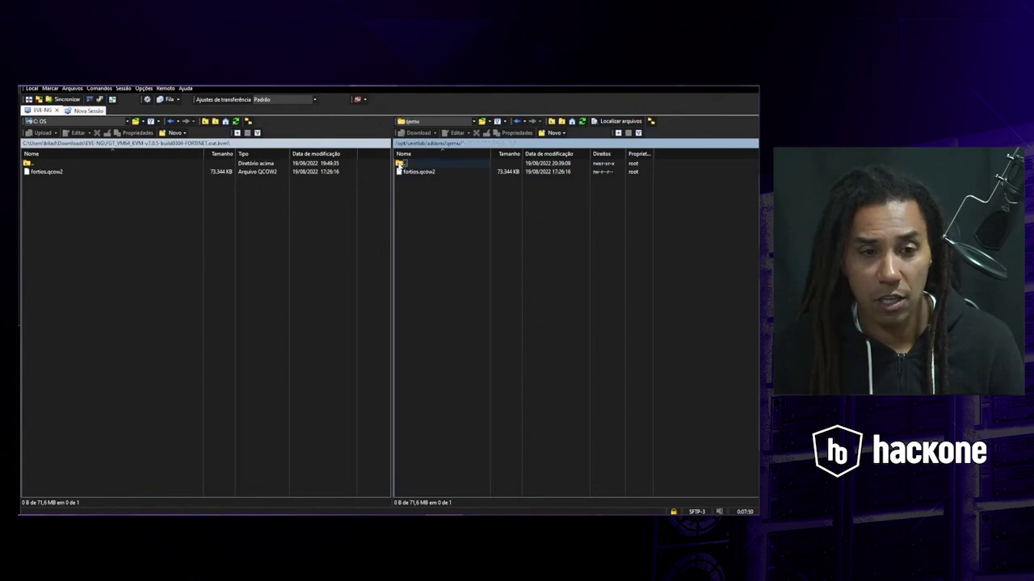
double_click(420, 214)
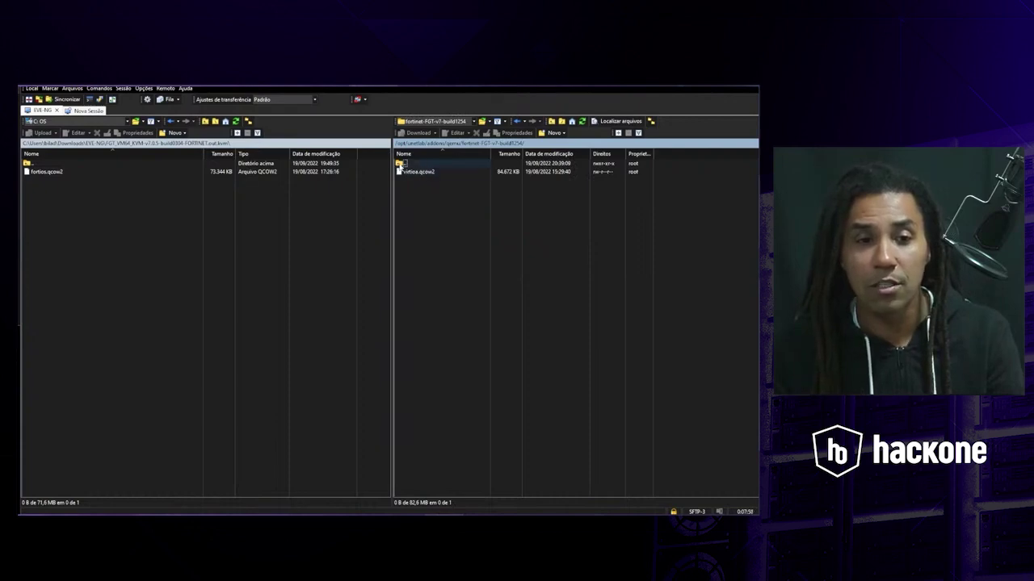
double_click(400, 164)
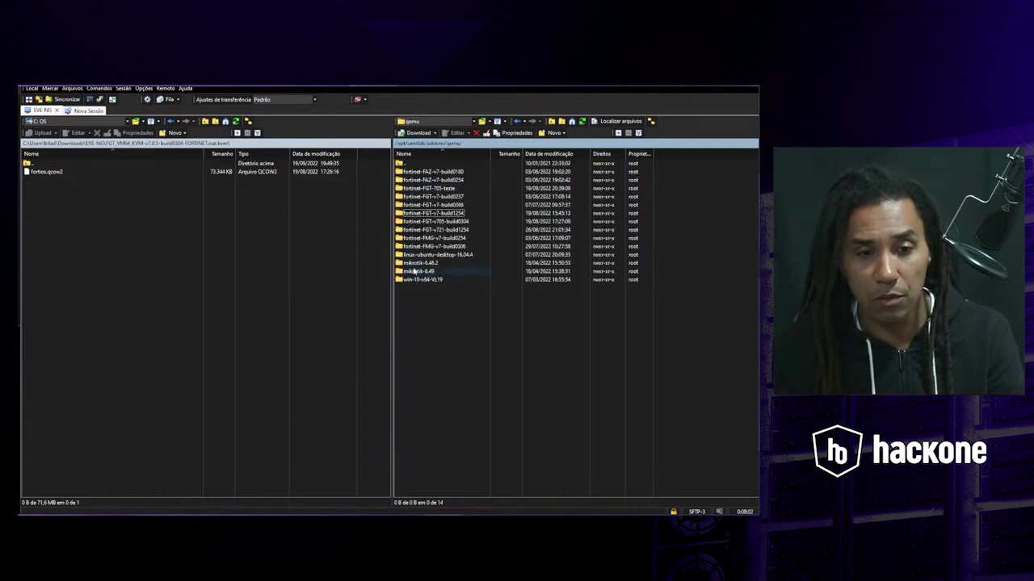
double_click(417, 255)
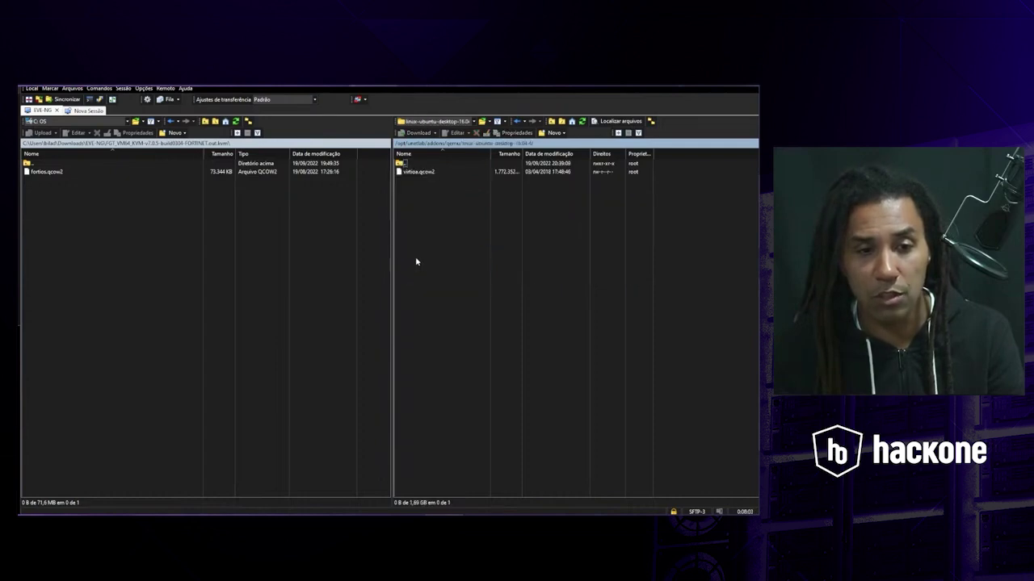
double_click(400, 164)
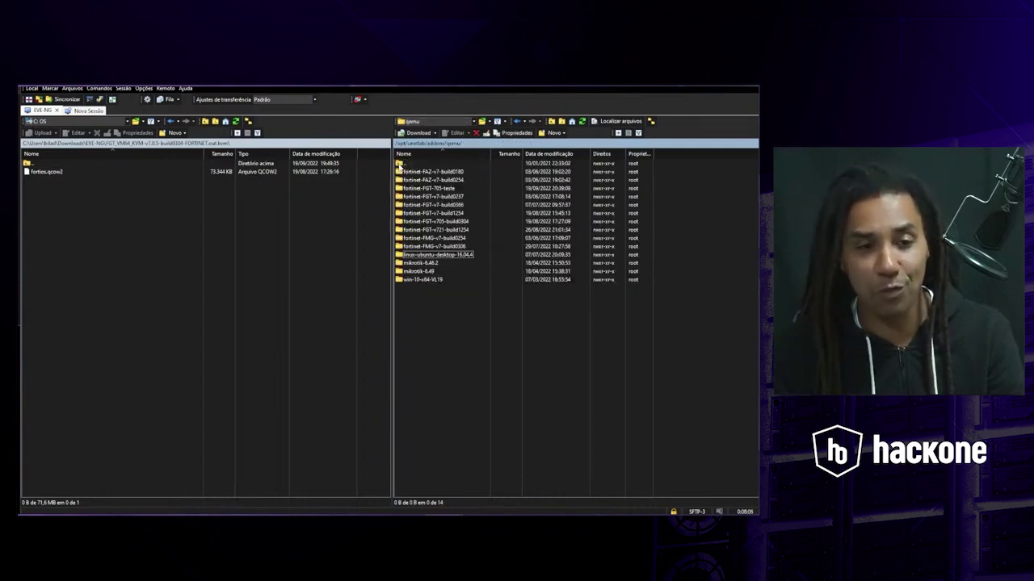
double_click(413, 271)
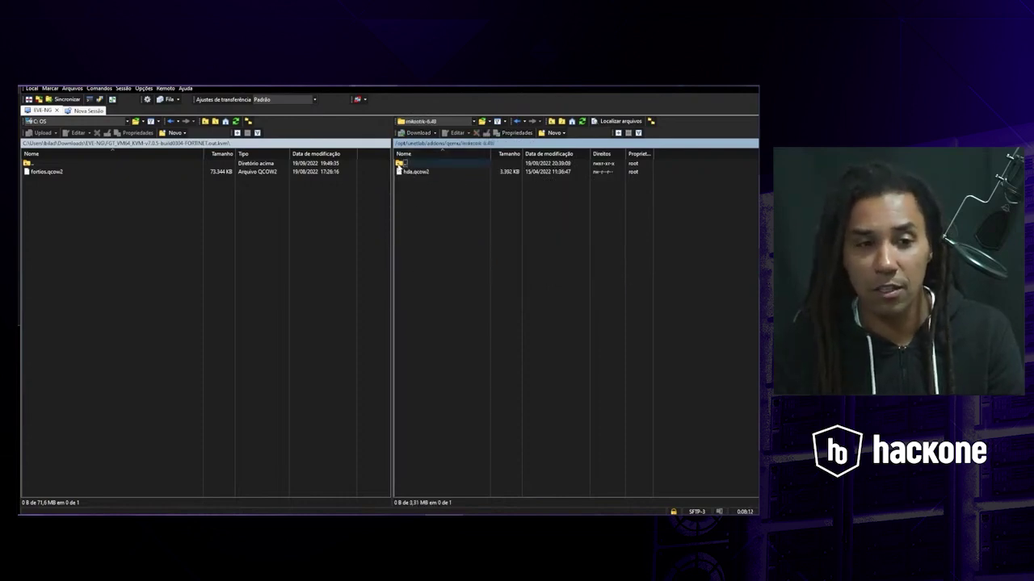
double_click(399, 165)
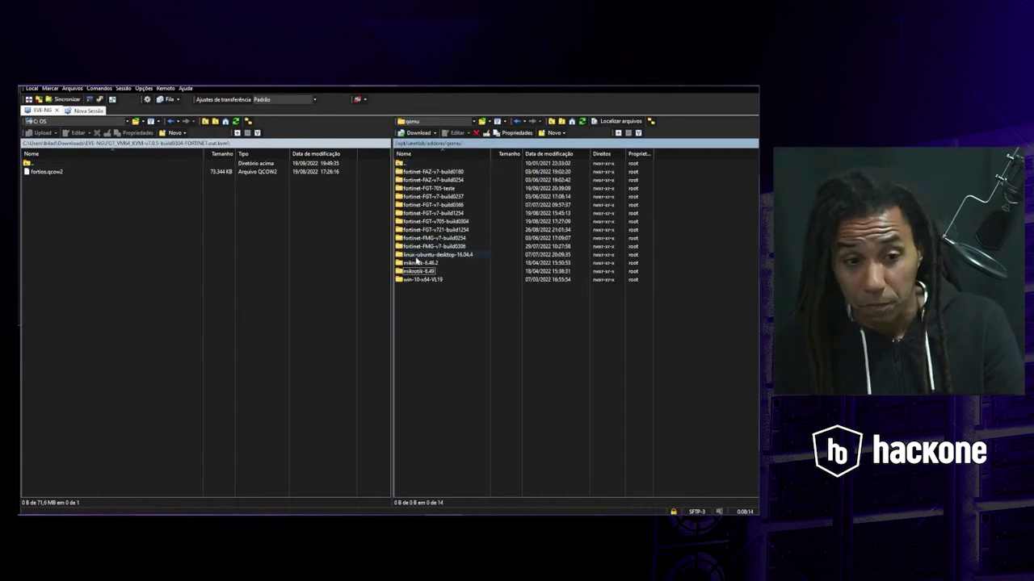
double_click(414, 279)
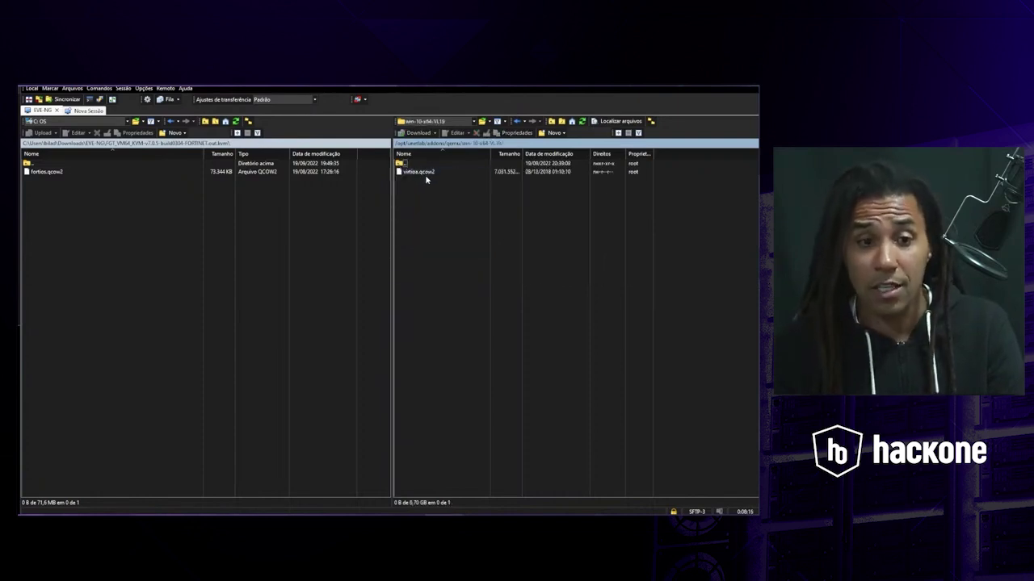
double_click(400, 164)
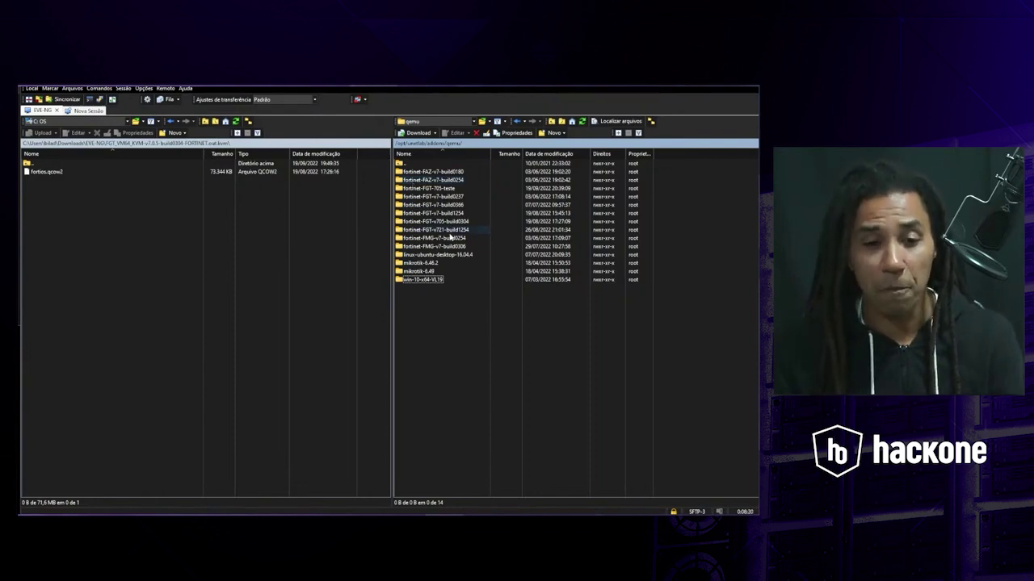
- Reopen fortinet-FGT-705-teste and start renaming the uploaded fortios.qcow2
double_click(427, 189)
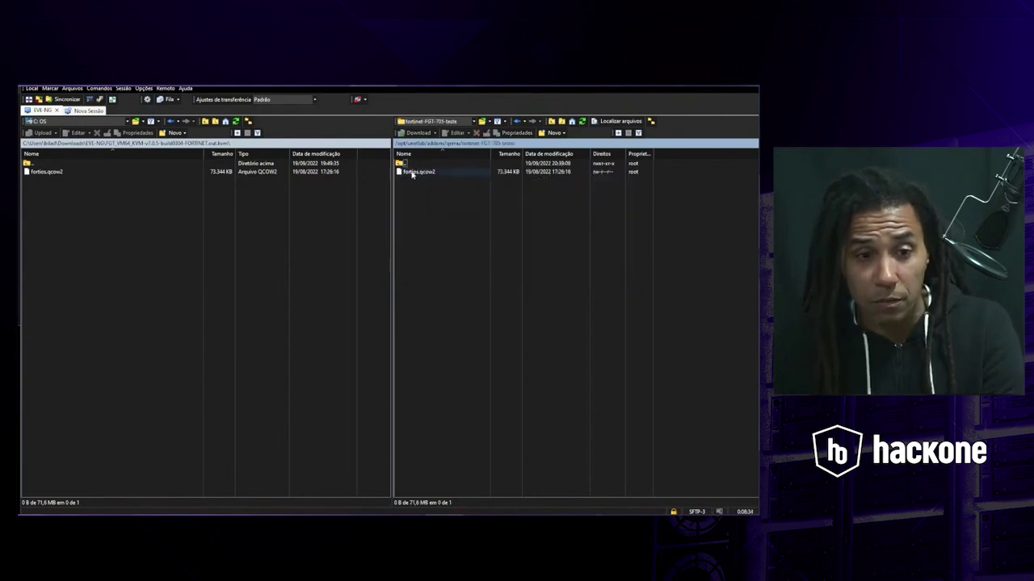
left_click(412, 173)
right_click(412, 175)
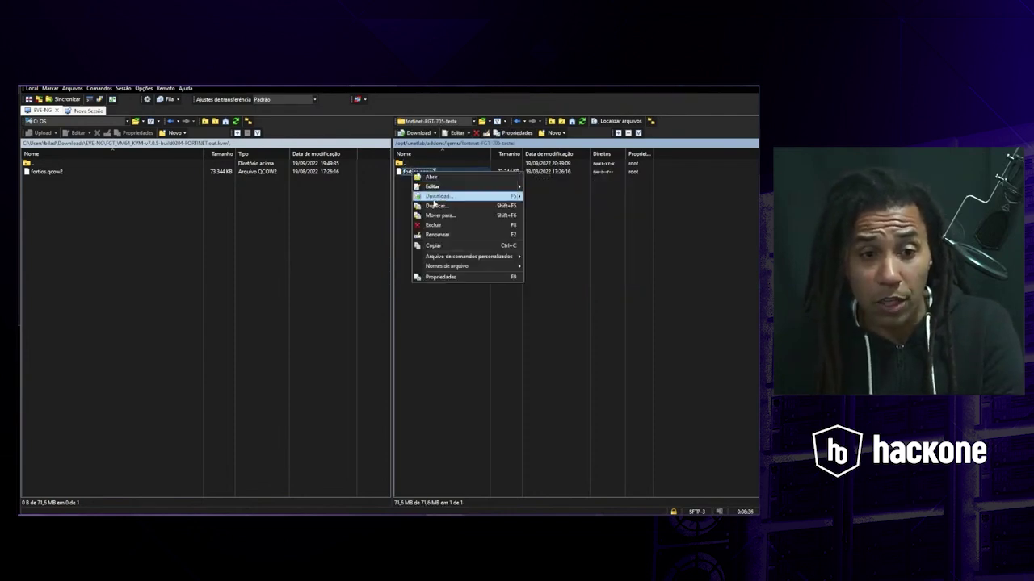
left_click(418, 198)
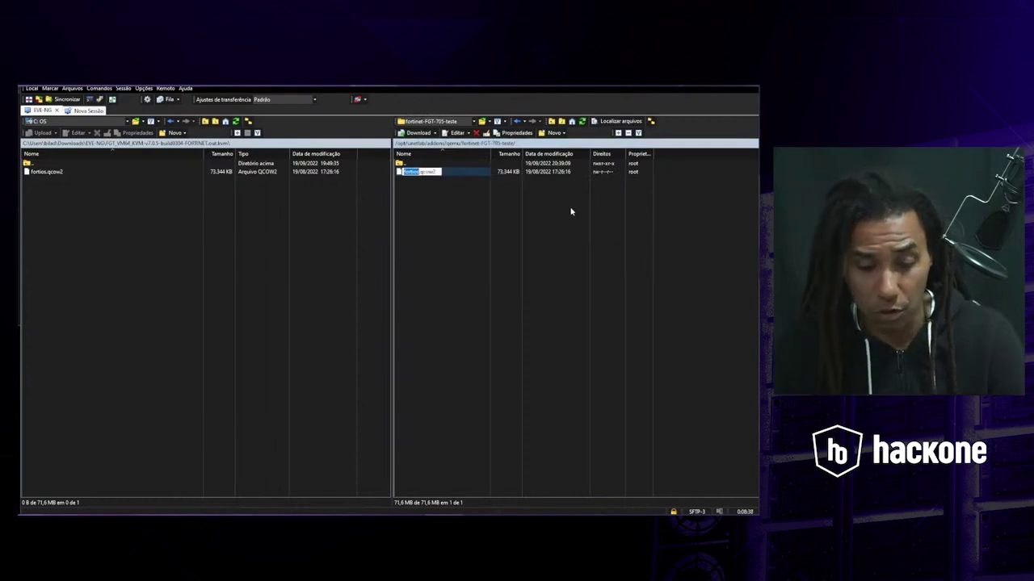
- Rename fortios.qcow2 to virtioa.qcow2 and return to the qemu directory
type("virtio")
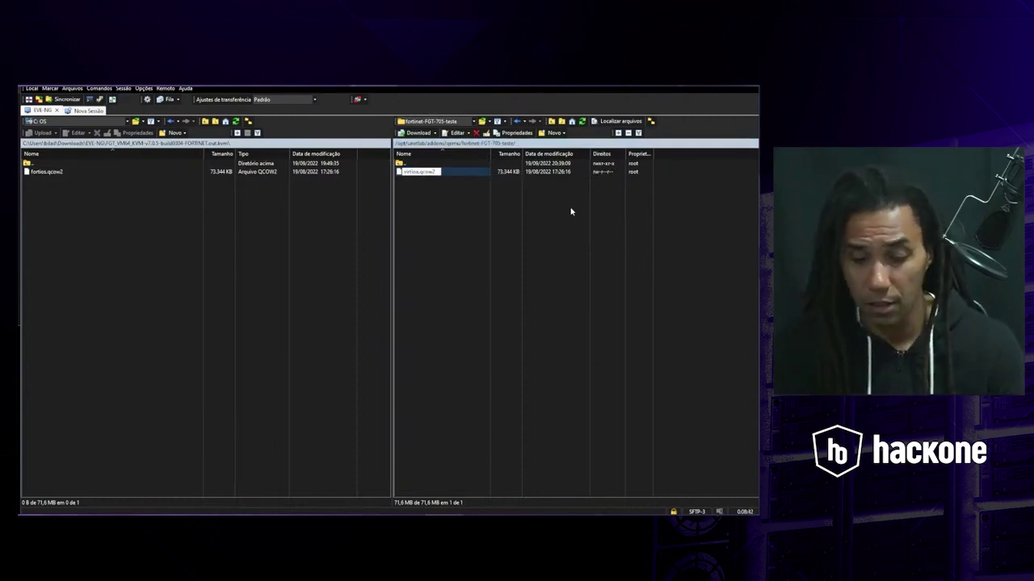
left_click(570, 212)
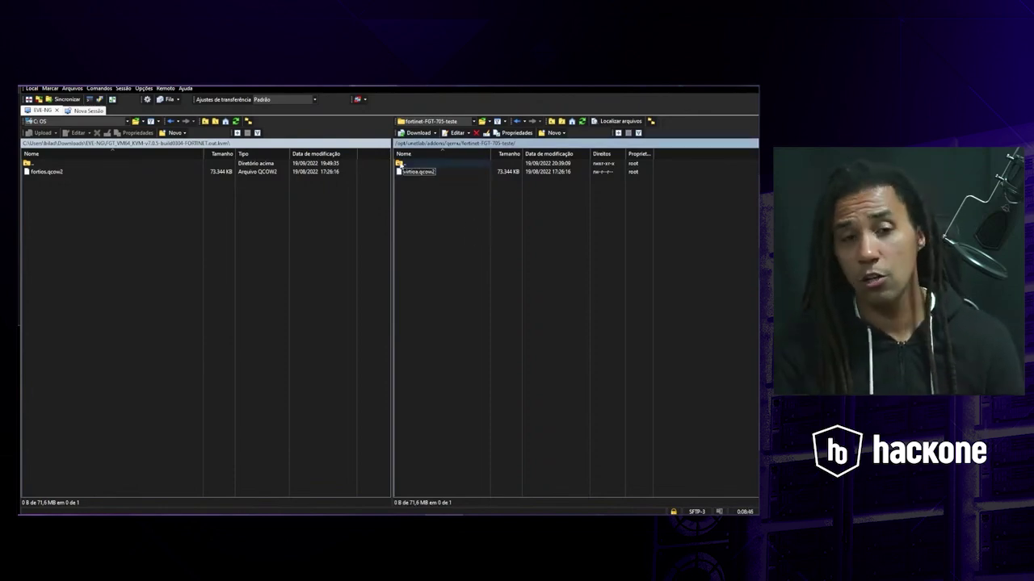
double_click(401, 164)
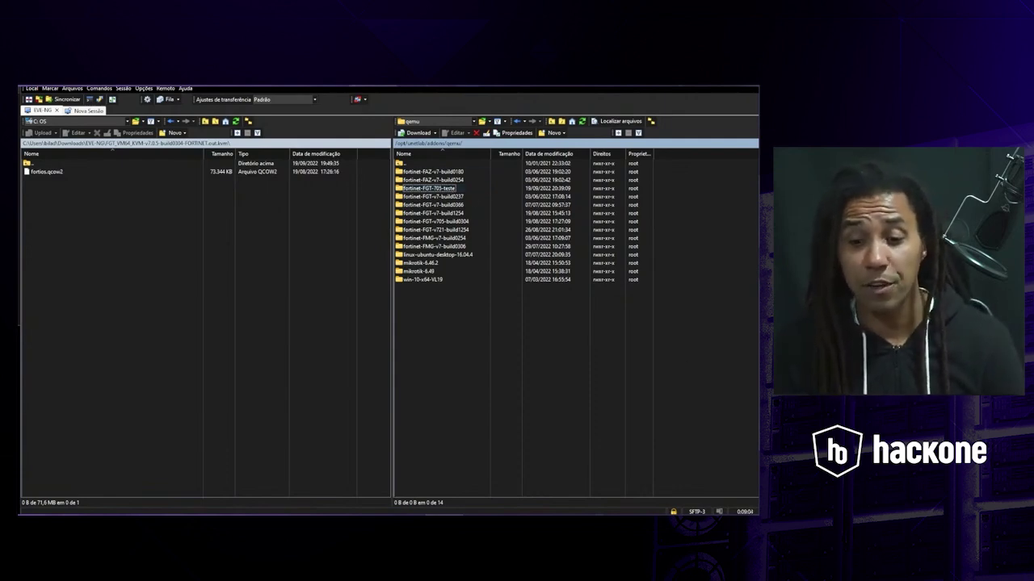
- Leave WinSCP and switch to the Chrome window showing the EVE-NG documentation
left_click(709, 518)
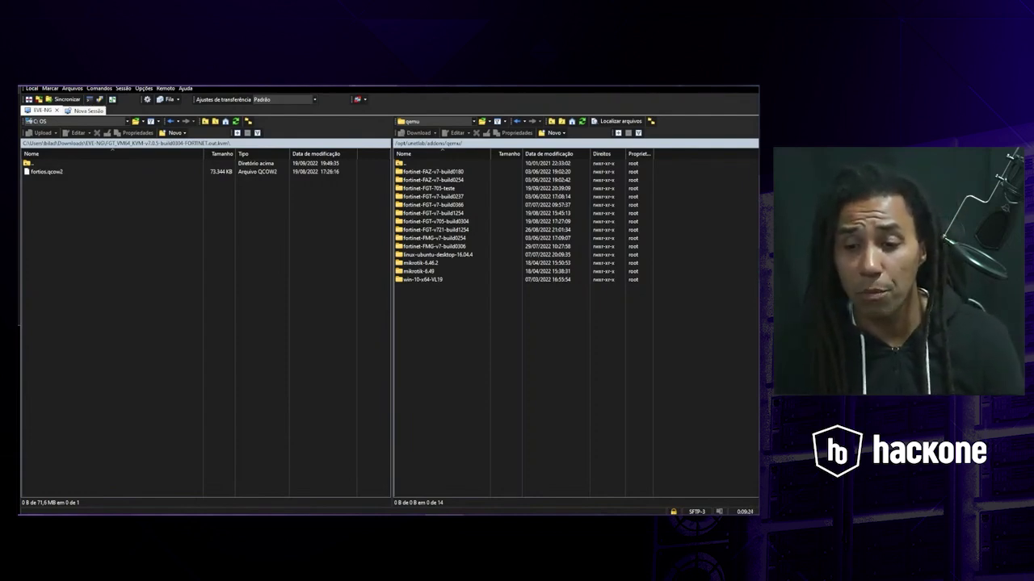
key("alt+Tab")
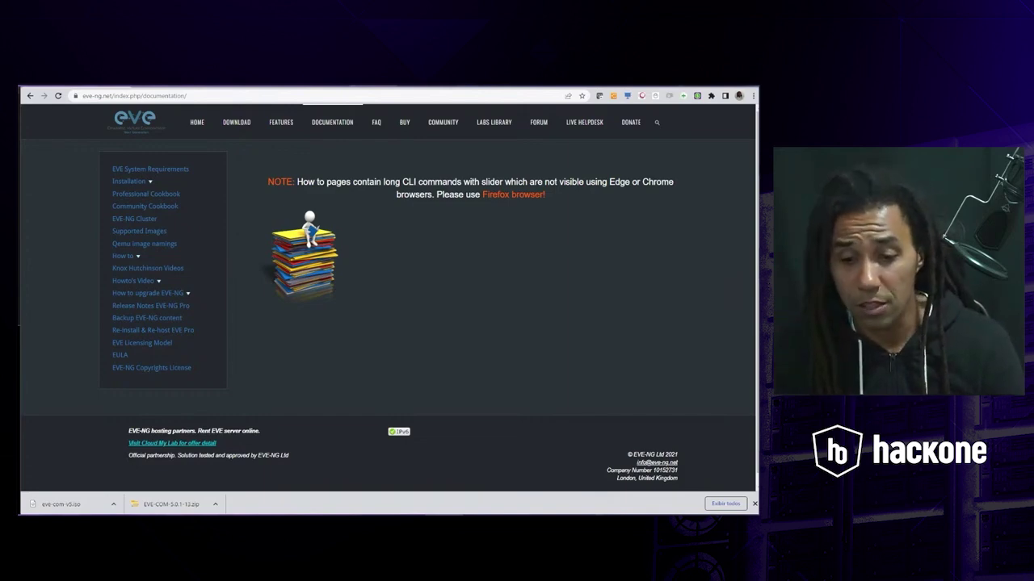
- Run /opt/unetlab/wrappers/unl_wrapper -a fixpermissions, fixing the misspelled first attempt
left_click(195, 86)
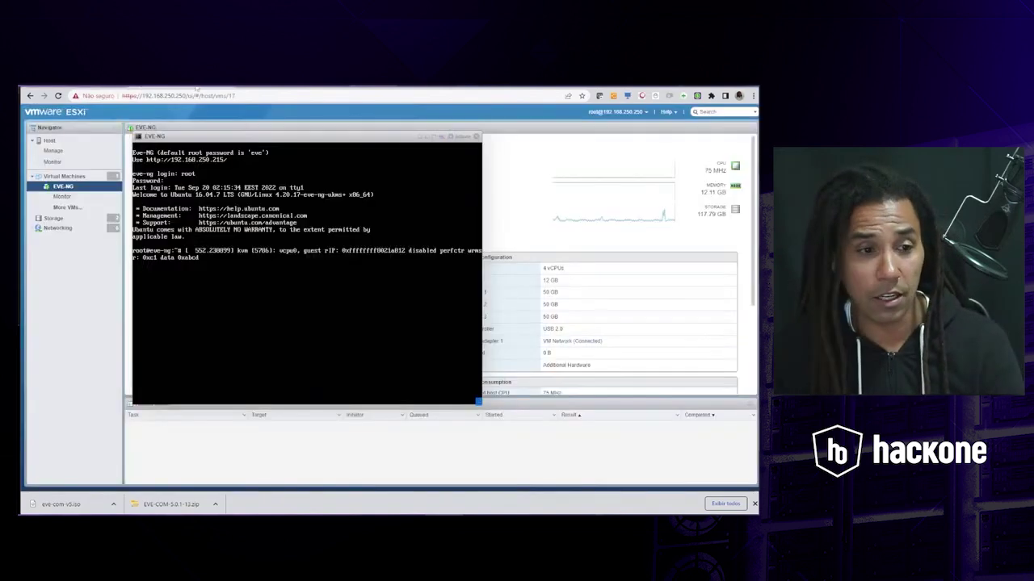
key("Return")
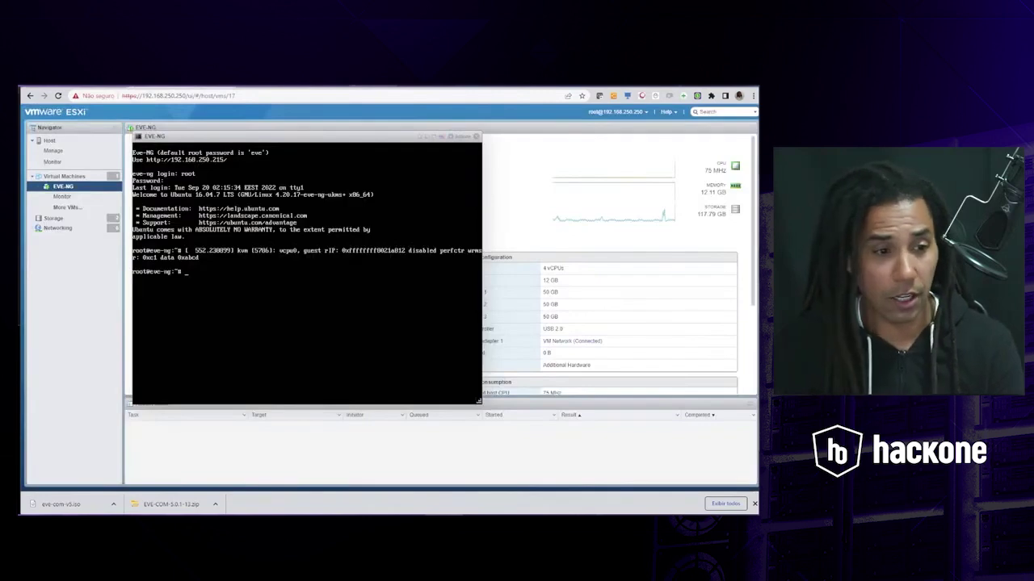
key("Return")
key("Return")
key("Return")
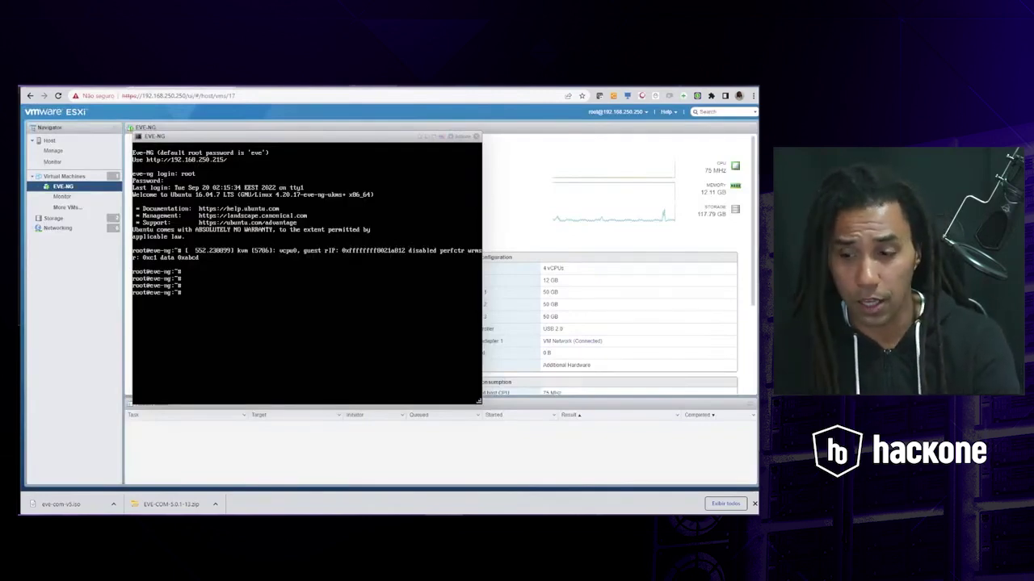
type("/opt/")
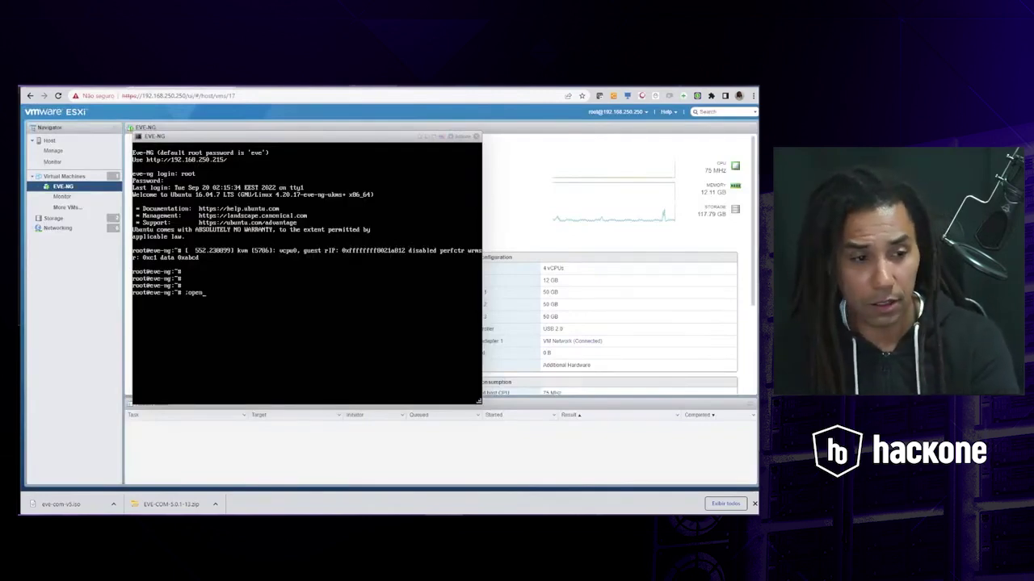
key("BackSpace")
key("BackSpace")
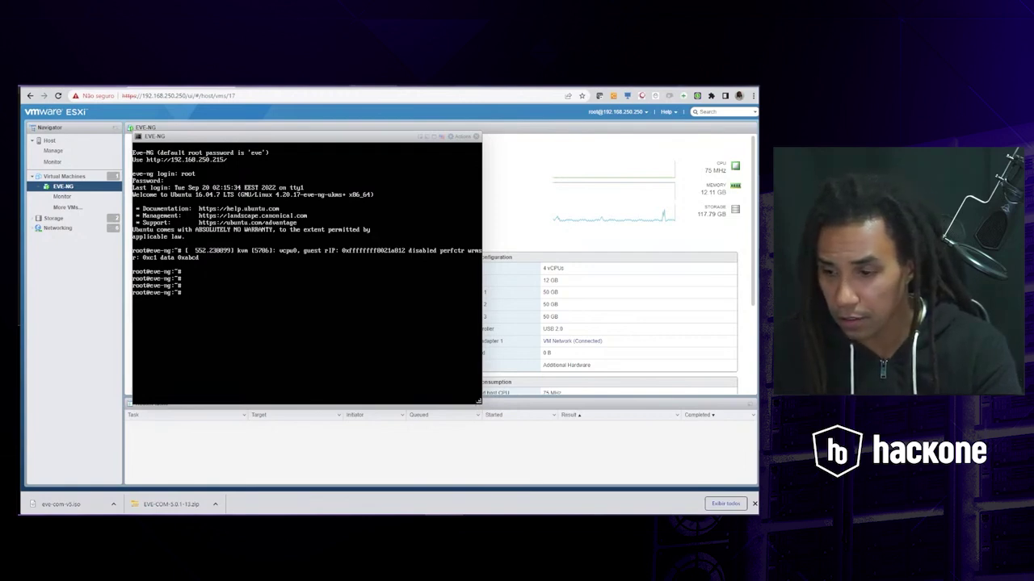
type("/opt/")
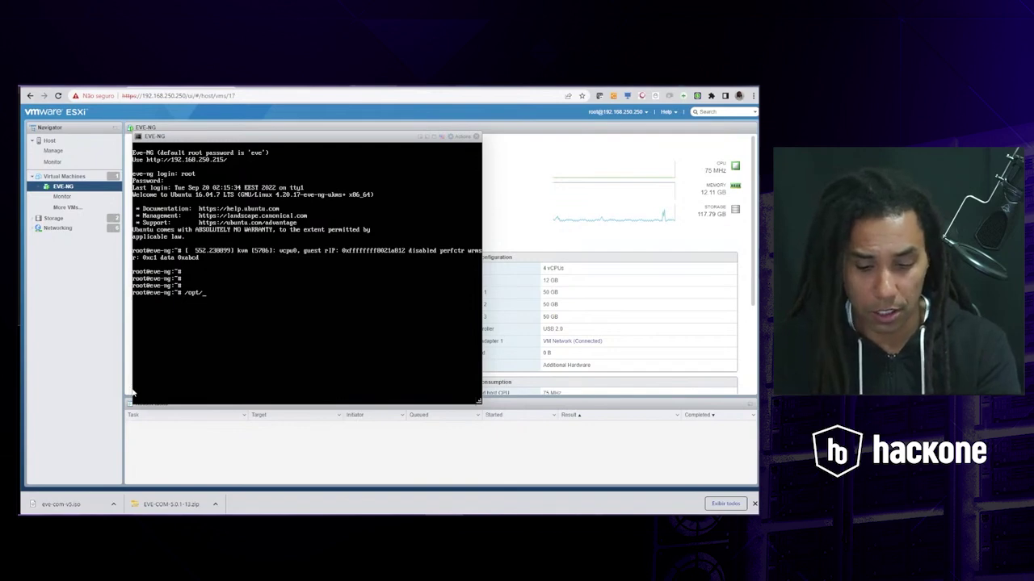
type("unetlab/")
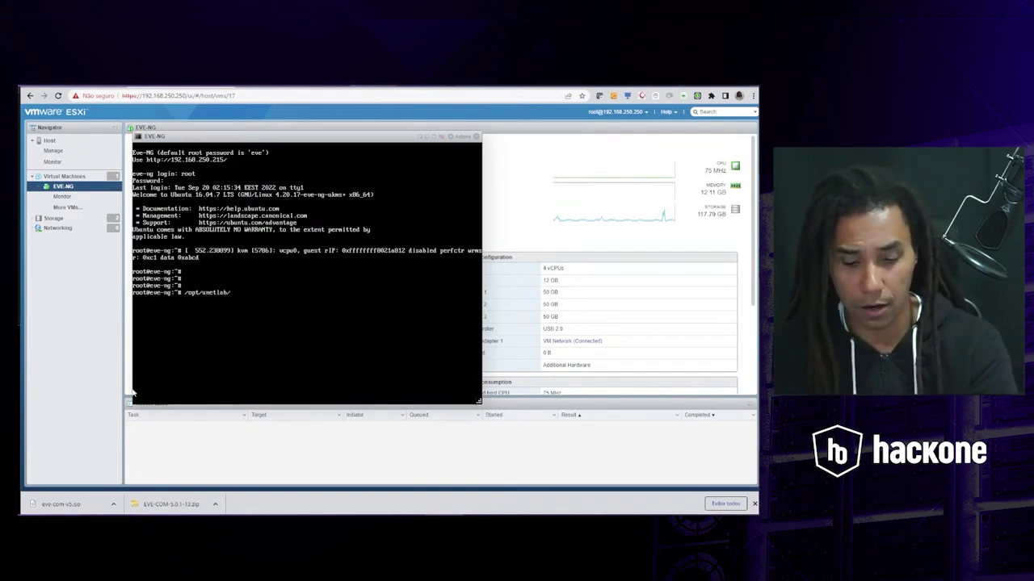
type("wrappers/")
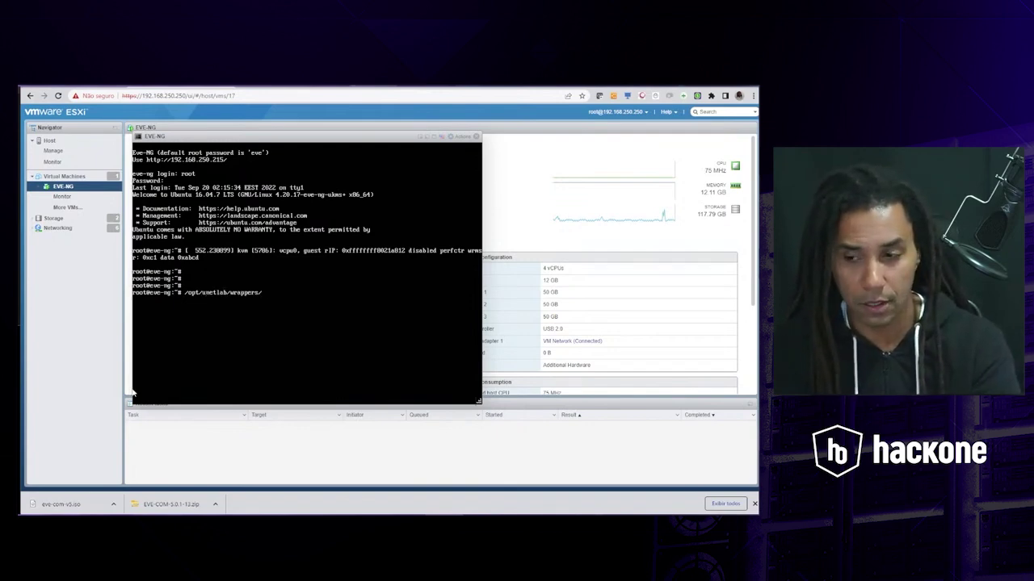
type("un")
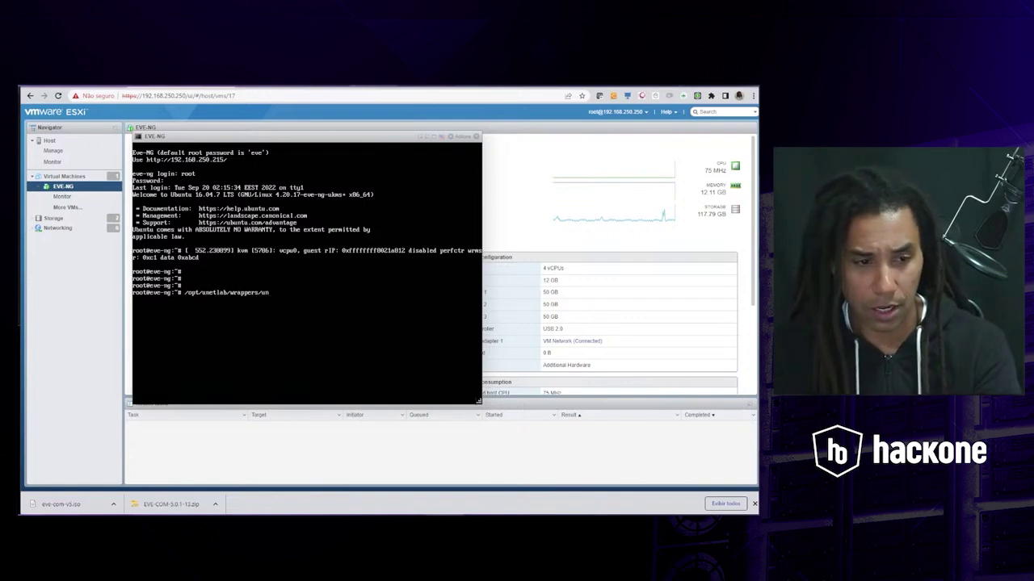
type("l_wrapper")
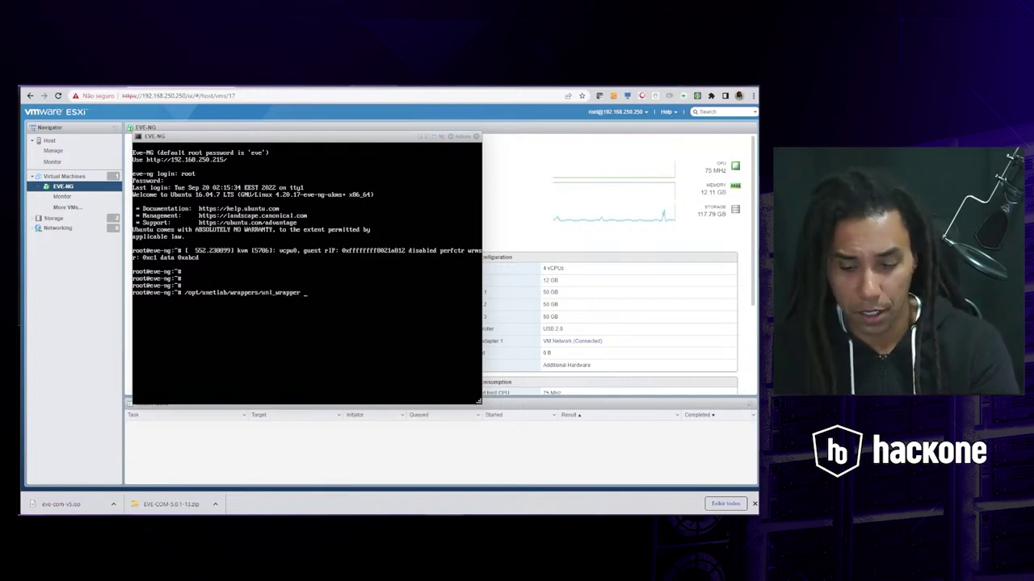
type(" -a fixpermi")
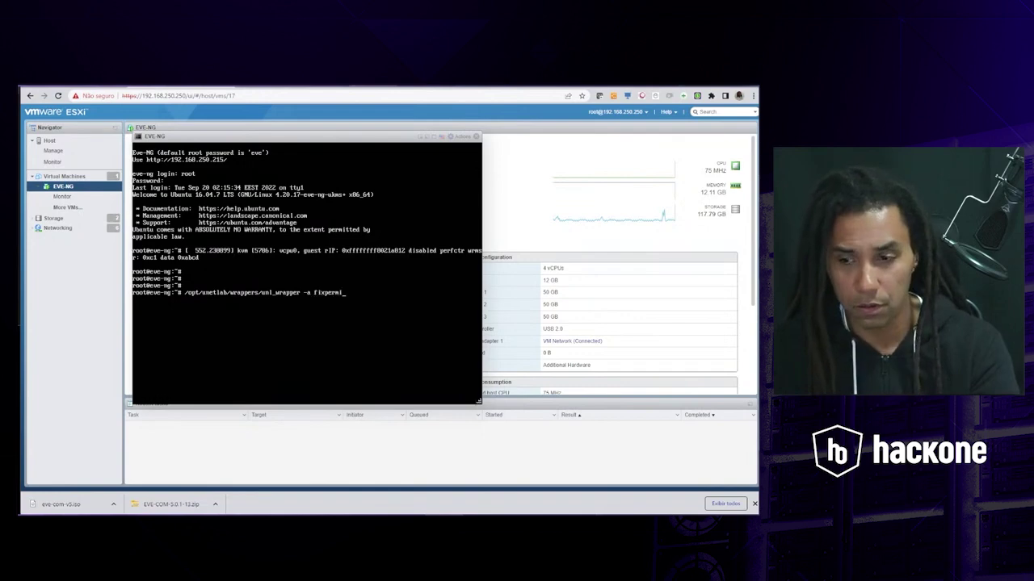
type("on")
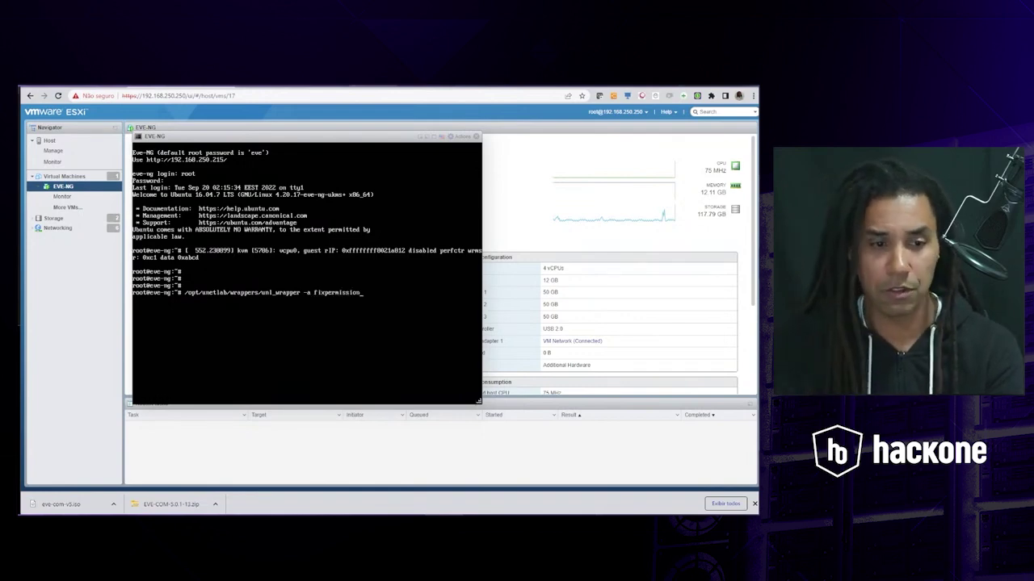
key("Return")
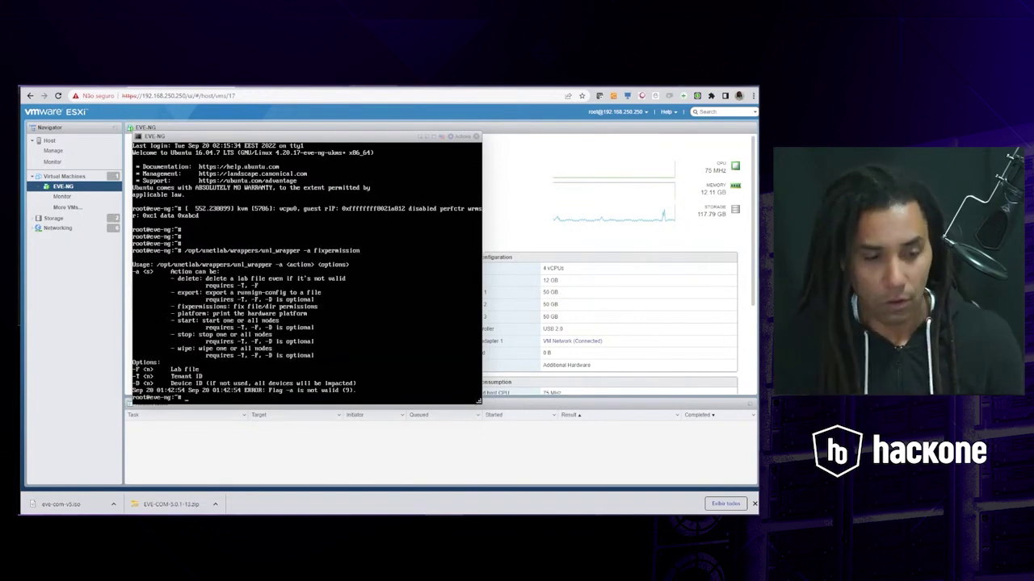
key("Up")
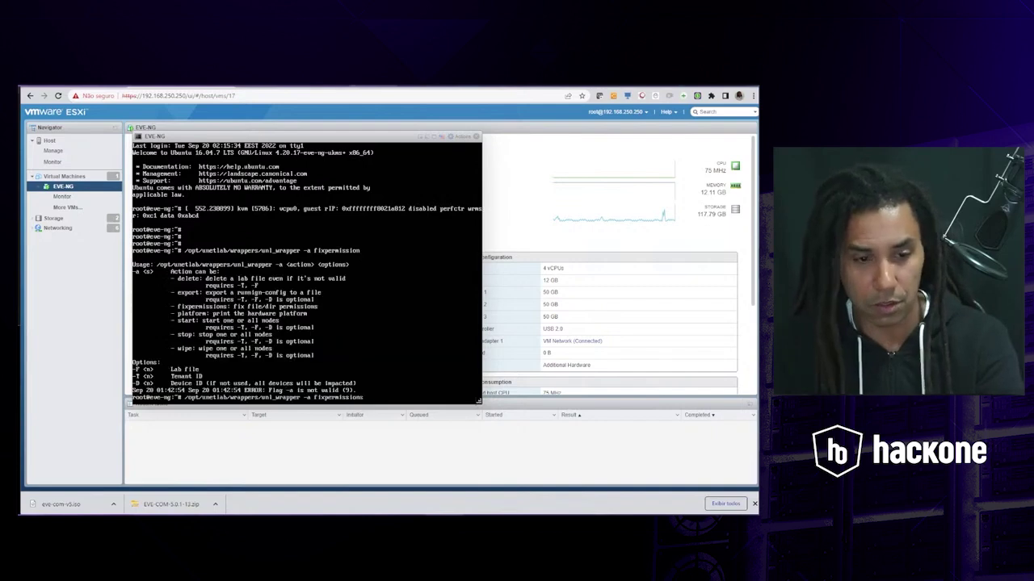
type("s")
key("Return")
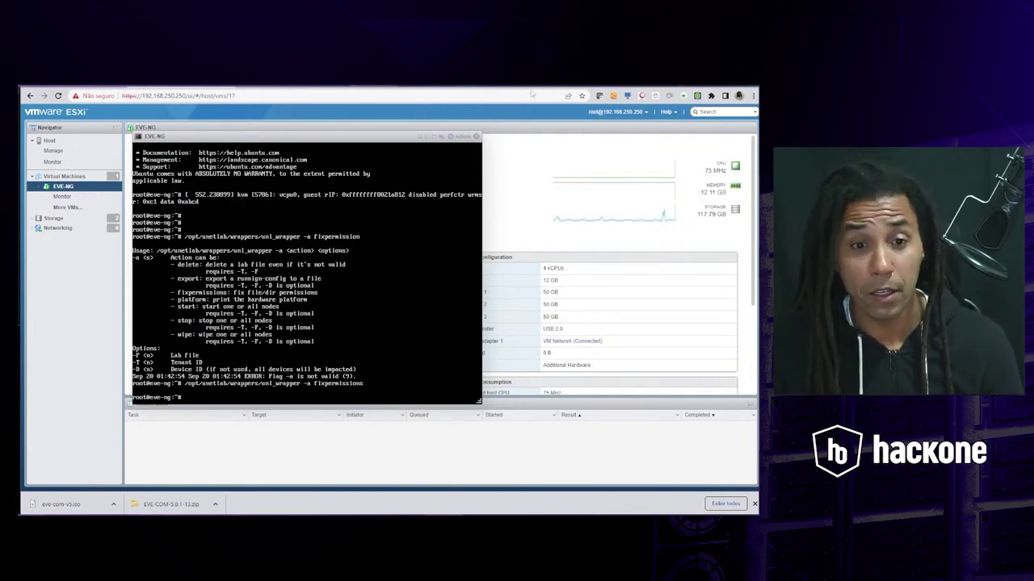
- Close the EVE-NG VM console window
left_click(475, 136)
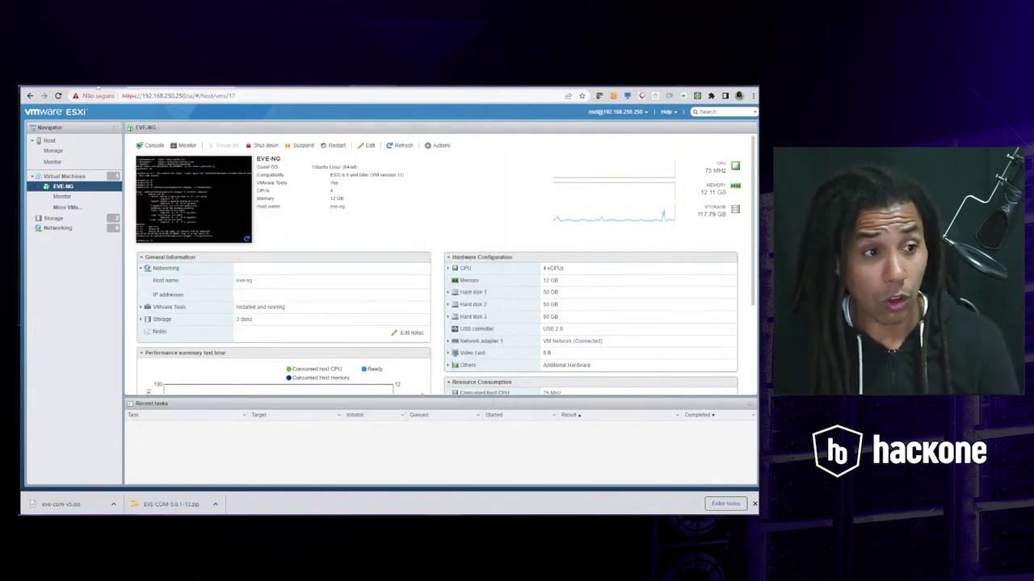
- After the running-nodes error, stop the FW-HACKONE-SP node and close the lab
key("ctrl+Tab")
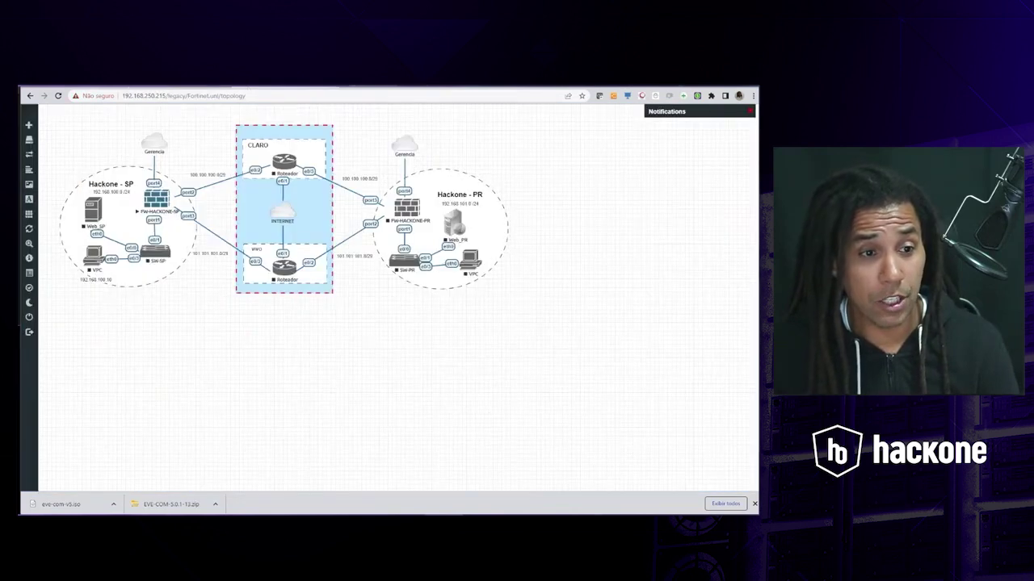
left_click(46, 318)
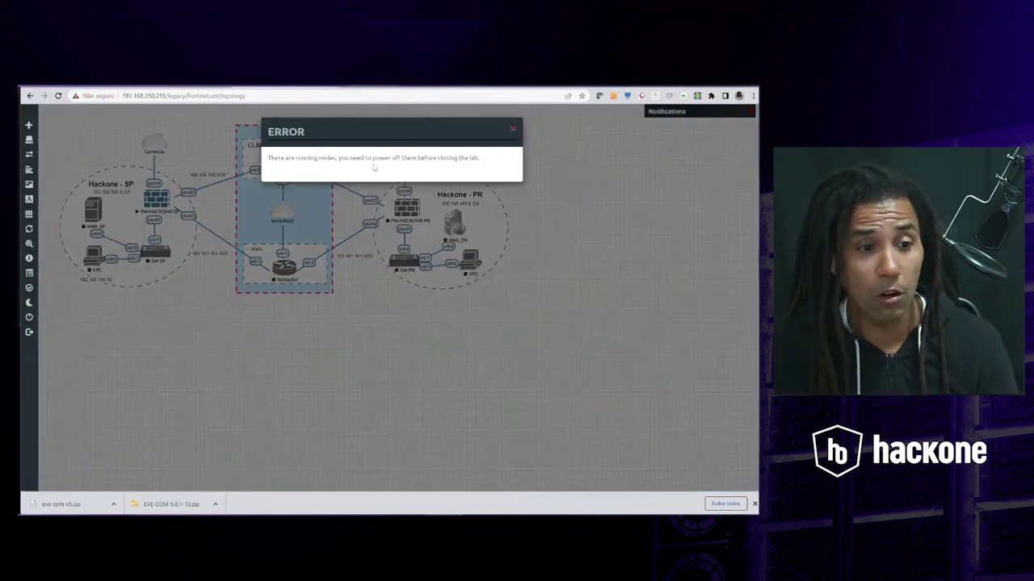
left_click(513, 129)
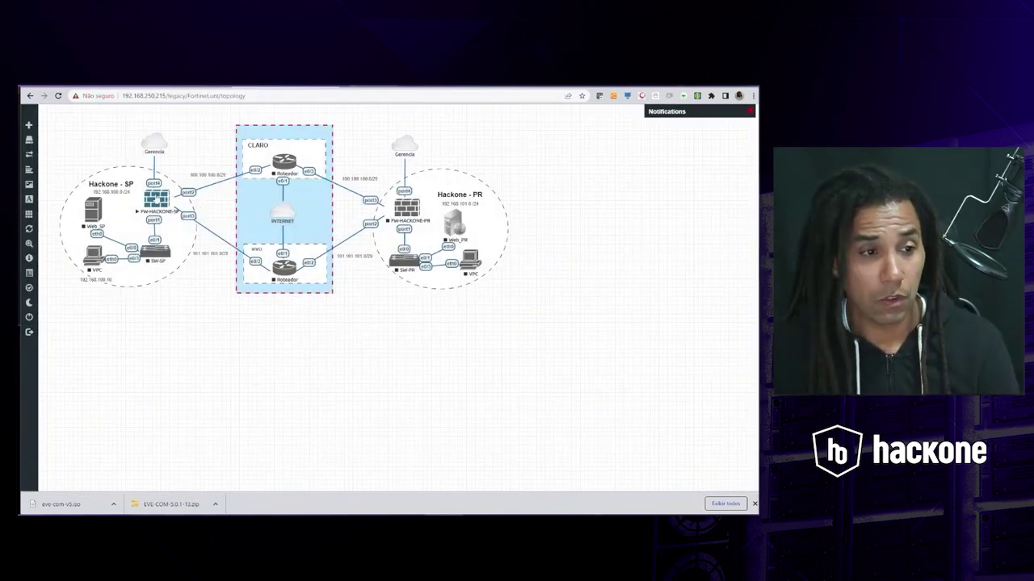
right_click(158, 196)
left_click(175, 213)
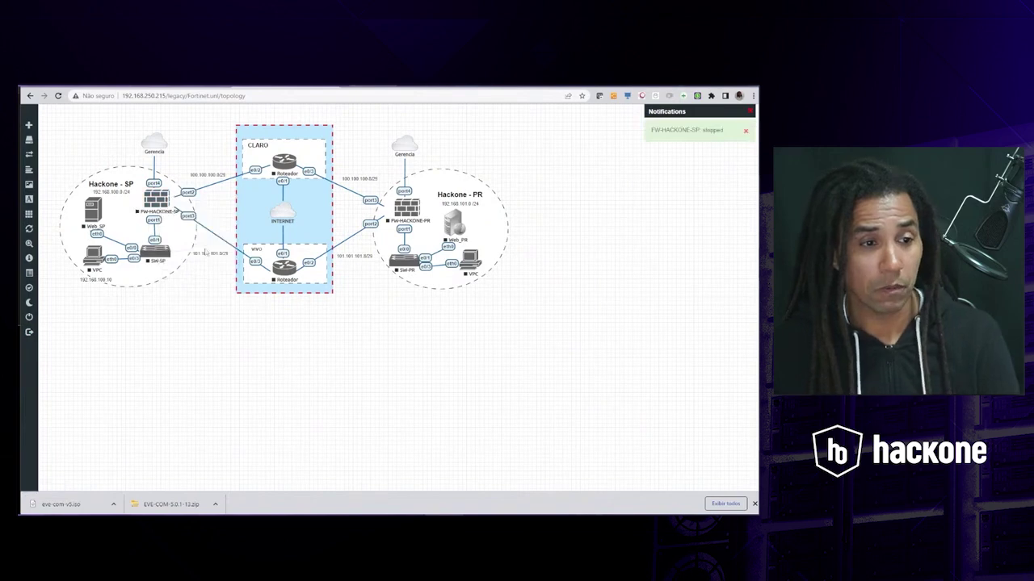
left_click(44, 319)
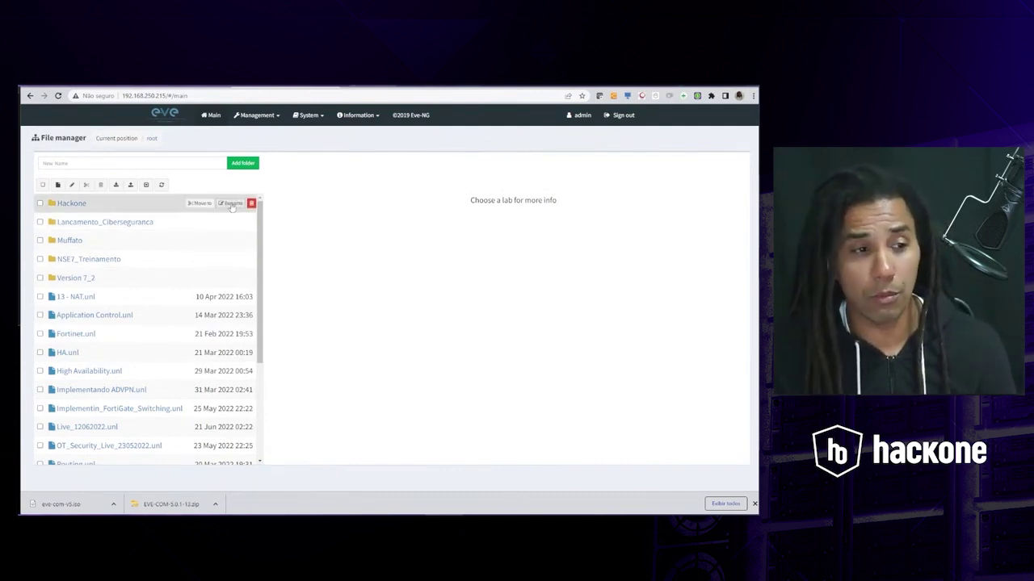
left_click_drag(266, 226, 264, 313)
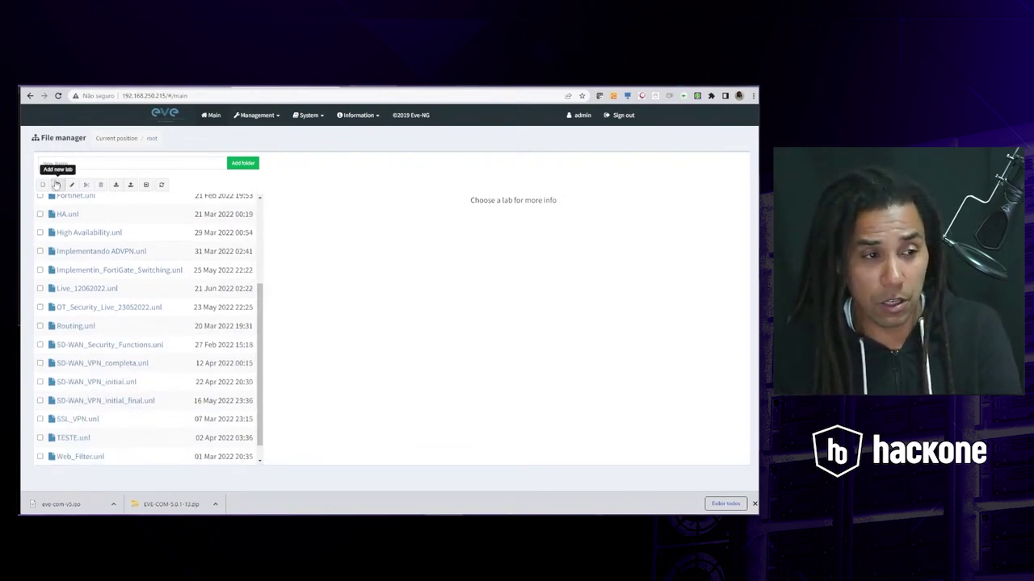
left_click(56, 185)
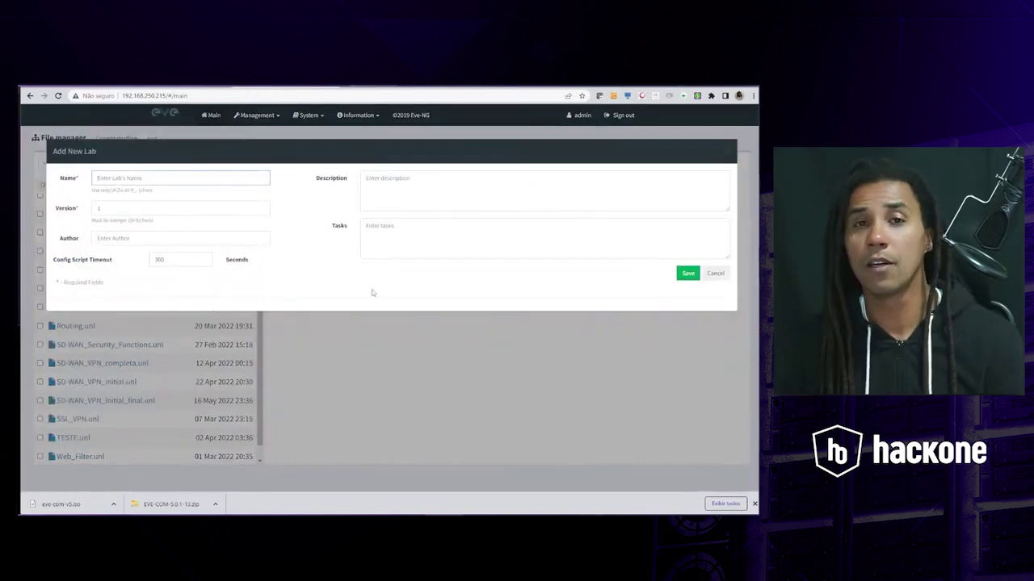
left_click(708, 275)
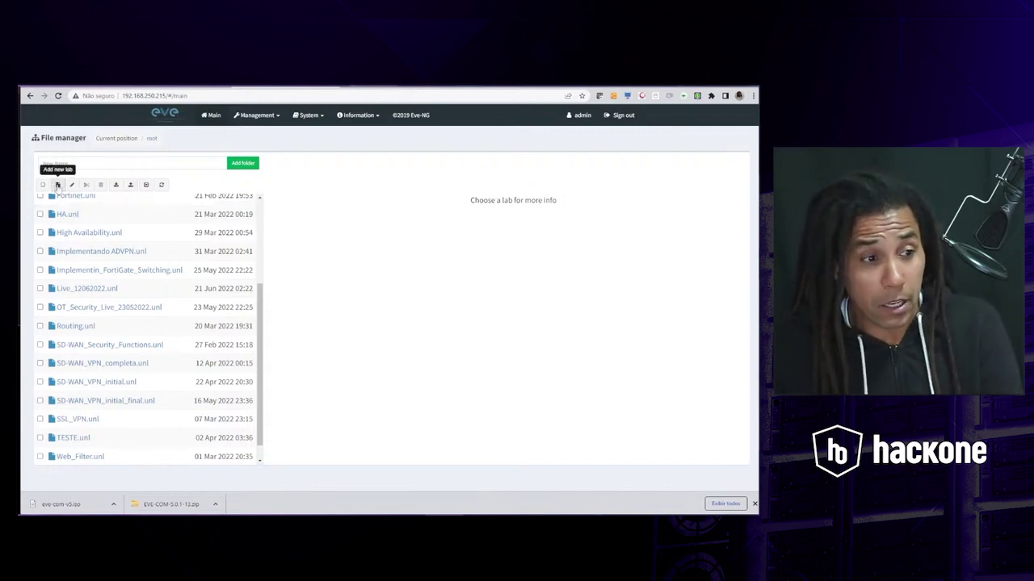
- Create and save lab 'EVE-NG', version 1, with an author and a description explaining it demonstrates EVE-NG
left_click(57, 184)
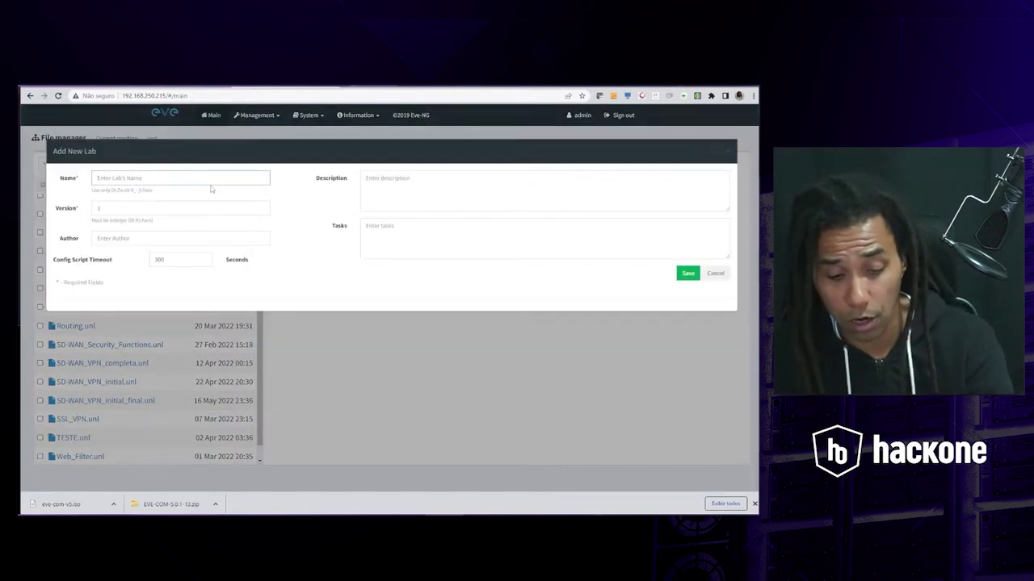
type("EVE")
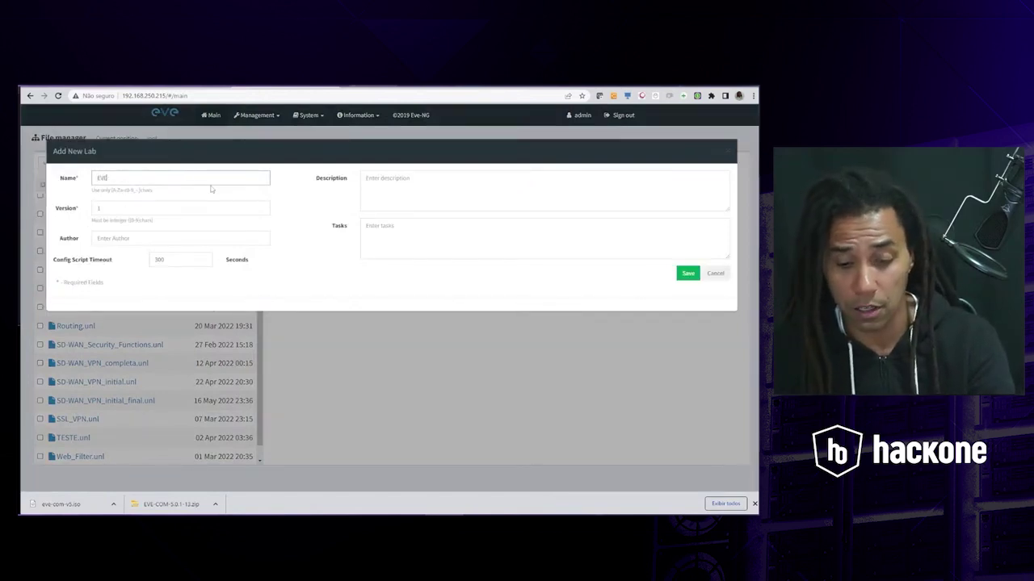
type("-NG")
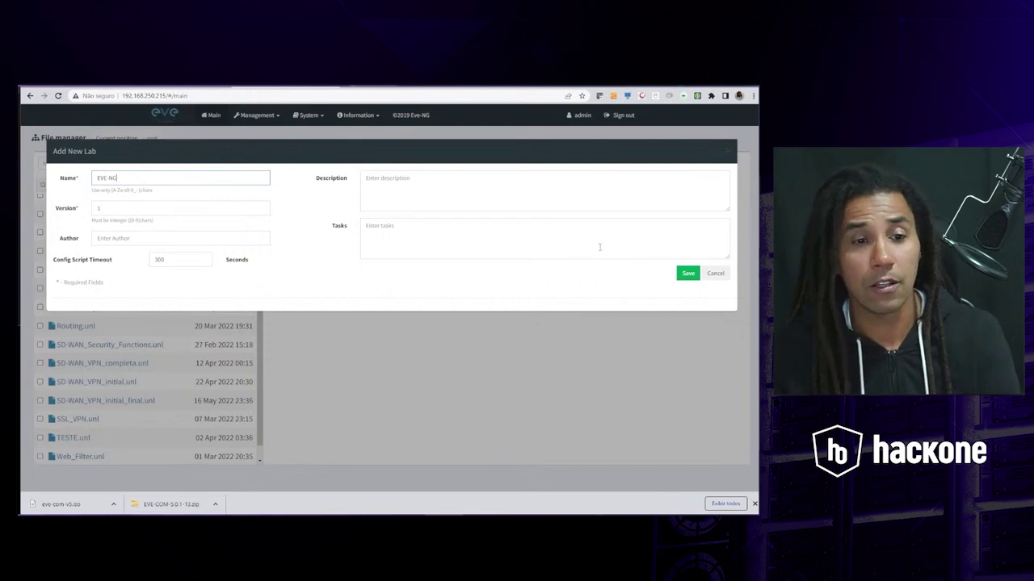
left_click(182, 210)
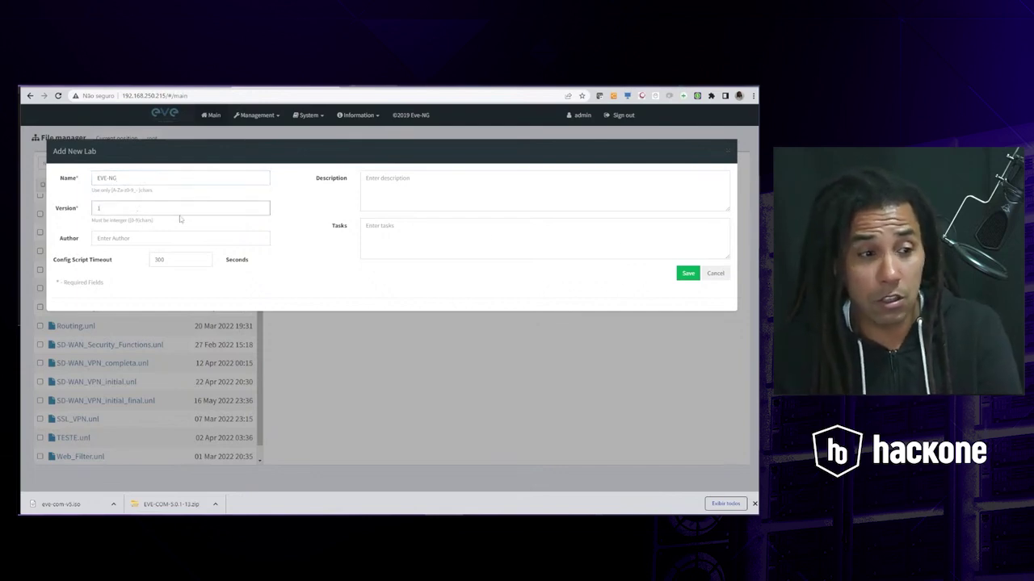
left_click(148, 239)
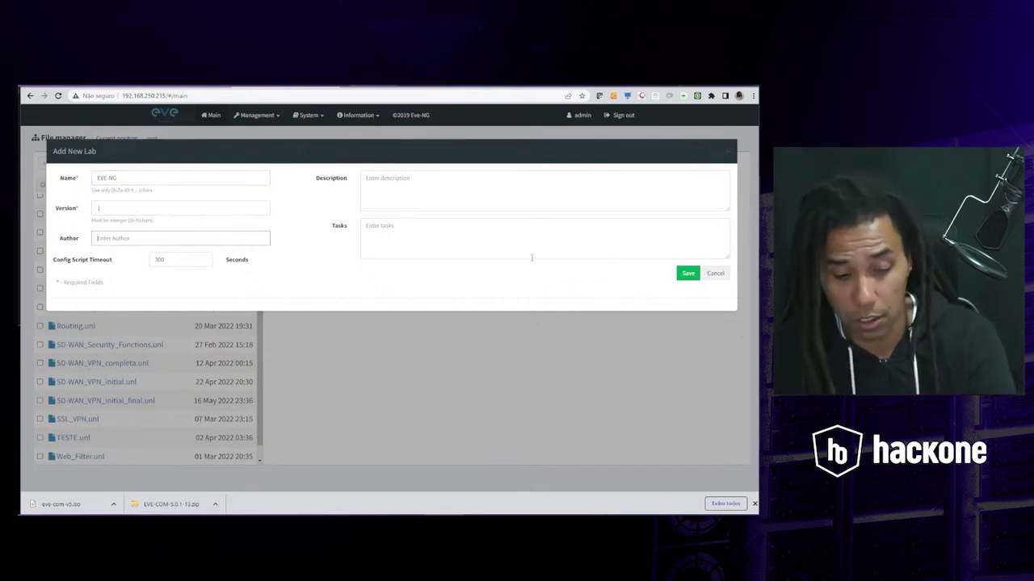
type("Sabino")
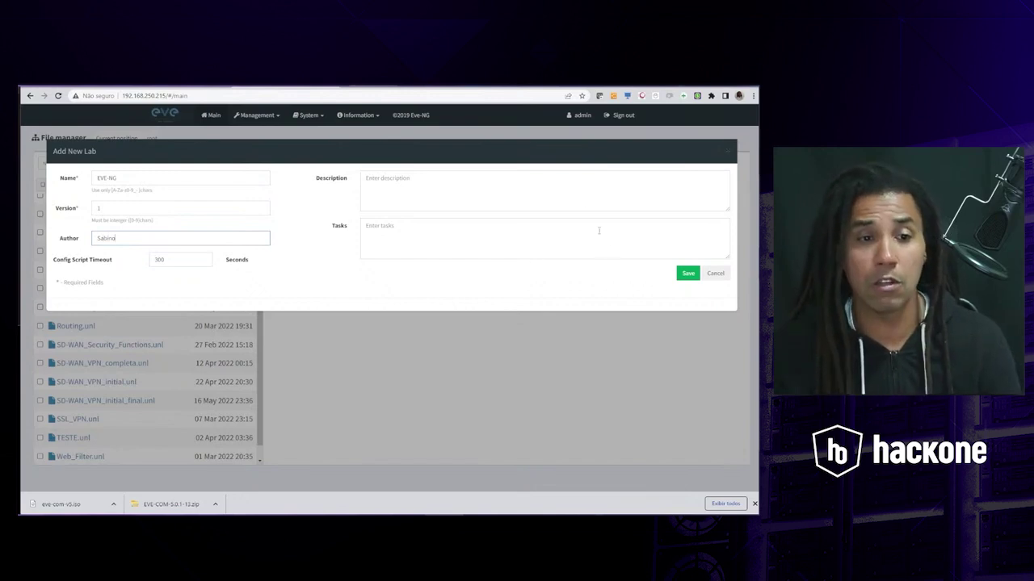
left_click(428, 177)
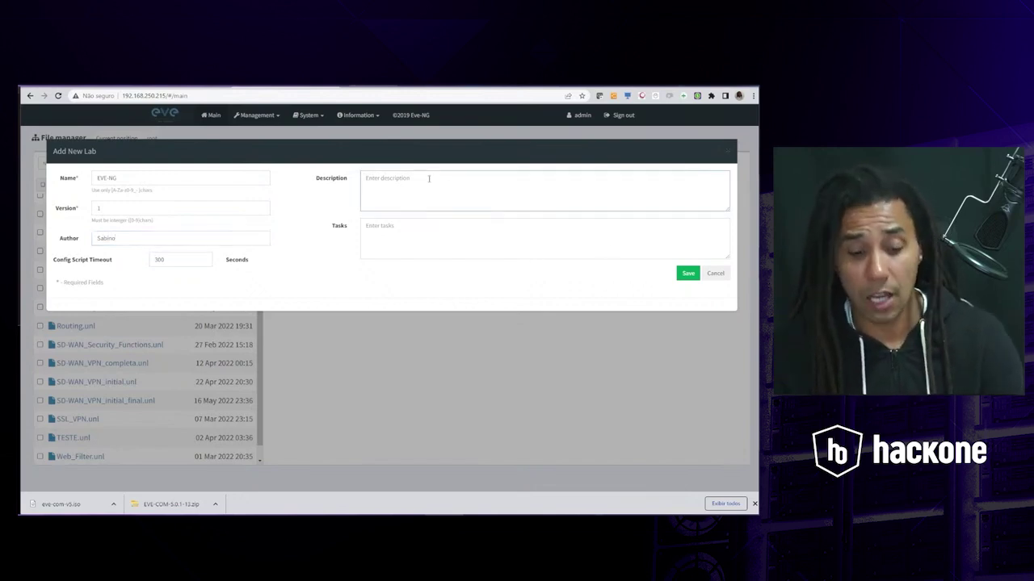
type("Estou fazendo ")
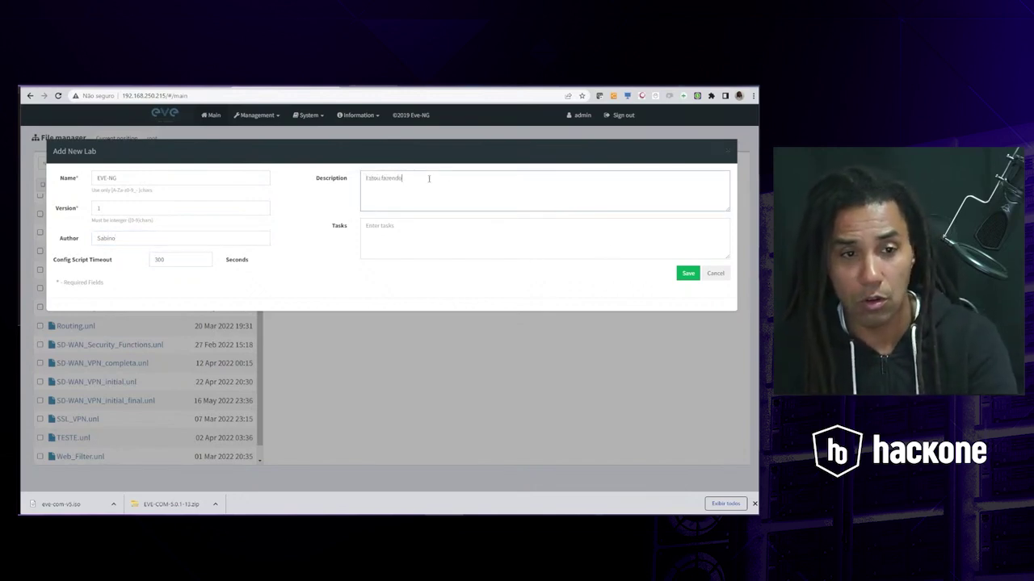
type("o la")
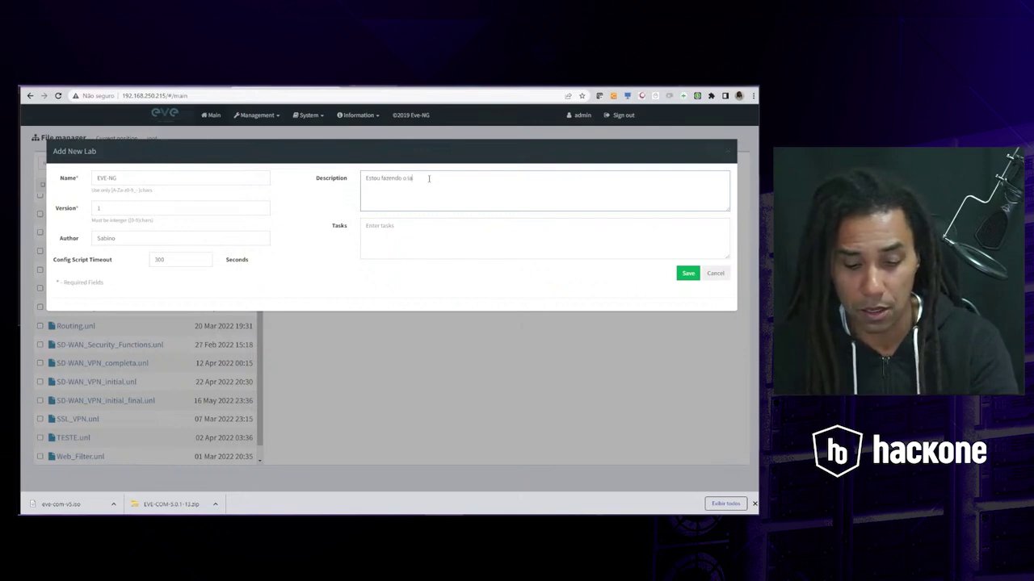
type("b para mostrar com")
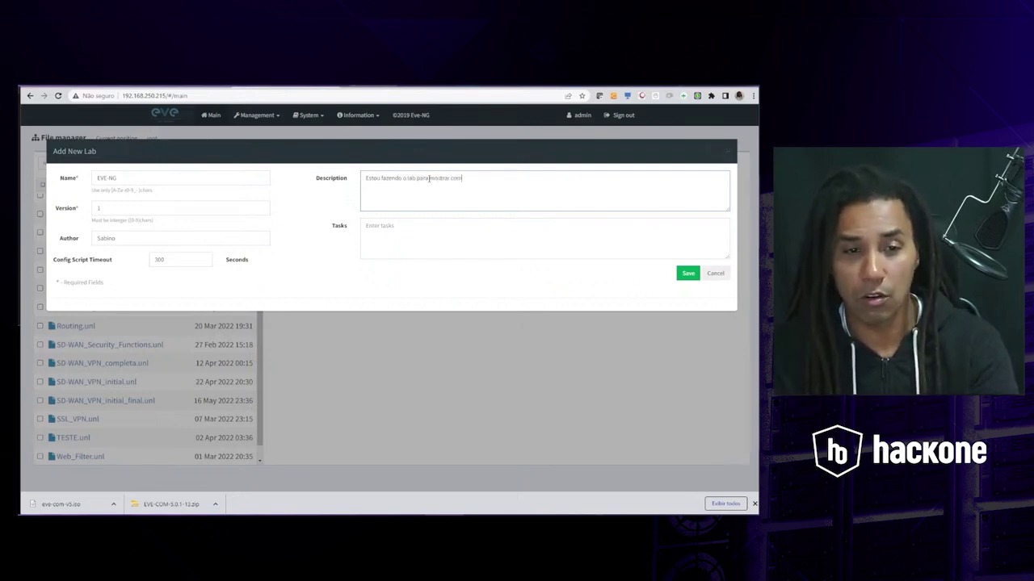
type("o funciona o E")
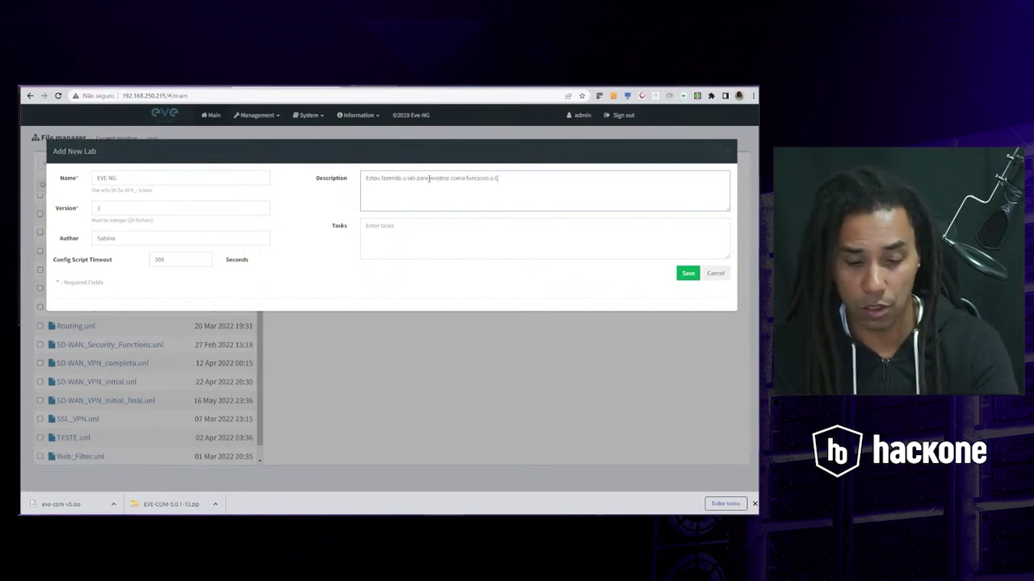
type("VE-NG")
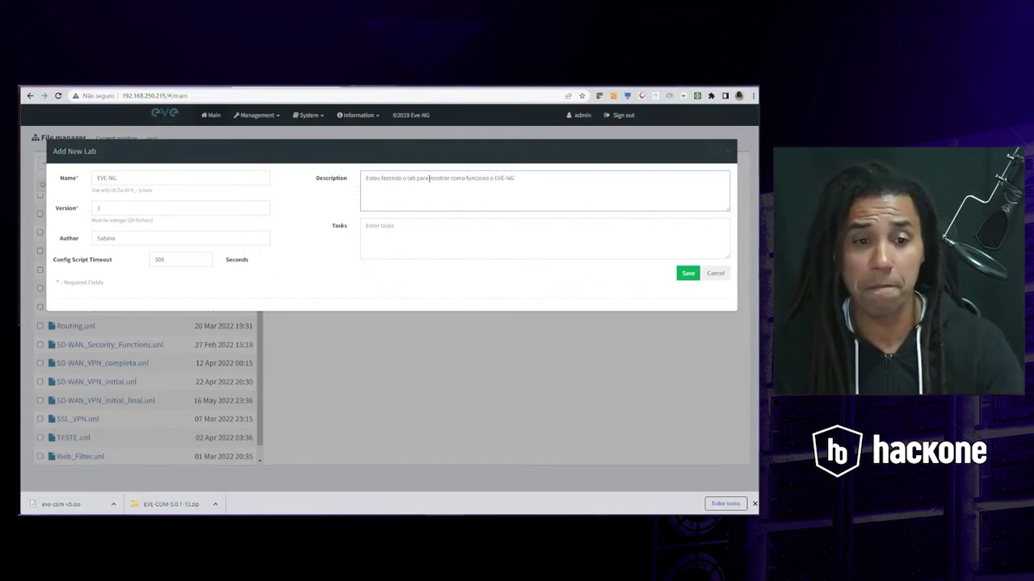
left_click(464, 235)
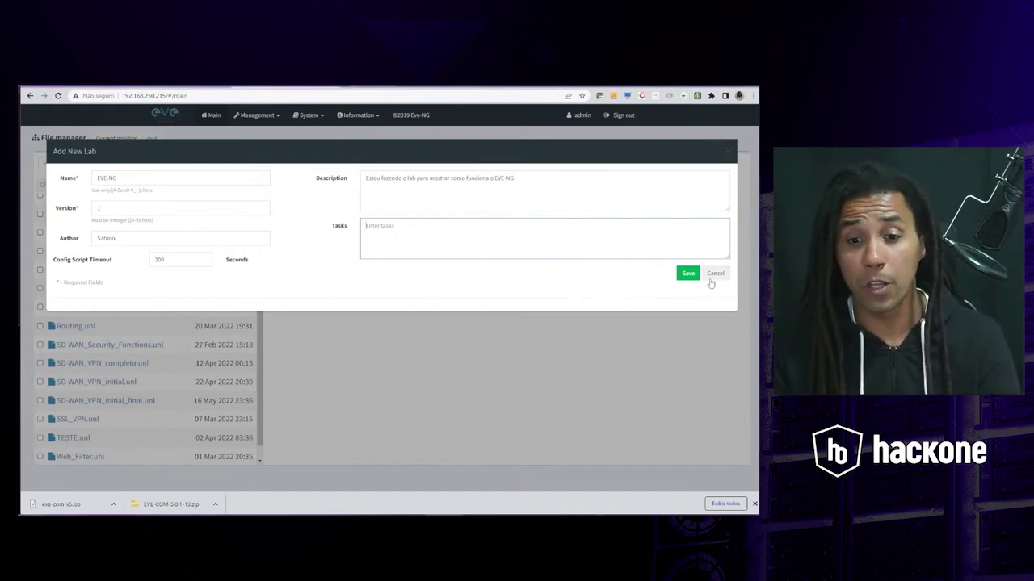
left_click(688, 274)
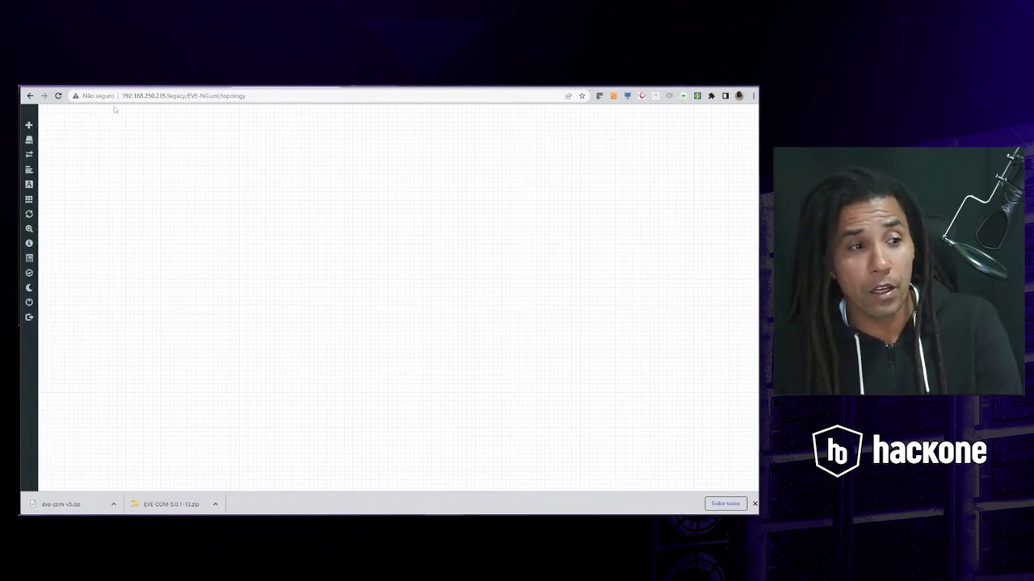
- Open the Add an object menu from the left sidebar of the empty lab
mouse_move(30, 126)
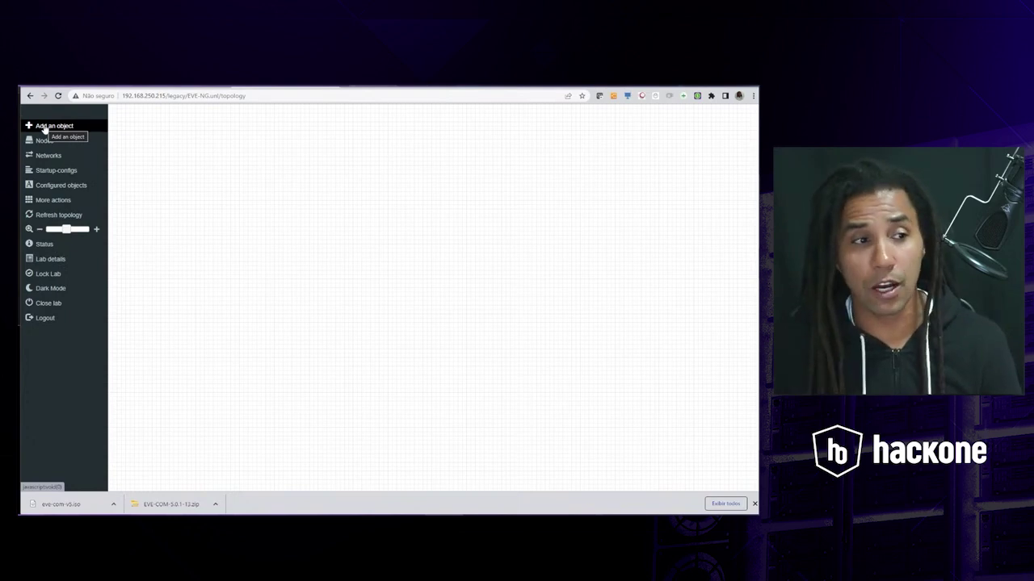
left_click(45, 127)
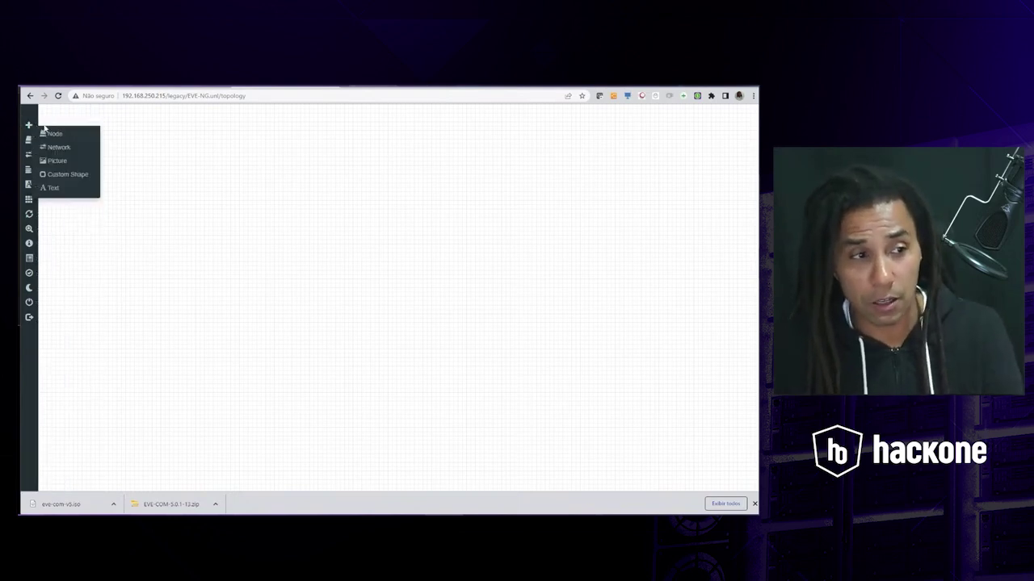
- Bring up the Add a New Node form and scroll its Template list past Cisco IOL and Cisco IPS
left_click(50, 132)
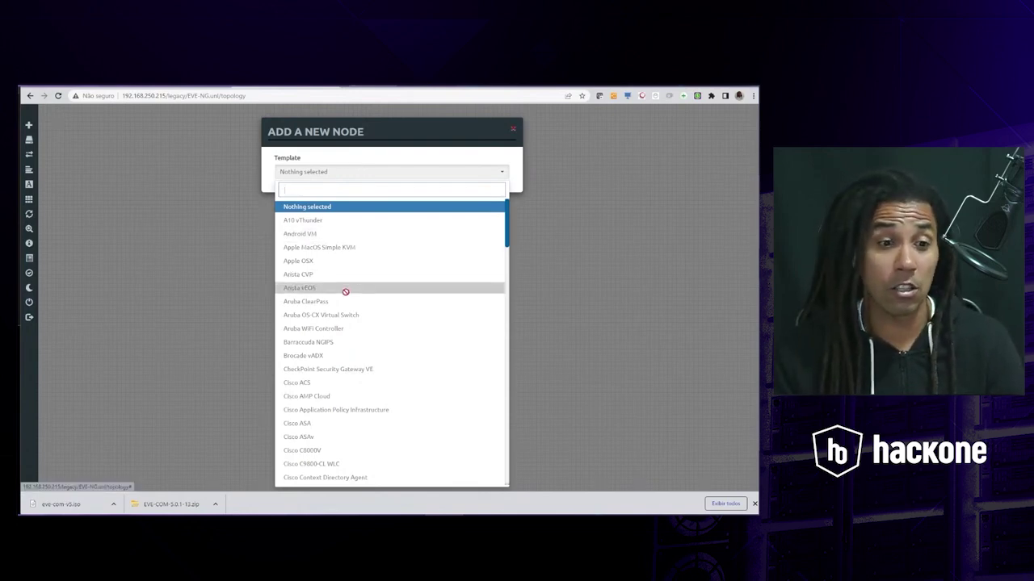
scroll(347, 291, "down", 5)
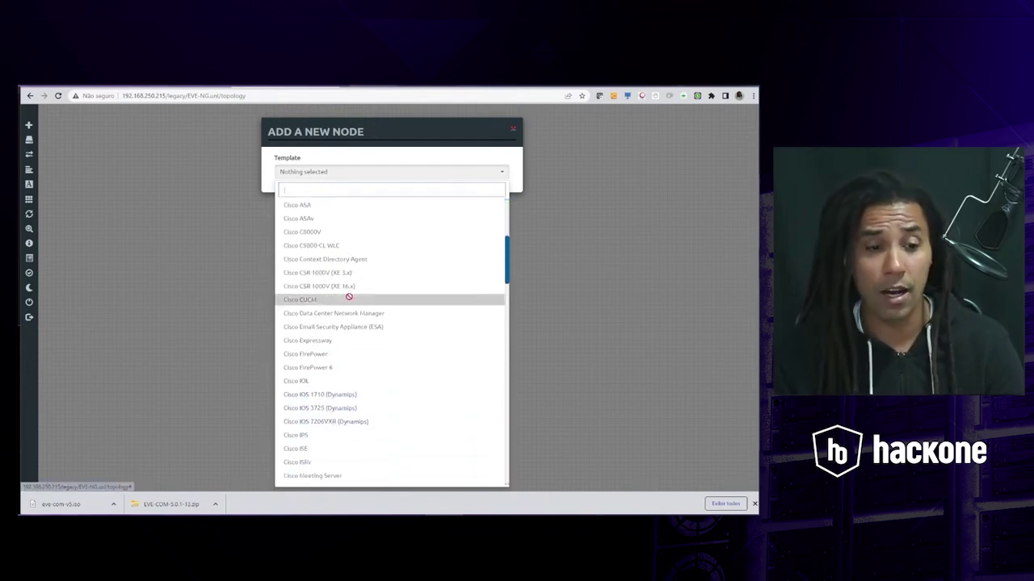
scroll(348, 295, "down", 3)
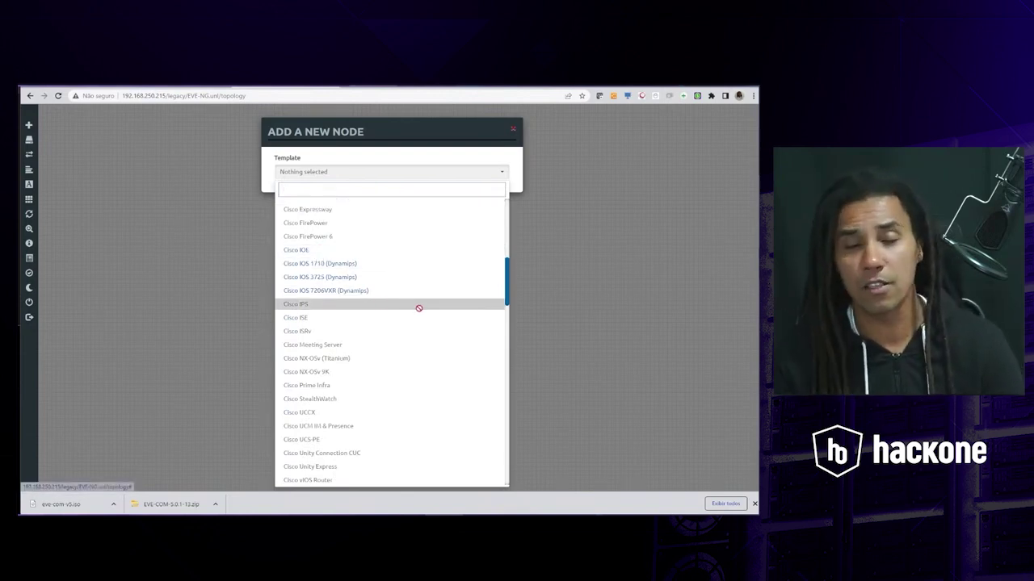
- In WinSCP, inspect the iol and dynamips image folders, then return to /opt/unetlab/addons/
key("alt+Tab")
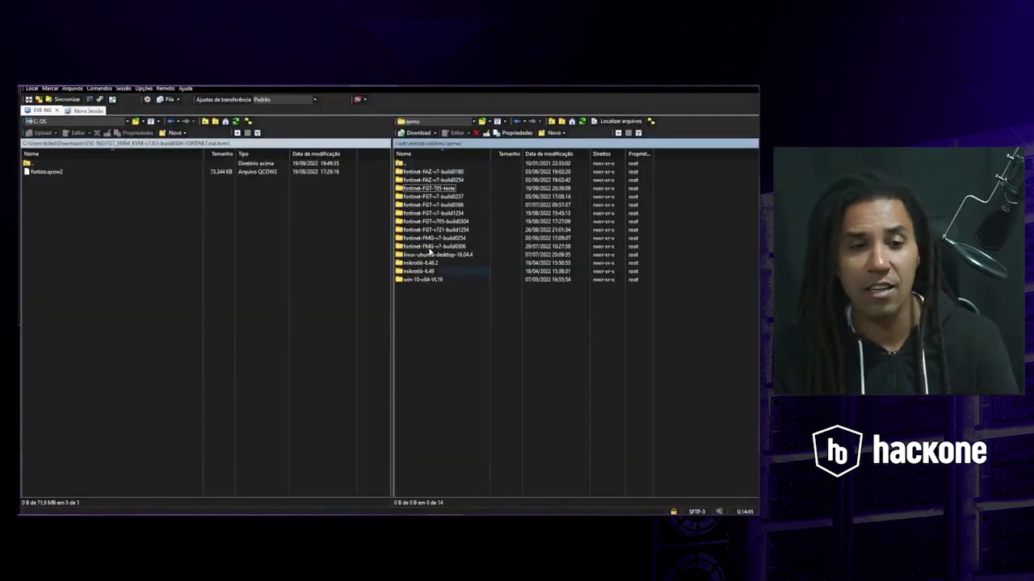
double_click(401, 164)
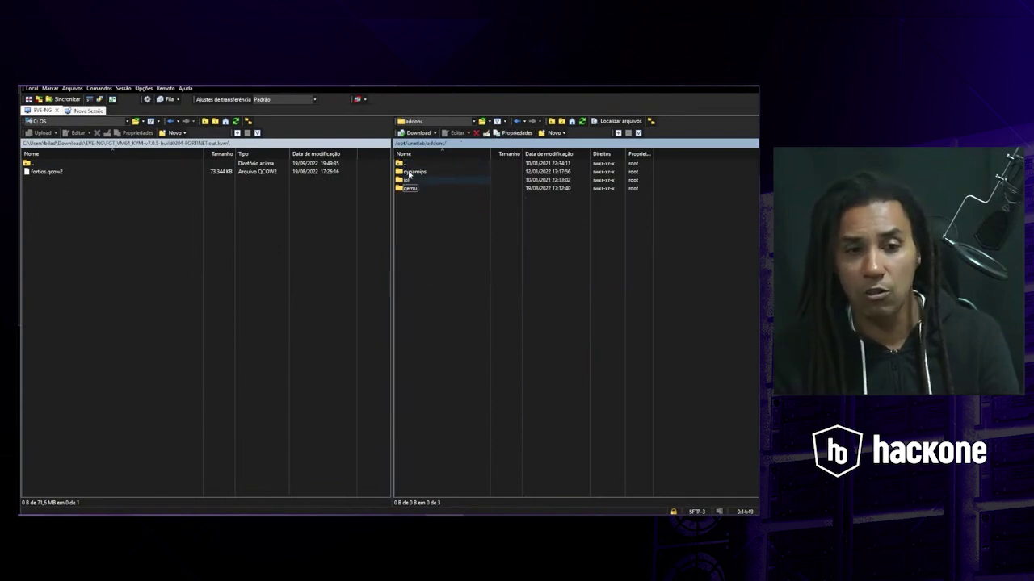
double_click(406, 180)
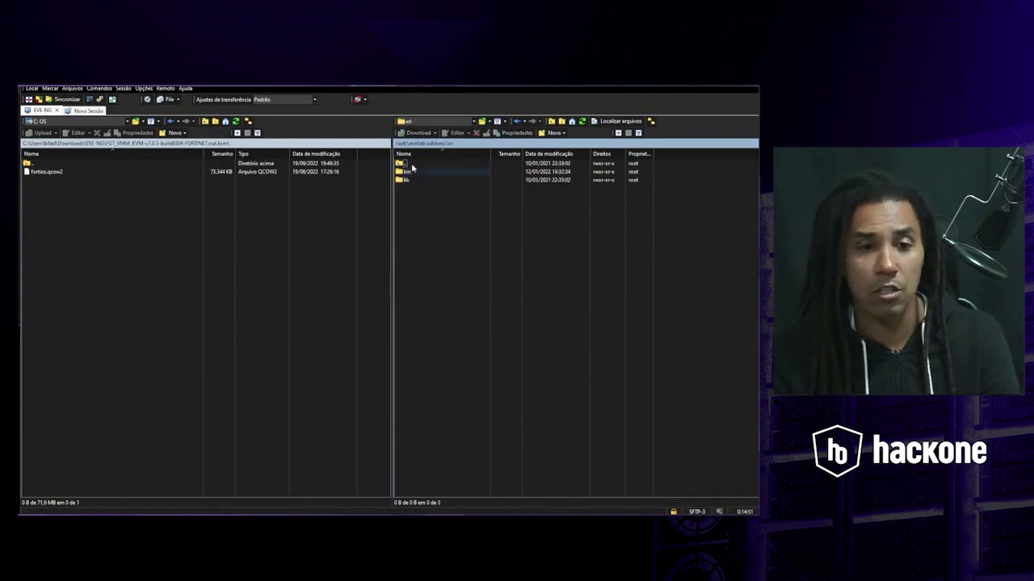
double_click(403, 163)
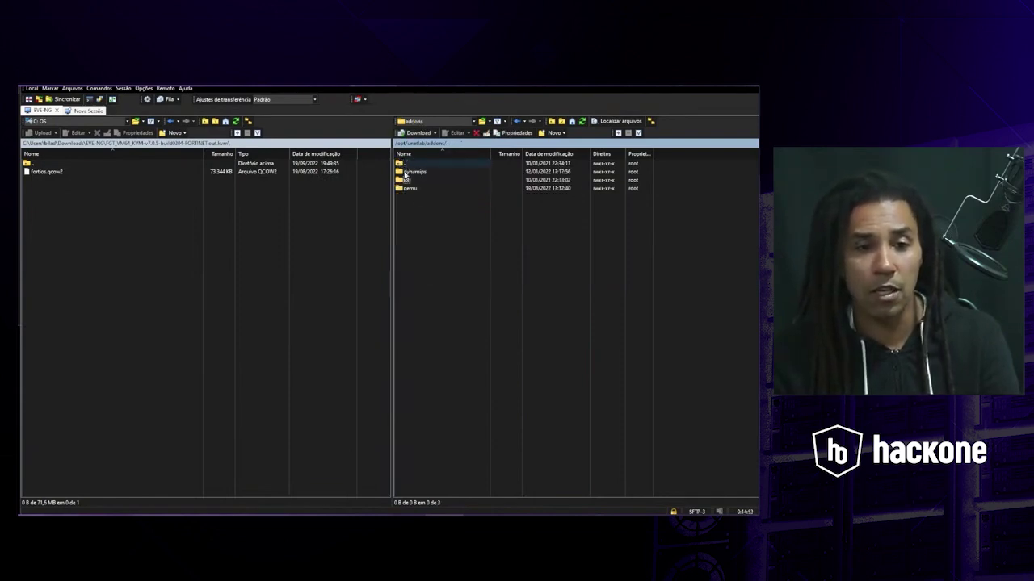
double_click(412, 172)
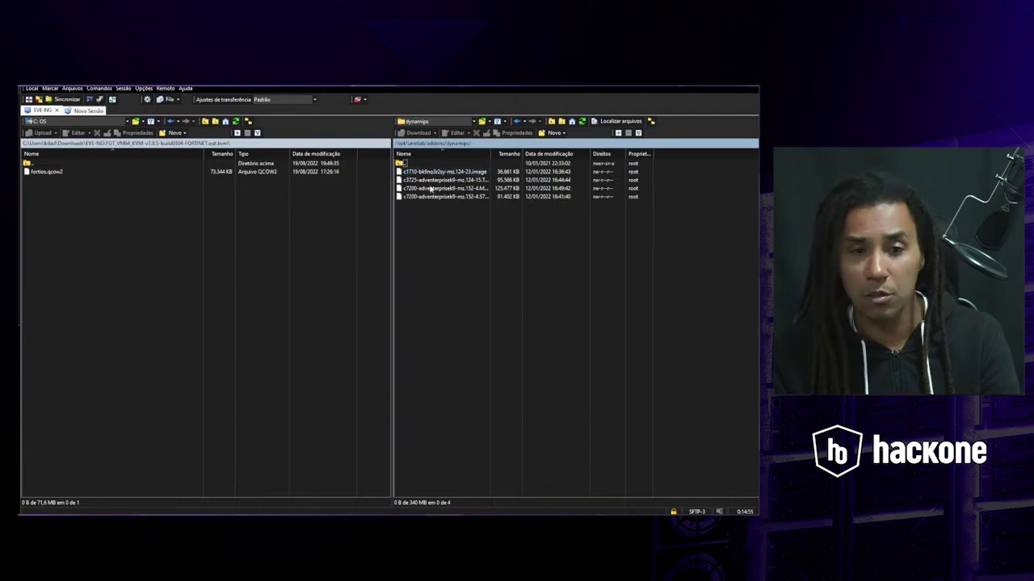
double_click(490, 153)
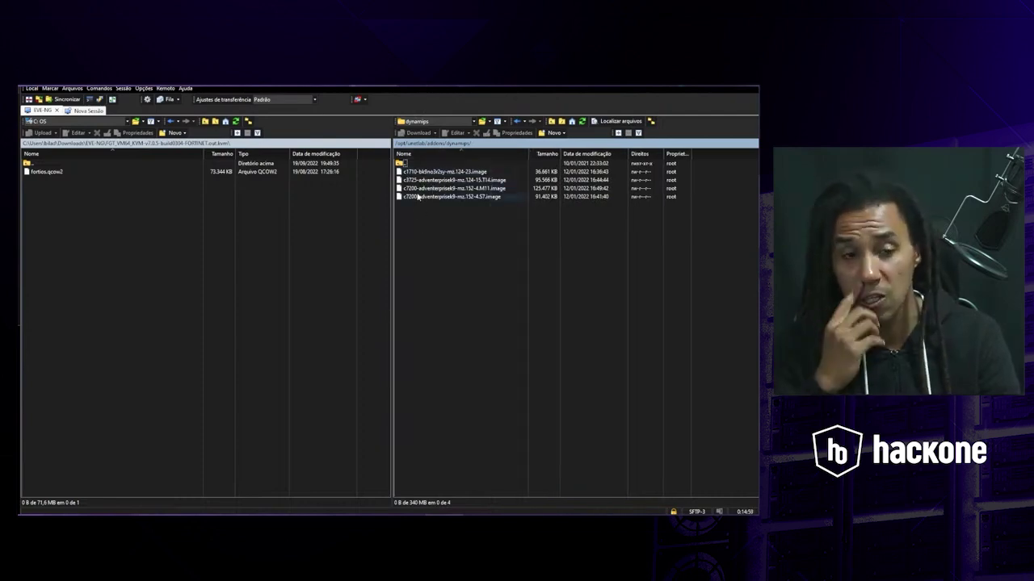
double_click(400, 164)
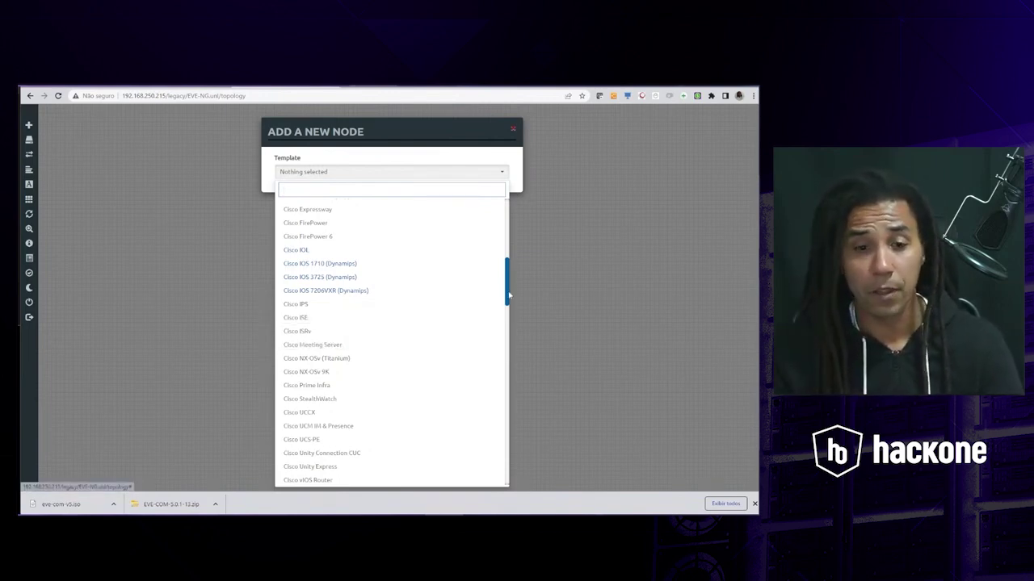
- Select Fortinet FortiGate as the node template and browse its available images
left_click_drag(508, 296, 497, 347)
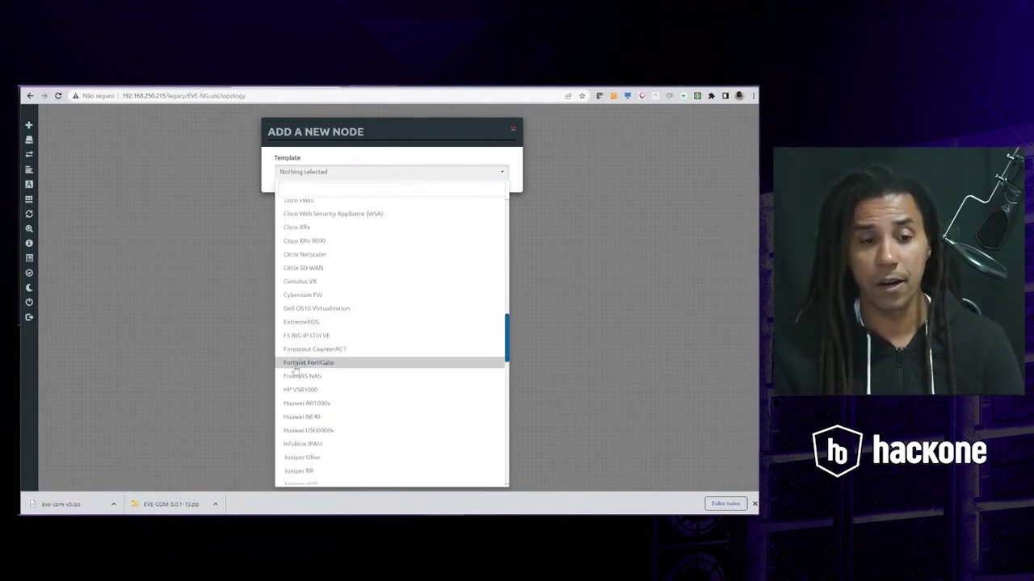
left_click(304, 364)
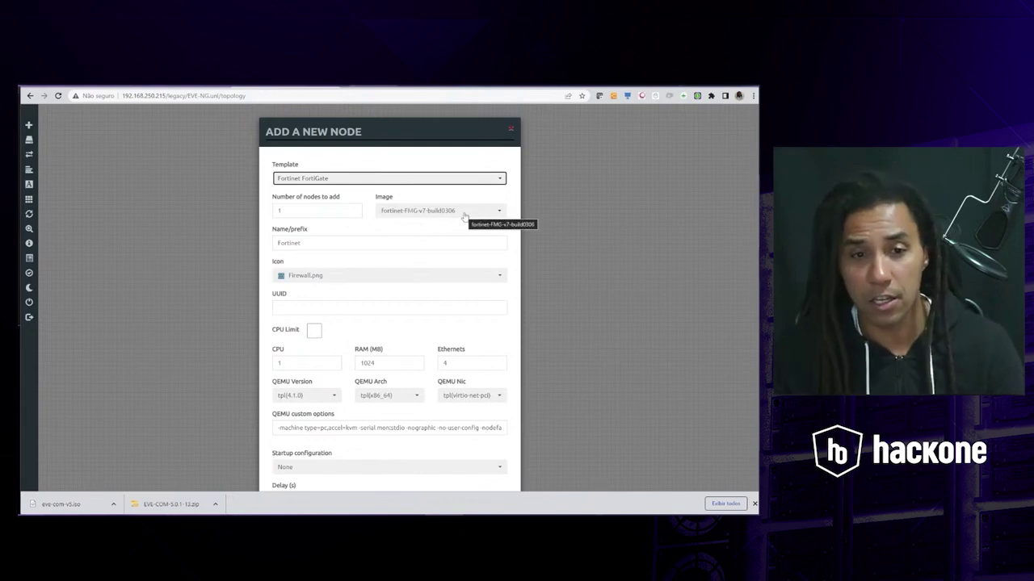
left_click(501, 211)
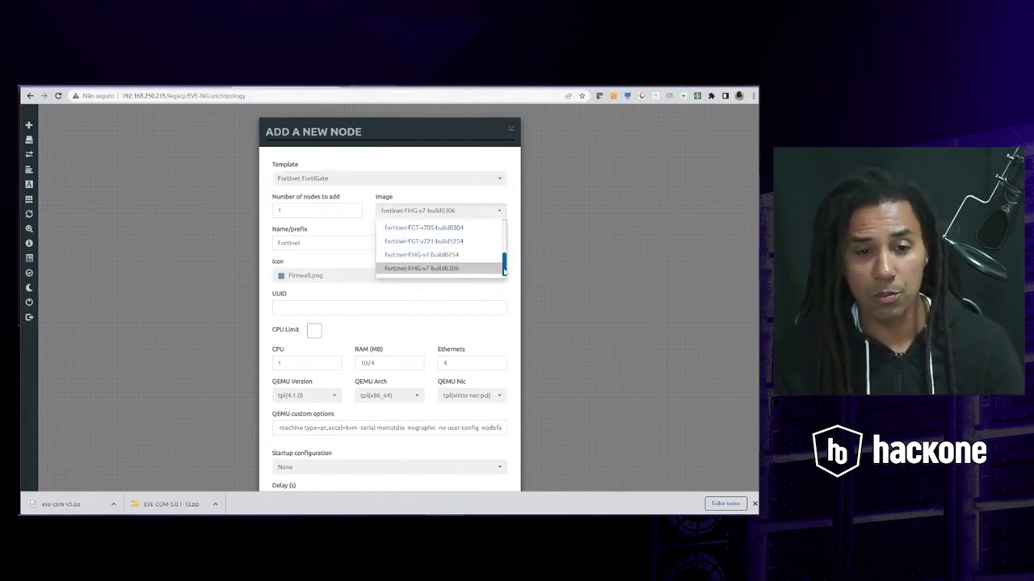
left_click_drag(503, 272, 509, 236)
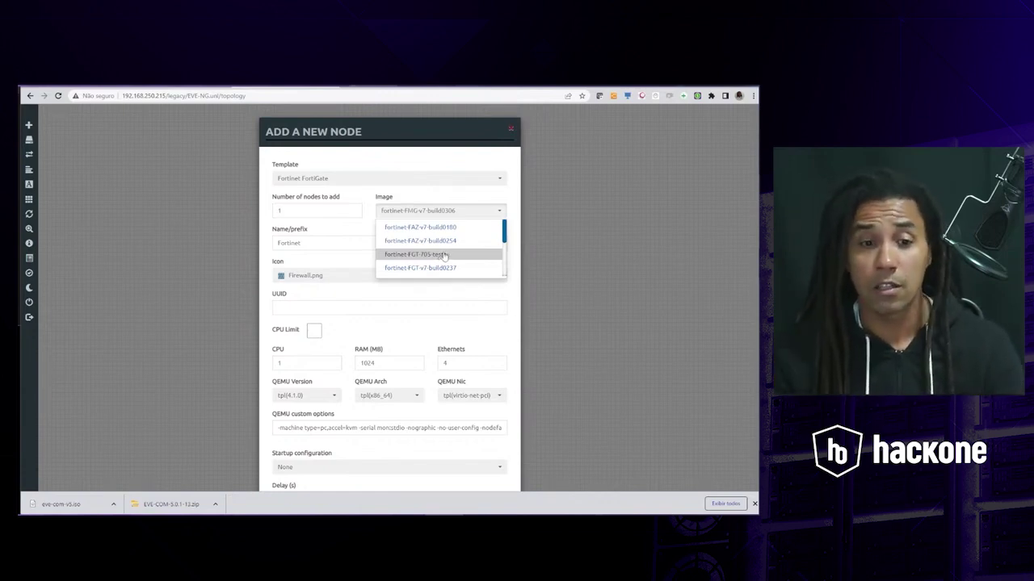
- Create the FortiGate node from the fortinet-FGT-705-teste image and save it
left_click(444, 255)
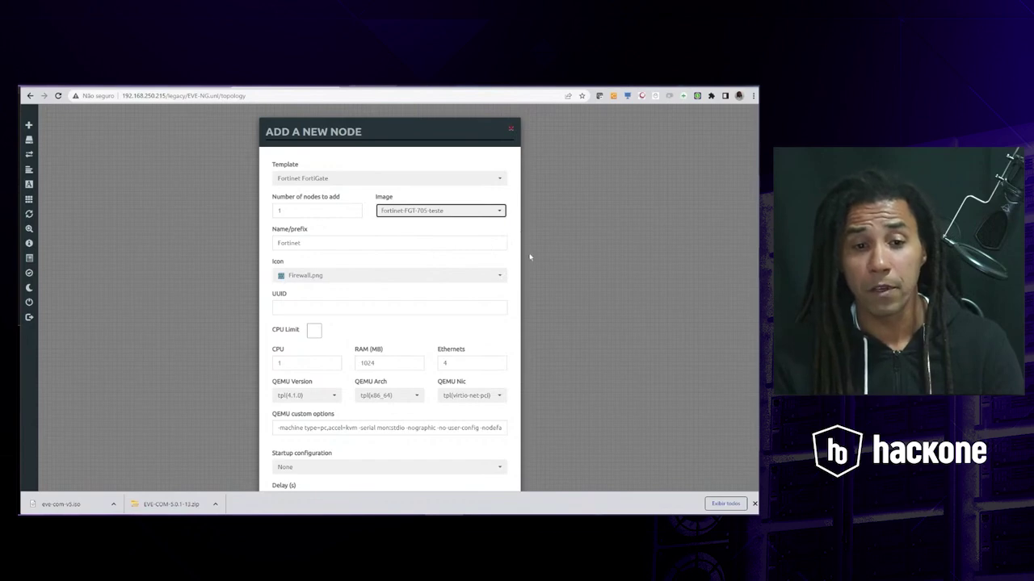
scroll(549, 259, "down", 1)
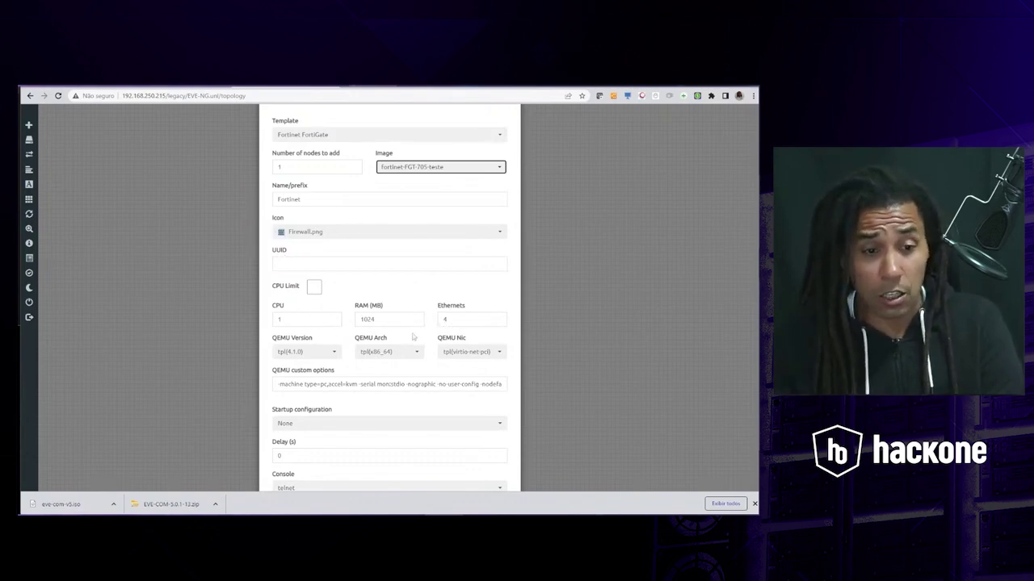
scroll(435, 346, "down", 2)
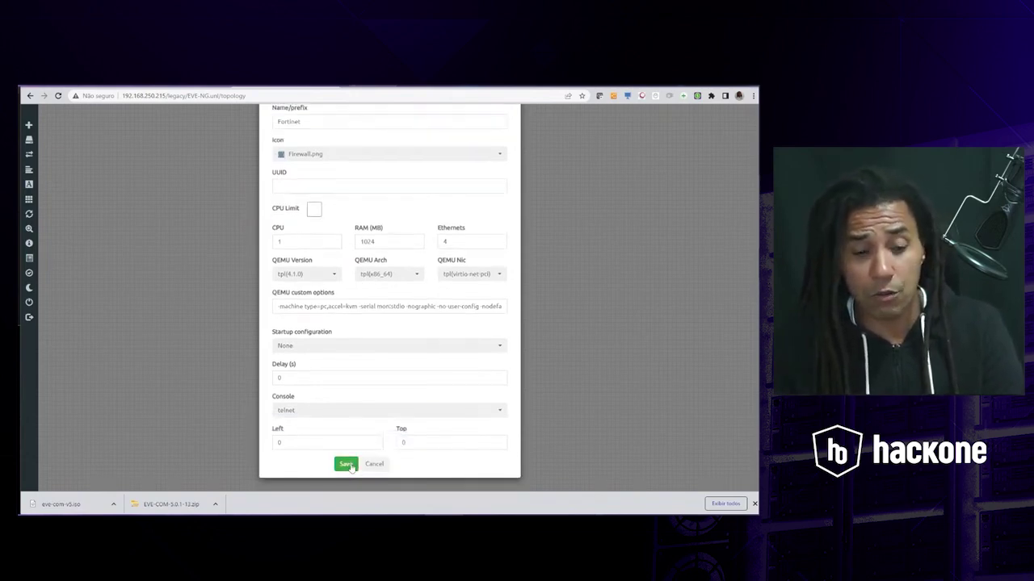
left_click(346, 464)
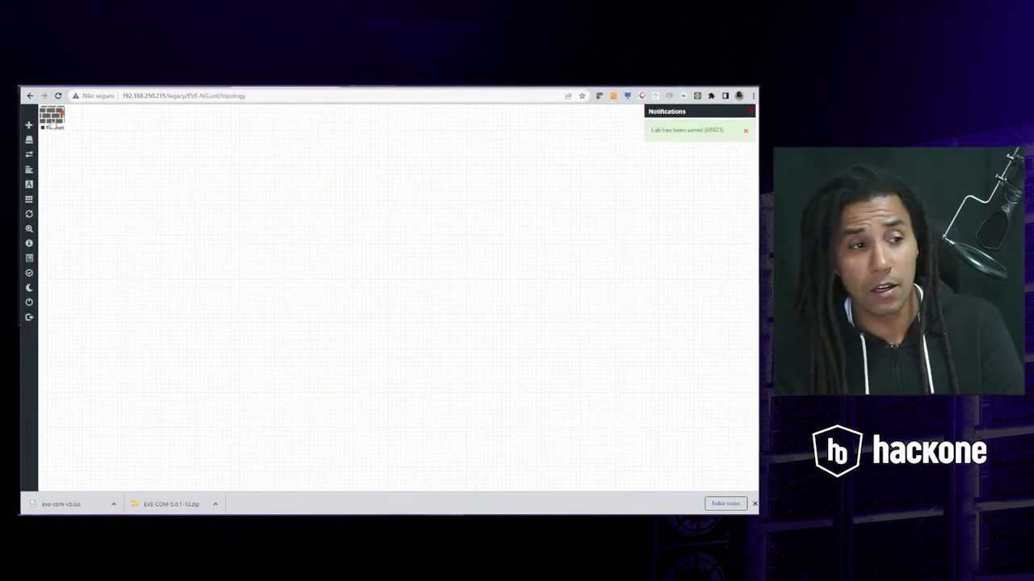
- Drag the Fortinet node from the top-left corner to the upper middle of the canvas
left_click_drag(52, 123, 266, 240)
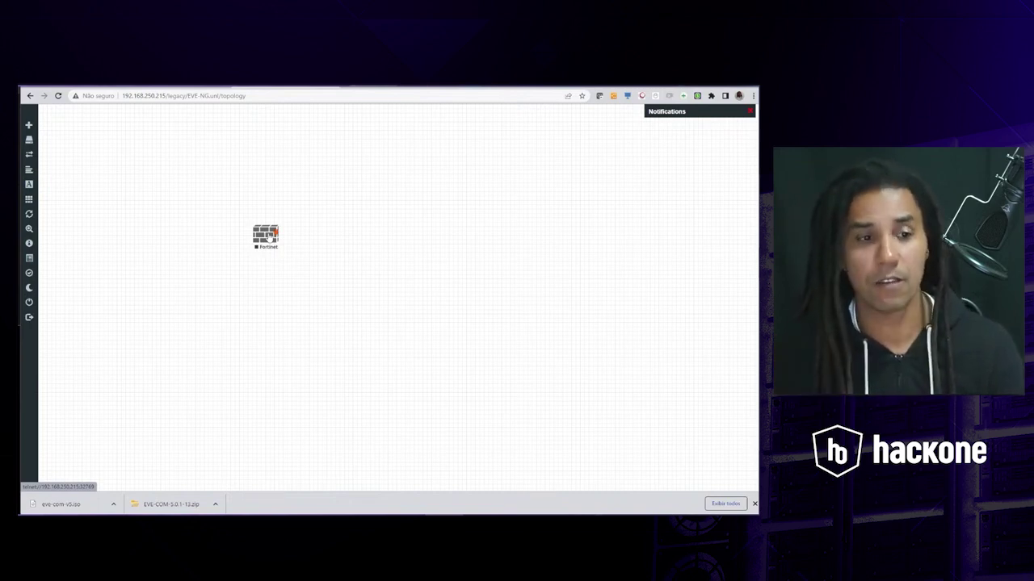
left_click_drag(267, 235, 324, 197)
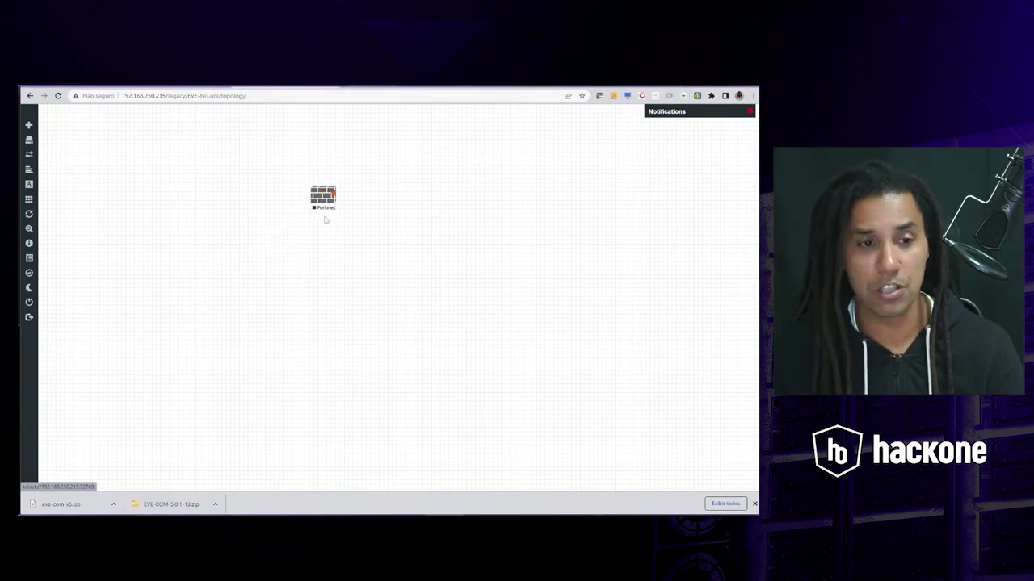
mouse_move(32, 129)
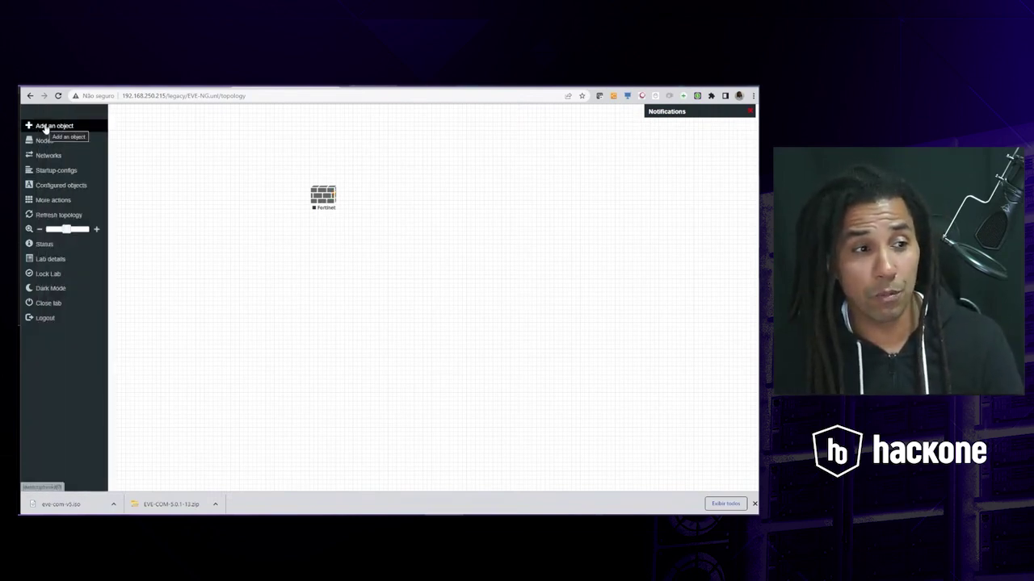
- Add a Management(Cloud0) network named Rede Gerencia and place it beside the Fortinet node
left_click(47, 128)
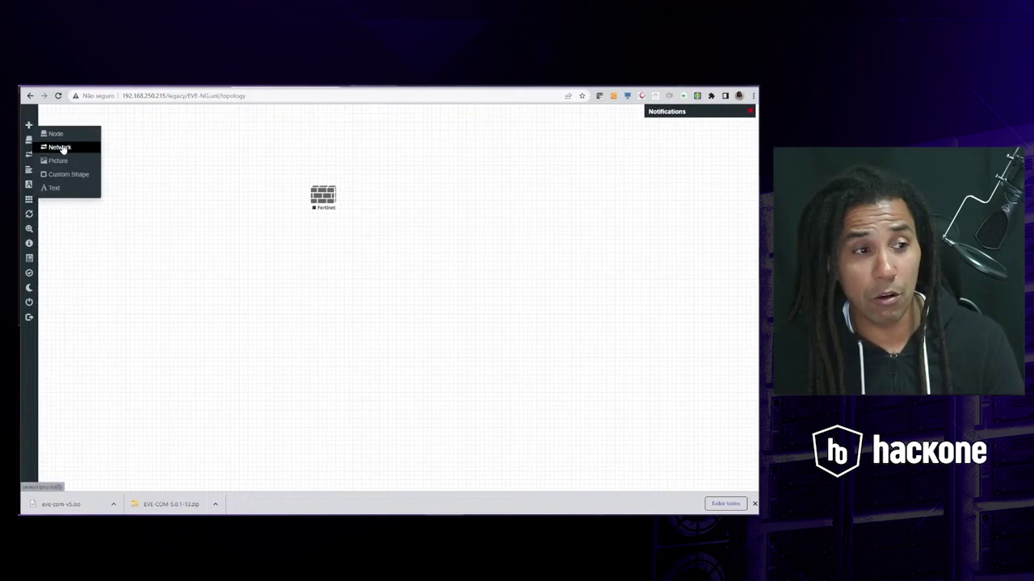
left_click(60, 148)
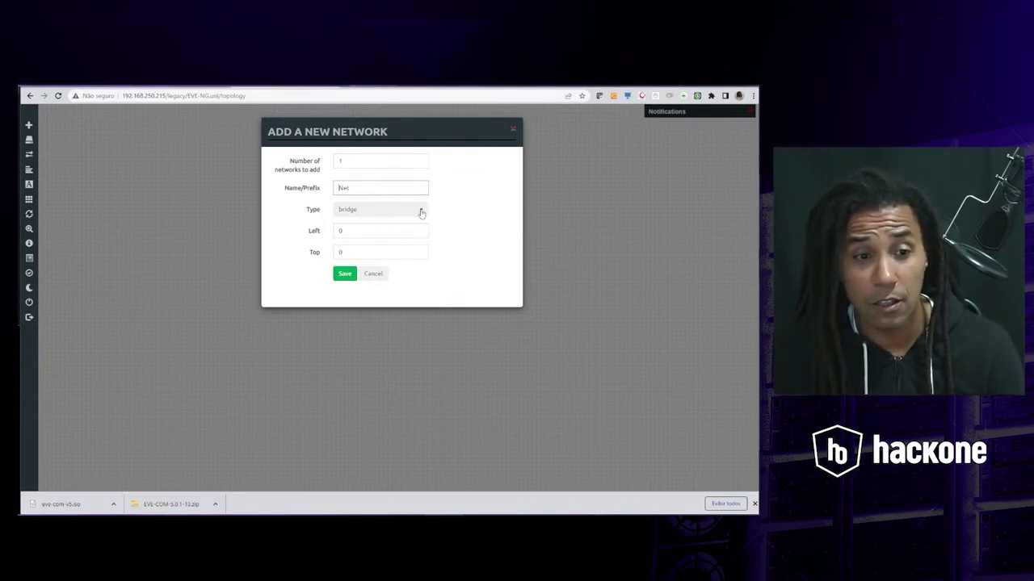
left_click(421, 211)
left_click(385, 258)
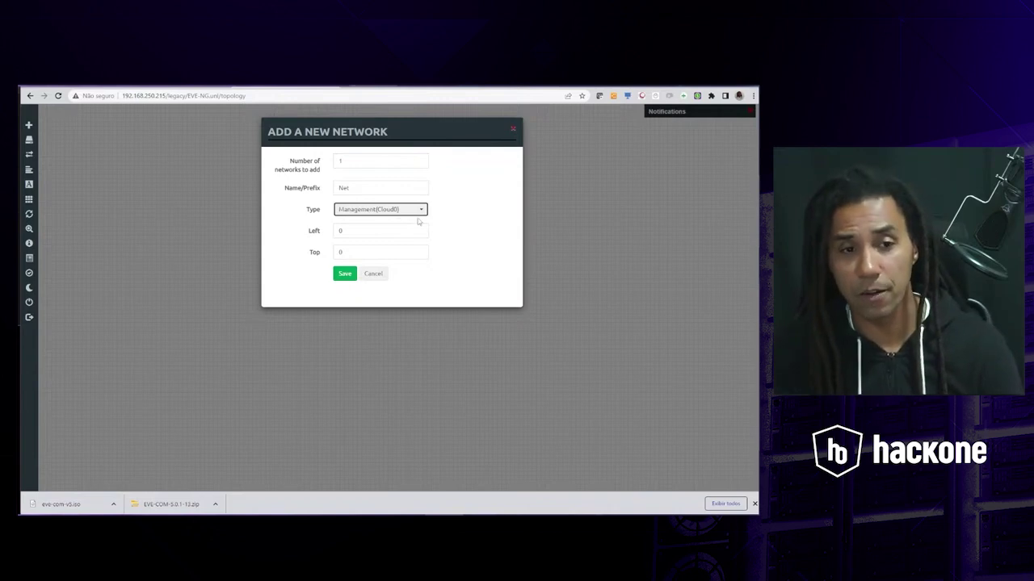
double_click(359, 188)
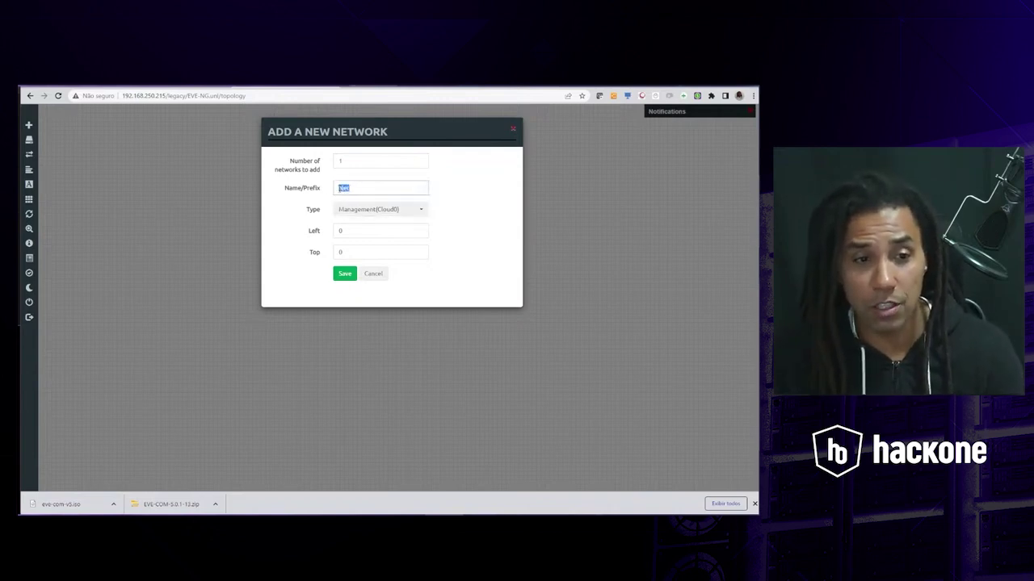
type("Rede Gerencia")
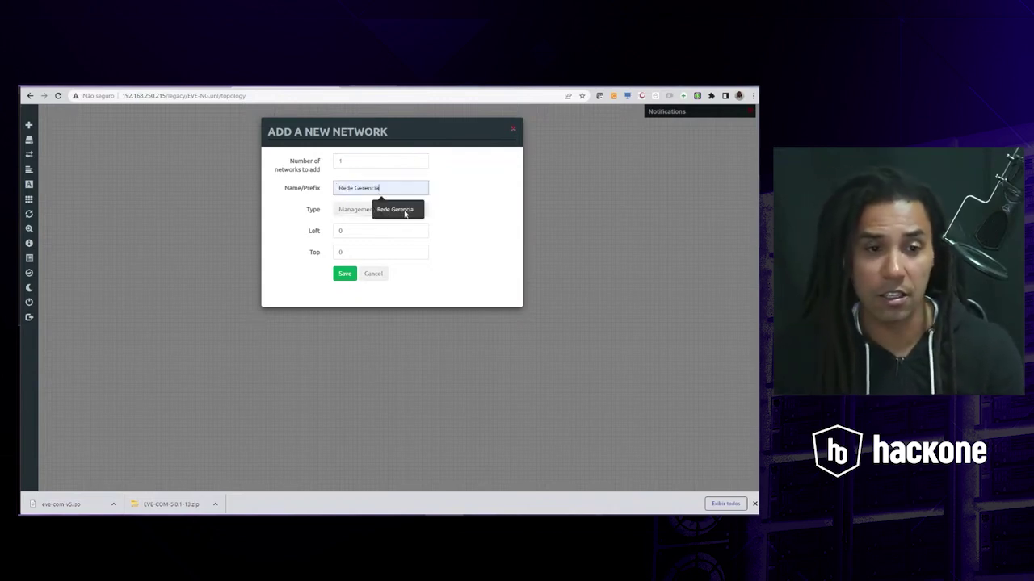
left_click(404, 211)
left_click_drag(396, 187, 334, 190)
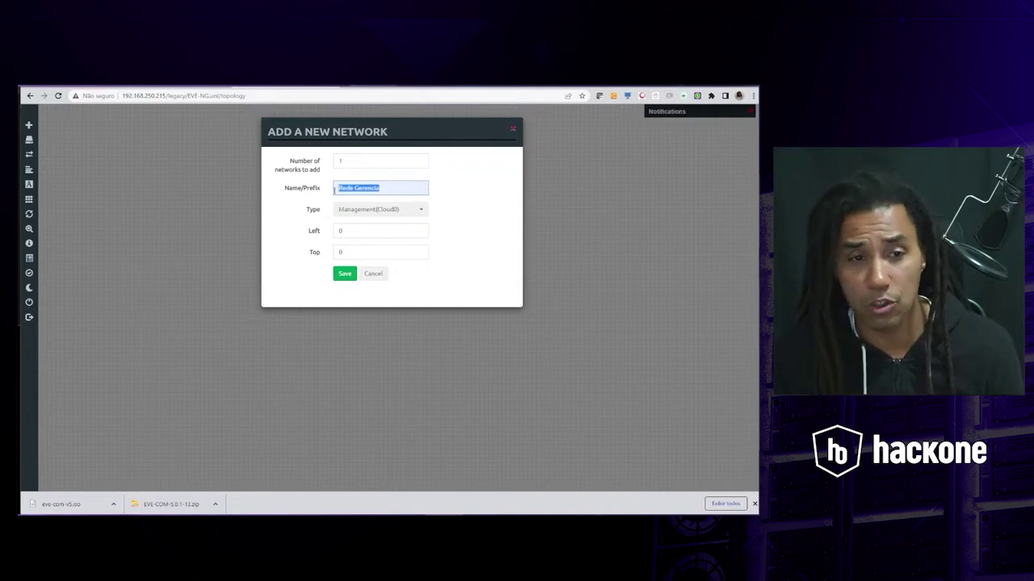
left_click(345, 274)
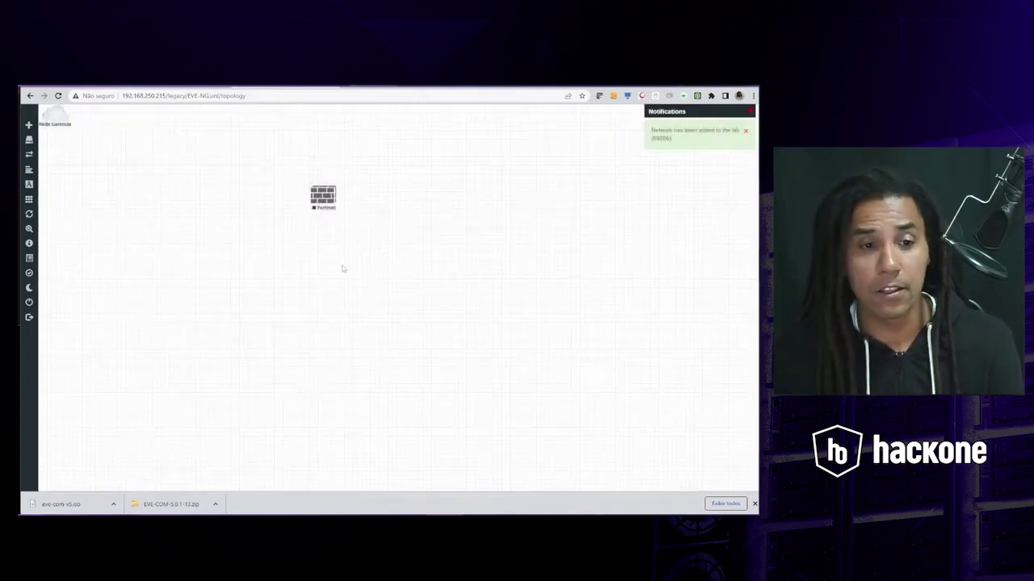
left_click_drag(55, 121, 412, 200)
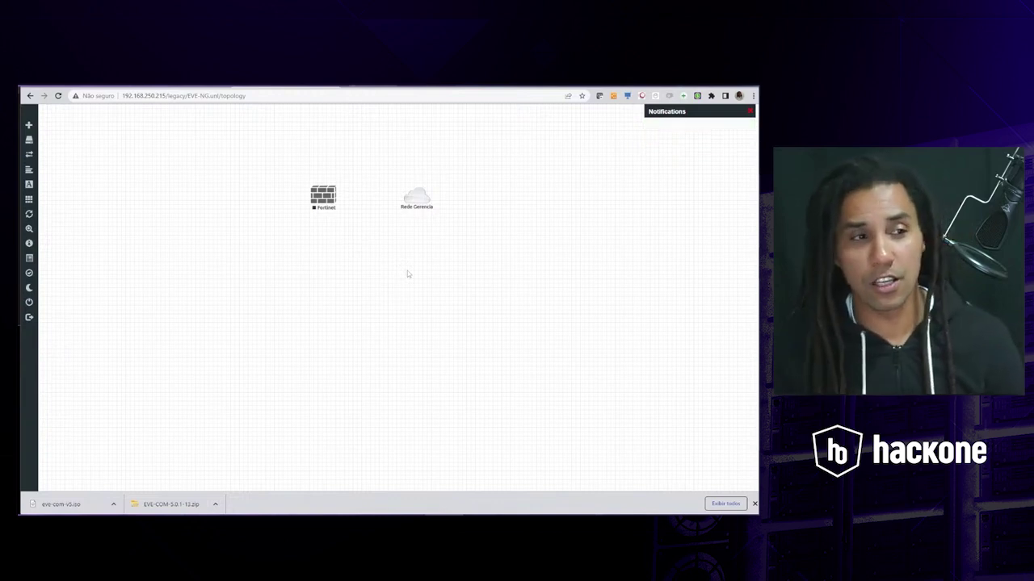
- Add a Cloud1 network named Rede CASA and place it below Rede Gerencia
mouse_move(34, 135)
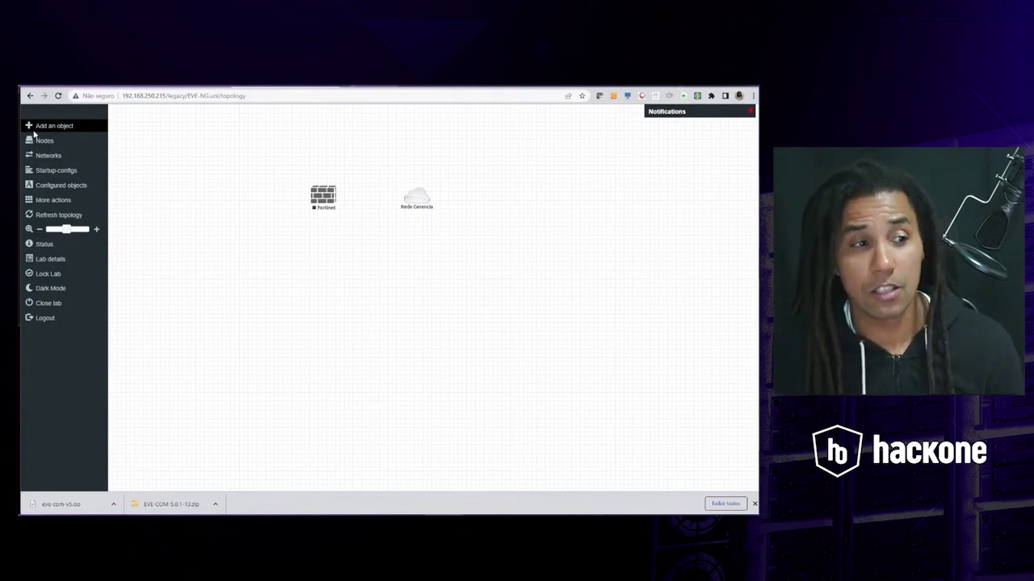
left_click(41, 126)
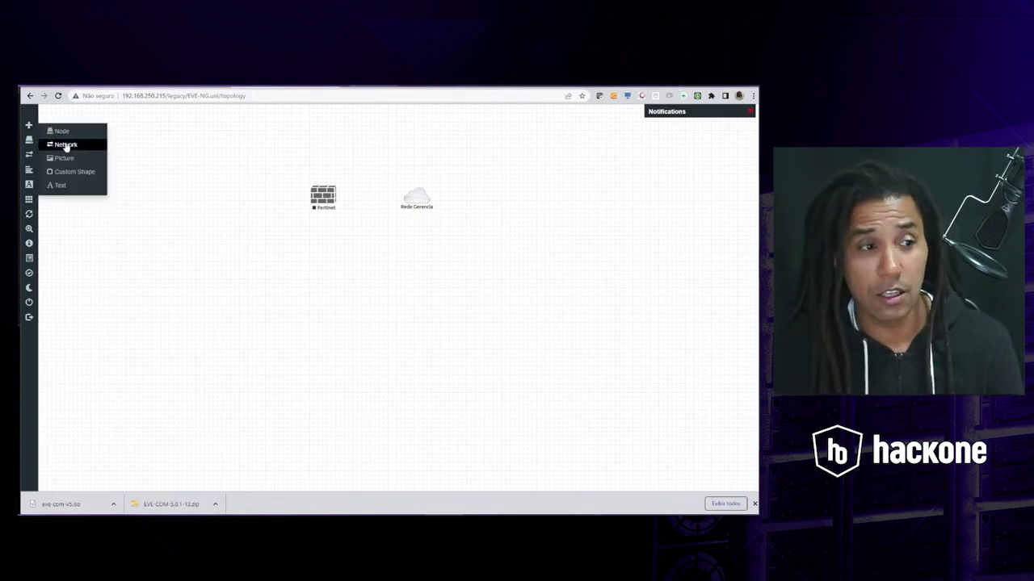
left_click(66, 145)
left_click(387, 211)
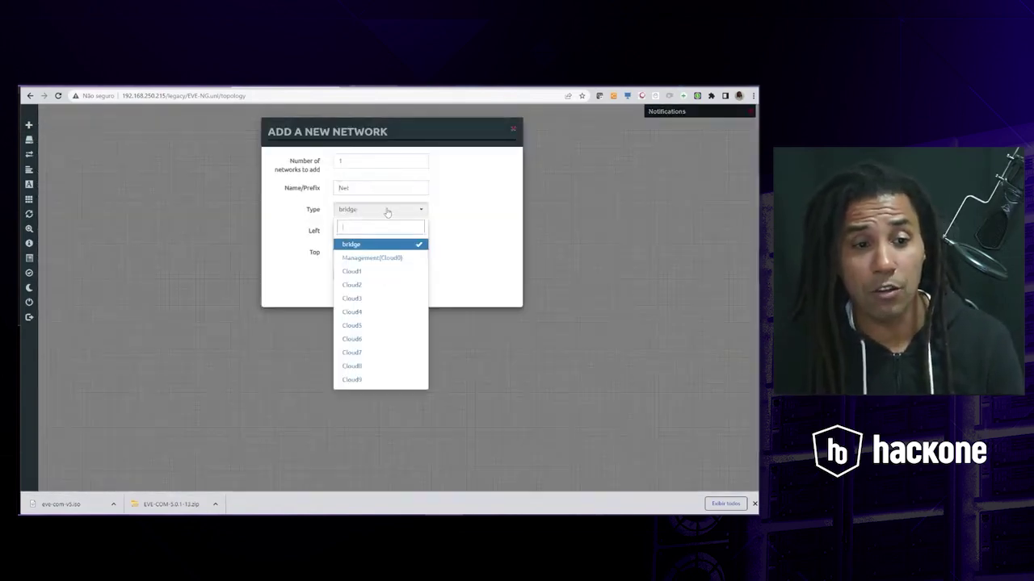
left_click(358, 272)
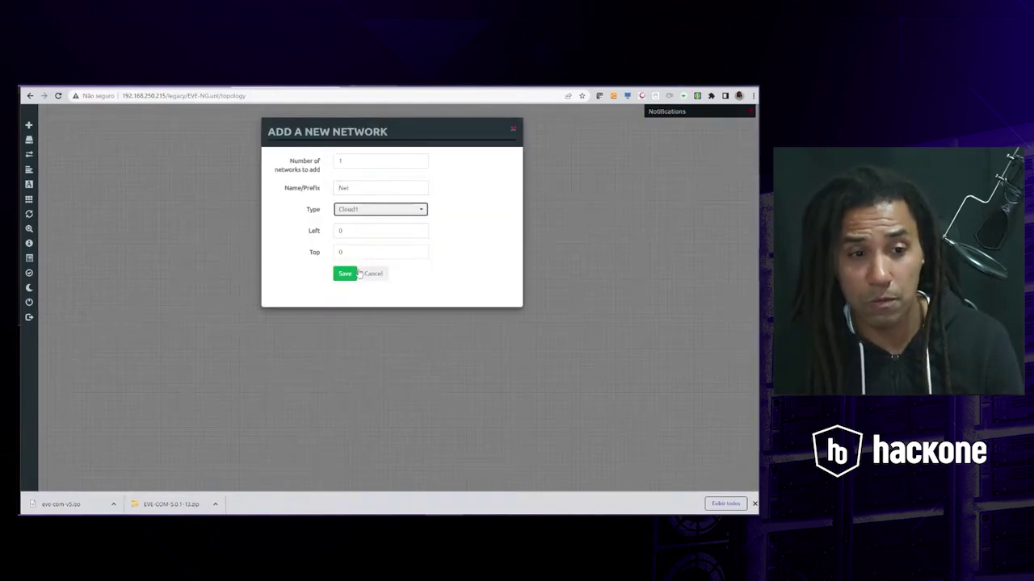
double_click(362, 188)
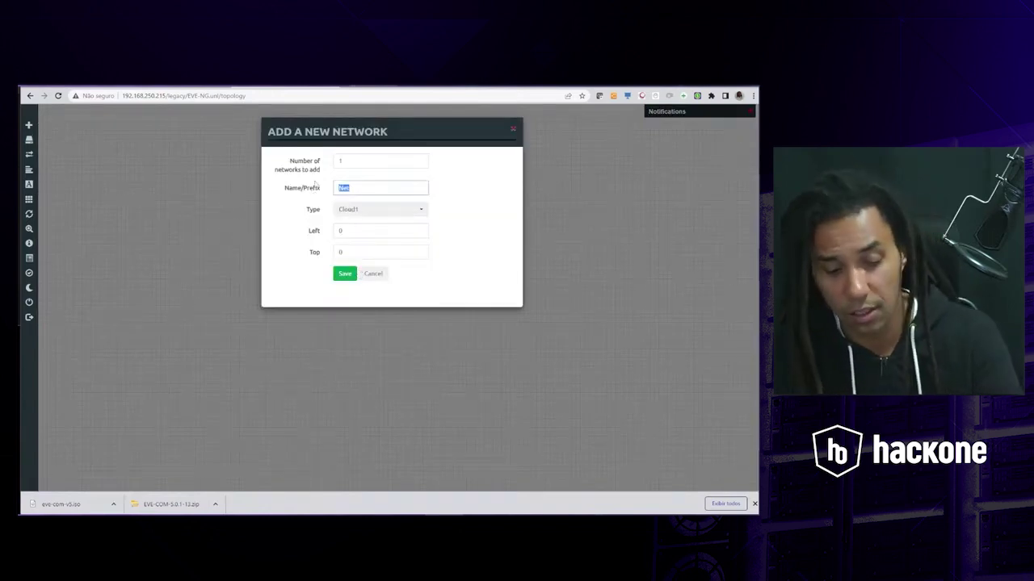
type("Rede ")
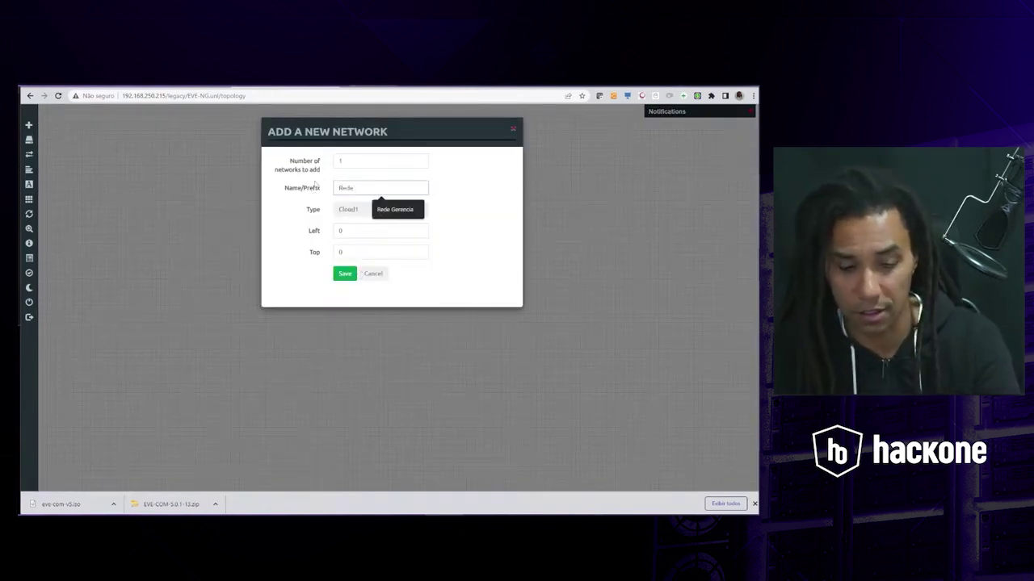
type("CASA")
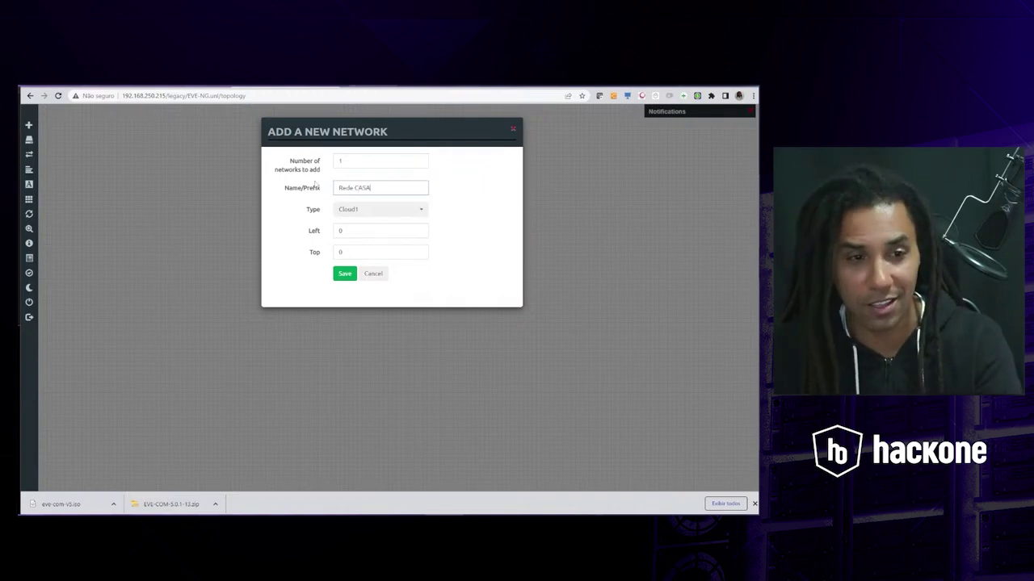
left_click(345, 275)
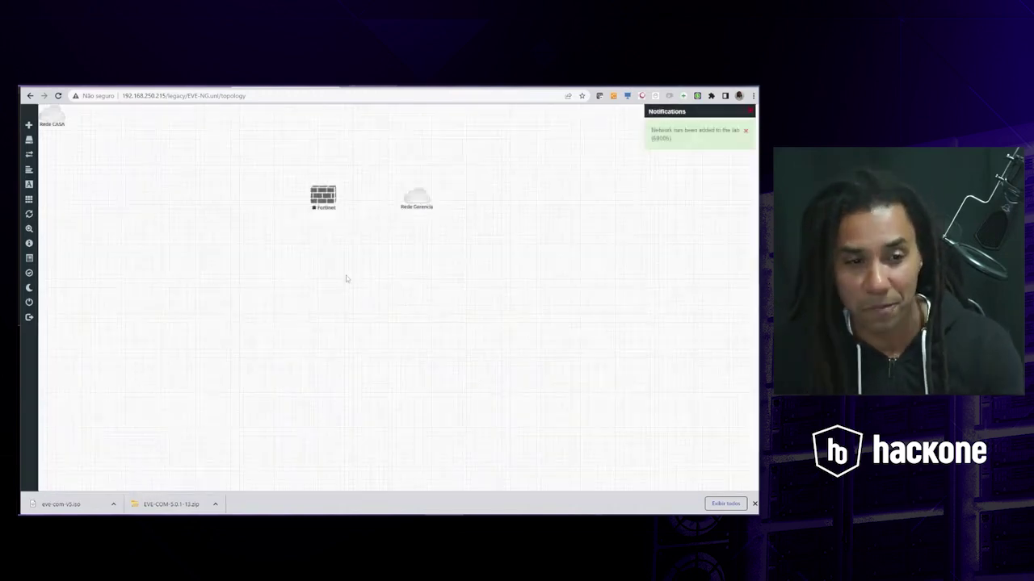
left_click_drag(52, 115, 415, 250)
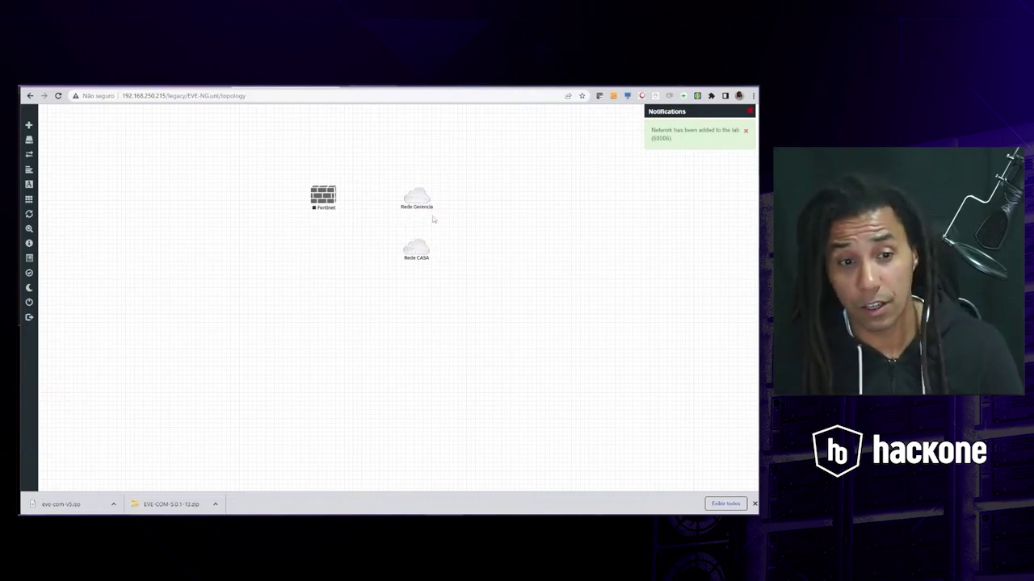
- Drag a link from Fortinet onto Rede Gerencia and list Fortinet's interfaces, port1 to port4
left_click_drag(429, 194, 331, 194)
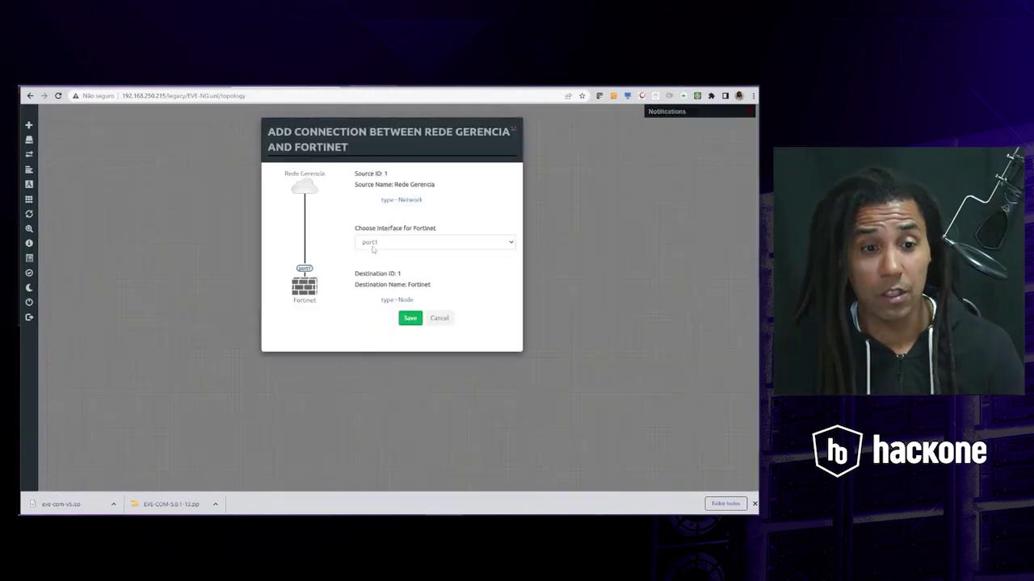
left_click(512, 130)
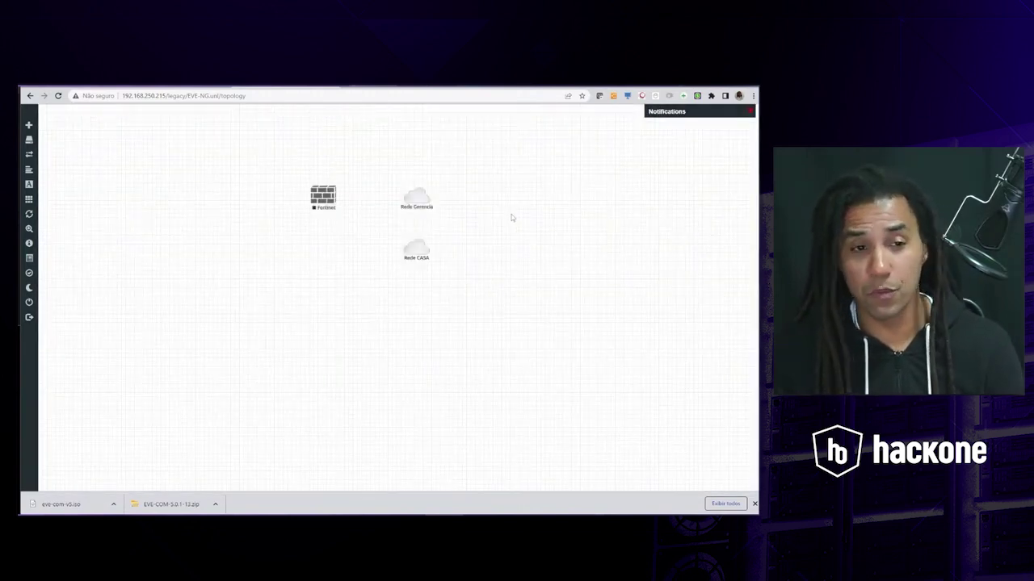
left_click_drag(336, 123, 317, 366)
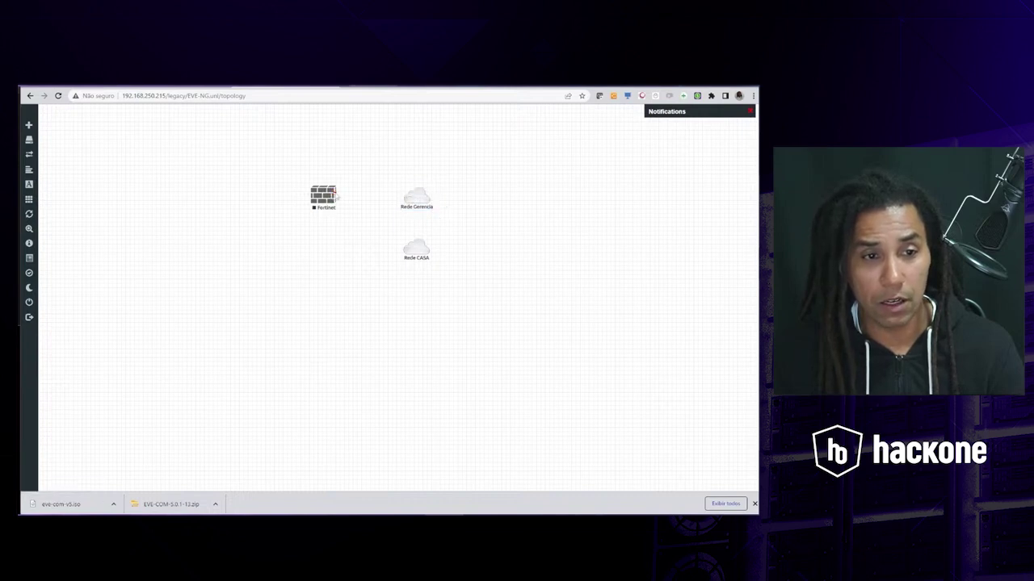
left_click_drag(334, 192, 416, 197)
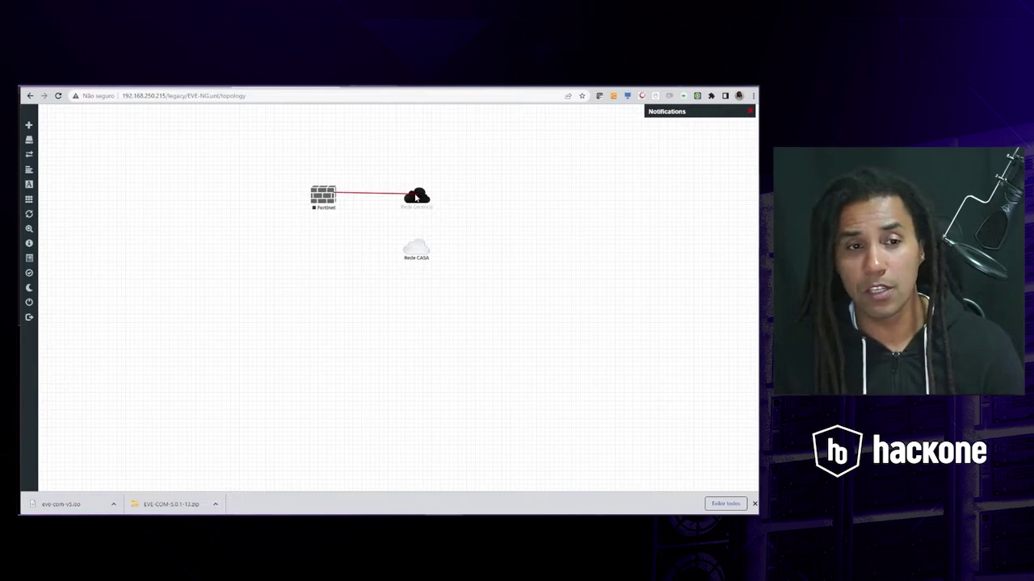
left_click_drag(416, 197, 414, 197)
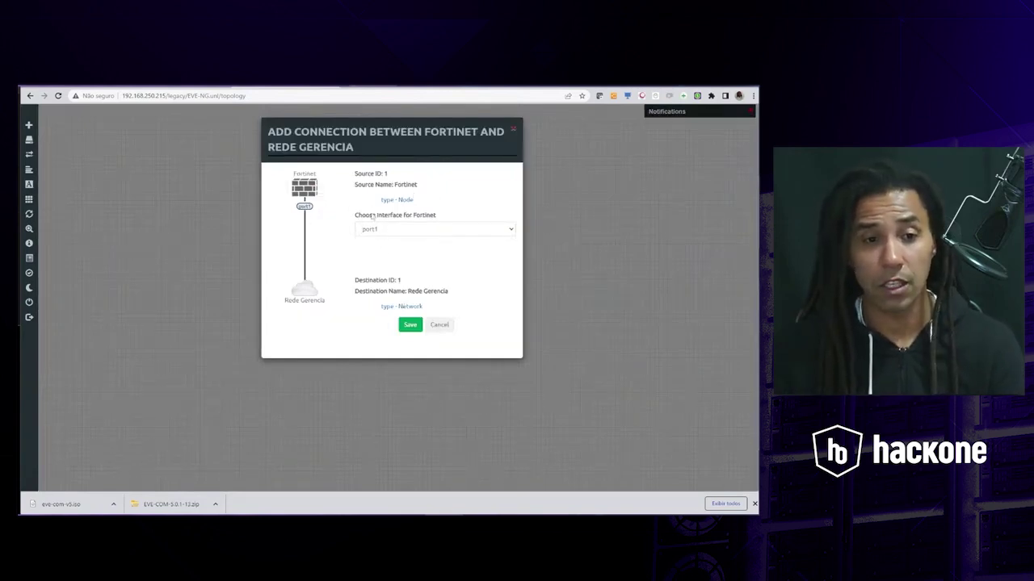
left_click(510, 231)
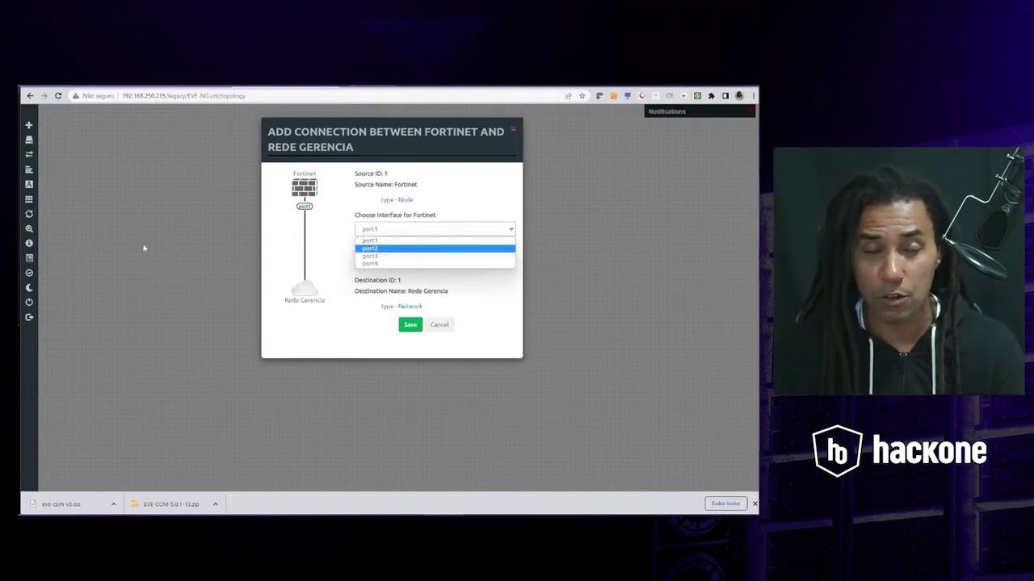
- Cancel the pending link and check the Fortinet node settings show 4 Ethernets
left_click(514, 130)
right_click(320, 196)
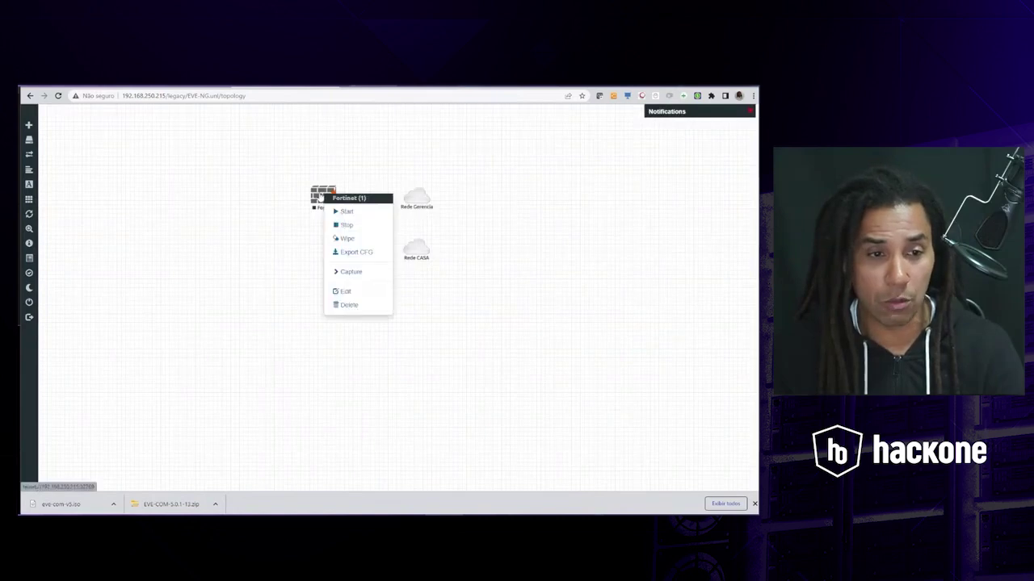
left_click(345, 291)
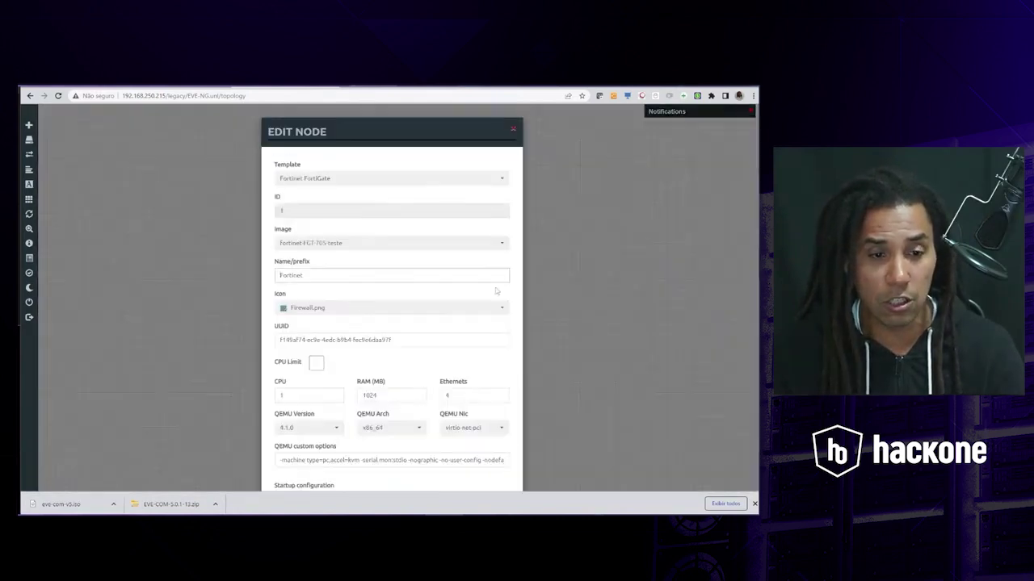
scroll(473, 260, "down", 2)
double_click(457, 242)
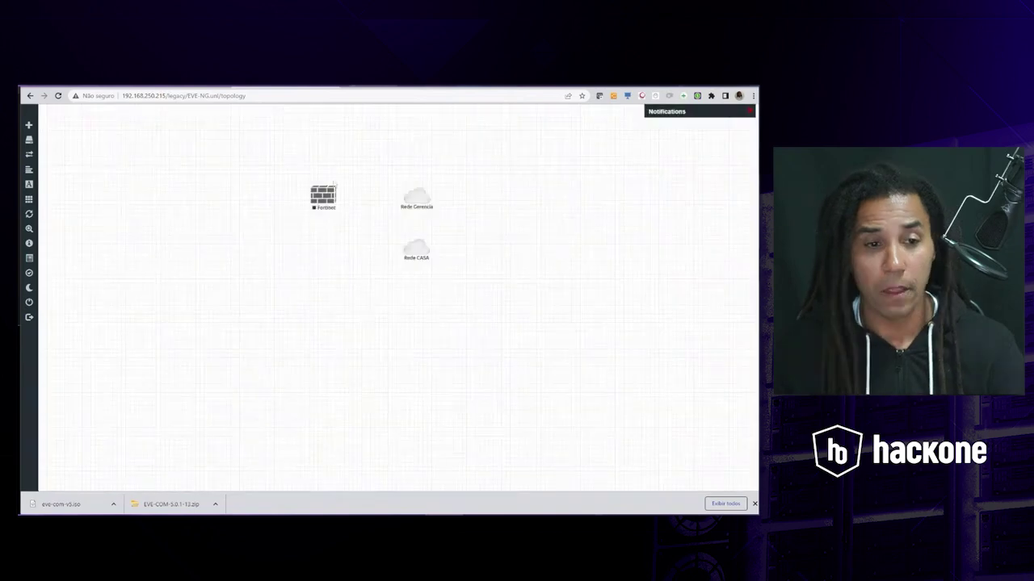
- Save links from Fortinet to Rede Gerencia on port1 and to Rede CASA on port2
left_click_drag(336, 198, 416, 199)
left_click(418, 327)
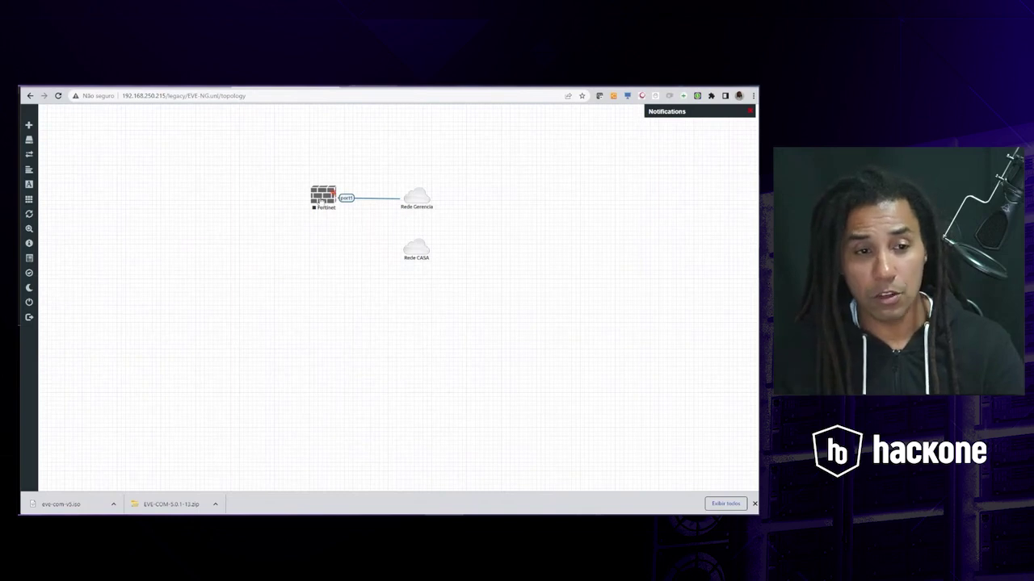
left_click_drag(321, 200, 313, 202)
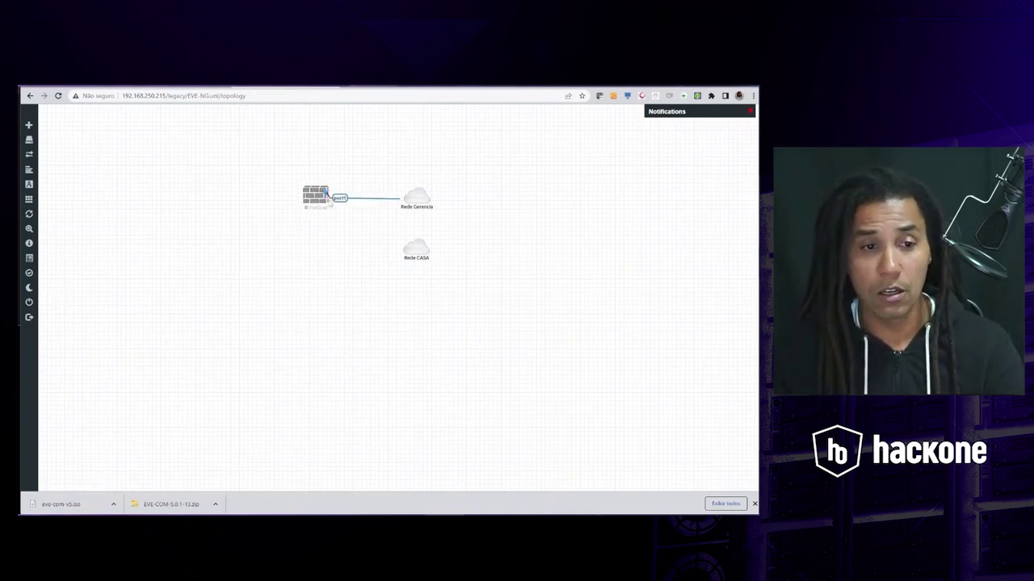
left_click_drag(327, 192, 415, 249)
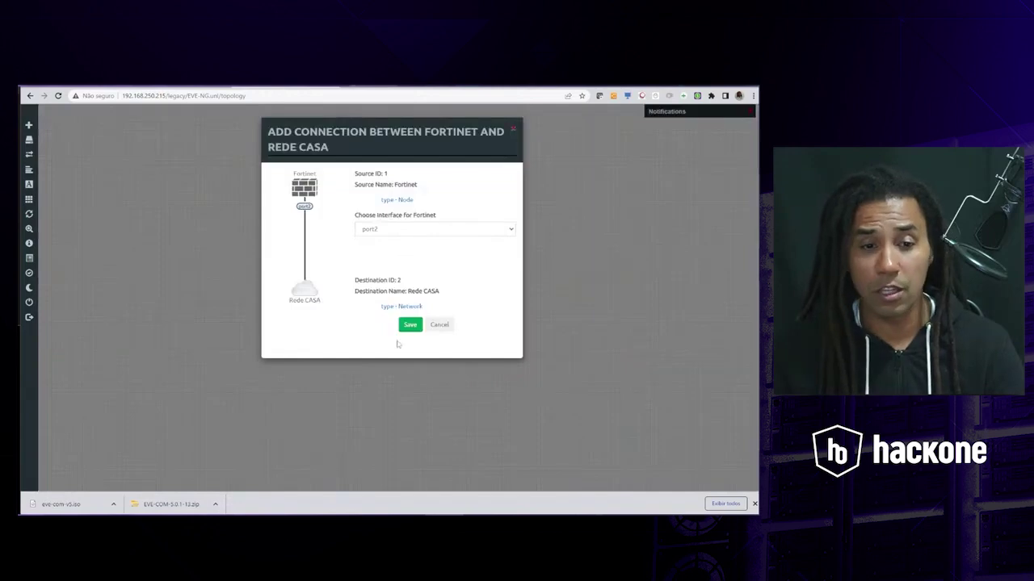
left_click(409, 325)
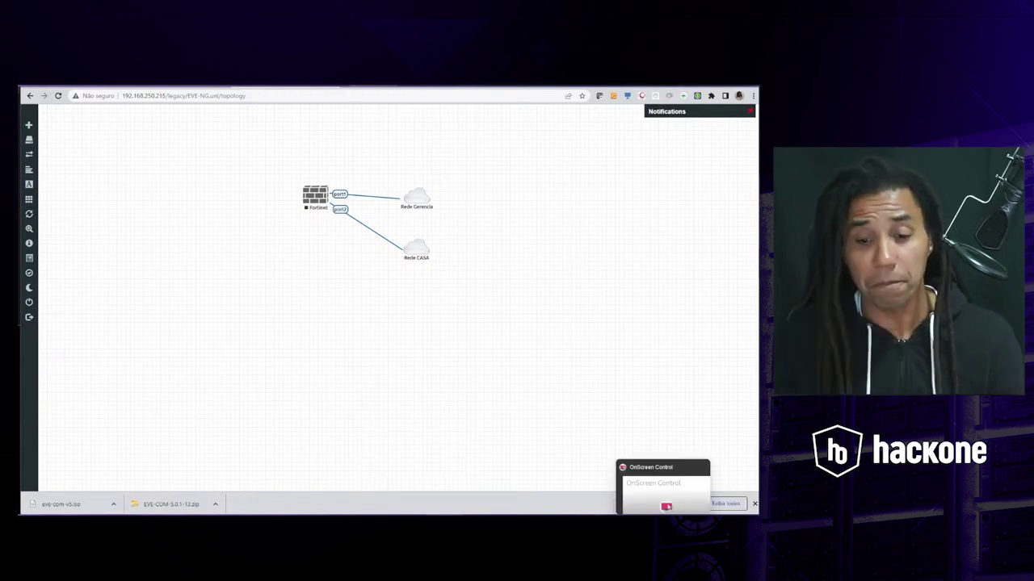
- Zoom the topology view in and dismiss the Epic Pen popup covering it
mouse_move(59, 175)
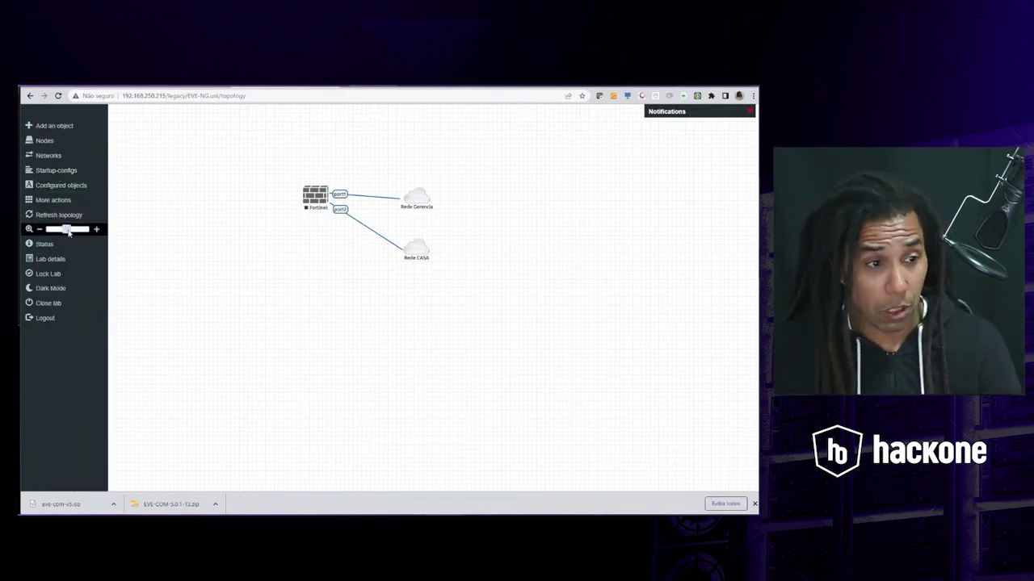
left_click_drag(66, 230, 76, 231)
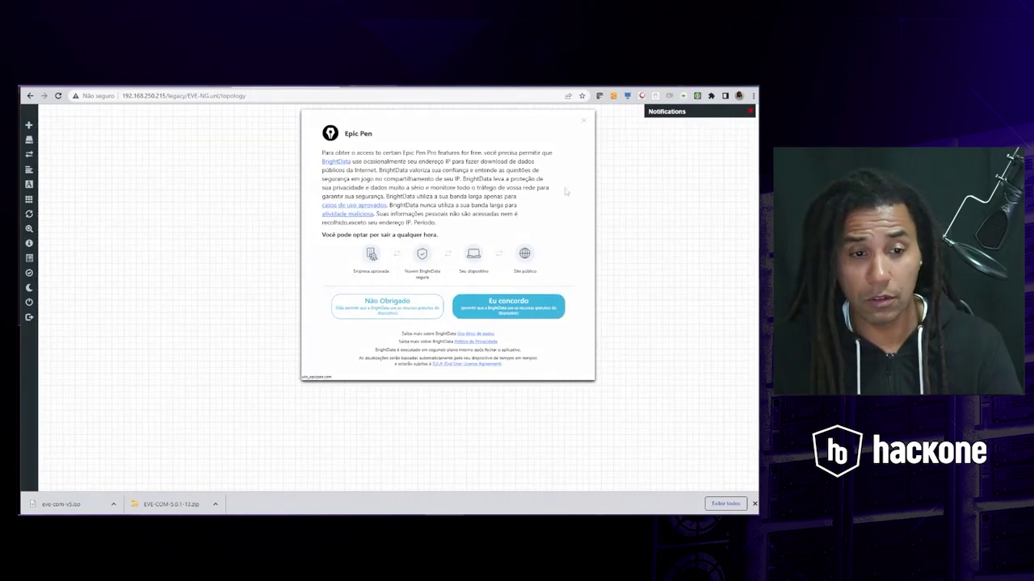
left_click(585, 123)
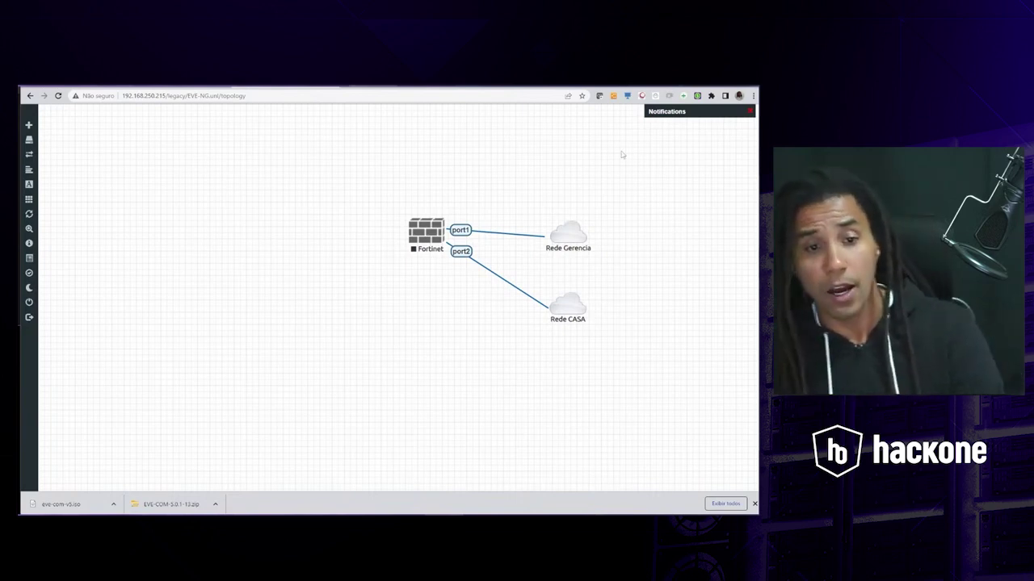
- Annotate port1 as the management IP and port2 as 'Faixa Casa', then clear the drawings
mouse_move(504, 174)
left_mouse_down()
mouse_move(511, 220)
mouse_move(507, 204)
left_mouse_up()
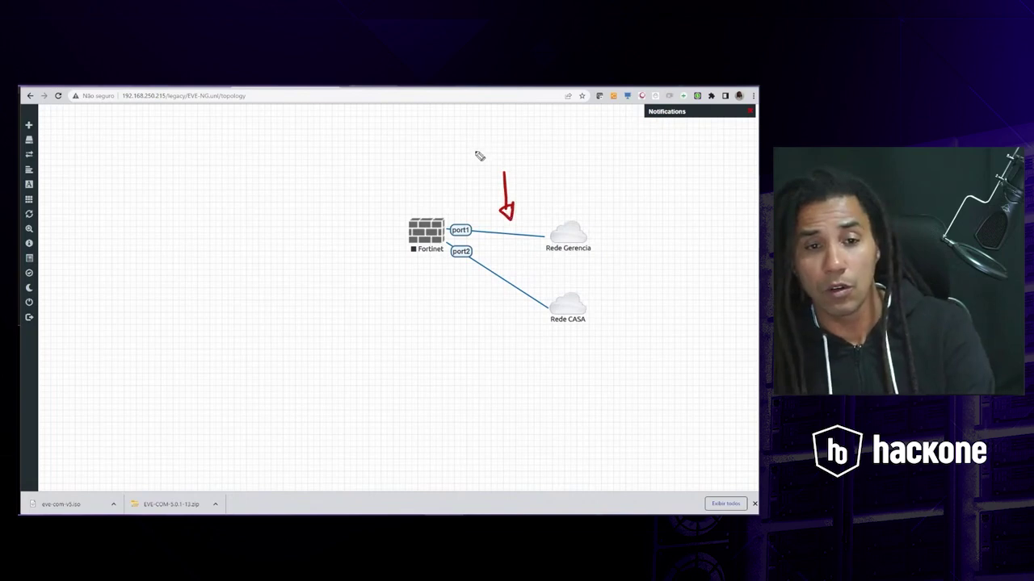
mouse_move(480, 152)
left_mouse_down()
mouse_move(491, 141)
mouse_move(488, 151)
mouse_move(518, 162)
mouse_move(559, 158)
mouse_move(559, 173)
mouse_move(579, 148)
mouse_move(637, 139)
mouse_move(633, 121)
left_mouse_up()
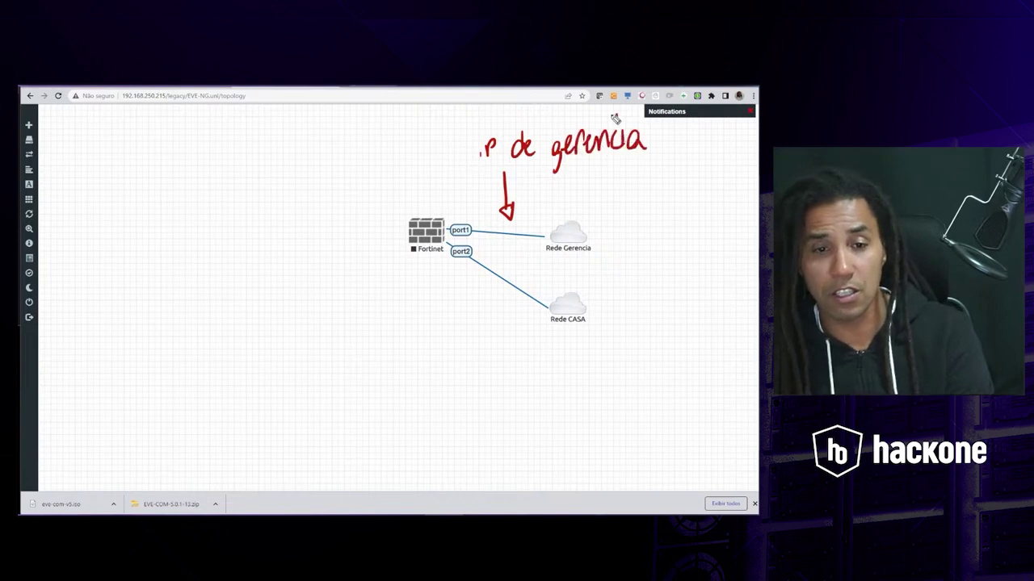
mouse_move(482, 291)
left_mouse_down()
mouse_move(476, 315)
mouse_move(488, 292)
left_mouse_up()
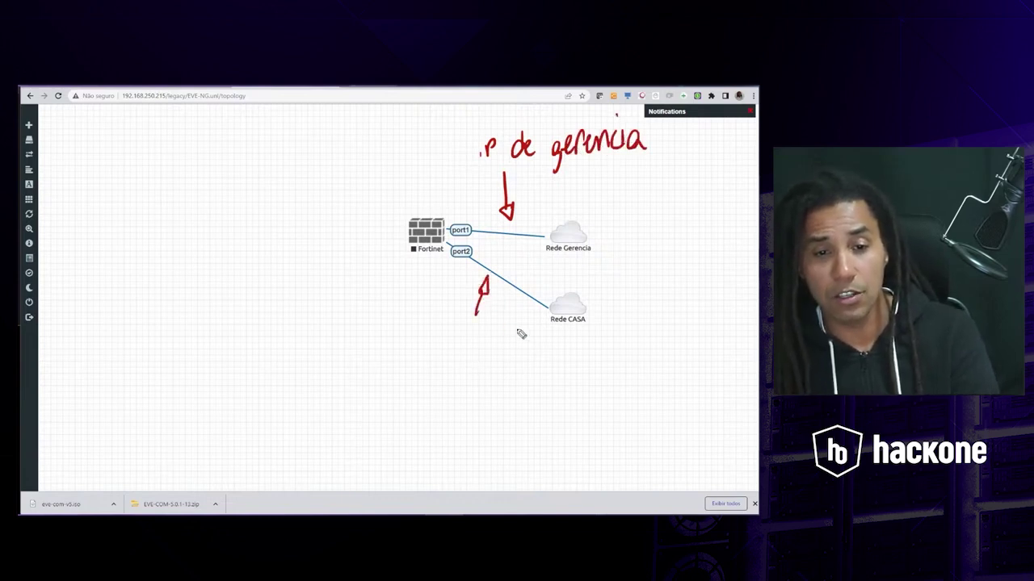
mouse_move(471, 372)
left_mouse_down()
mouse_move(489, 339)
mouse_move(483, 353)
mouse_move(523, 373)
left_mouse_up()
left_click(482, 369)
left_click(502, 347)
mouse_move(523, 355)
left_mouse_down()
mouse_move(511, 373)
mouse_move(591, 375)
left_mouse_up()
mouse_move(606, 352)
left_mouse_down()
mouse_move(609, 376)
mouse_move(638, 388)
left_mouse_up()
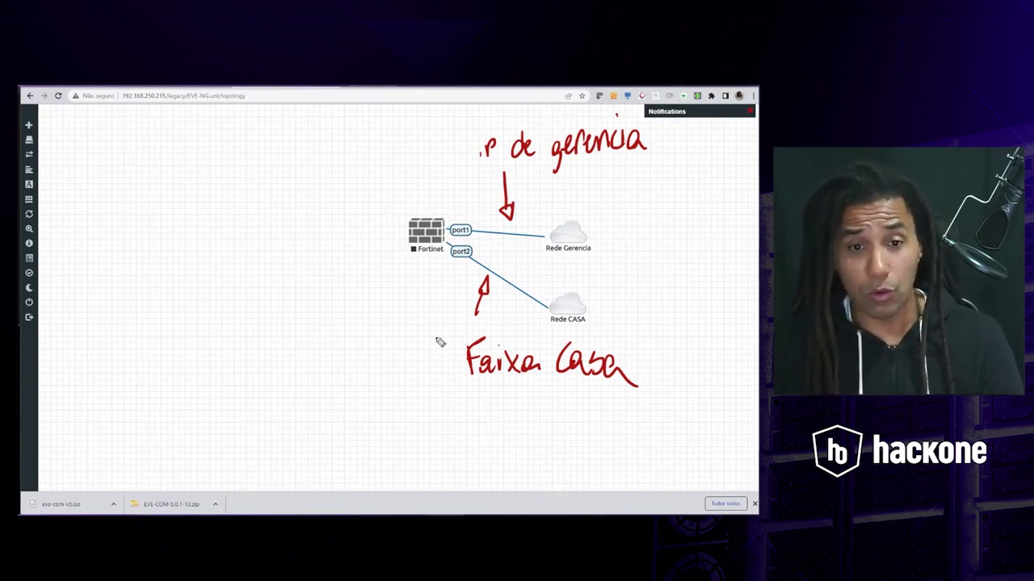
key("e")
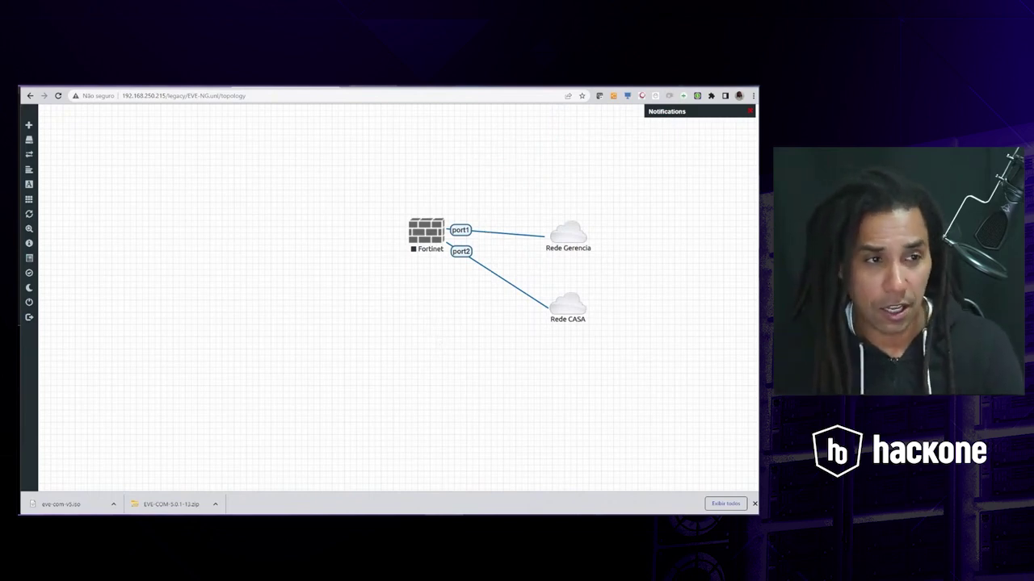
key("ctrl+Tab")
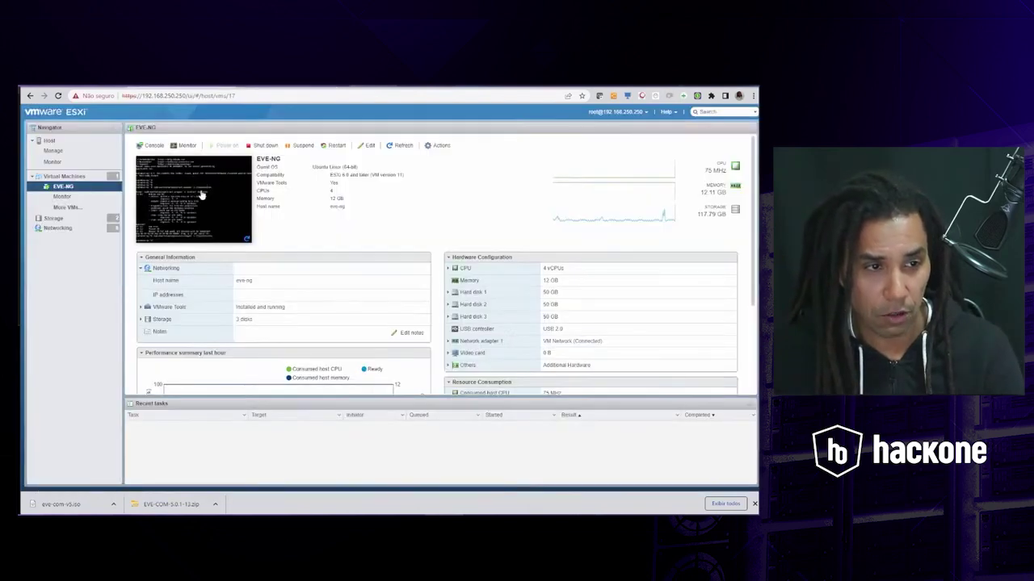
left_click(201, 189)
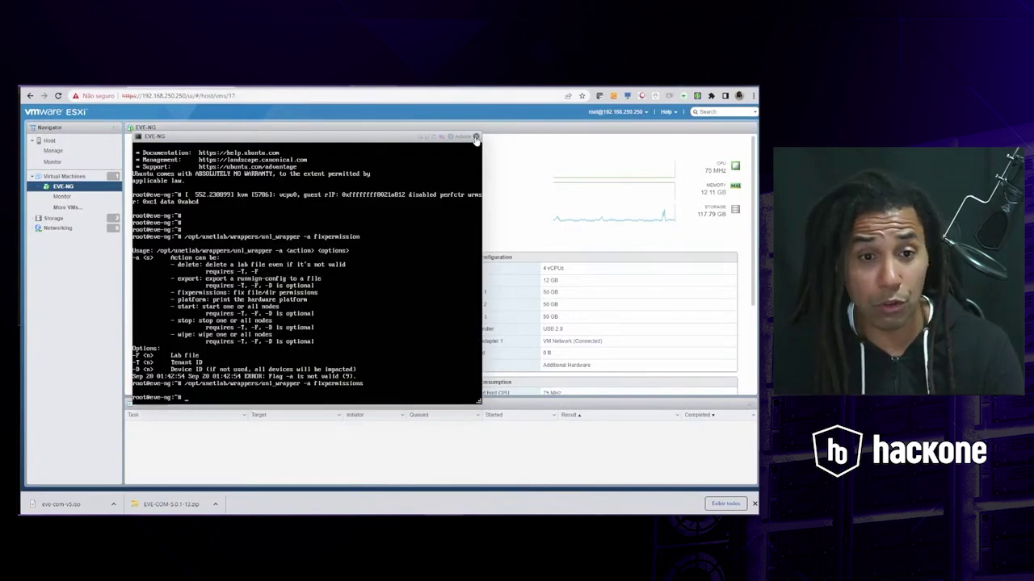
key("ctrl+Tab")
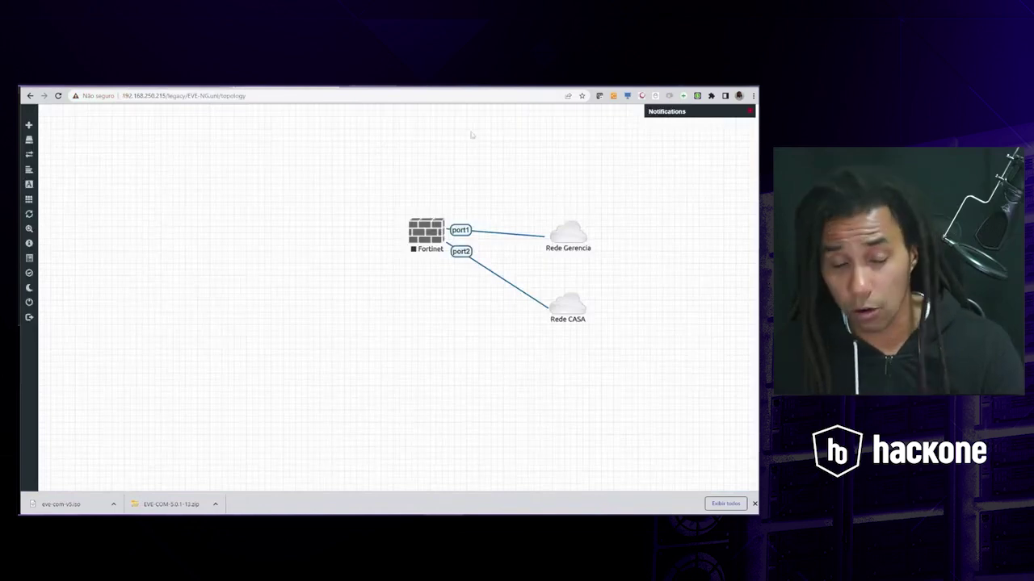
- Start the Fortinet node and open its console in SecureCRT
right_click(421, 232)
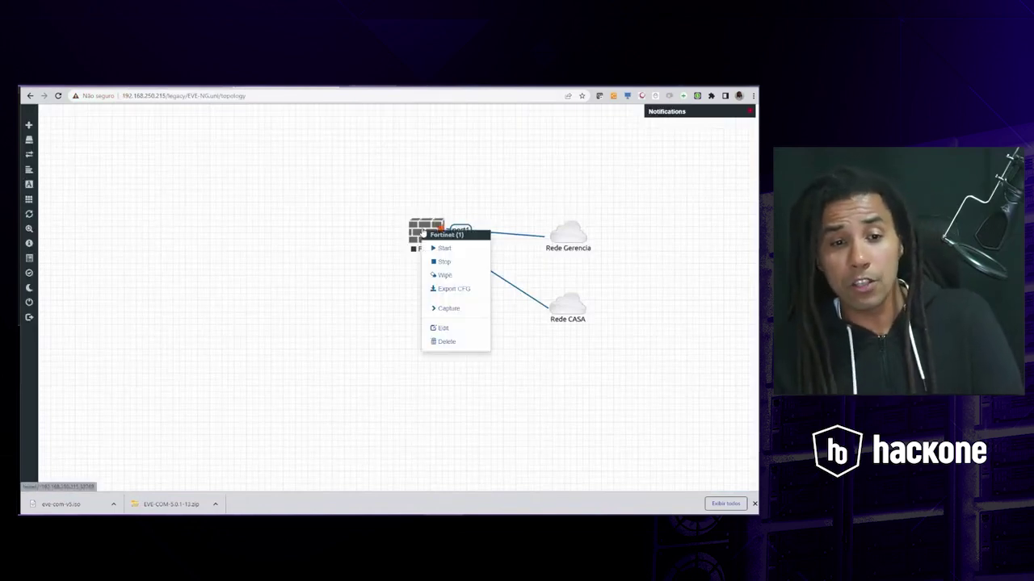
left_click(440, 248)
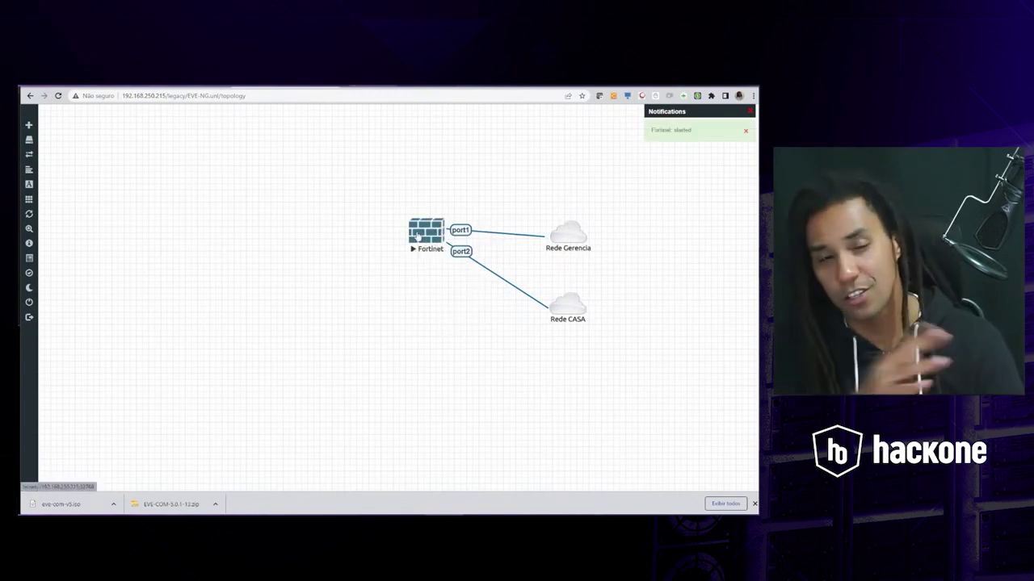
left_click(417, 235)
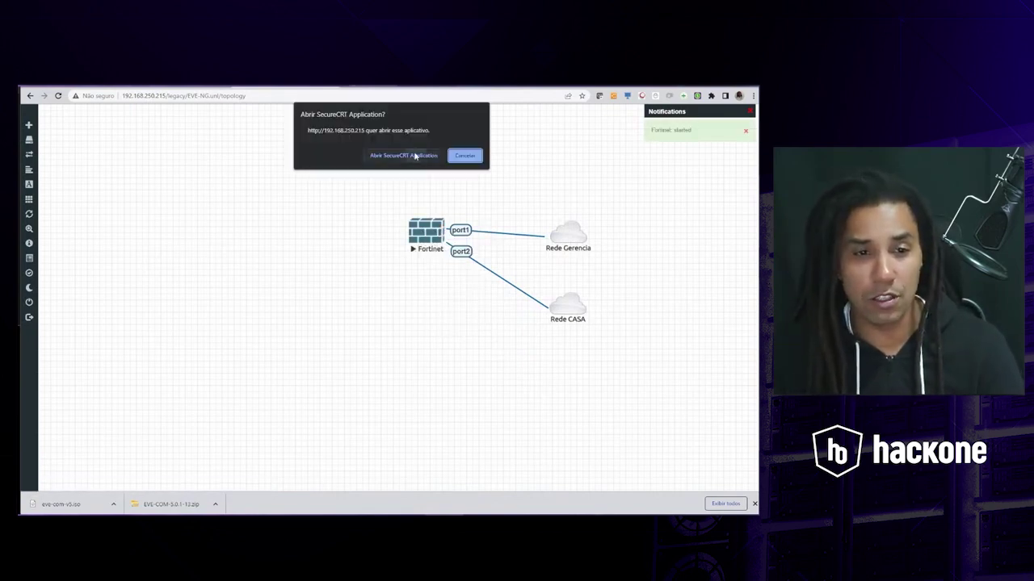
left_click(415, 155)
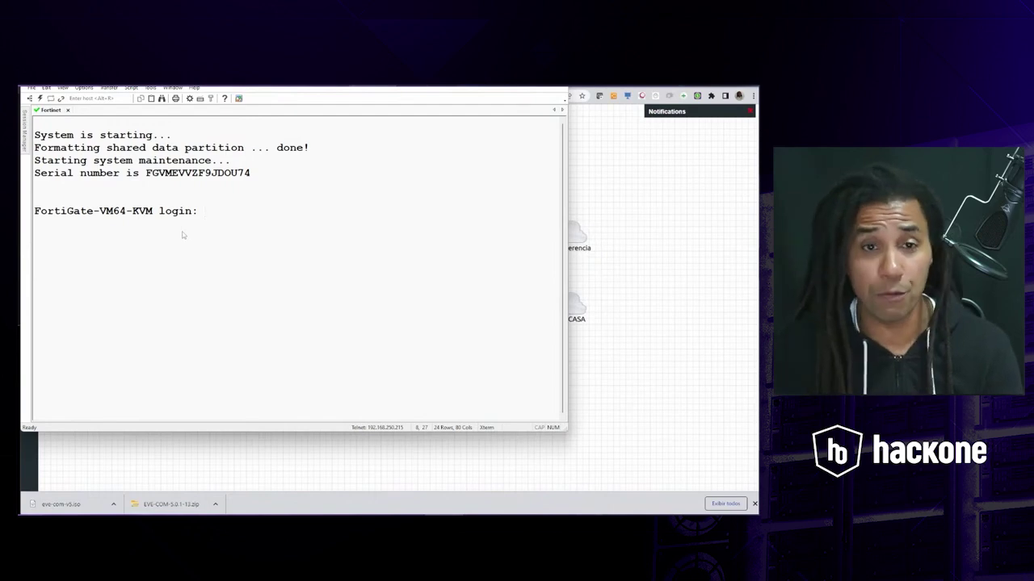
- Maximize the console, log in as admin with an empty password and set a new admin password
left_click_drag(364, 79, 386, 92)
double_click(386, 92)
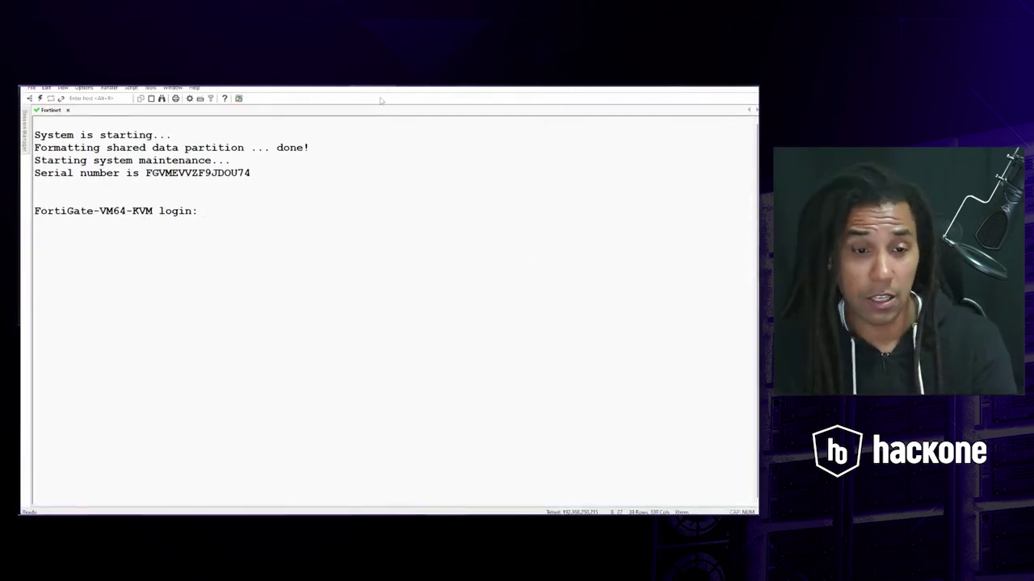
type("admin")
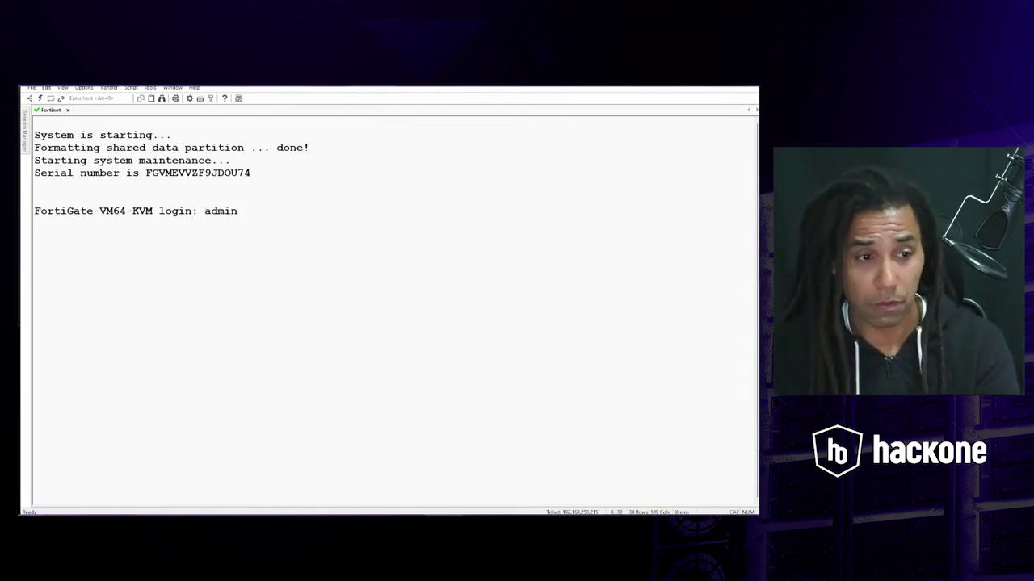
key("Return")
key("Return")
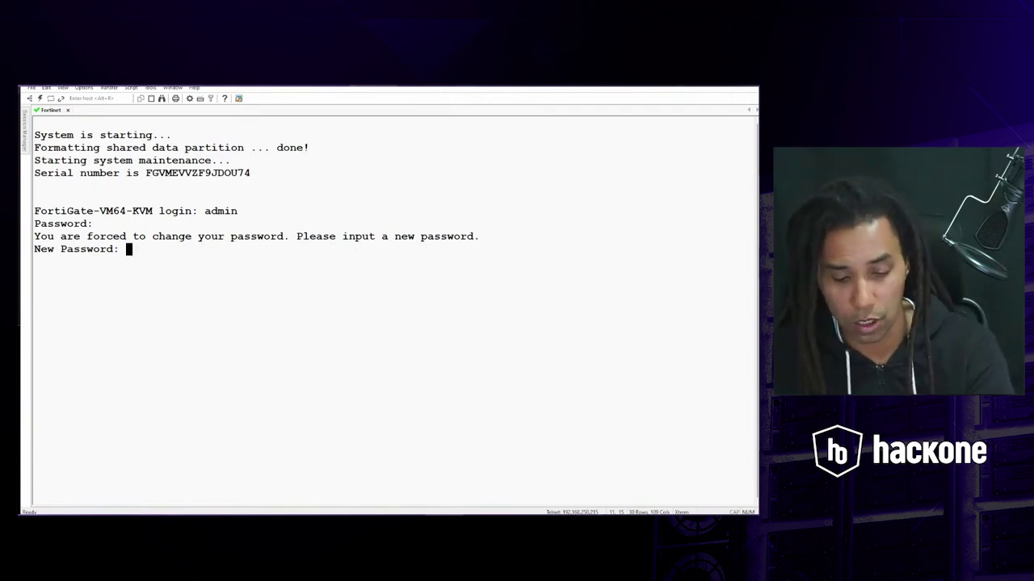
key("Return")
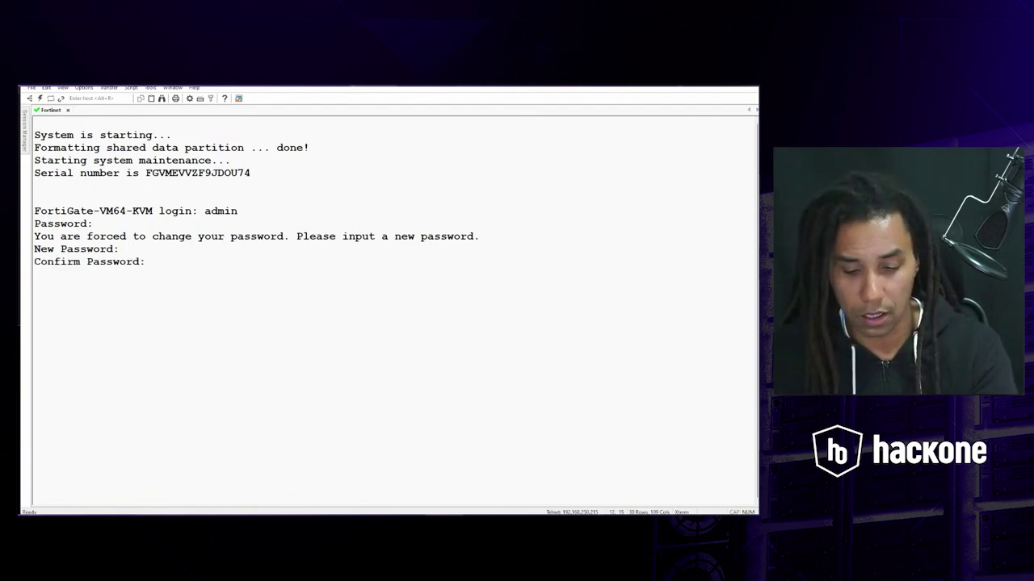
key("Return")
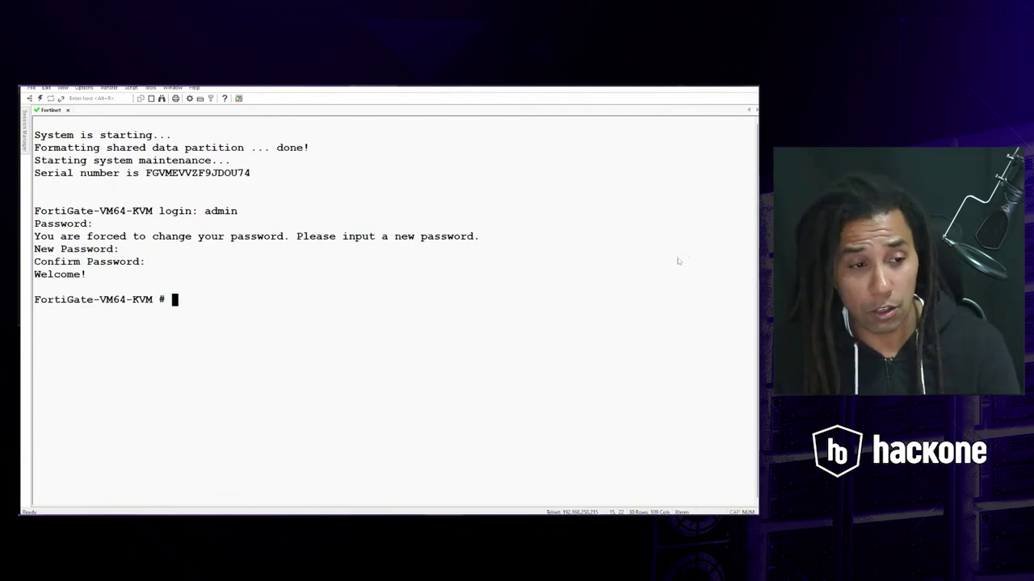
- Run 'get system status' and page through the full output
type("get system status")
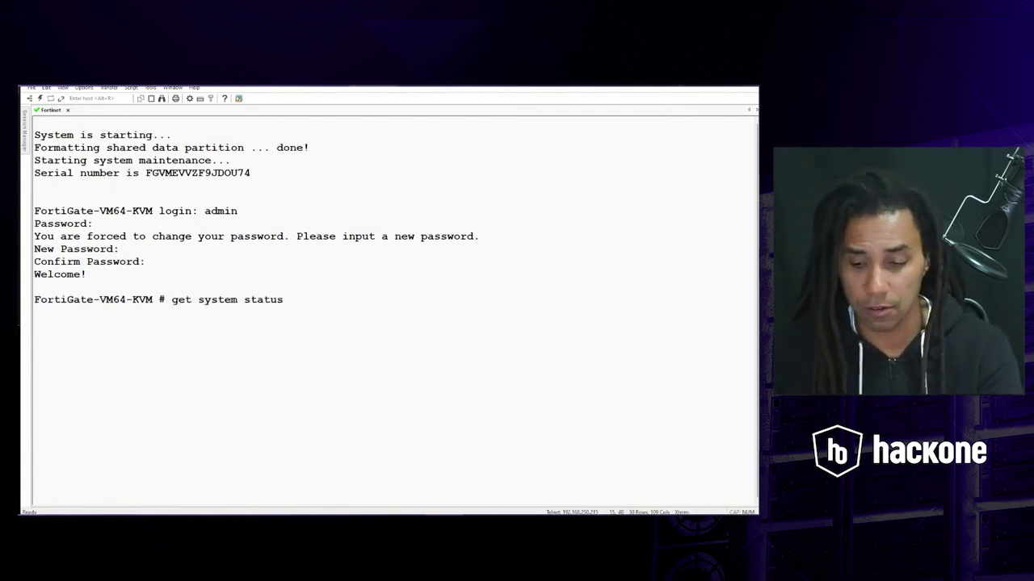
key("Return")
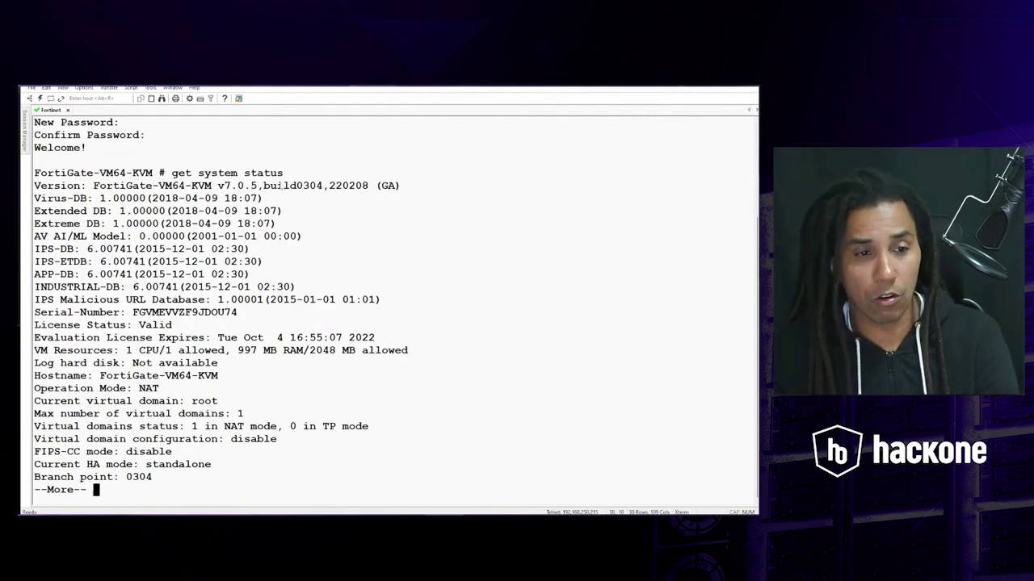
key("space")
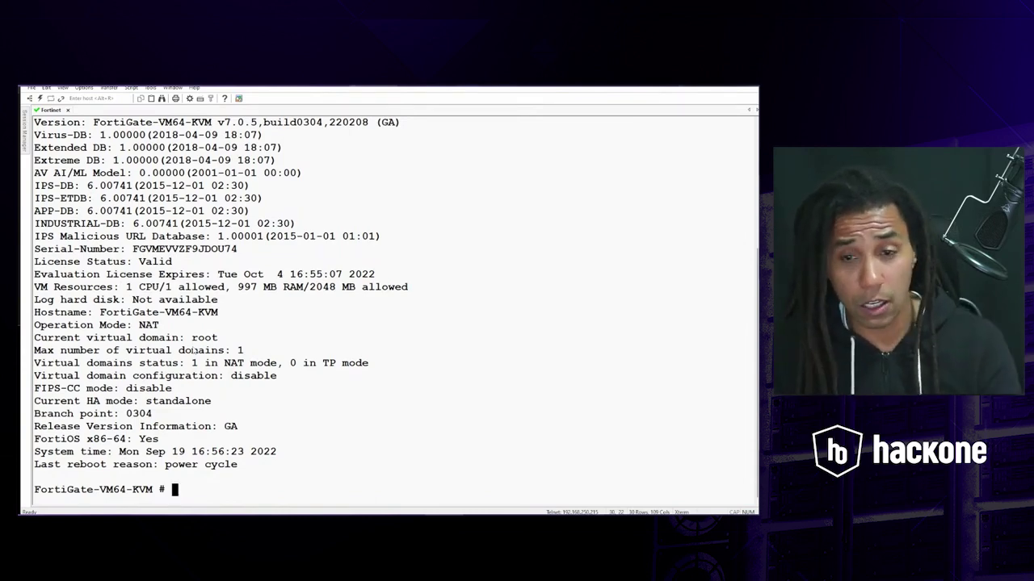
key("Return")
key("Return")
key("Return")
key("Return")
key("Return")
key("Return")
key("Return")
key("Return")
key("Return")
key("Return")
key("Return")
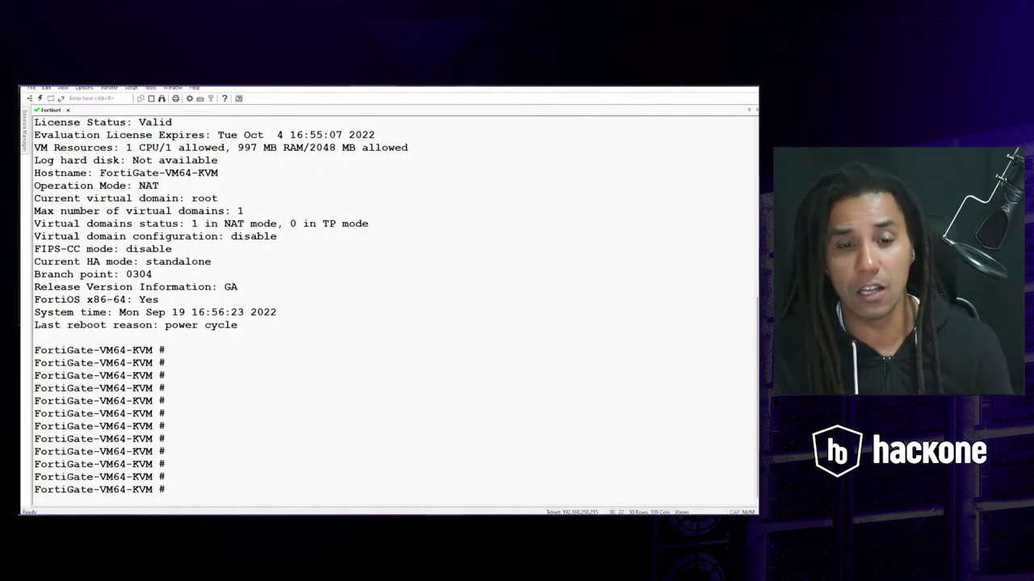
- List interface settings with 'config system interface' and 'show', then switch to the browser
type("c")
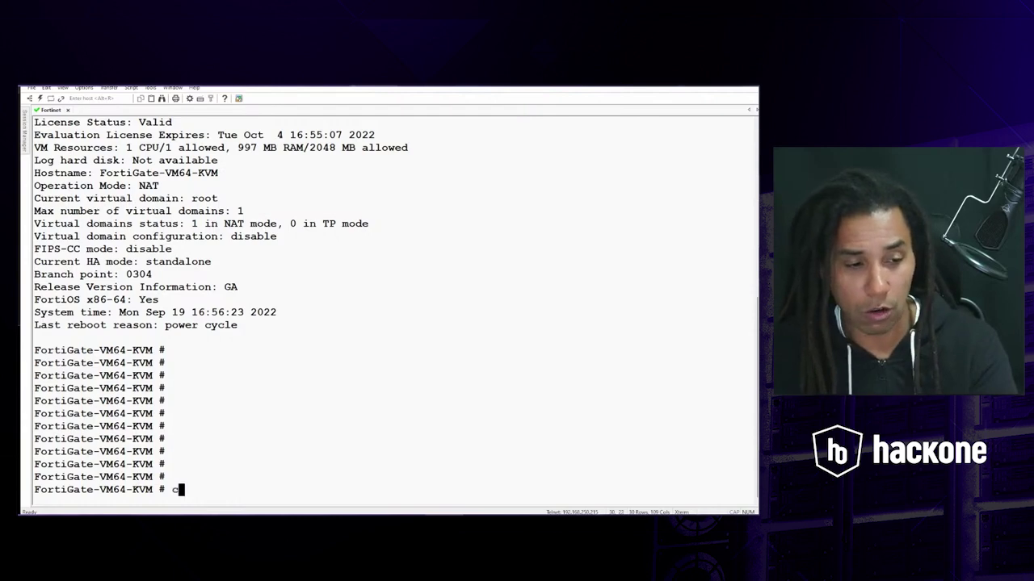
type("onfig s")
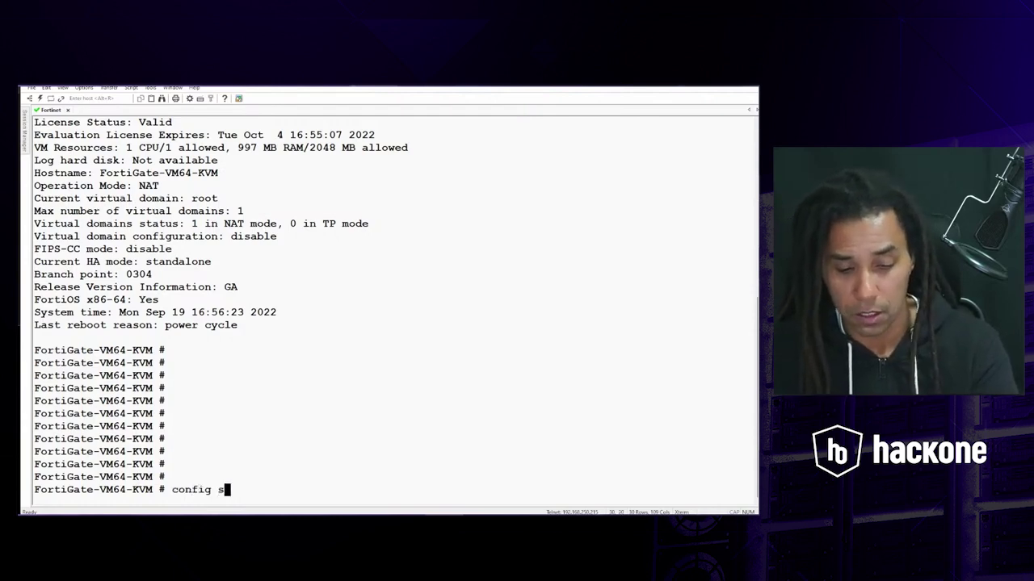
type("ystem interface")
key("Return")
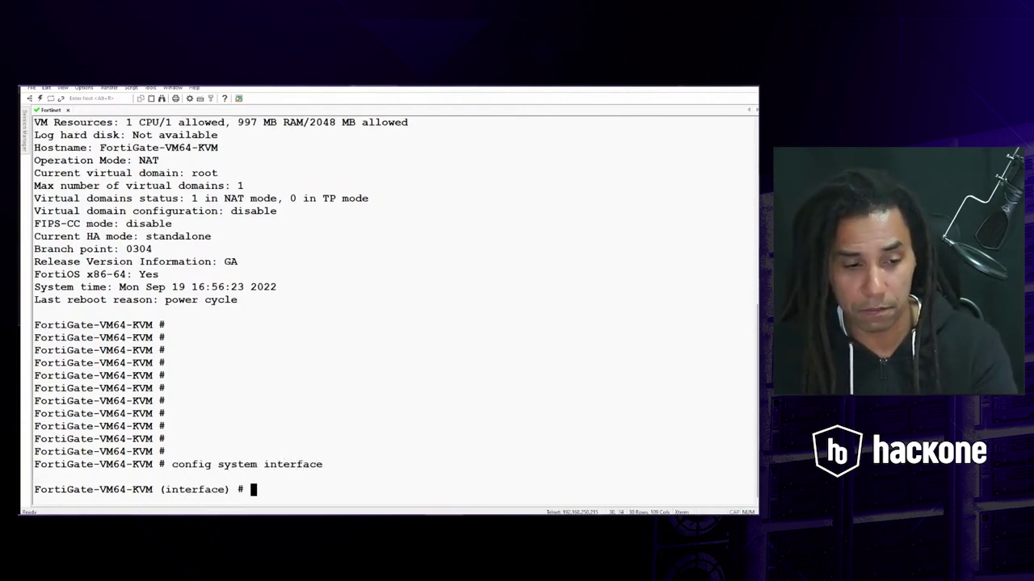
type("show")
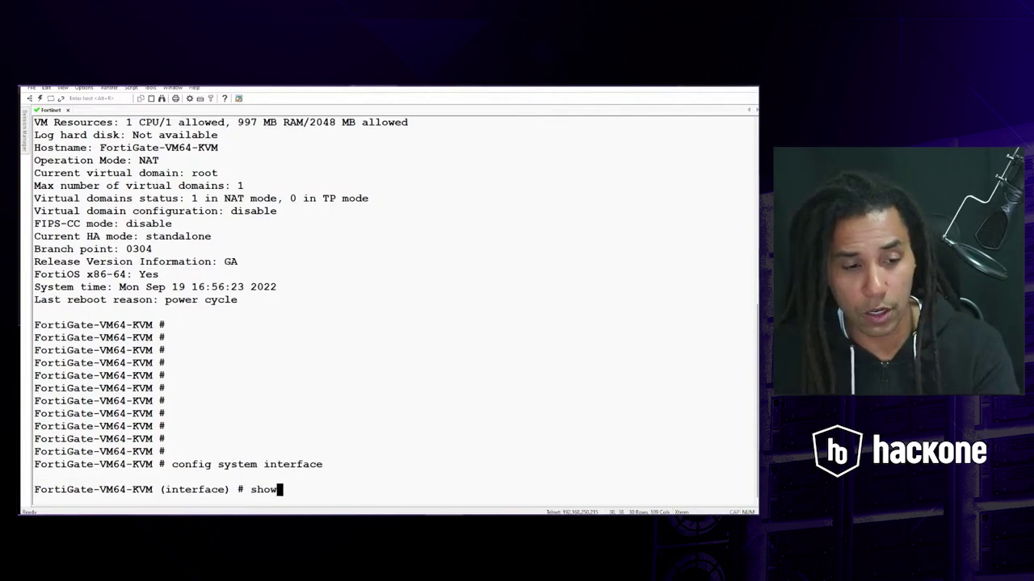
key("Return")
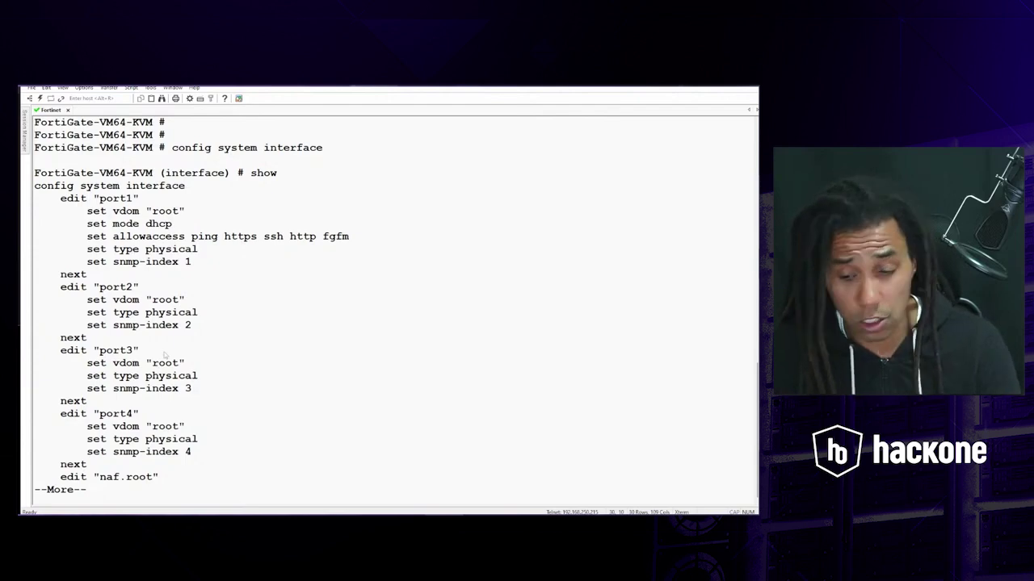
key("Return")
key("Return")
key("Return")
key("Return")
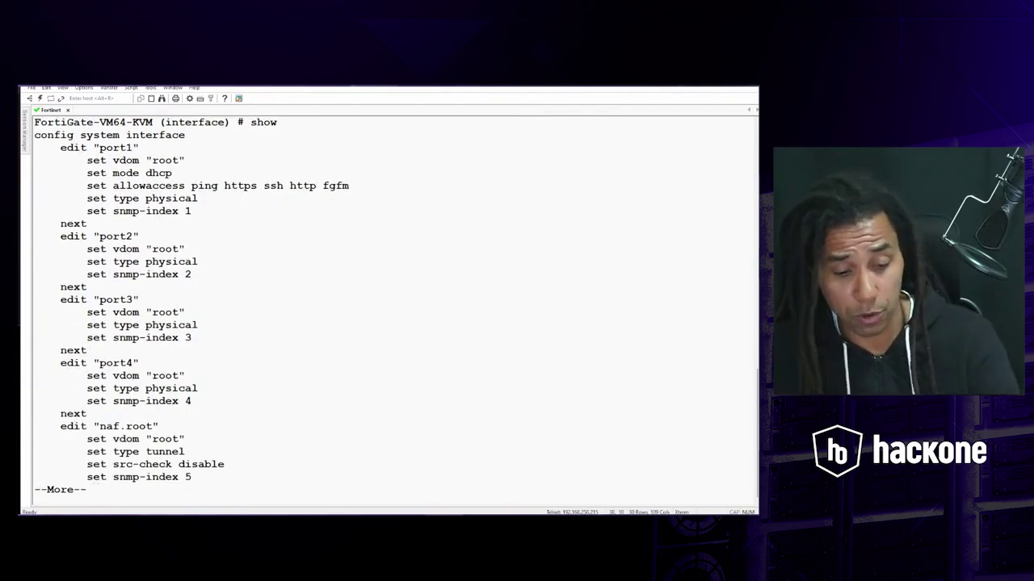
key("q")
scroll(226, 313, "up", 1)
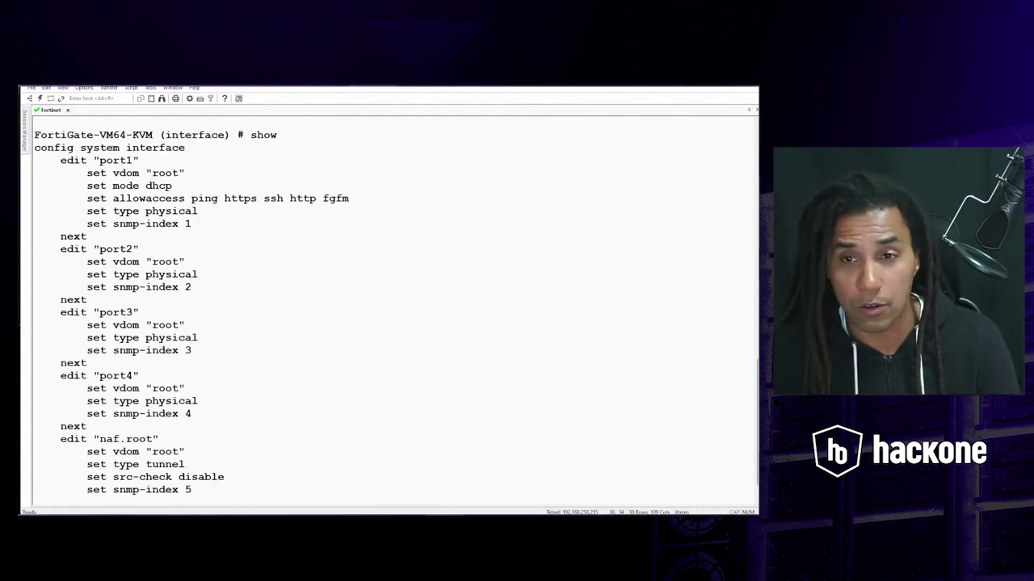
key("alt+Tab")
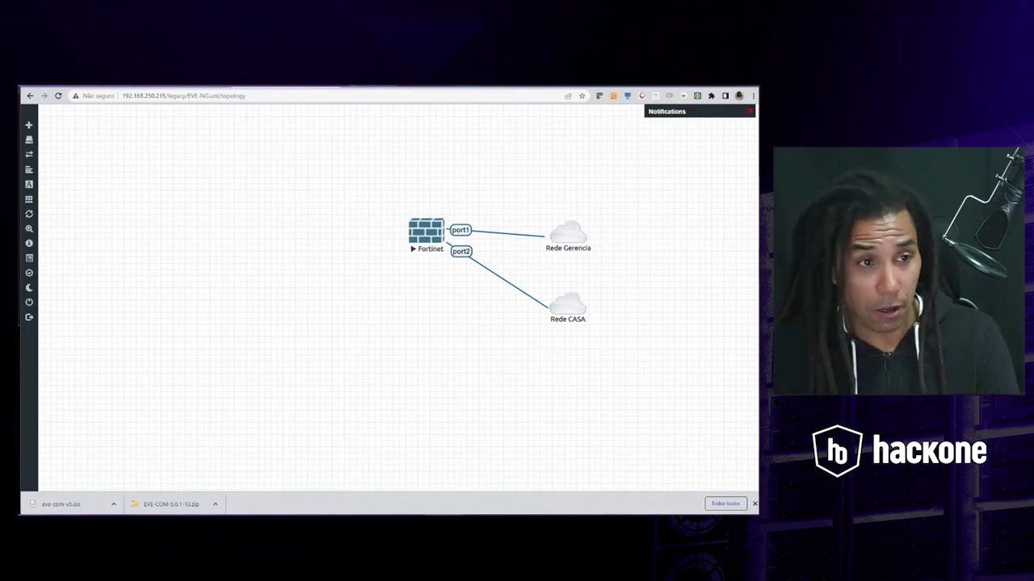
- Check the documentation tab, return to the topology, then go back to SecureCRT
left_click(177, 86)
left_click(285, 87)
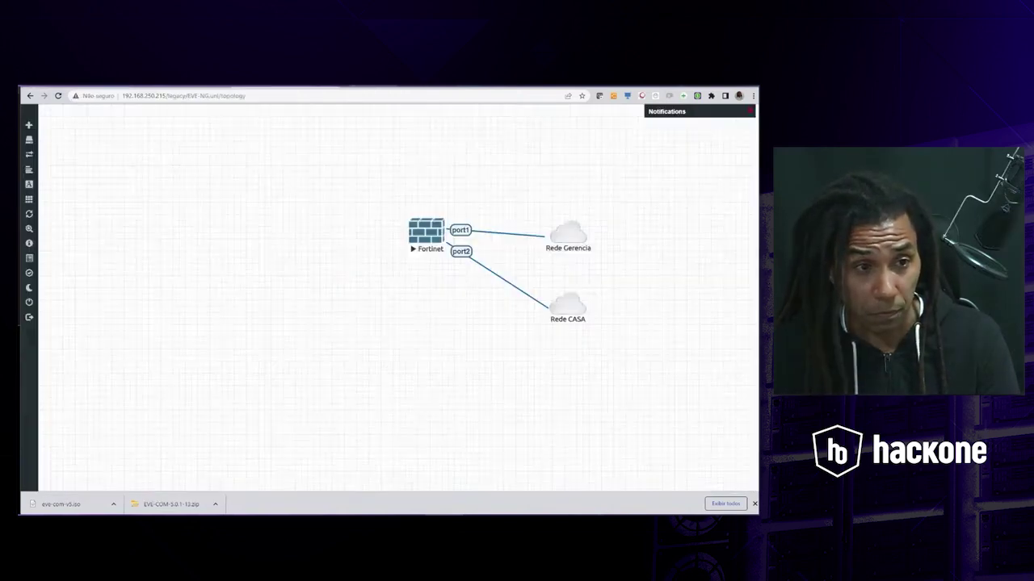
key("alt+Tab")
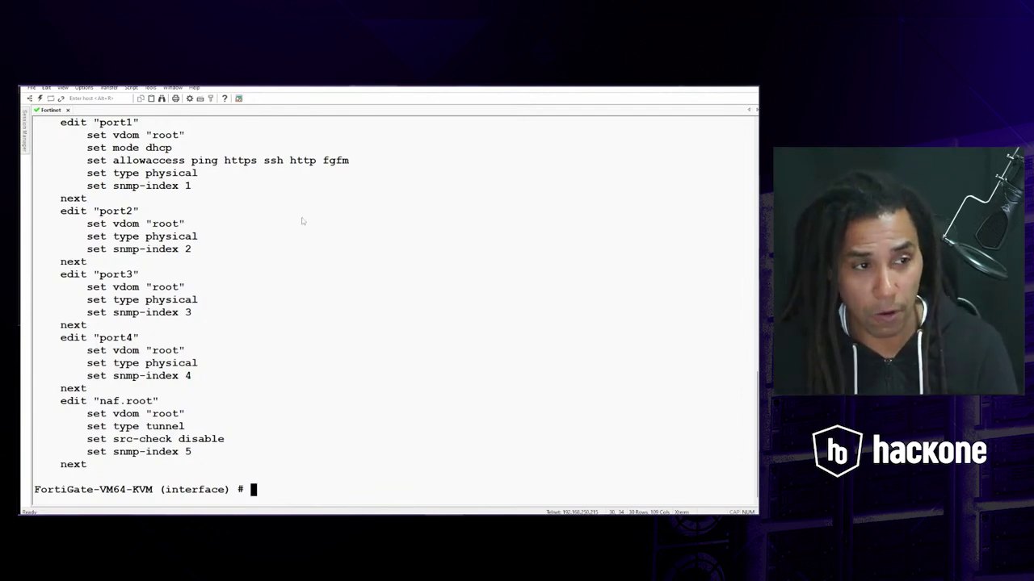
- Edit port1 to use static mode with IP 192.168.250.50/24
type("edit ")
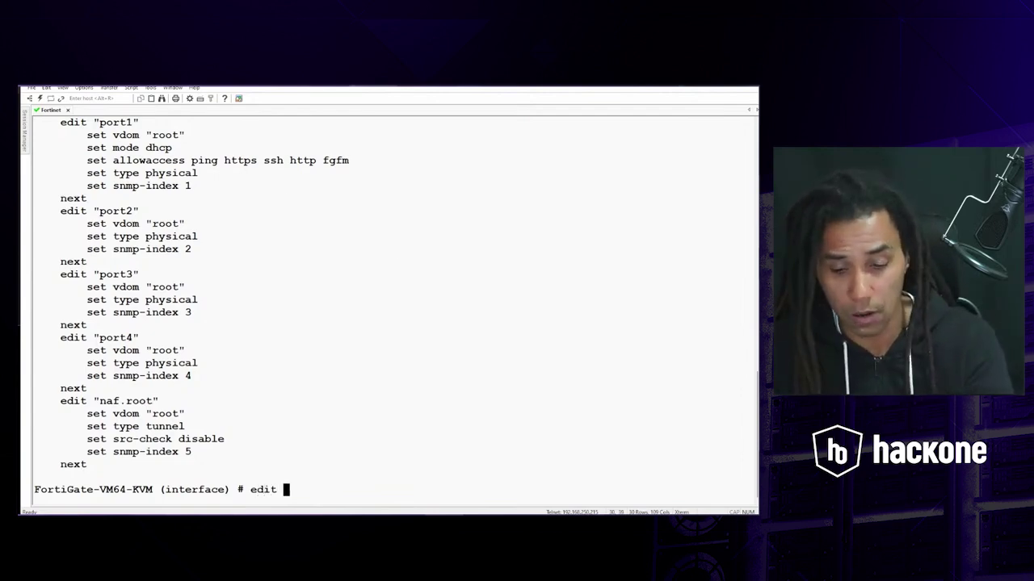
type("port1")
key("Return")
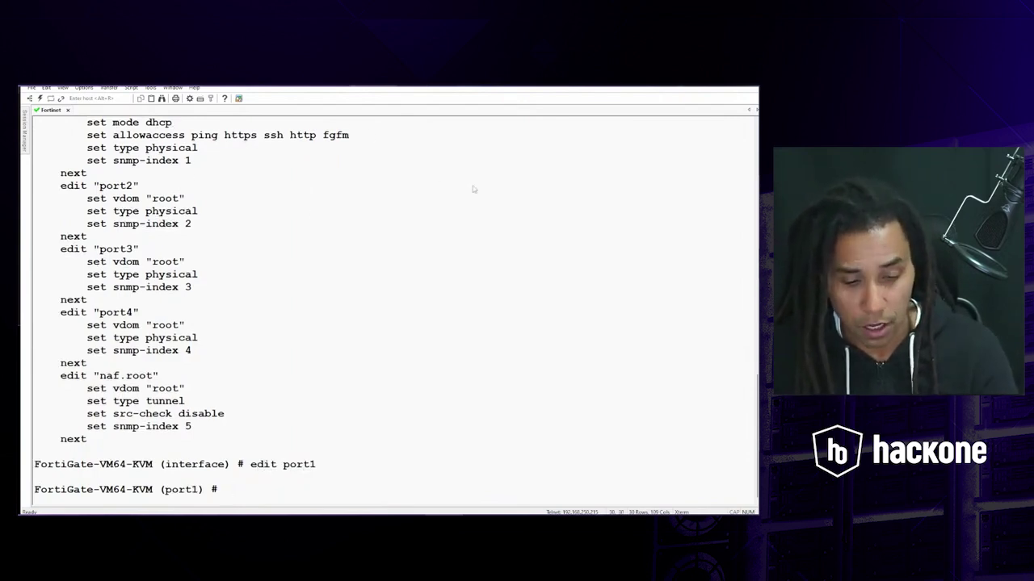
type("set mode s")
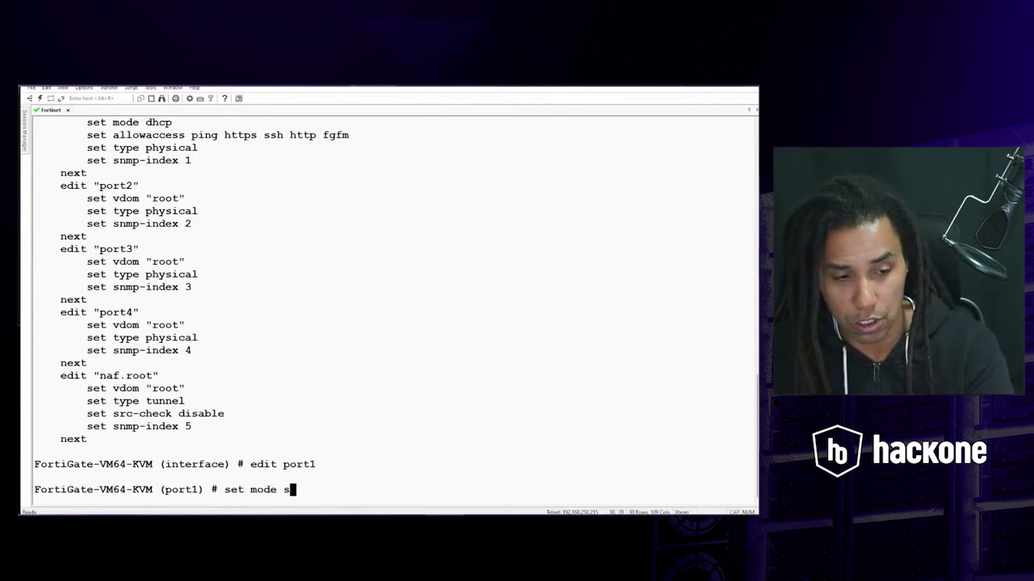
type("tatic")
key("Return")
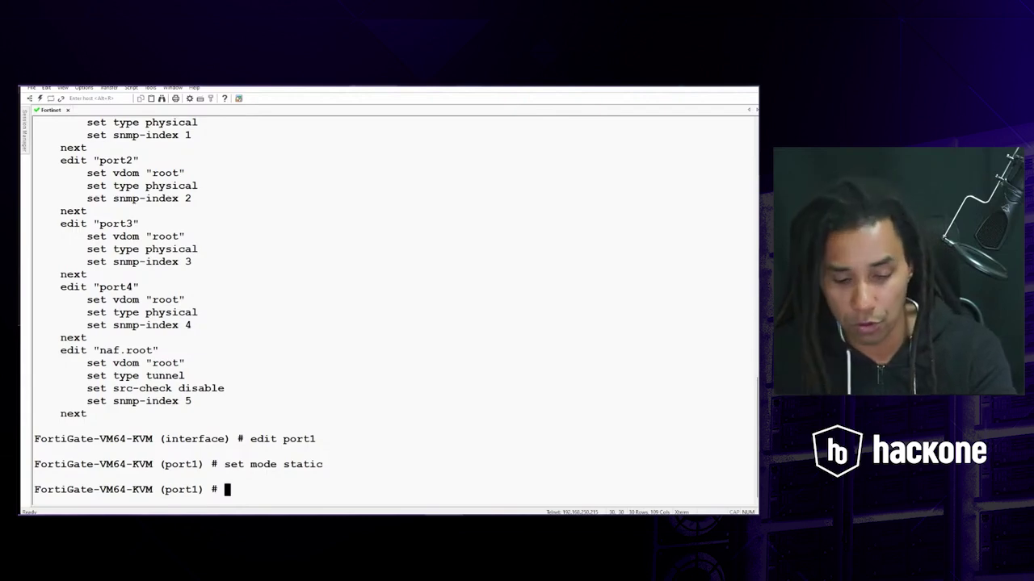
type("set i")
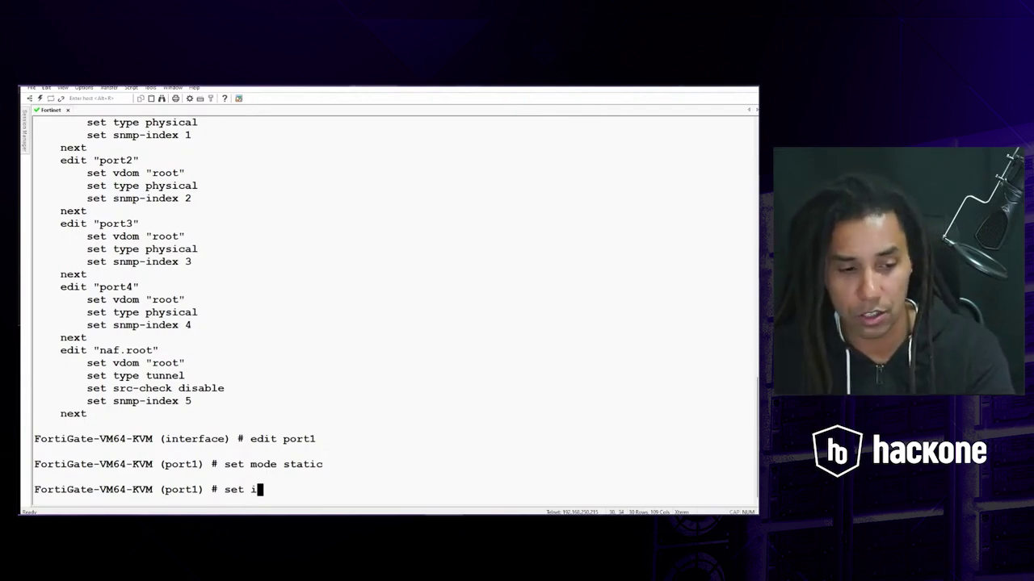
type("p 192.")
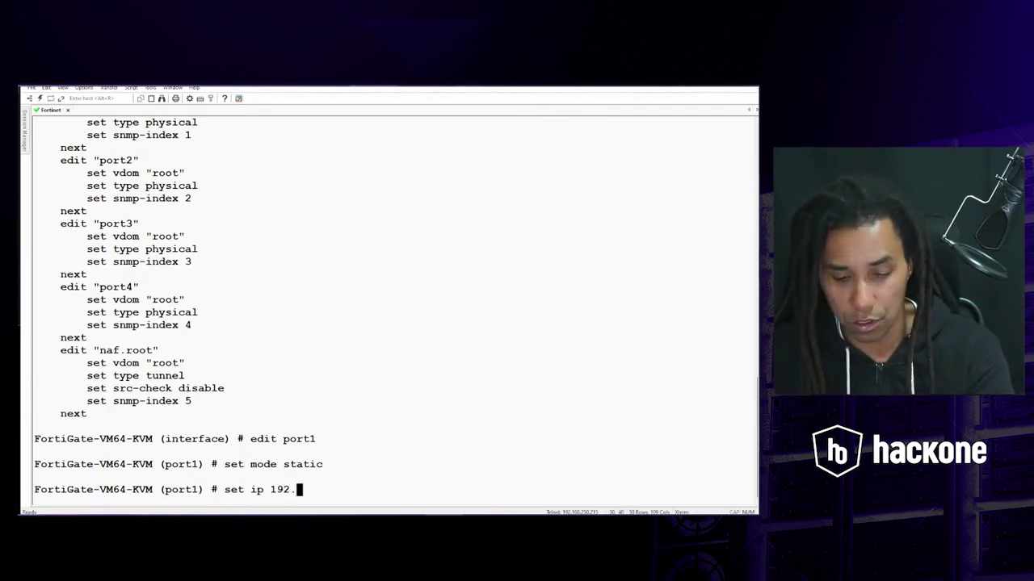
type("168.250")
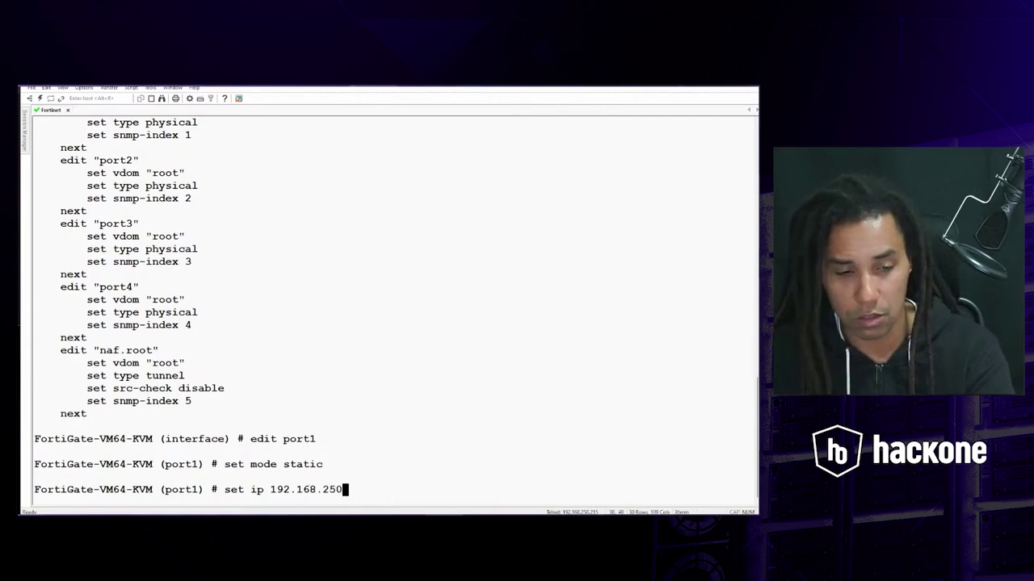
type(".50")
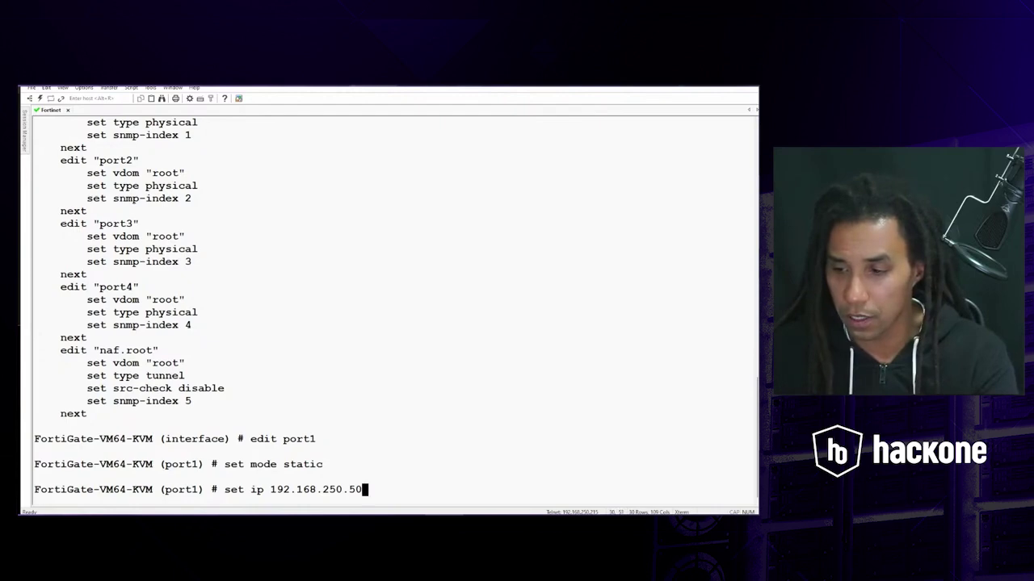
type("/24")
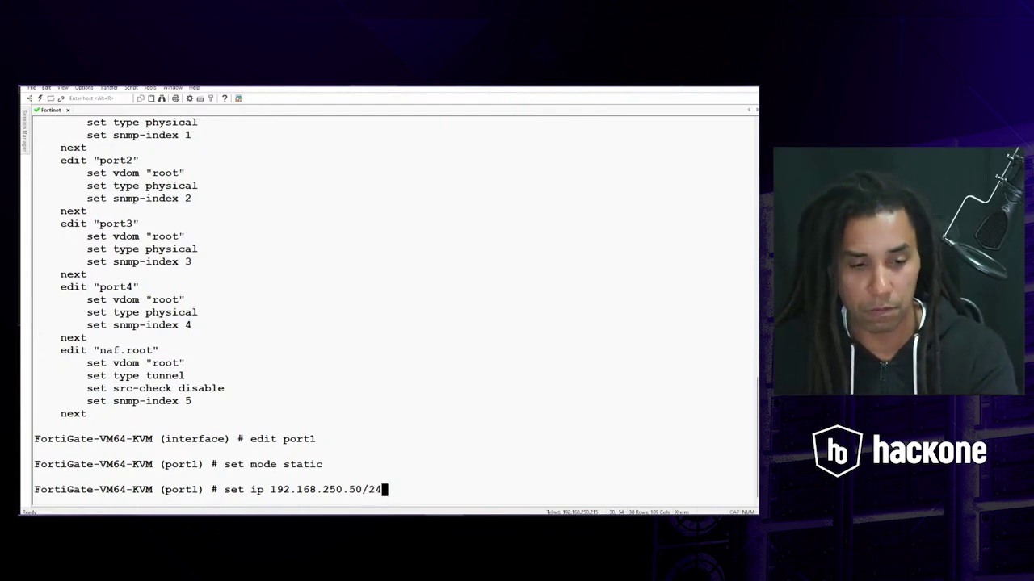
key("Return")
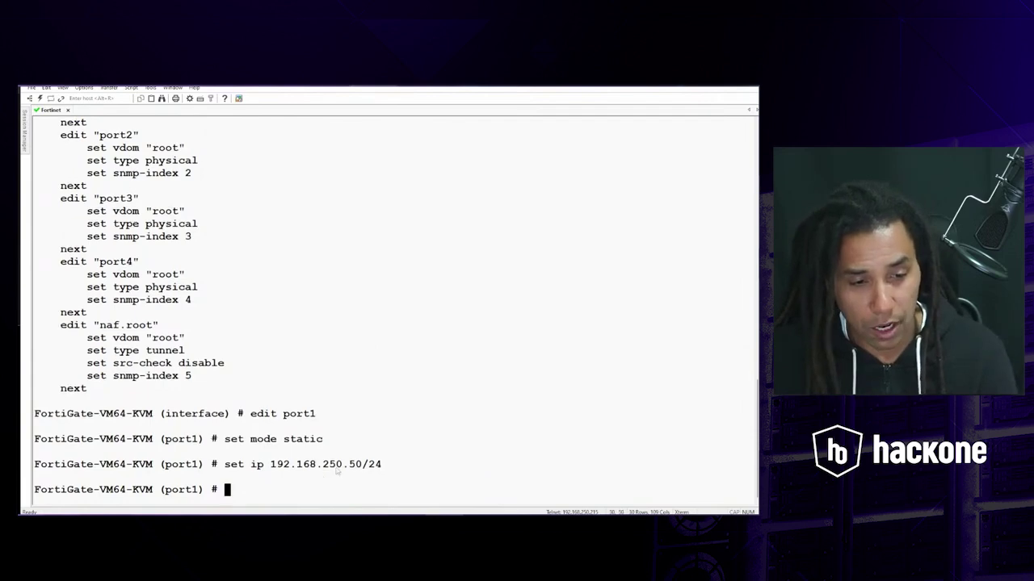
- Verify port1's configuration with 'show', commit with 'end', and minimize SecureCRT
type("show")
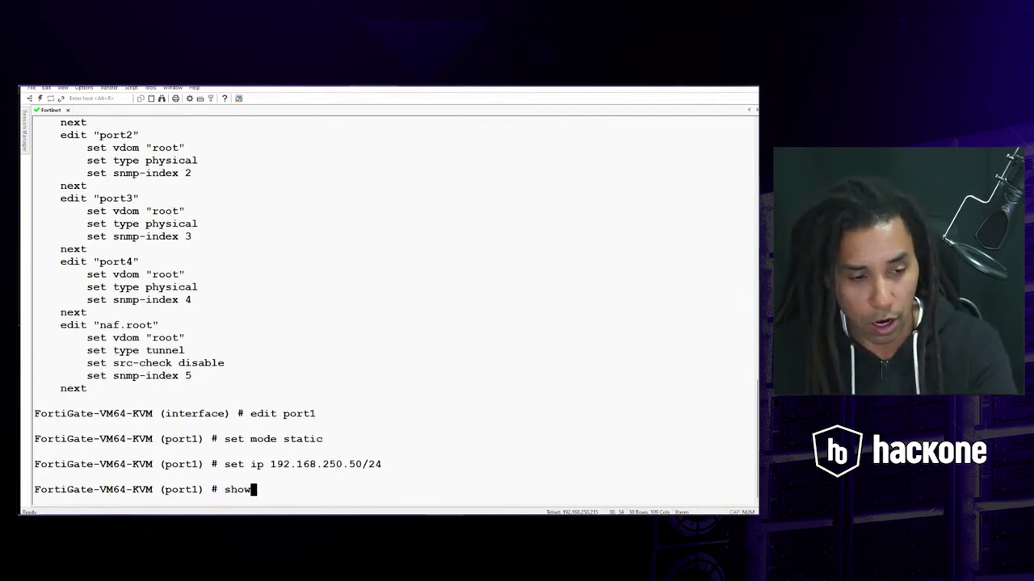
key("Return")
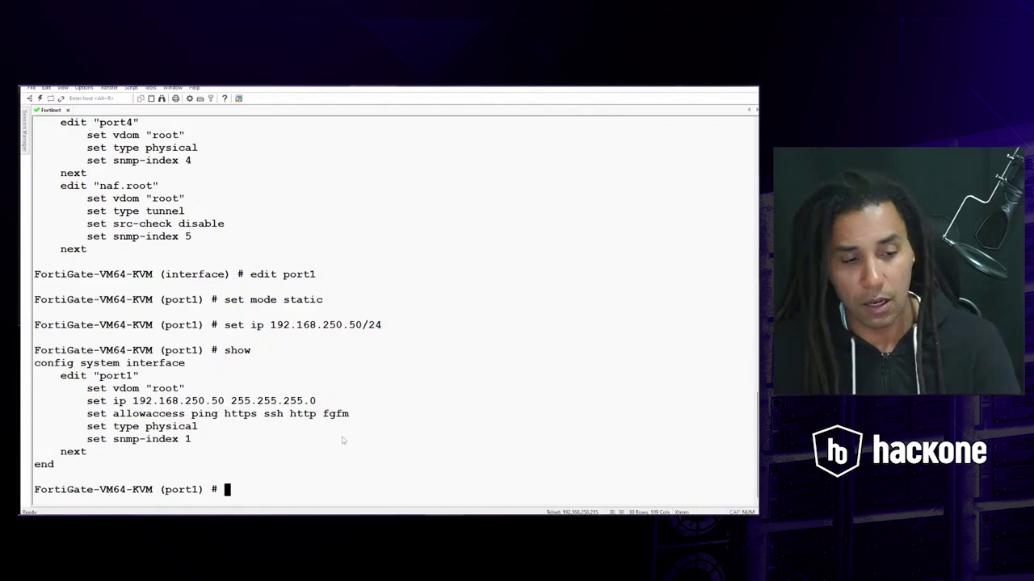
type("end")
key("Return")
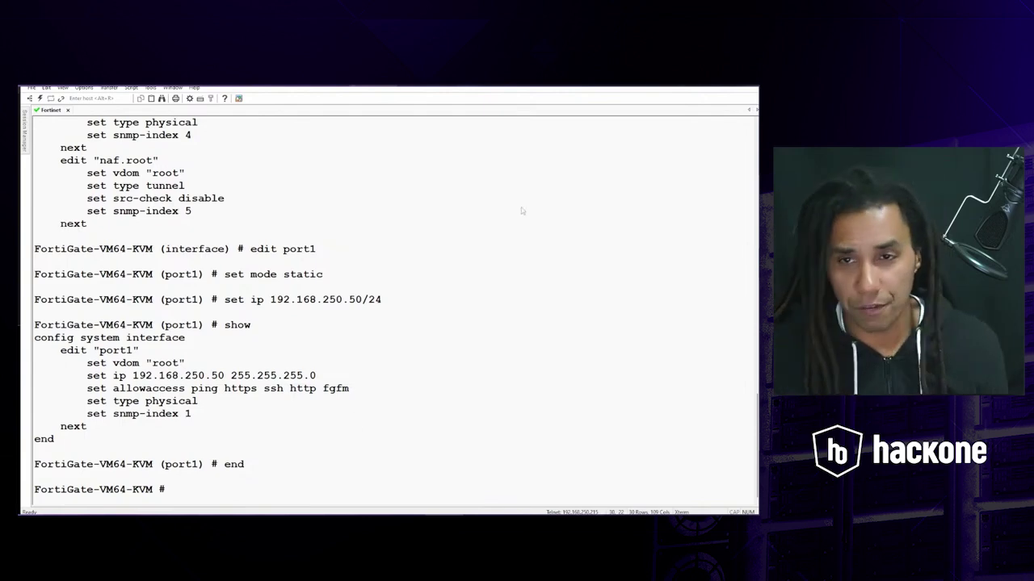
left_click(715, 81)
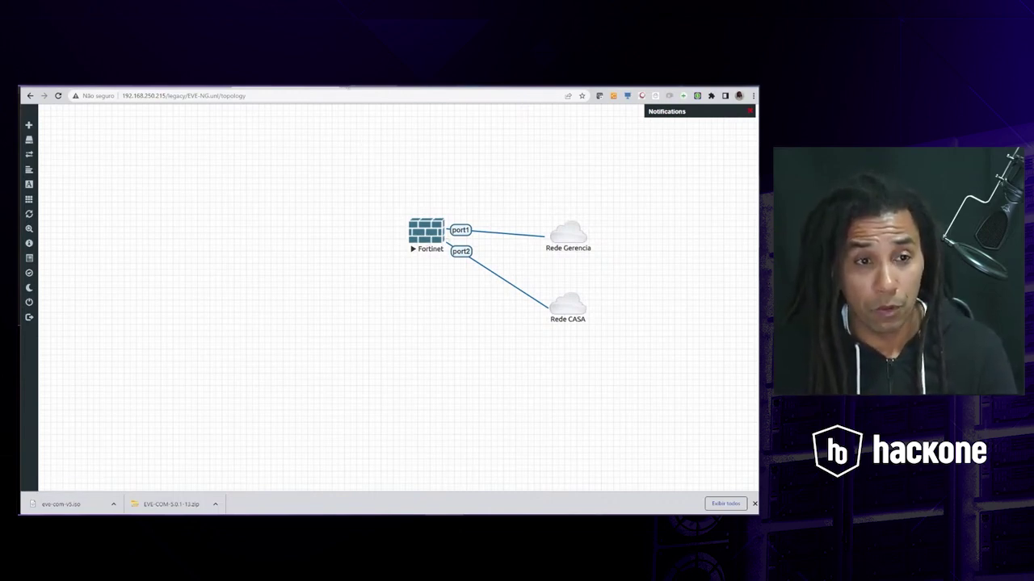
- Load 192.168.250.50 in a new tab to reach the FortiGate login page, then return to EVE-NG
left_click(348, 87)
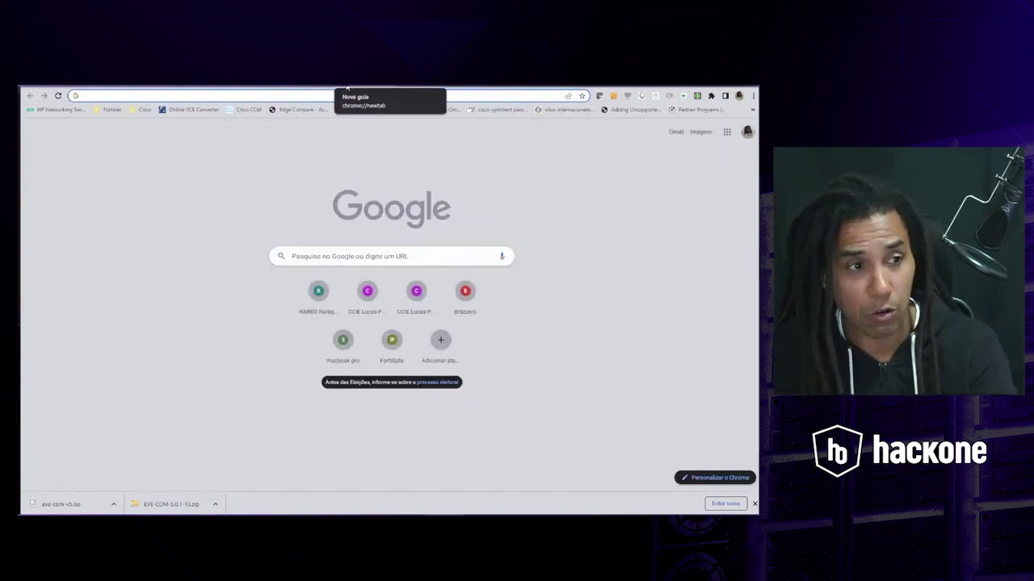
type("192.1")
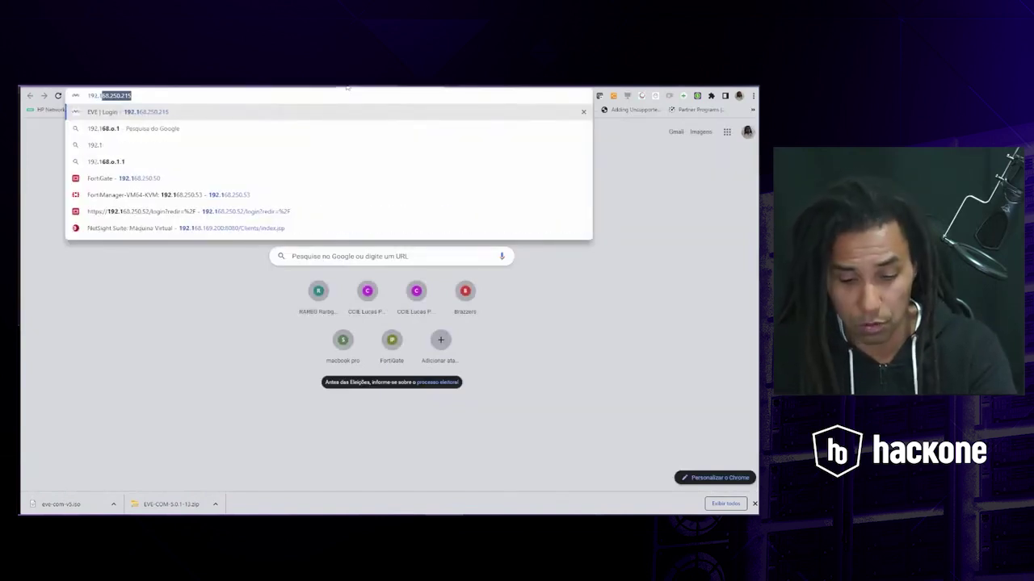
type("68.250.50")
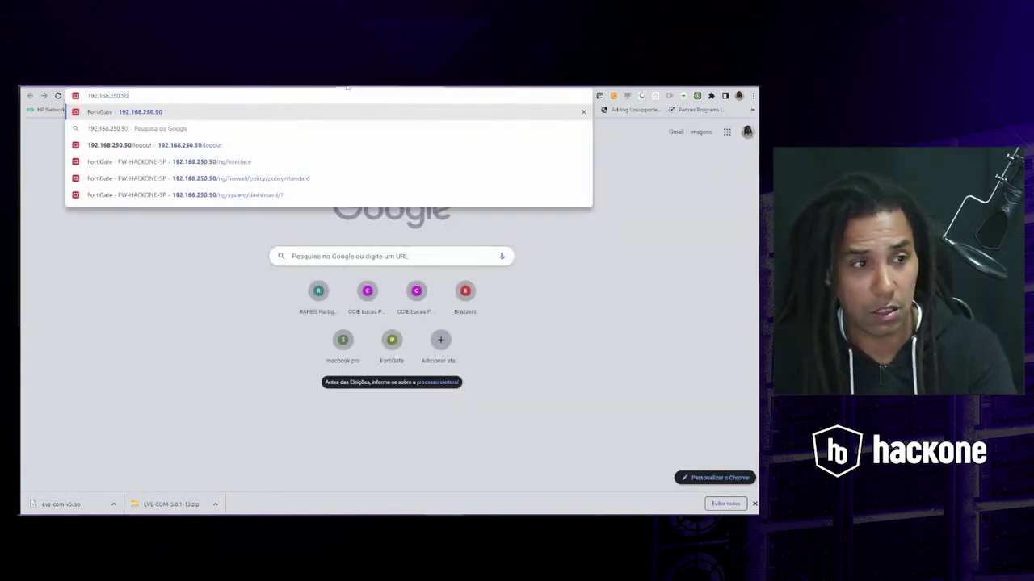
key("Return")
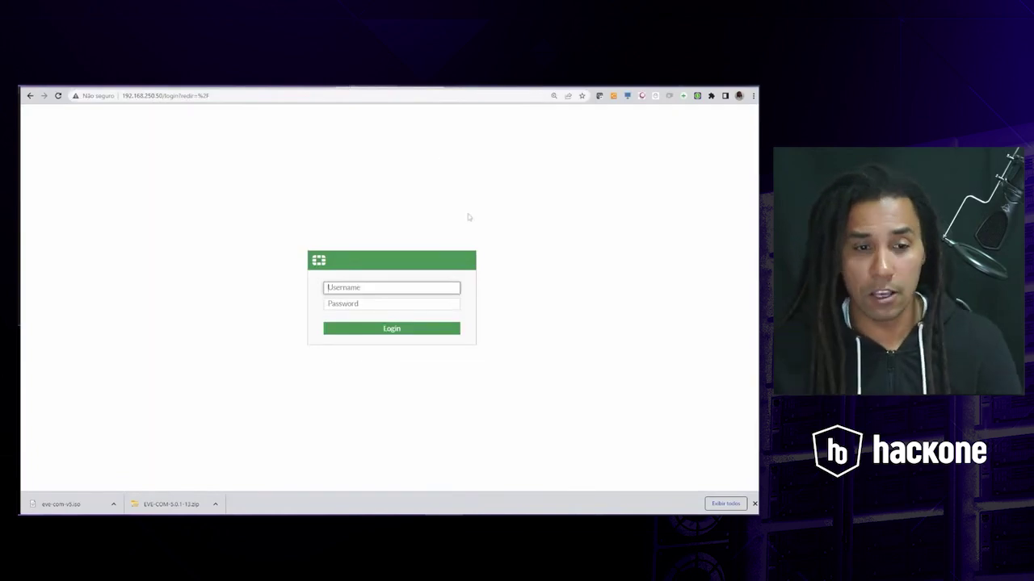
left_click(290, 87)
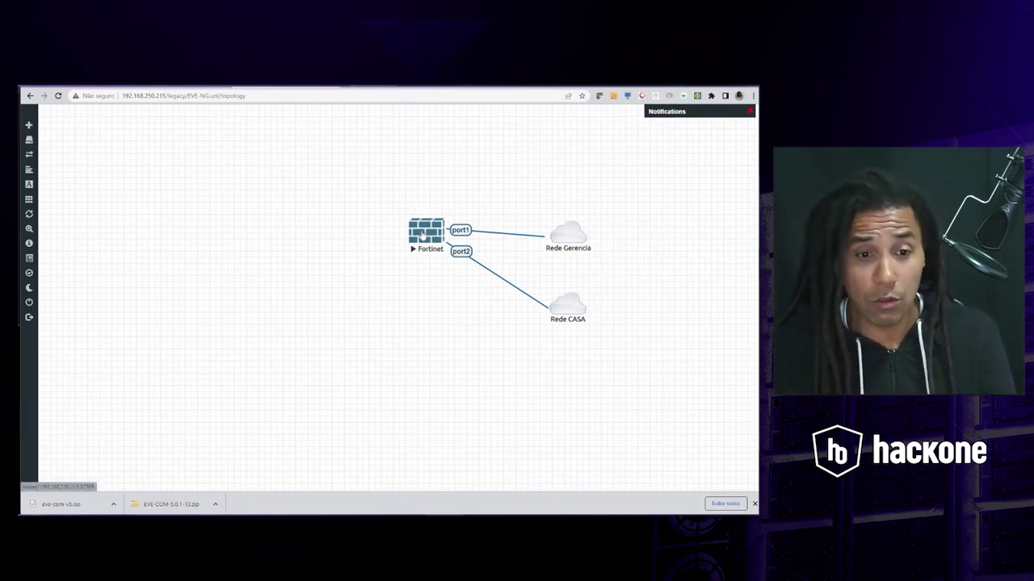
- Cancel the SecureCRT prompt, briefly arrow the Fortinet node, then switch to the FortiGate login tab
left_click(423, 234)
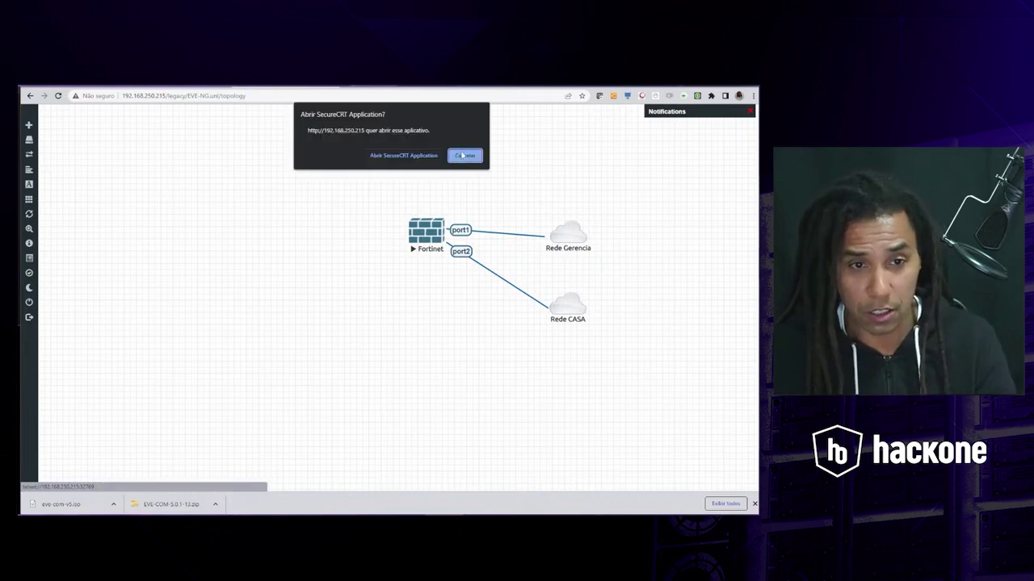
left_click(464, 156)
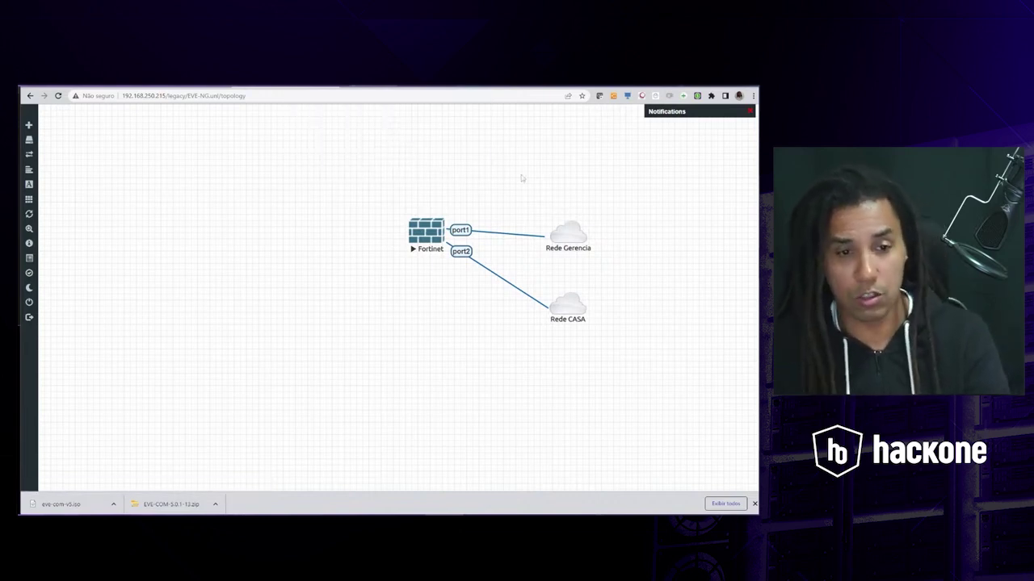
mouse_move(396, 231)
left_mouse_down()
mouse_move(368, 237)
mouse_move(389, 223)
mouse_move(381, 218)
mouse_move(384, 244)
left_mouse_up()
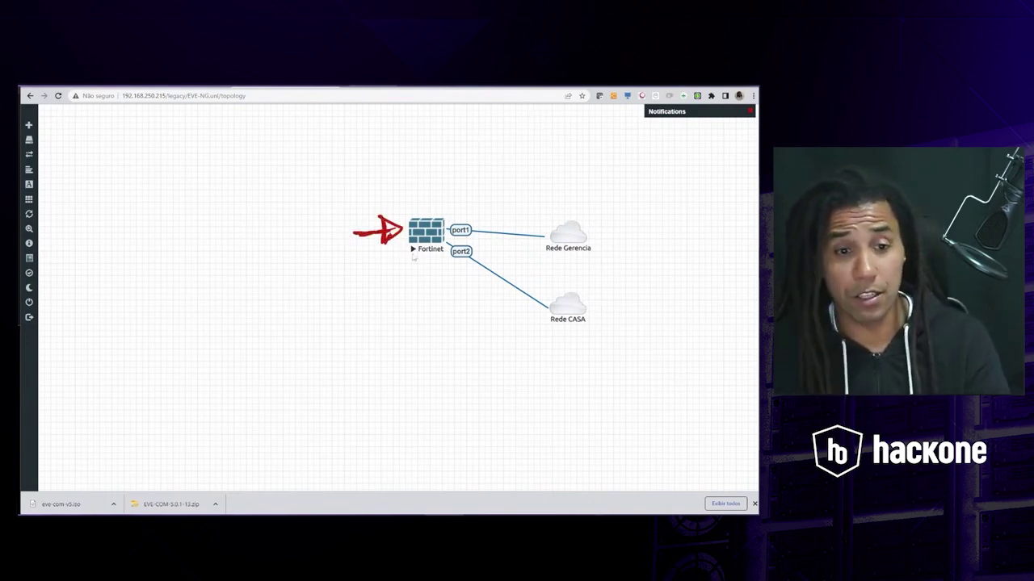
key("Escape")
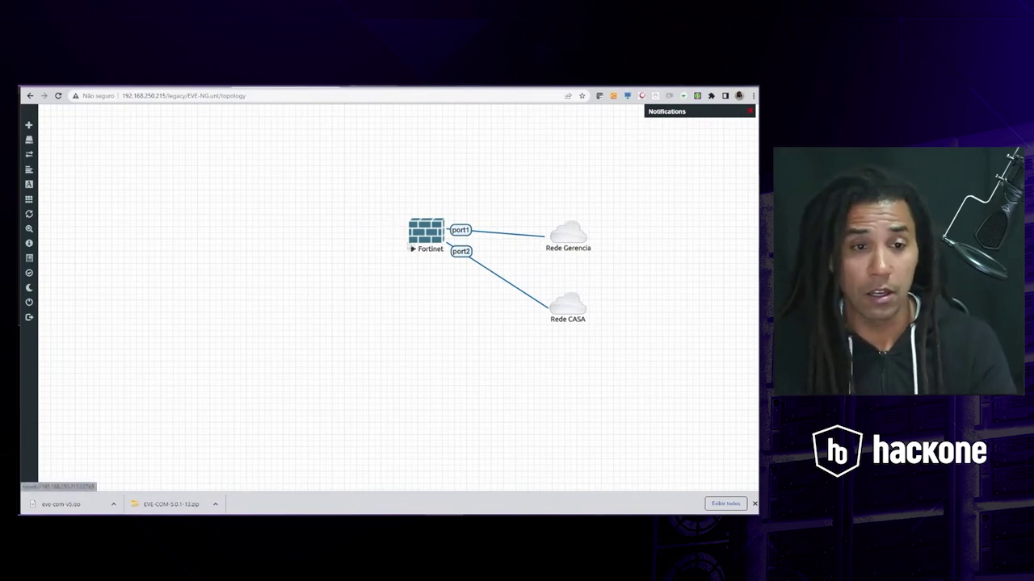
left_click(387, 88)
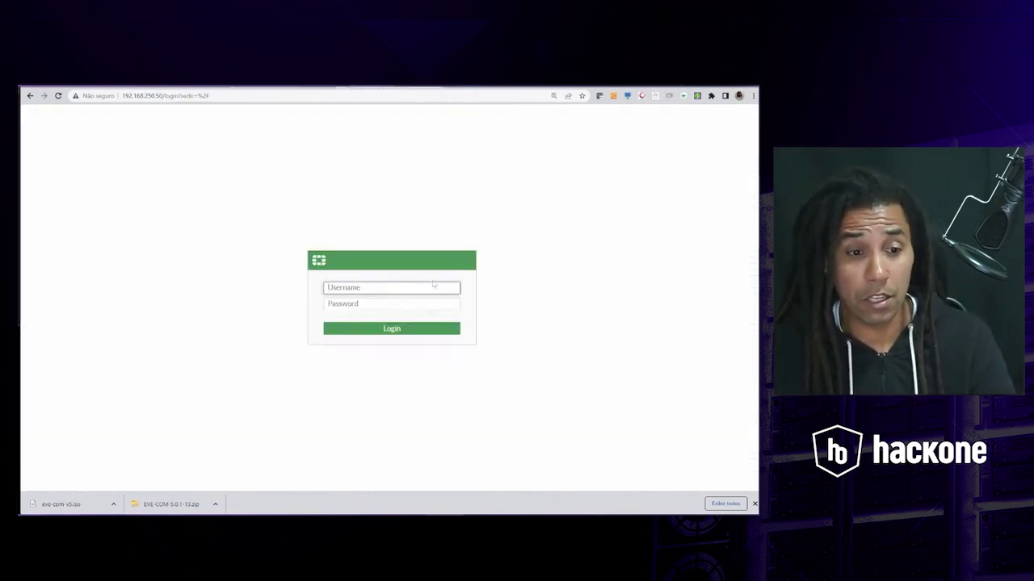
- Log in to the FortiGate web GUI as admin with the account password
type("admin")
key("Tab")
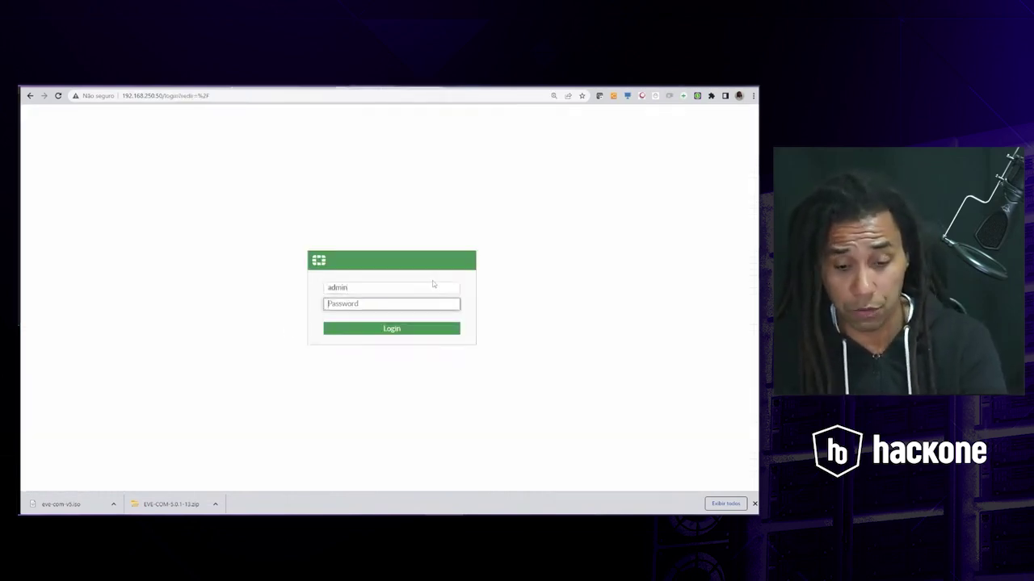
type("ad")
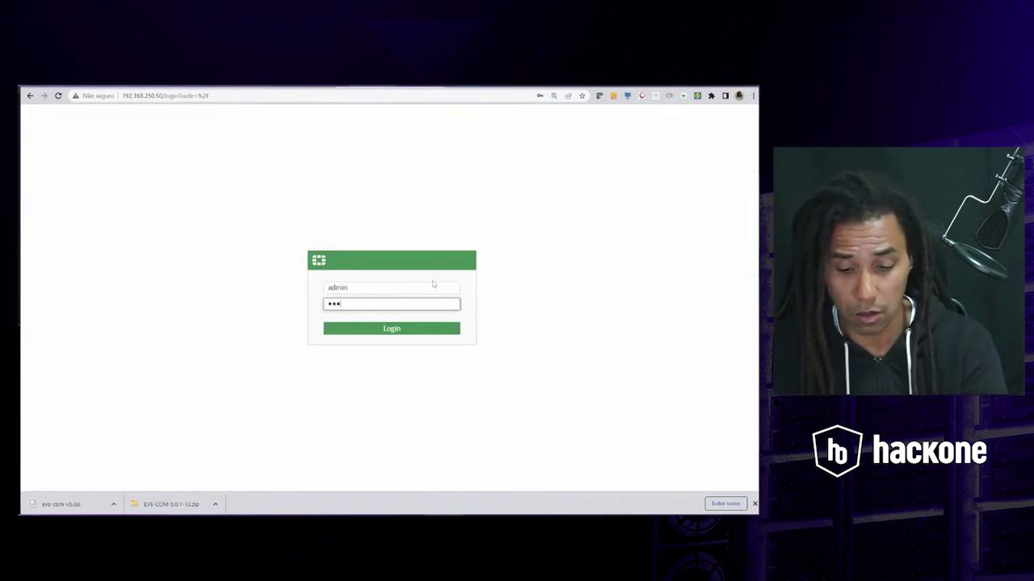
key("Return")
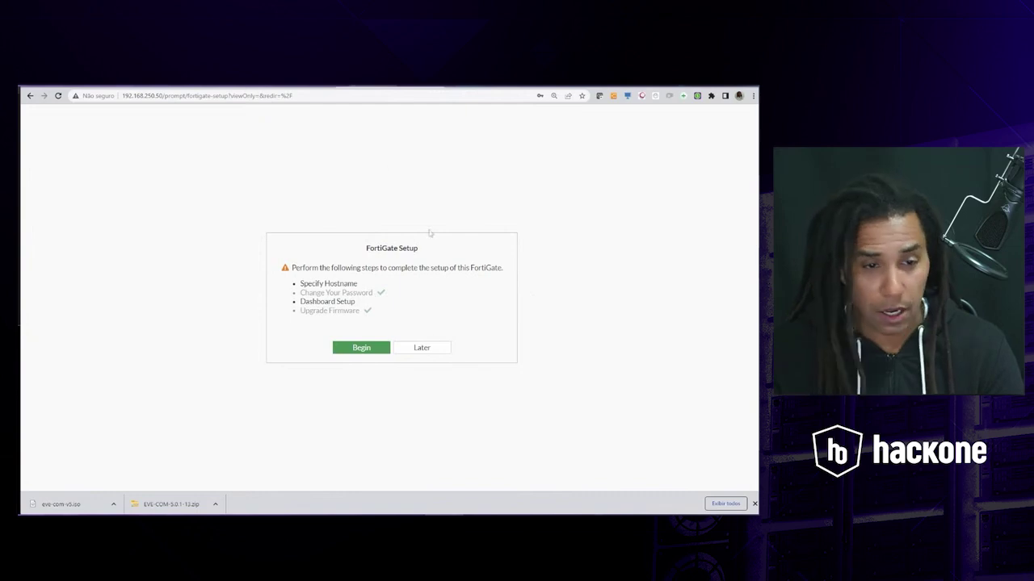
- Postpone setup, suppress the FortiOS 7.0.0 notice permanently, and return to the EVE-NG tab
left_click(423, 348)
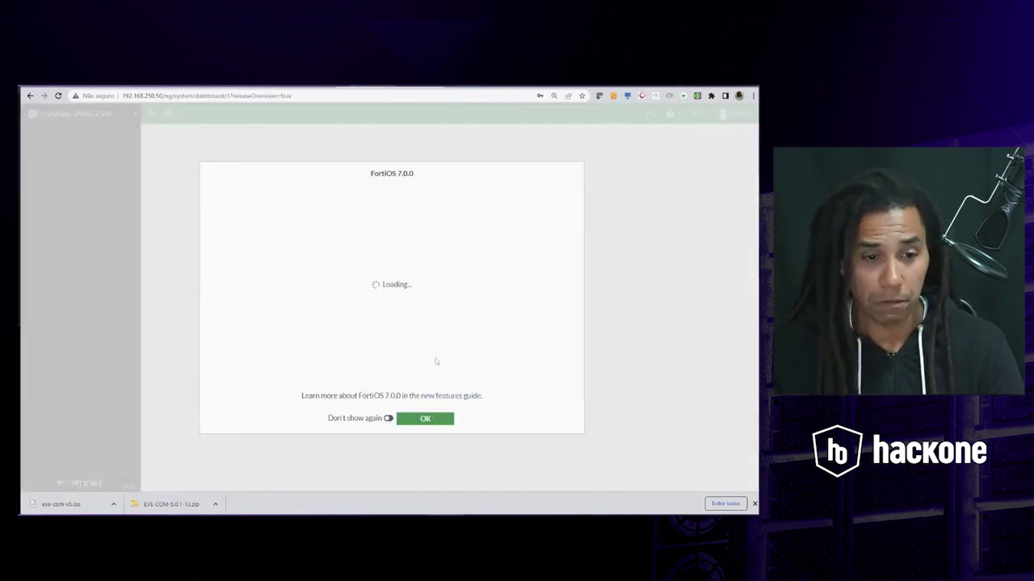
left_click(387, 419)
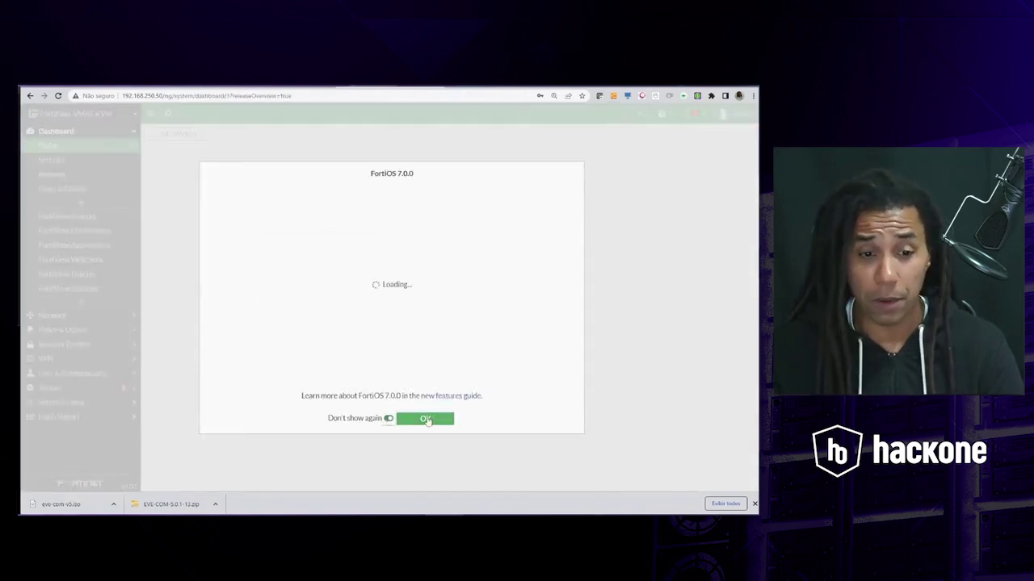
left_click(426, 419)
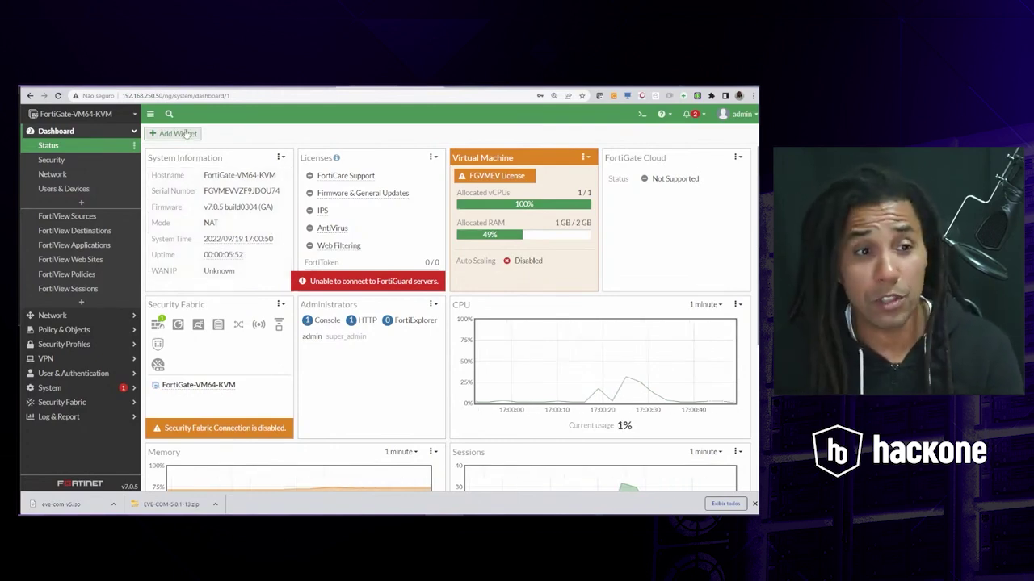
left_click(258, 85)
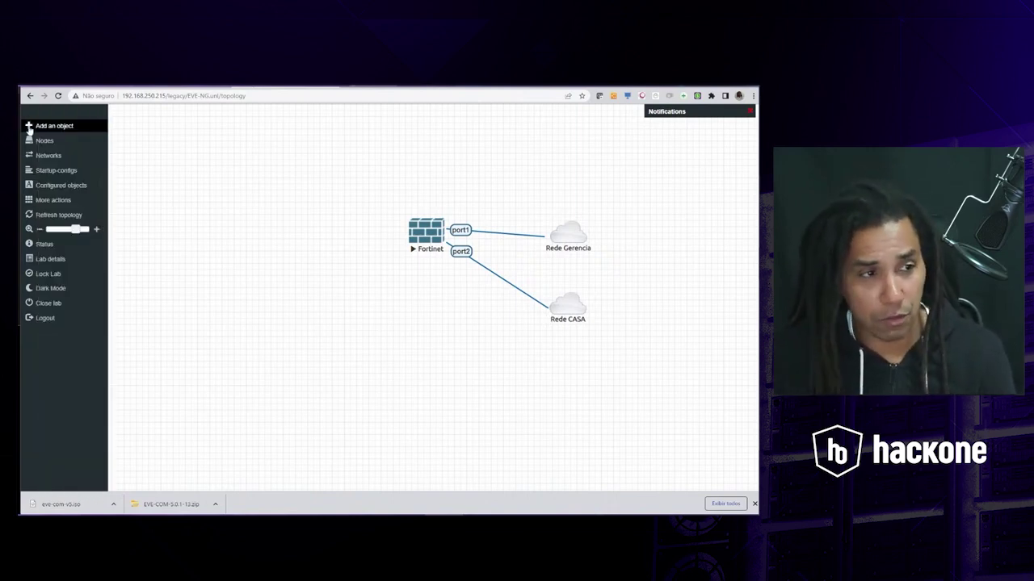
- Add a Fortinet FortiGate node with default settings and drag it below the running Fortinet
left_click(62, 126)
left_click(81, 132)
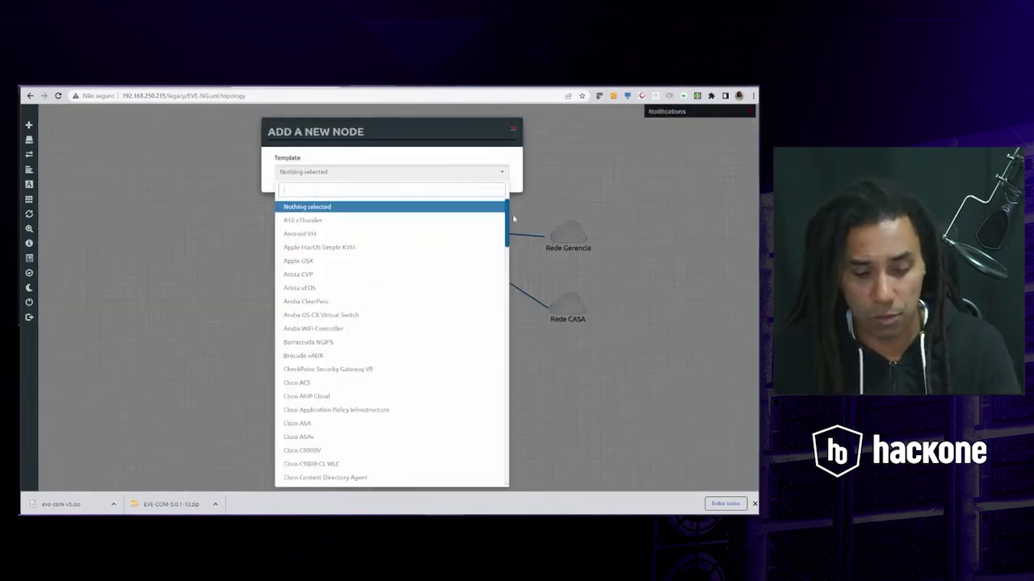
type("For")
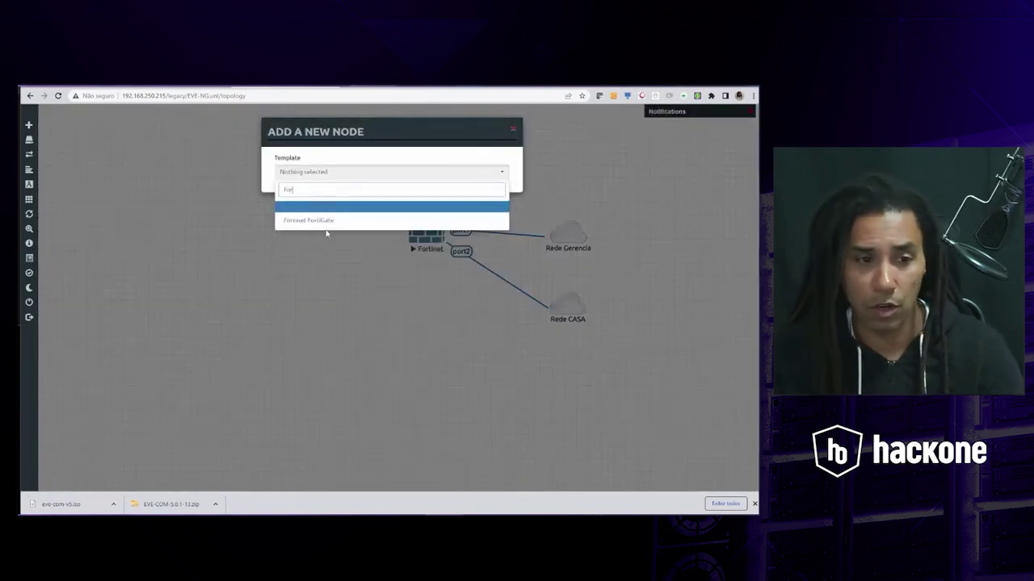
left_click(323, 223)
scroll(462, 368, "down", 3)
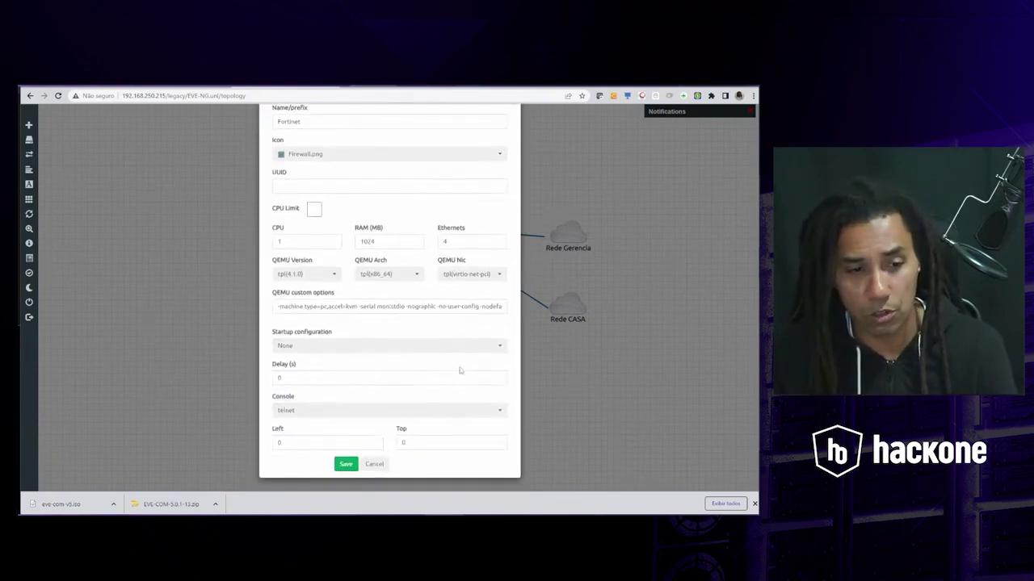
left_click(345, 464)
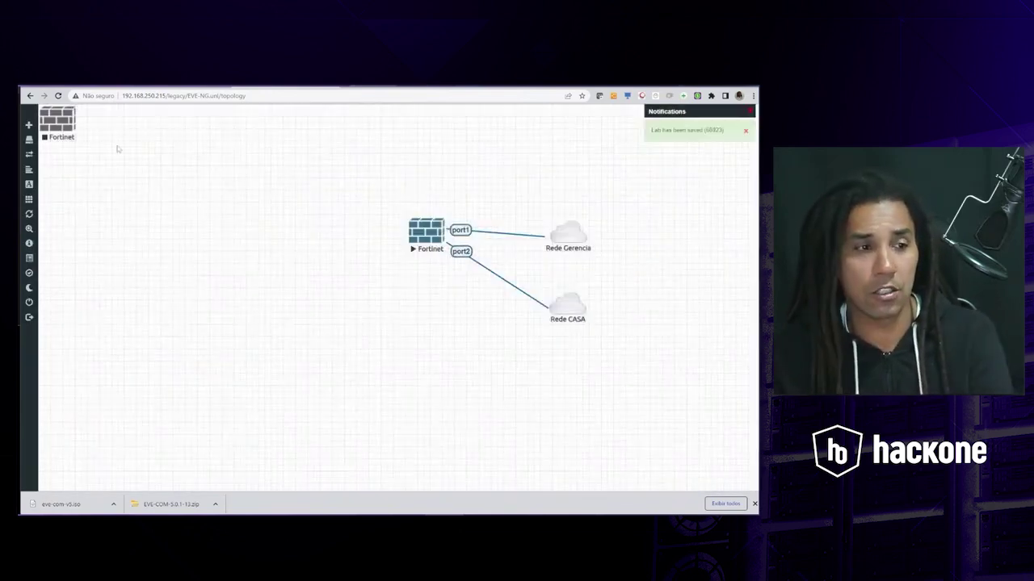
left_click_drag(56, 131, 308, 365)
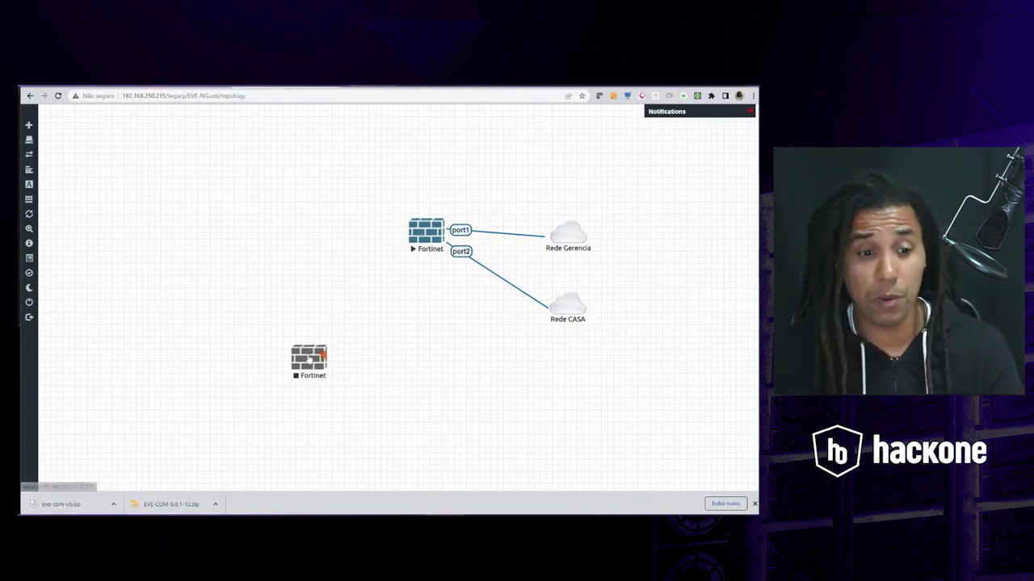
- Centre the new Fortinet under the first, then move Rede Gerencia left and Rede CASA right of Fortinet
left_click_drag(318, 358, 428, 342)
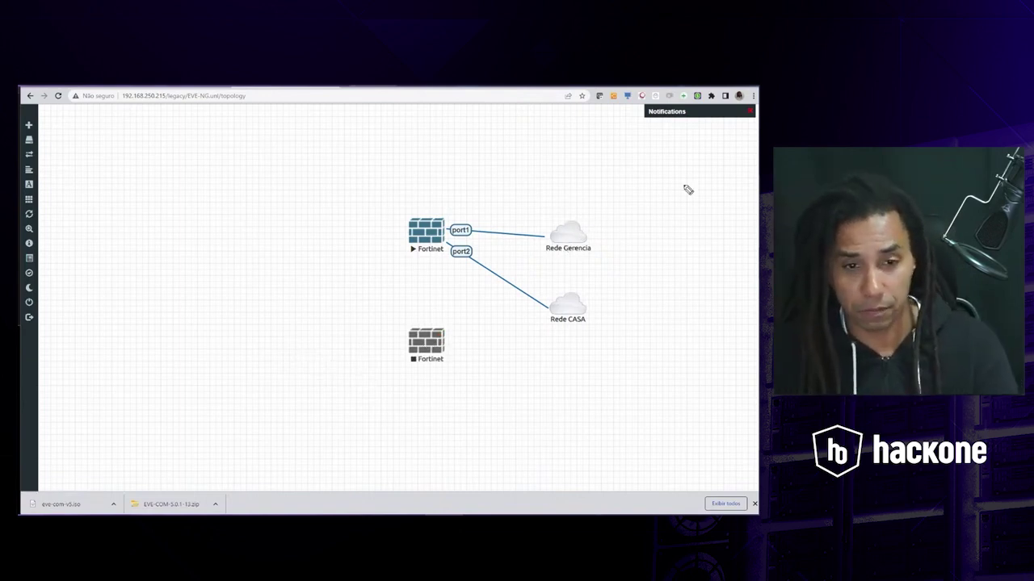
mouse_move(555, 227)
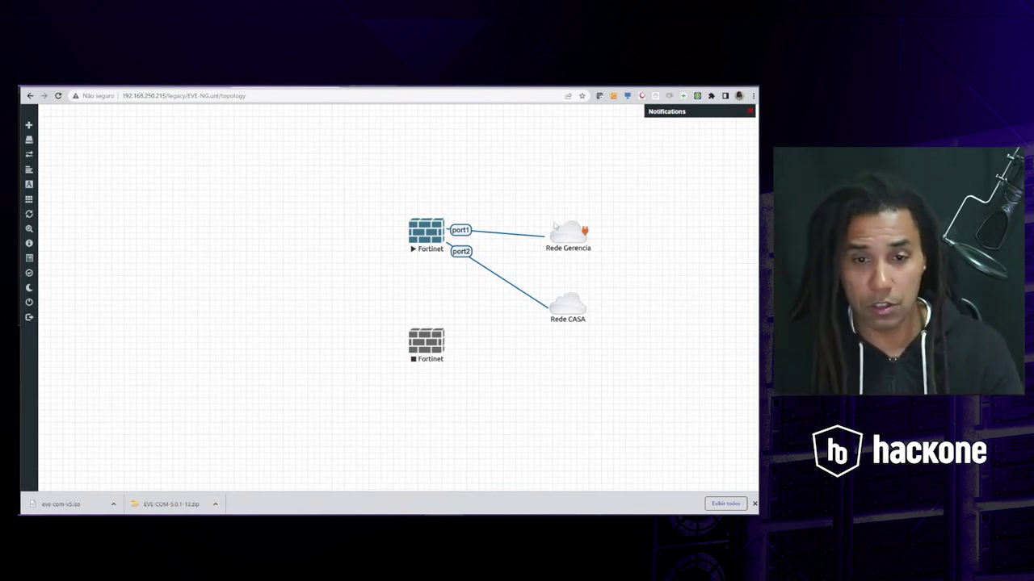
left_click_drag(567, 233, 329, 235)
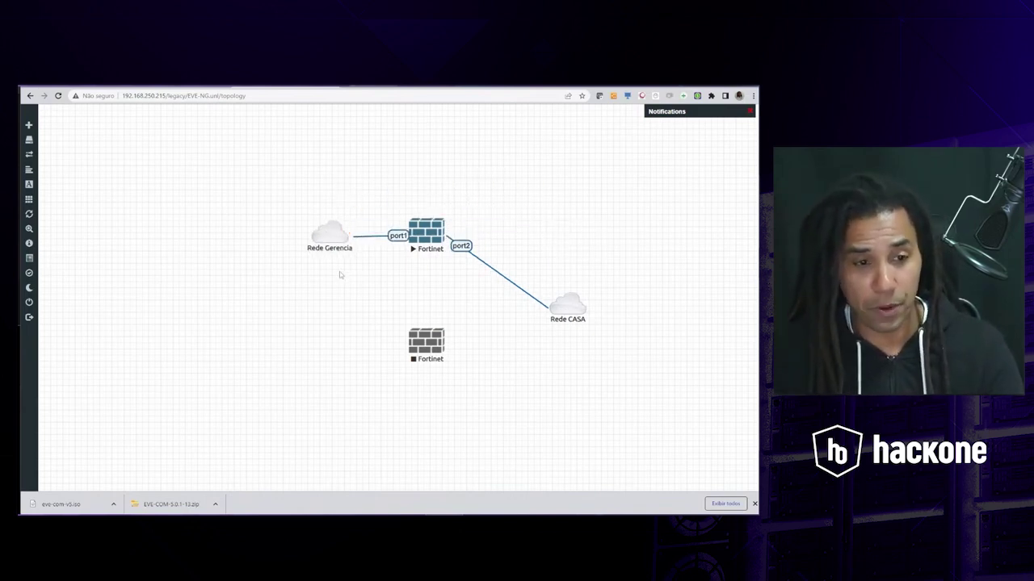
mouse_move(581, 303)
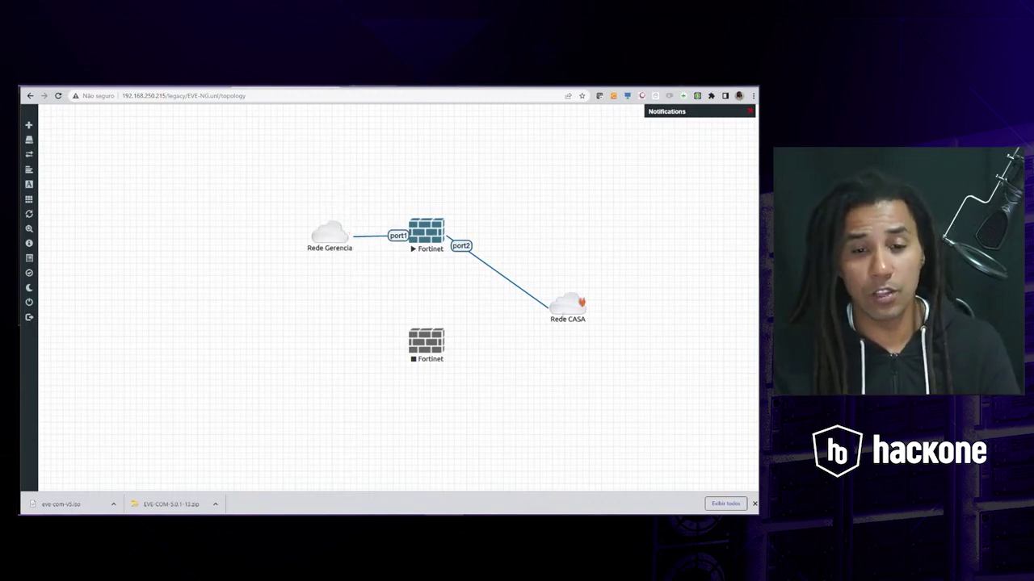
left_click_drag(578, 305, 532, 234)
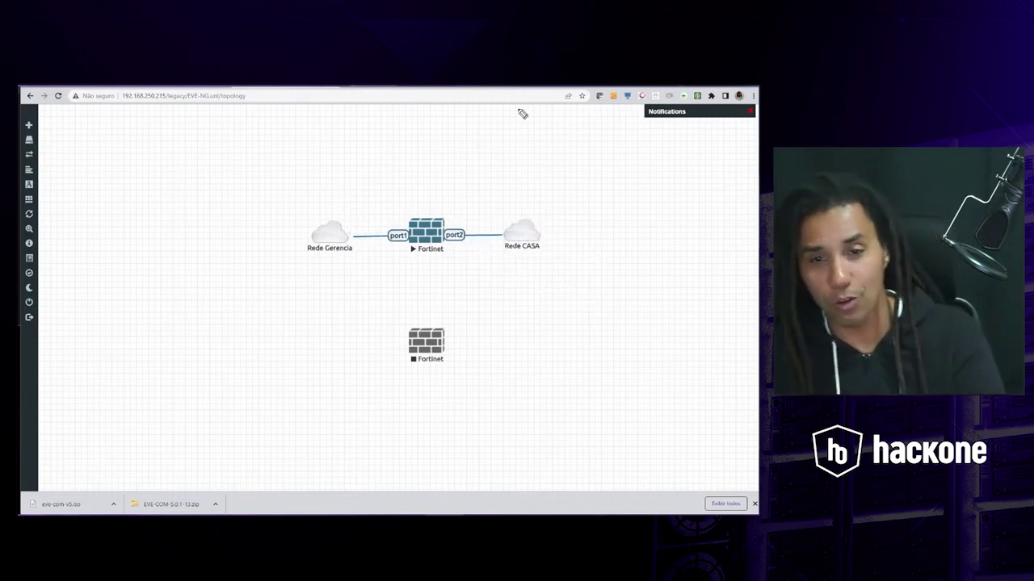
- Sketch three stacked red boxes on the right side of the canvas
mouse_move(680, 151)
left_mouse_down()
mouse_move(625, 155)
mouse_move(686, 199)
left_mouse_up()
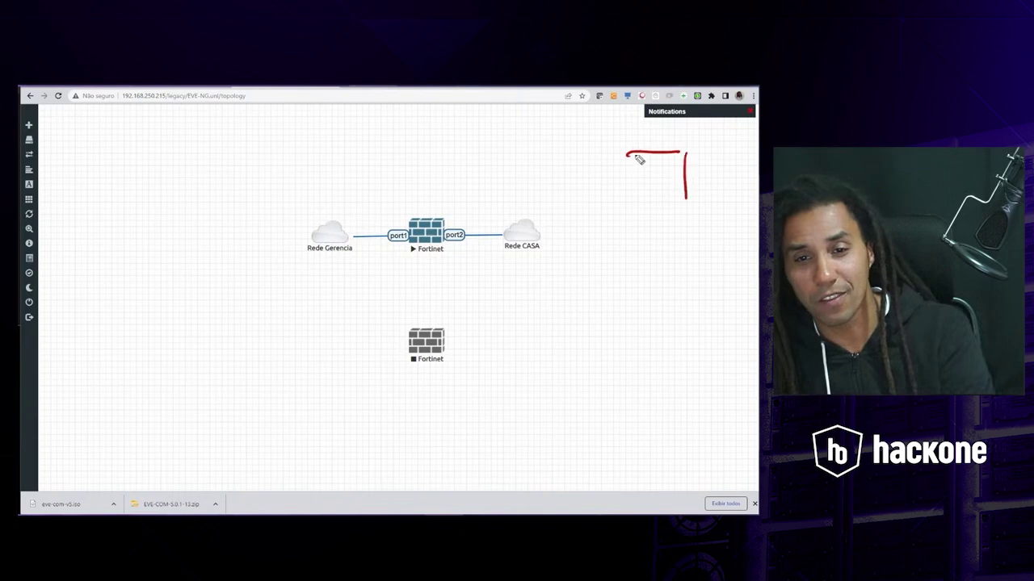
left_click_drag(627, 155, 685, 203)
mouse_move(682, 240)
left_mouse_down()
mouse_move(628, 248)
mouse_move(681, 287)
left_mouse_up()
mouse_move(624, 250)
left_mouse_down()
mouse_move(646, 291)
mouse_move(684, 286)
mouse_move(621, 324)
left_mouse_up()
left_click_drag(685, 313, 685, 374)
left_click_drag(684, 373, 620, 373)
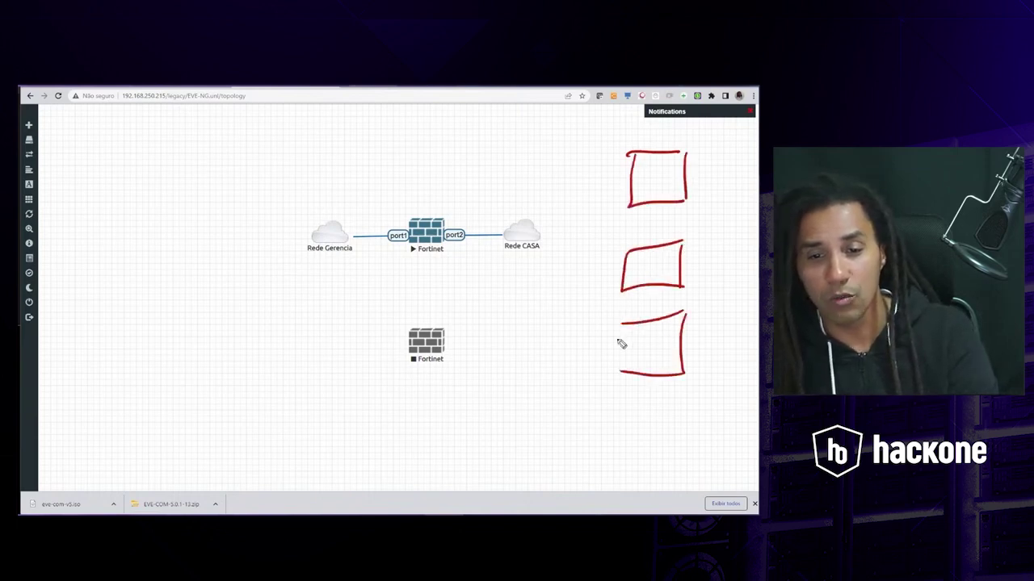
mouse_move(621, 323)
left_mouse_down()
mouse_move(614, 373)
mouse_move(635, 331)
left_mouse_up()
left_click_drag(630, 342, 636, 350)
mouse_move(620, 367)
left_mouse_down()
mouse_move(637, 366)
mouse_move(601, 266)
mouse_move(532, 234)
left_mouse_up()
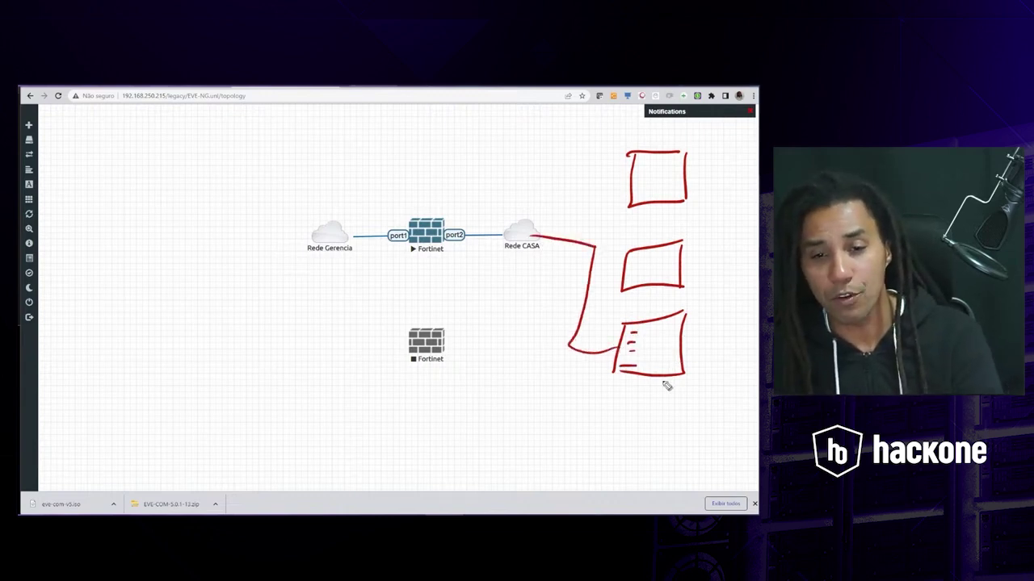
- Label the boxes Teste and NAC and draw arrows from them to the Fortinet
mouse_move(650, 395)
left_mouse_down()
mouse_move(611, 410)
mouse_move(533, 330)
mouse_move(421, 254)
mouse_move(451, 242)
mouse_move(412, 261)
mouse_move(452, 240)
left_mouse_up()
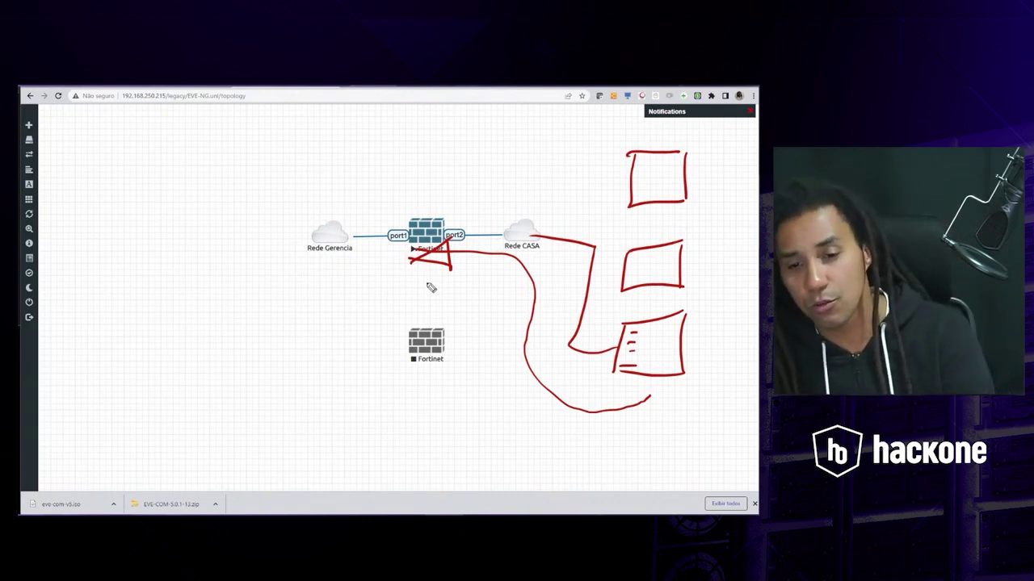
mouse_move(612, 300)
left_mouse_down()
mouse_move(597, 304)
mouse_move(646, 301)
left_mouse_up()
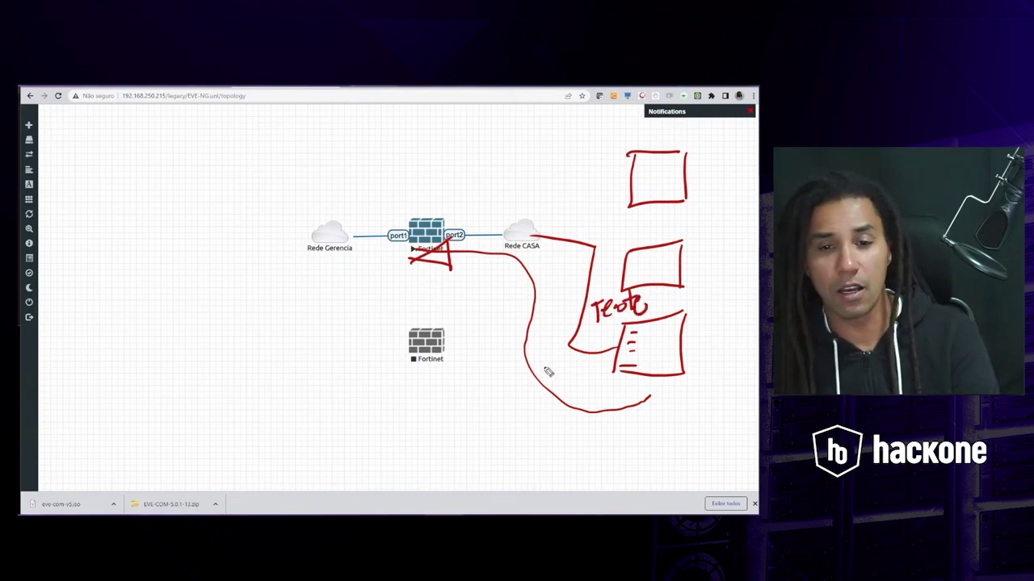
mouse_move(629, 123)
left_mouse_down()
mouse_move(630, 140)
mouse_move(656, 121)
mouse_move(685, 138)
left_mouse_up()
mouse_move(620, 176)
left_mouse_down()
mouse_move(583, 167)
mouse_move(488, 211)
mouse_move(463, 204)
mouse_move(468, 220)
left_mouse_up()
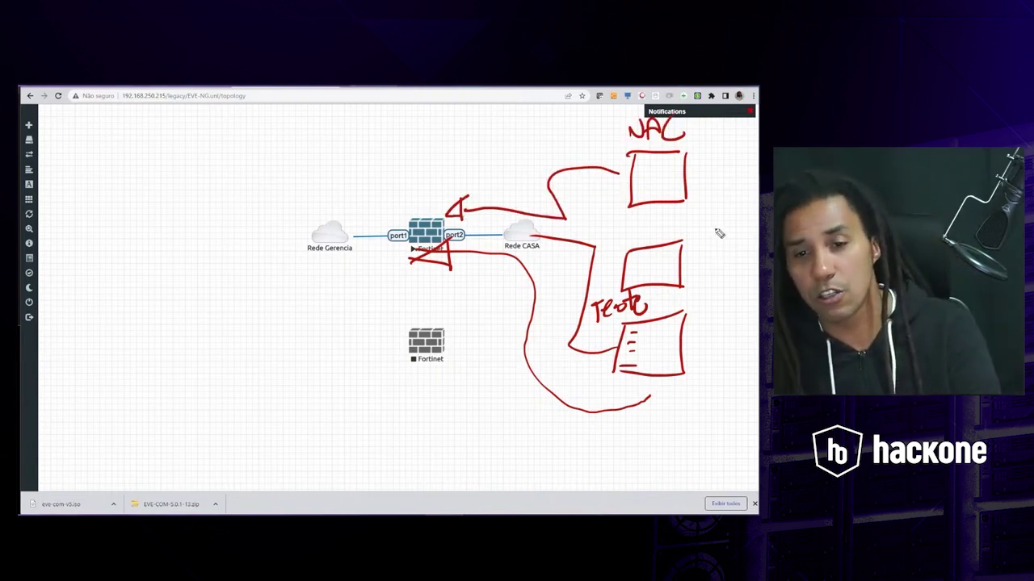
left_click_drag(715, 232, 692, 256)
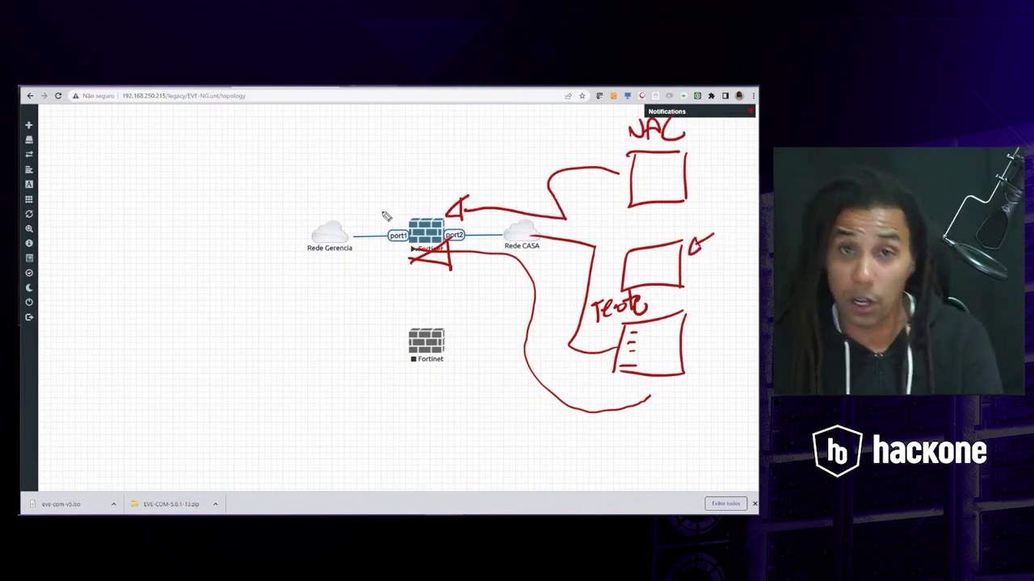